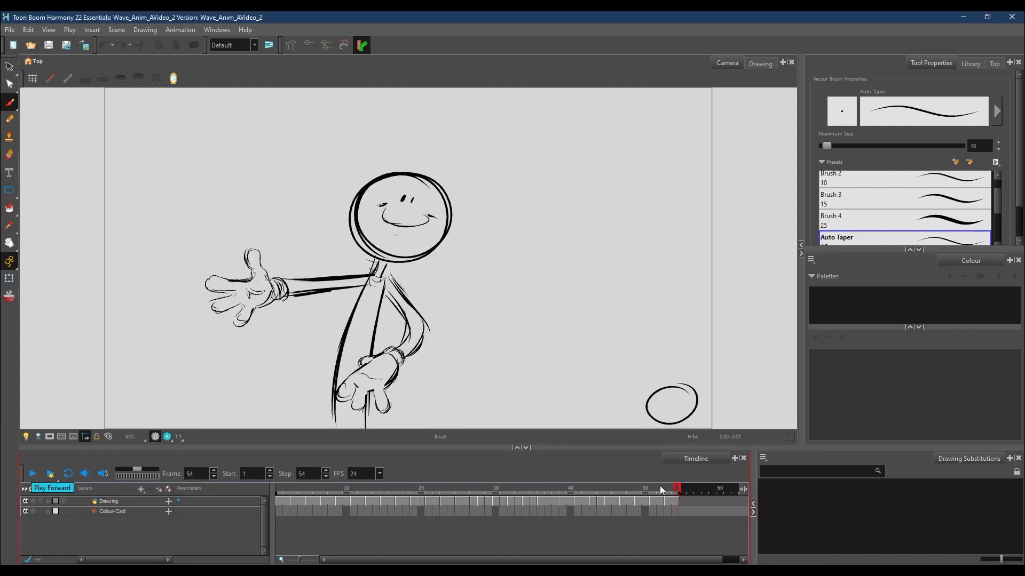
Step: Scrub back through the rough wave animation to frame 29
drag(654, 489, 644, 512)
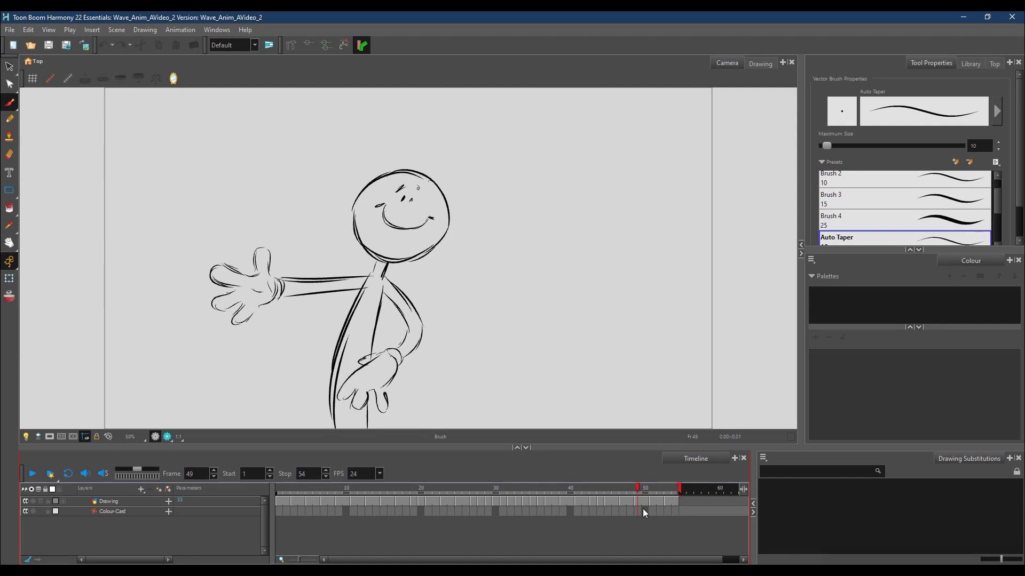
drag(638, 488, 487, 488)
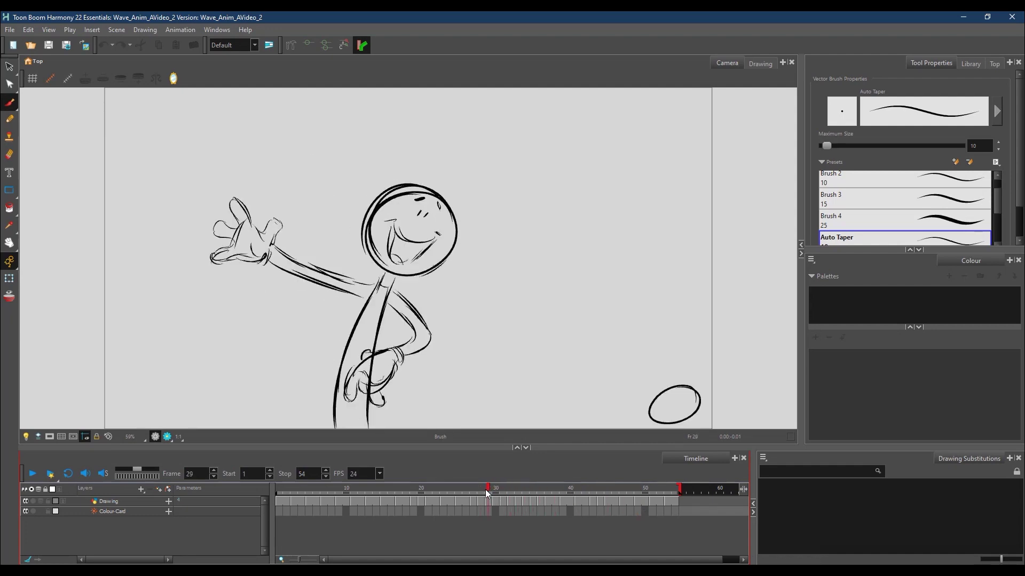
Step: Try to delete the drawing cells from frame 27 to frame 36 on the Drawing layer
click(472, 502)
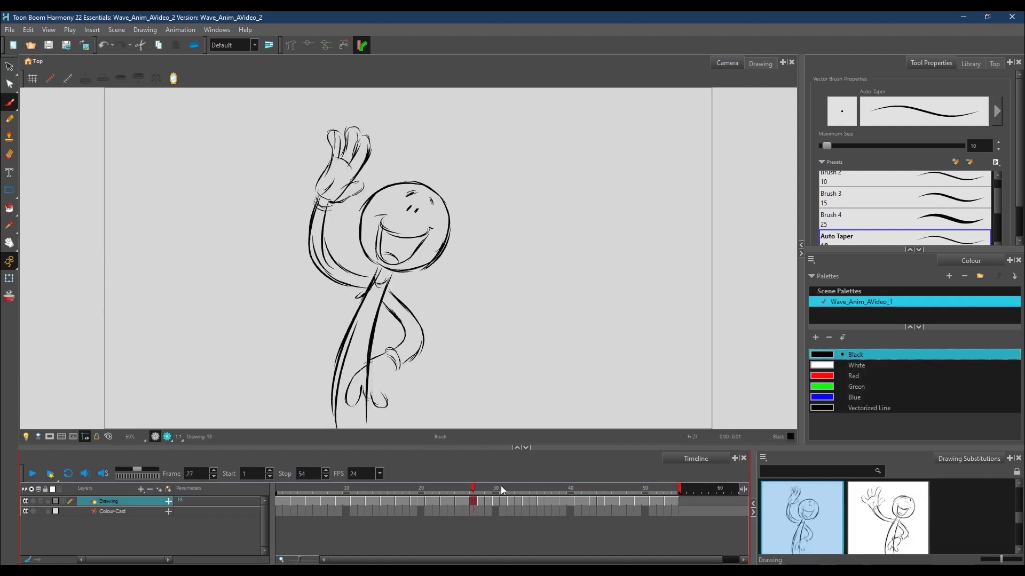
shift+click(541, 502)
mouse_move(476, 490)
mouse_down()
mouse_move(494, 489)
mouse_move(479, 491)
mouse_up()
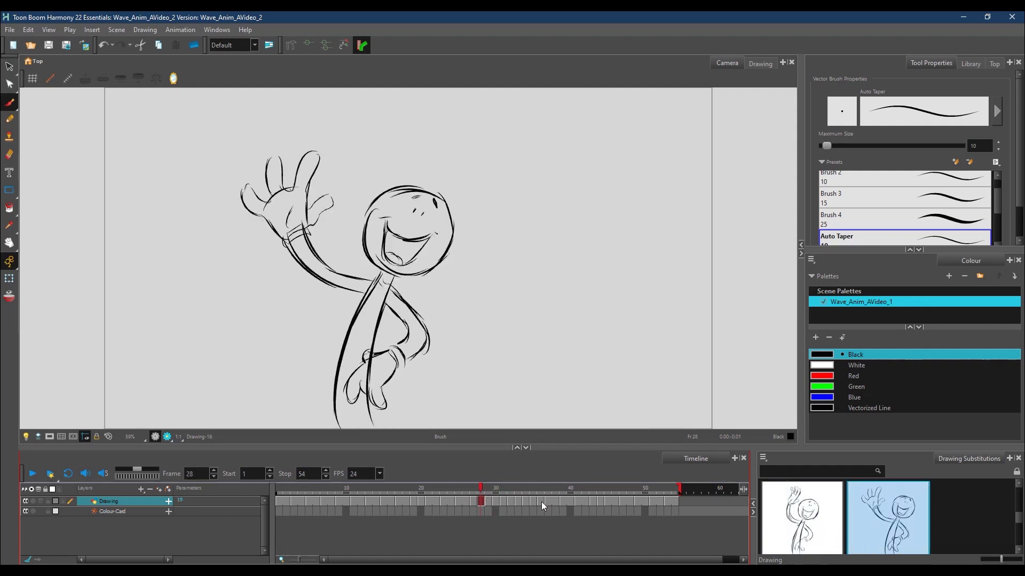
click(540, 502)
shift+click(477, 503)
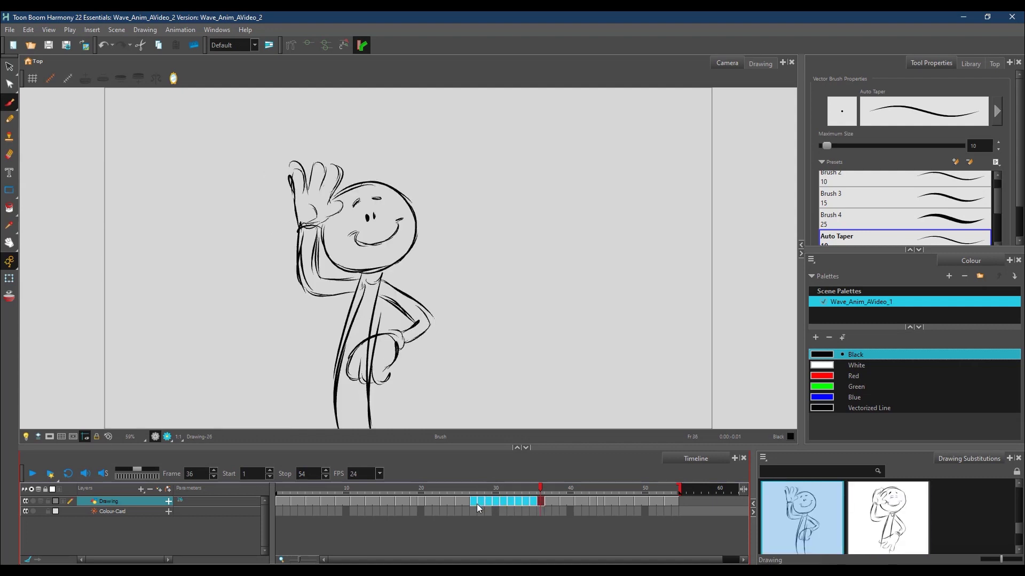
right_click(505, 501)
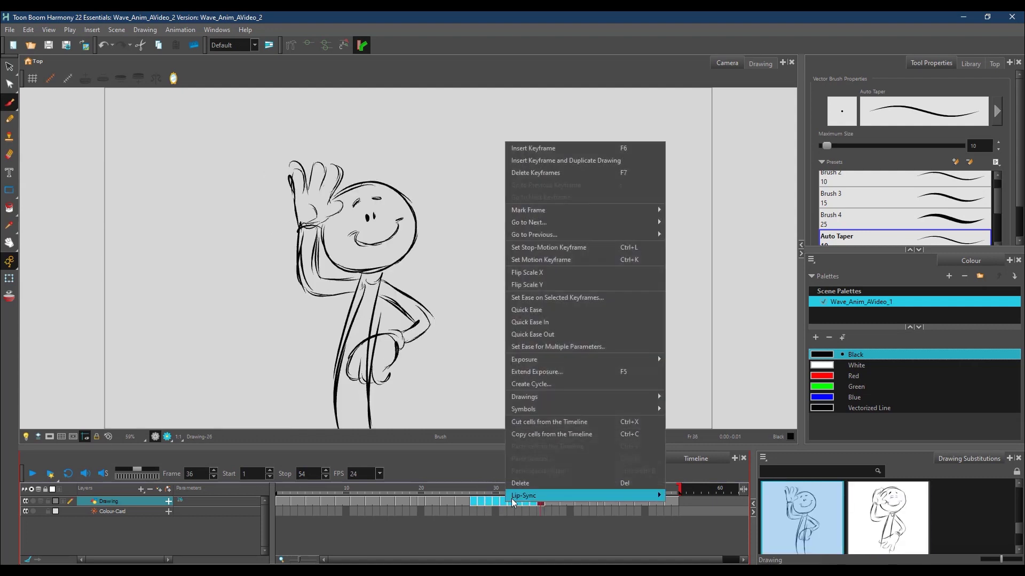
click(529, 482)
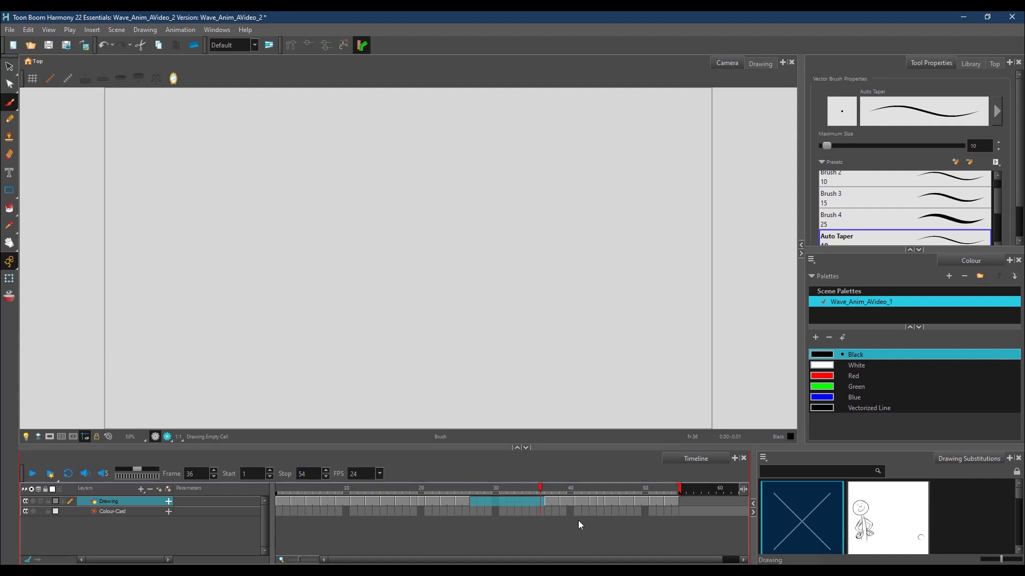
key(ctrl+z)
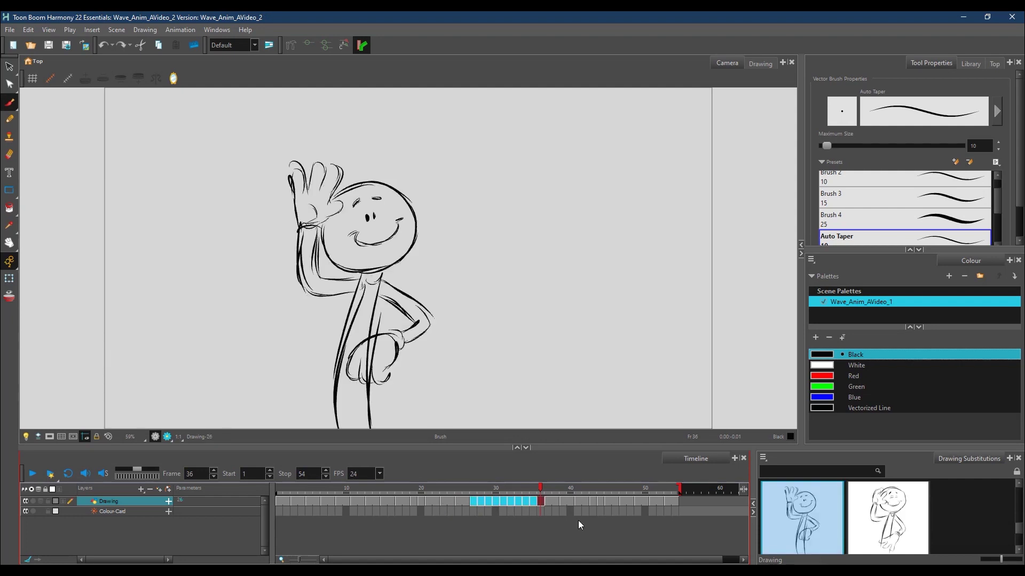
Step: Return to frame 1 and add a new drawing layer named OldSchoolTieDown
mouse_move(540, 489)
mouse_down()
mouse_move(394, 490)
mouse_move(280, 508)
mouse_up()
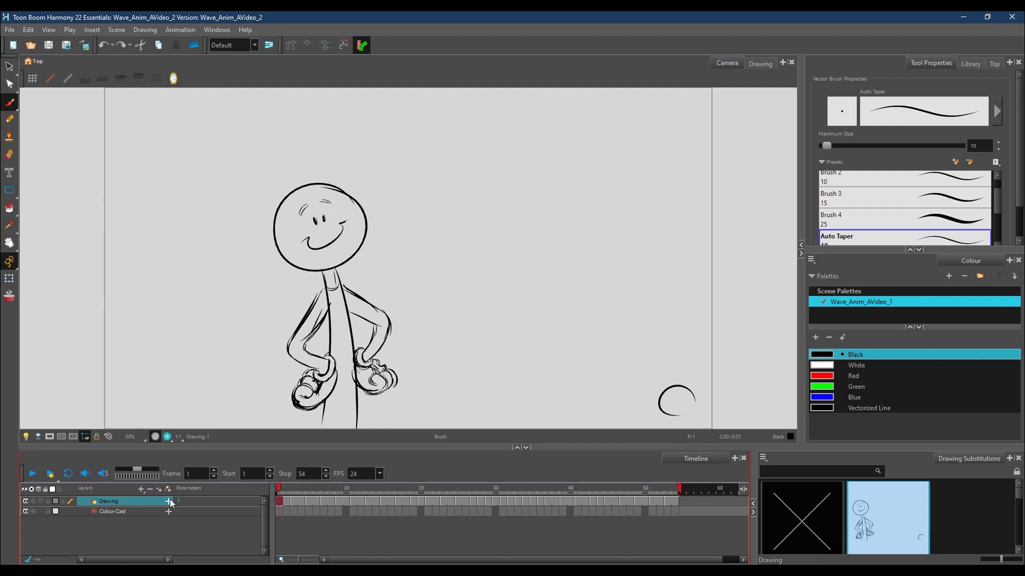
click(142, 490)
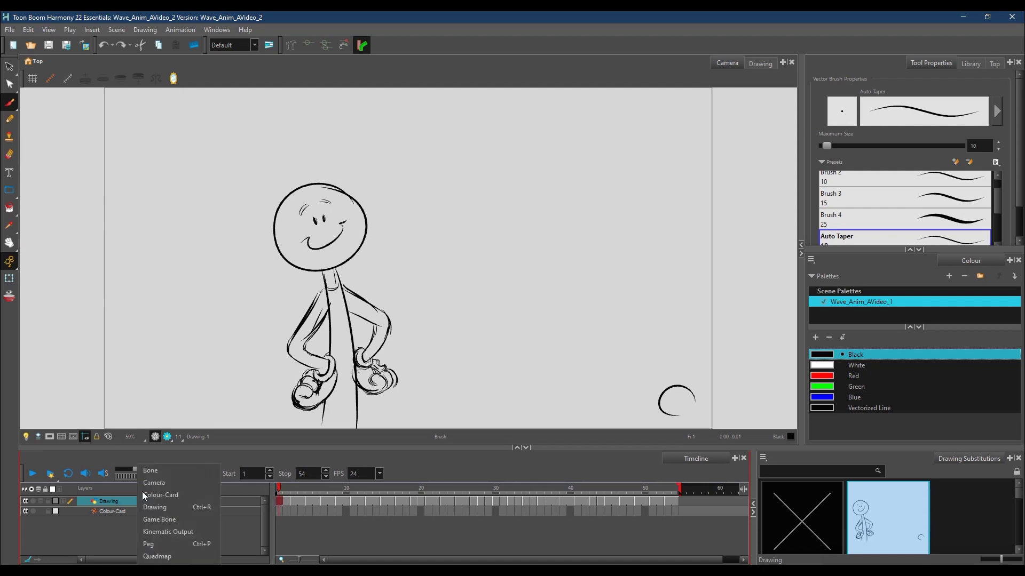
click(167, 508)
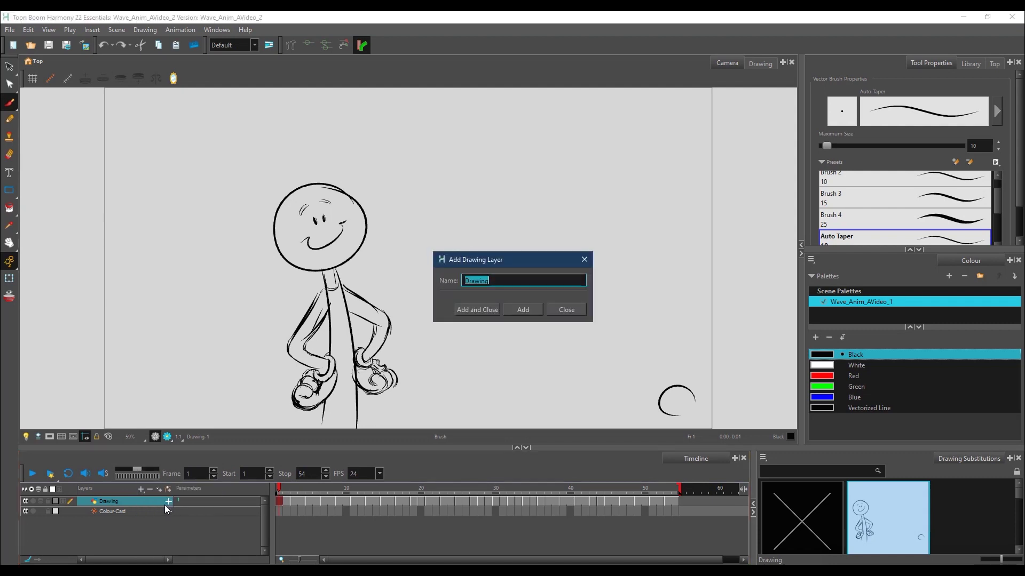
text(OldSchoolTieDown)
click(524, 308)
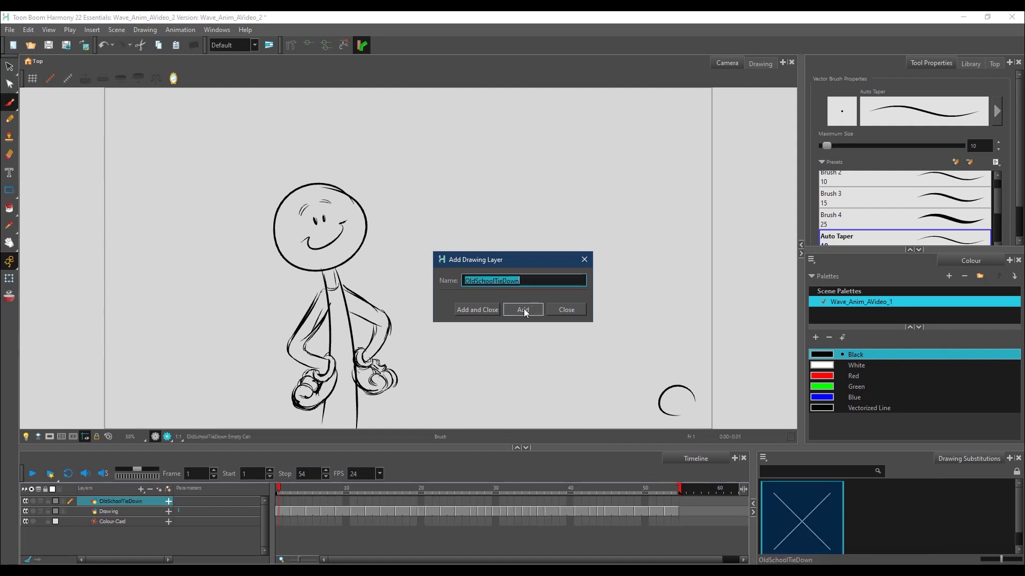
click(583, 260)
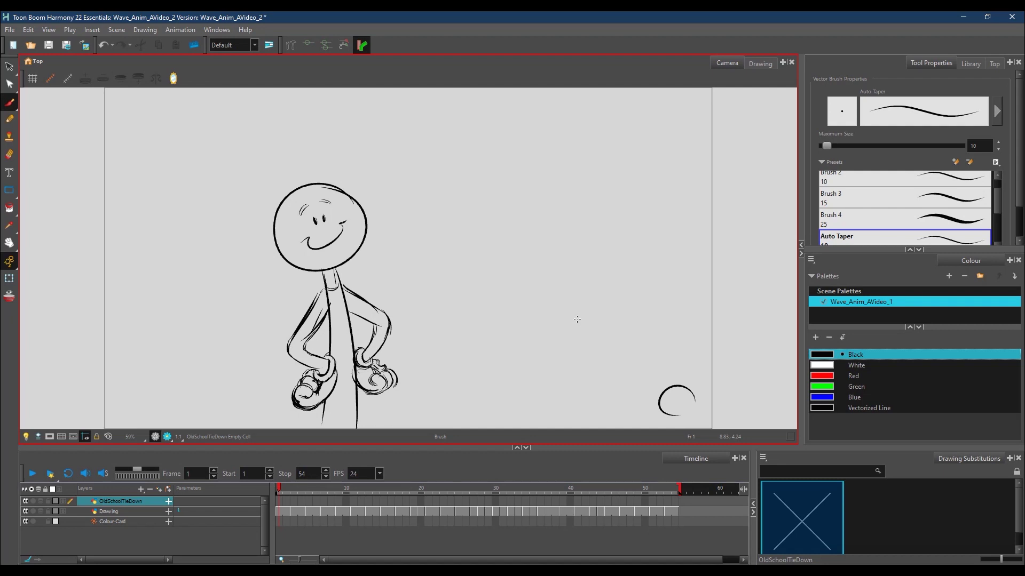
Step: Activate the Pencil tool, preview the rough animation up to frame 14 and return to frame 1
click(16, 126)
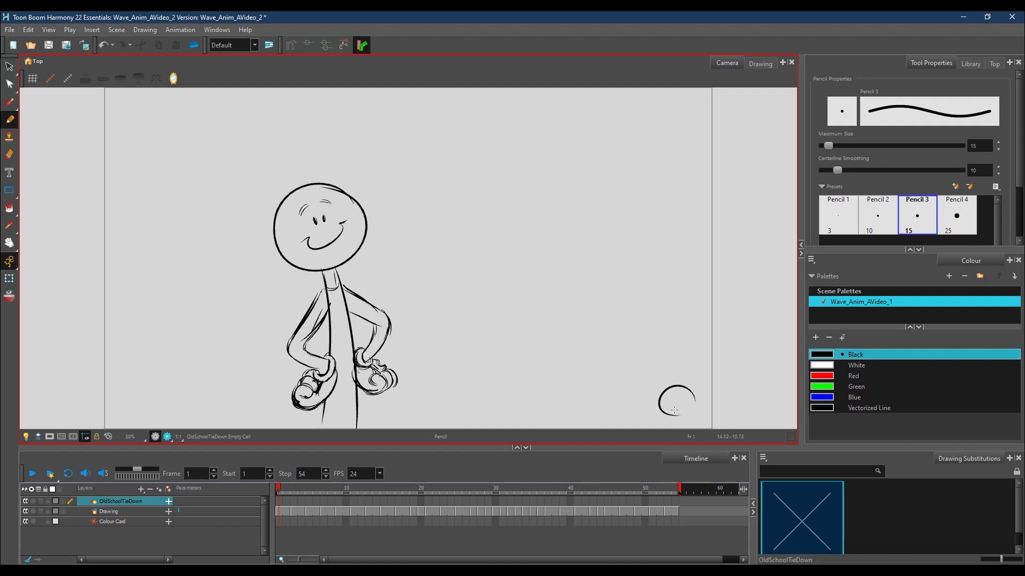
drag(280, 491, 374, 489)
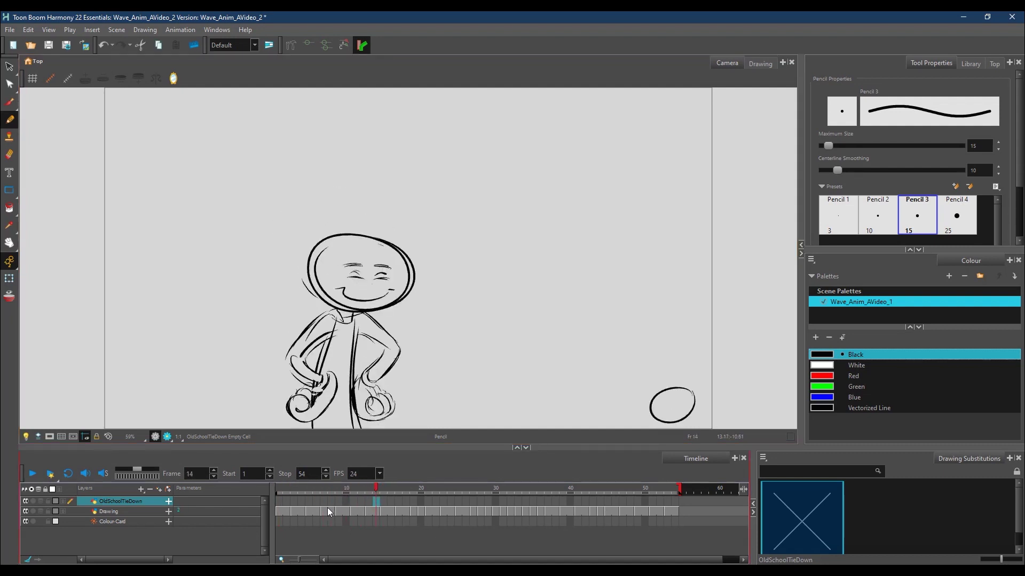
click(280, 488)
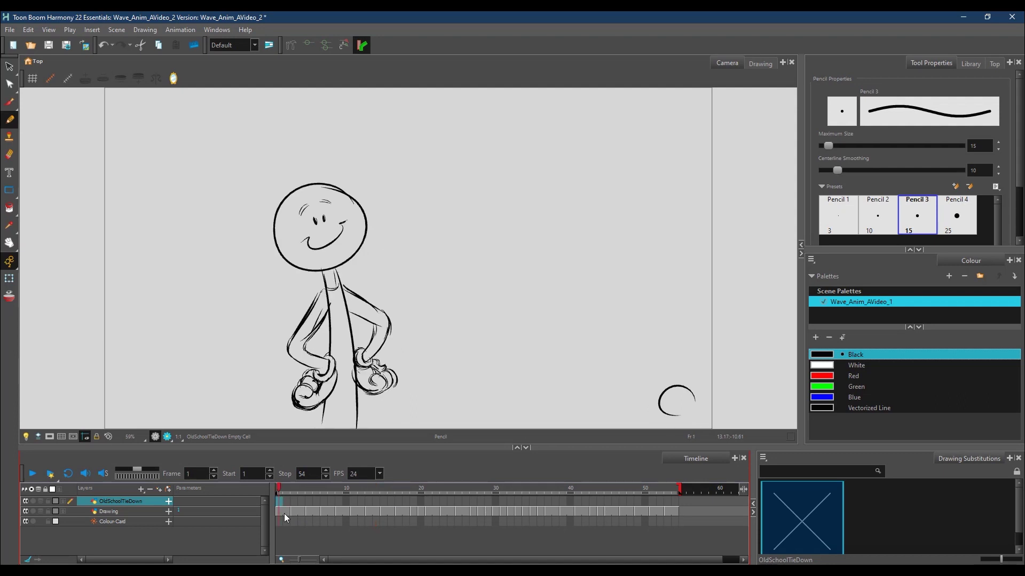
Step: Add a Transparency effect to the rough Drawing layer and set its transparency to 75
click(284, 513)
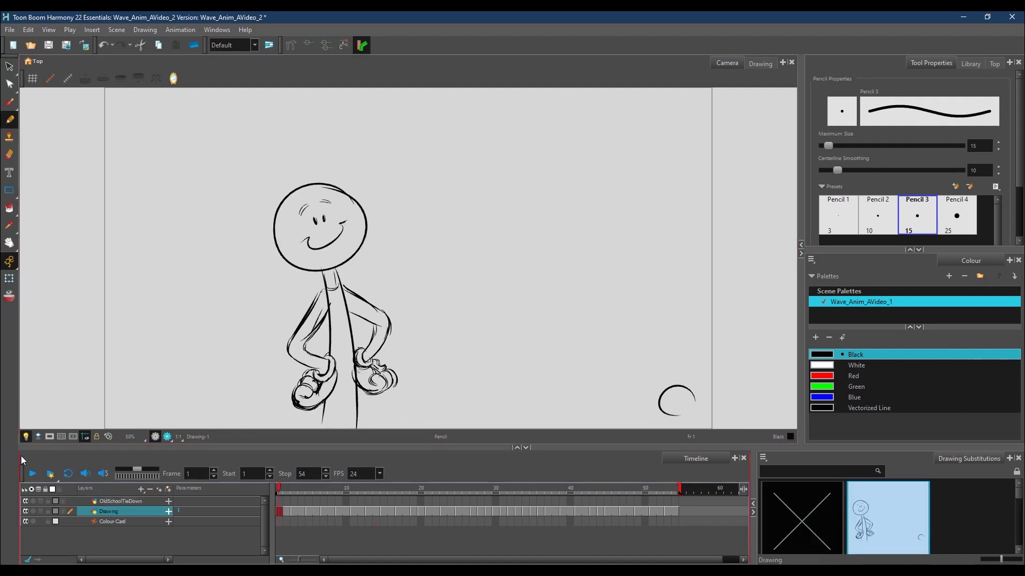
click(140, 489)
mouse_move(181, 564)
click(245, 557)
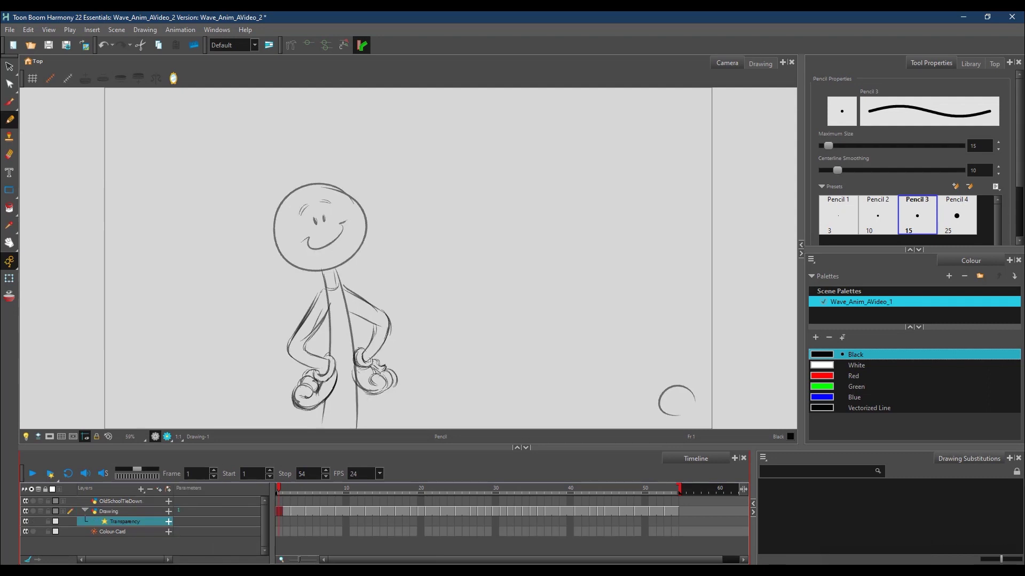
double_click(105, 525)
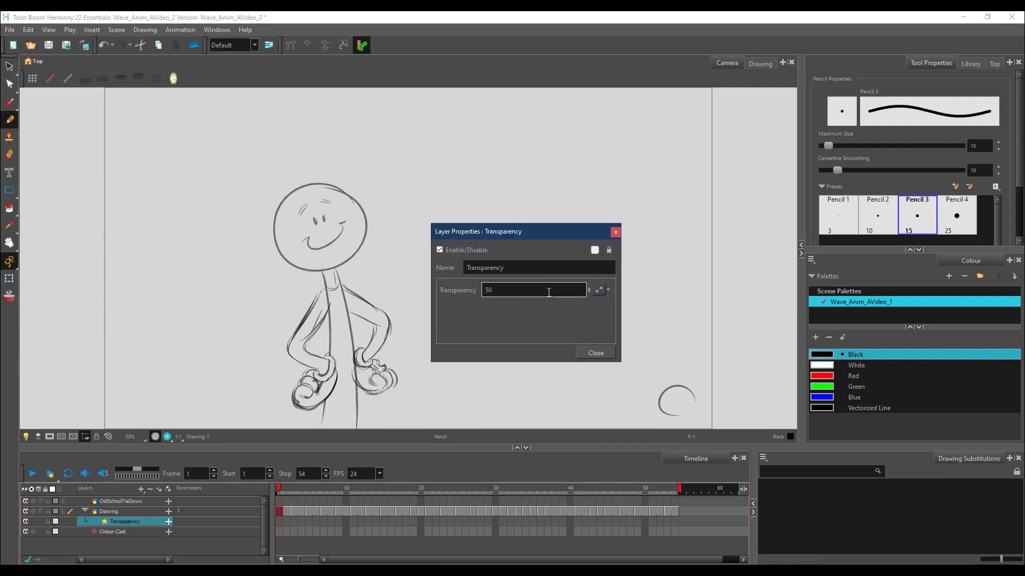
drag(497, 290, 467, 293)
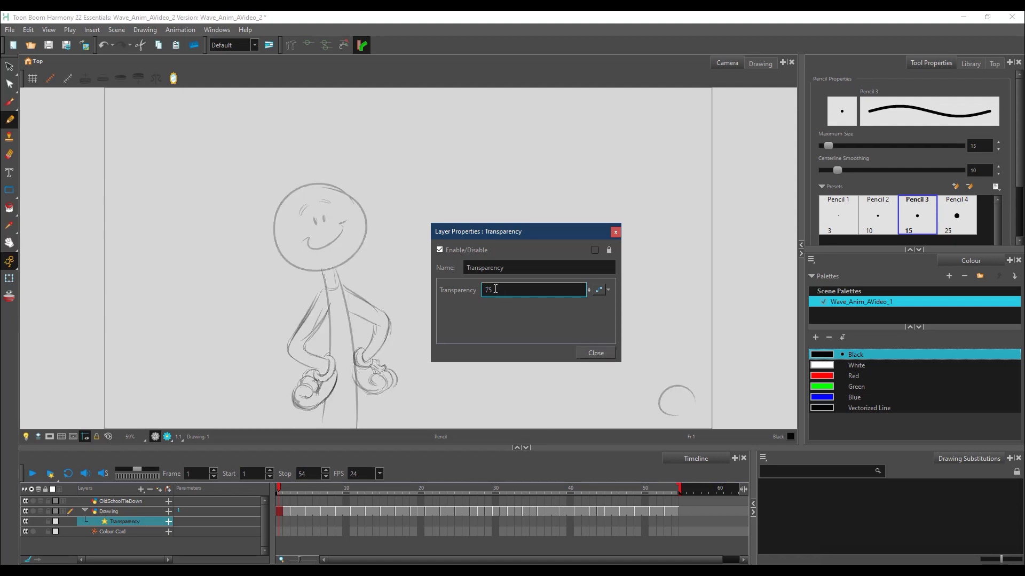
click(595, 352)
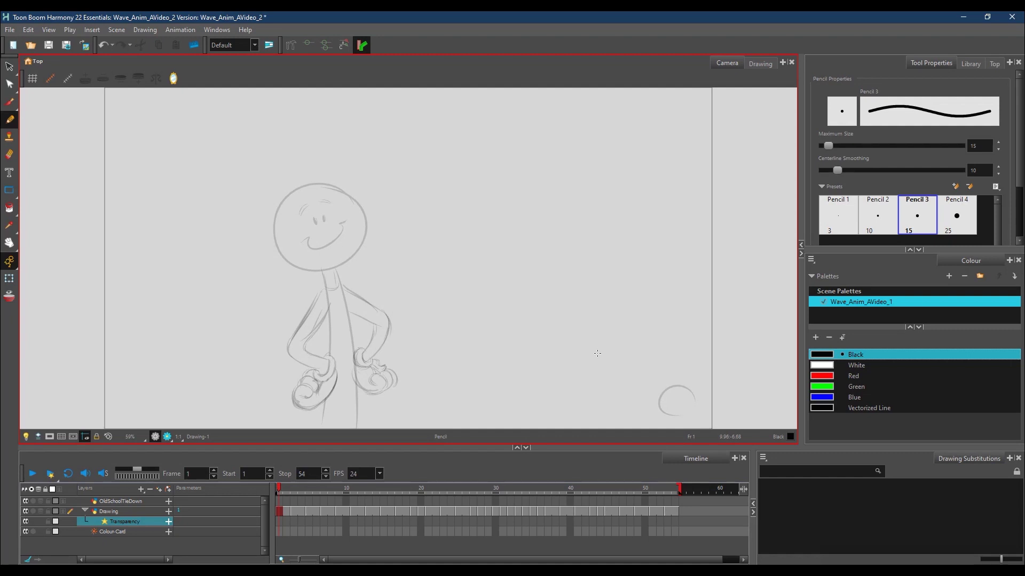
Step: Trace the character's round head outline on frame 1 of the OldSchoolTieDown layer with the Pencil 3 preset
click(231, 520)
click(140, 503)
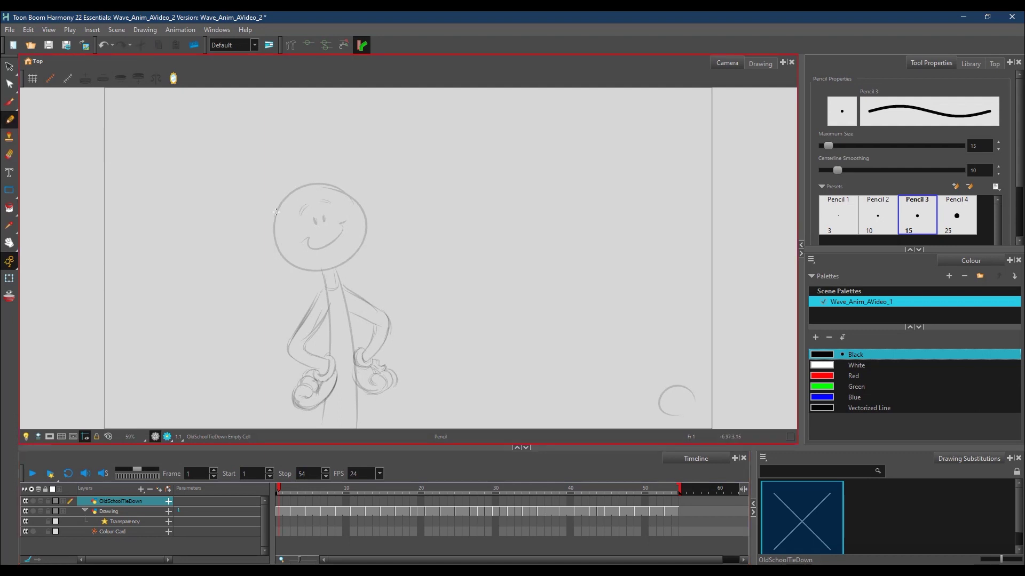
mouse_move(273, 219)
mouse_down()
mouse_move(300, 188)
mouse_move(325, 183)
mouse_move(353, 197)
mouse_move(367, 228)
mouse_move(351, 255)
mouse_move(326, 270)
mouse_move(286, 262)
mouse_move(275, 216)
mouse_up()
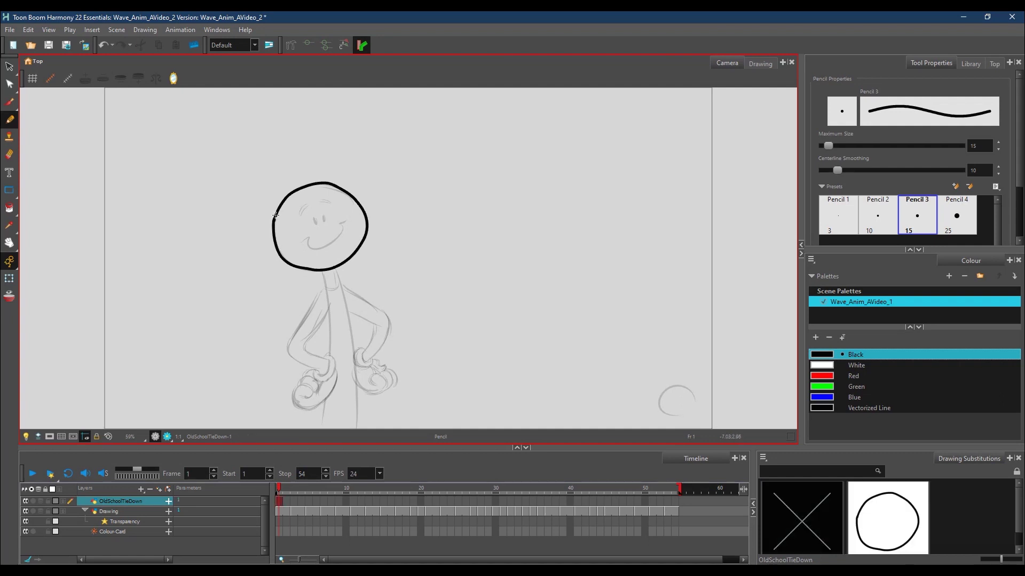
Step: Remove surplus points from the traced head outline with the Contour Editor, thinning the sides, chin and crown
click(9, 84)
click(348, 195)
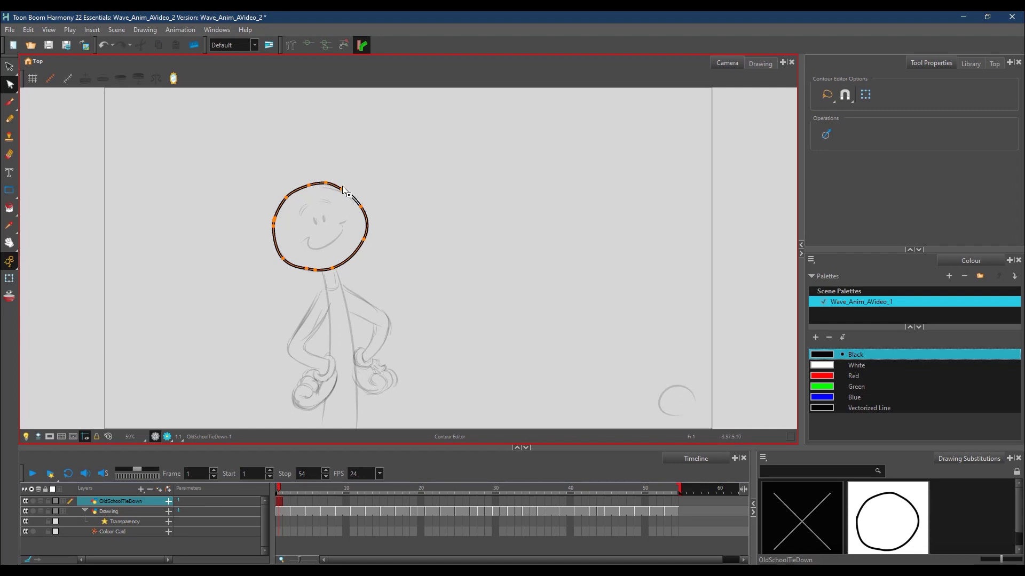
click(319, 273)
key(Delete)
drag(280, 230, 288, 213)
key(Delete)
key(ctrl+z)
key(Delete)
mouse_move(275, 231)
mouse_down()
mouse_move(279, 240)
mouse_move(281, 225)
mouse_up()
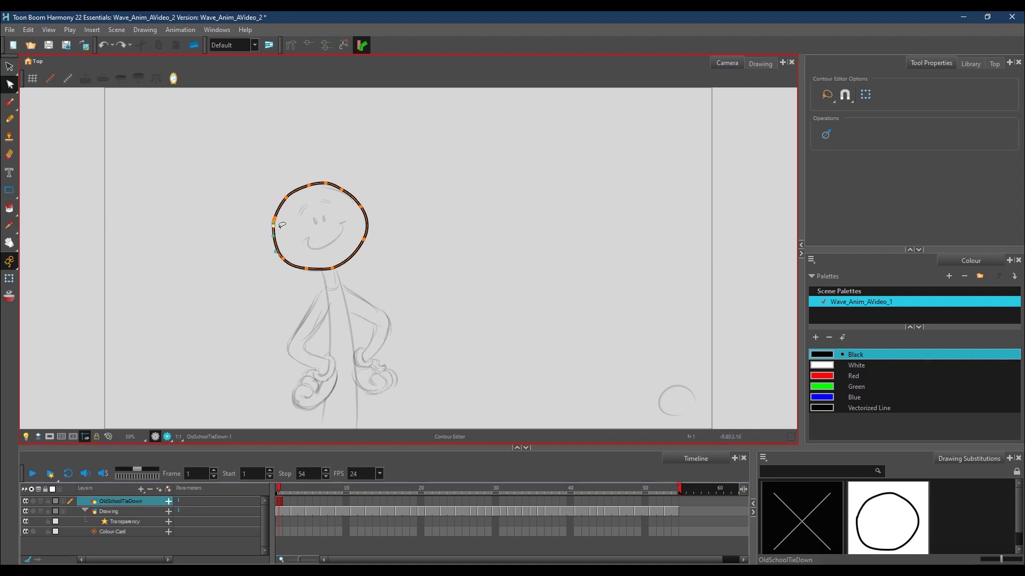
key(Delete)
drag(307, 257, 309, 270)
key(Delete)
mouse_move(346, 198)
mouse_down()
mouse_move(320, 192)
mouse_move(327, 173)
mouse_up()
key(Delete)
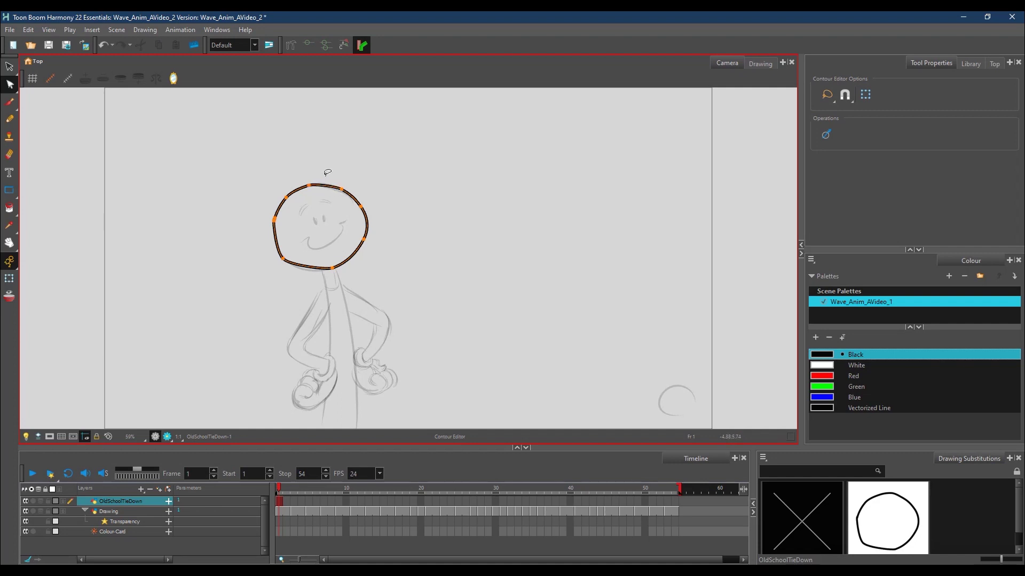
Step: Reshape the head outline's remaining points and curve handles so the contour smoothly follows the rough circle
mouse_move(281, 258)
mouse_down()
mouse_move(301, 275)
mouse_move(272, 247)
mouse_move(300, 277)
mouse_move(271, 244)
mouse_up()
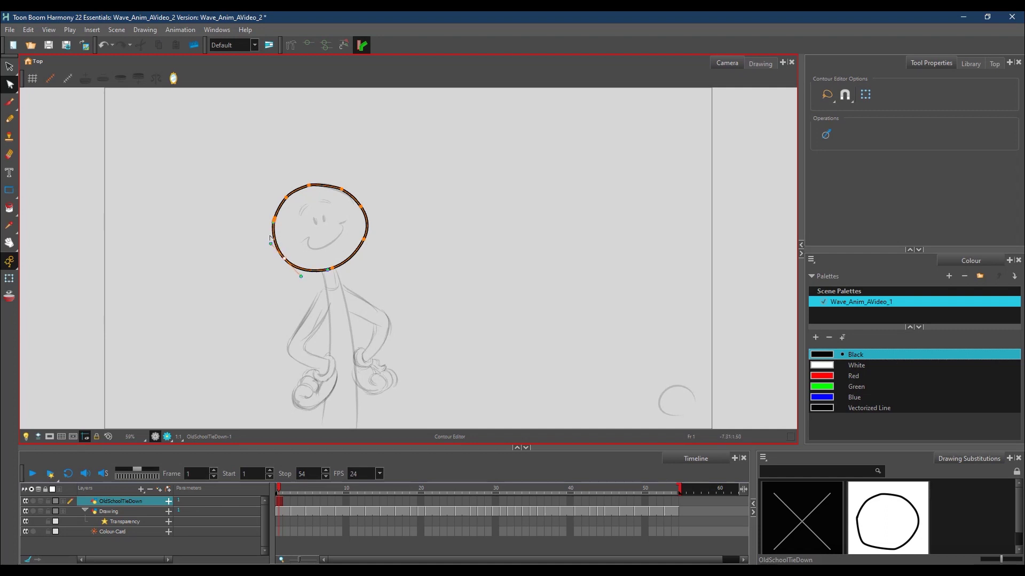
click(315, 184)
drag(315, 184, 342, 160)
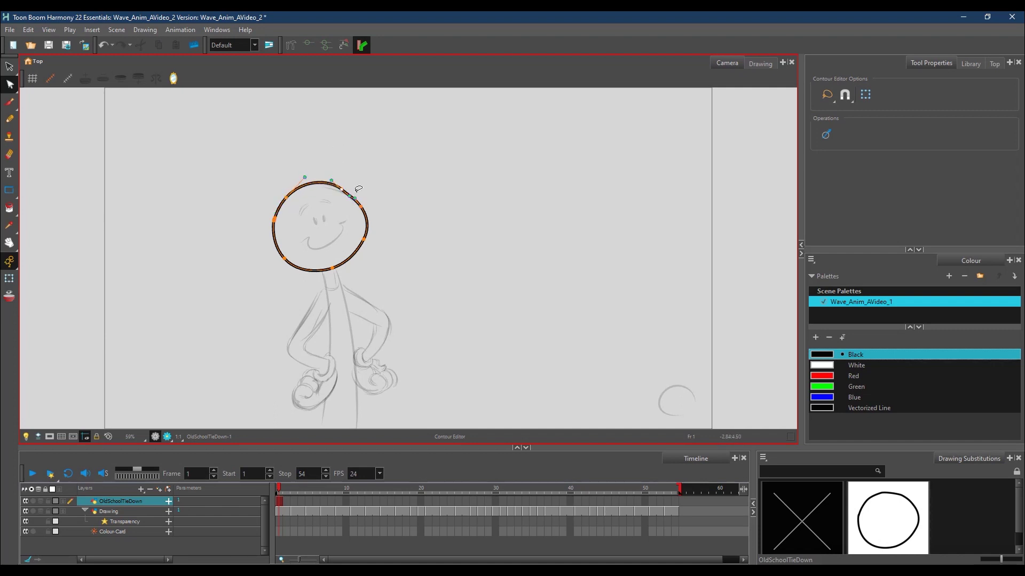
click(360, 205)
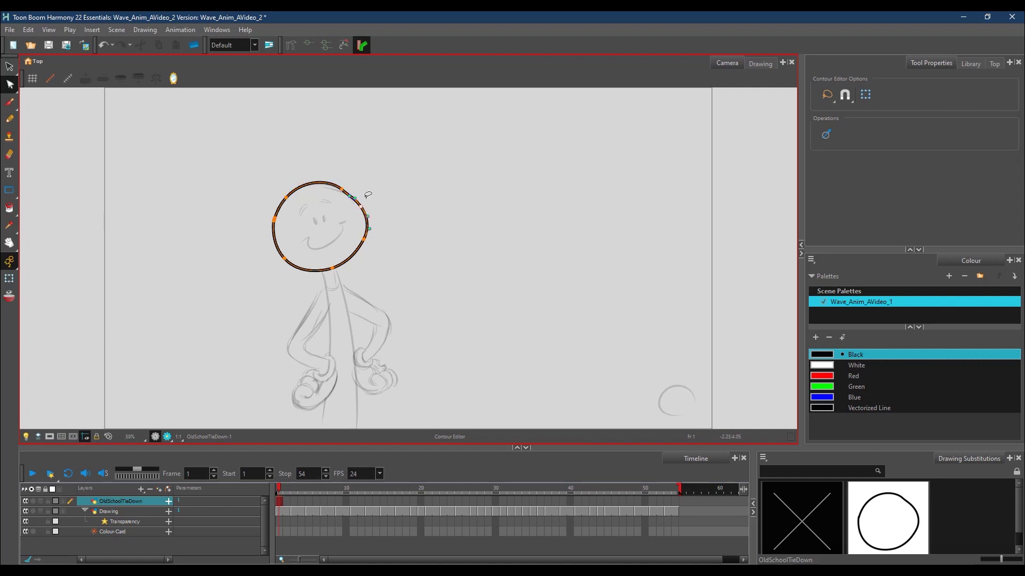
click(340, 190)
click(286, 196)
click(365, 245)
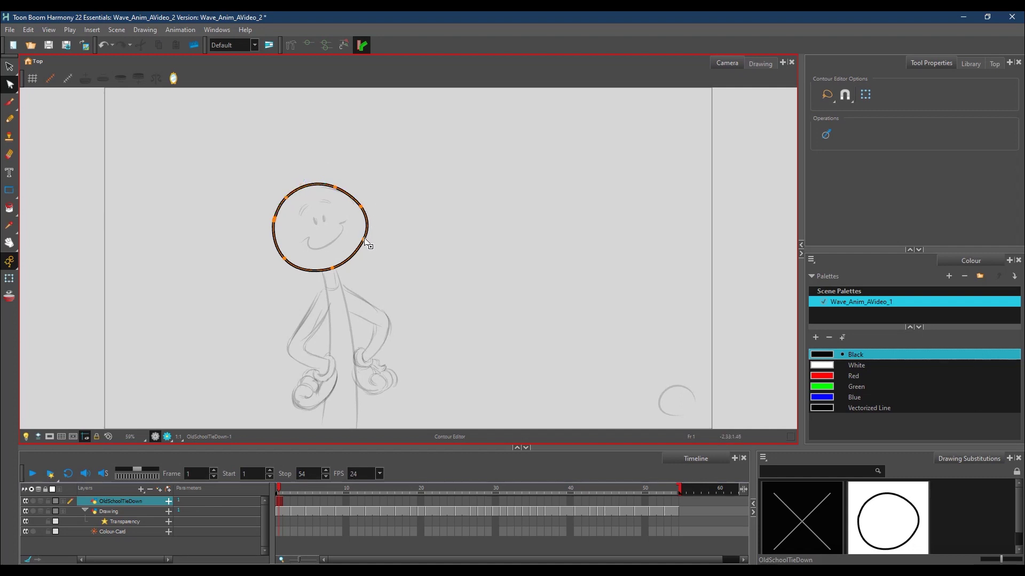
drag(361, 248, 353, 255)
click(349, 260)
drag(354, 258, 368, 218)
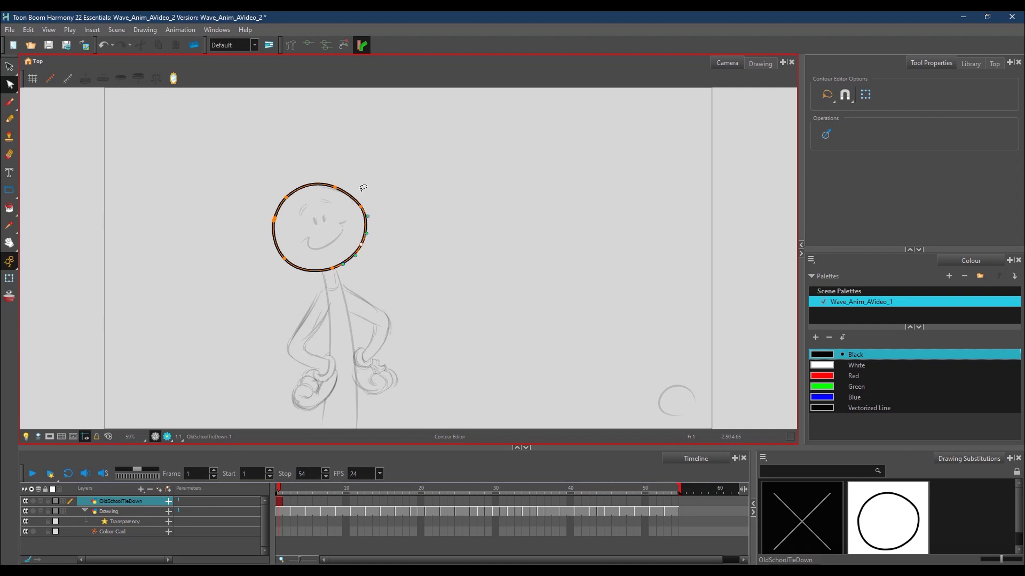
Step: Trace the neck and the right edge of the torso with the Pencil, extending the line below the camera frame
click(10, 120)
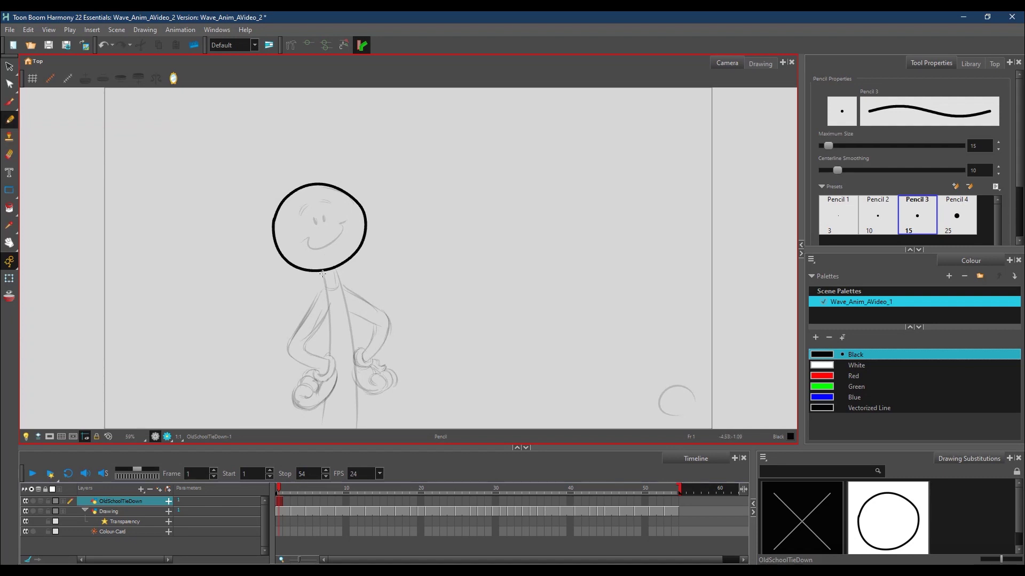
mouse_move(324, 277)
mouse_down()
mouse_move(335, 289)
mouse_move(340, 269)
mouse_up()
drag(347, 313, 351, 423)
scroll(502, 284, down, 2)
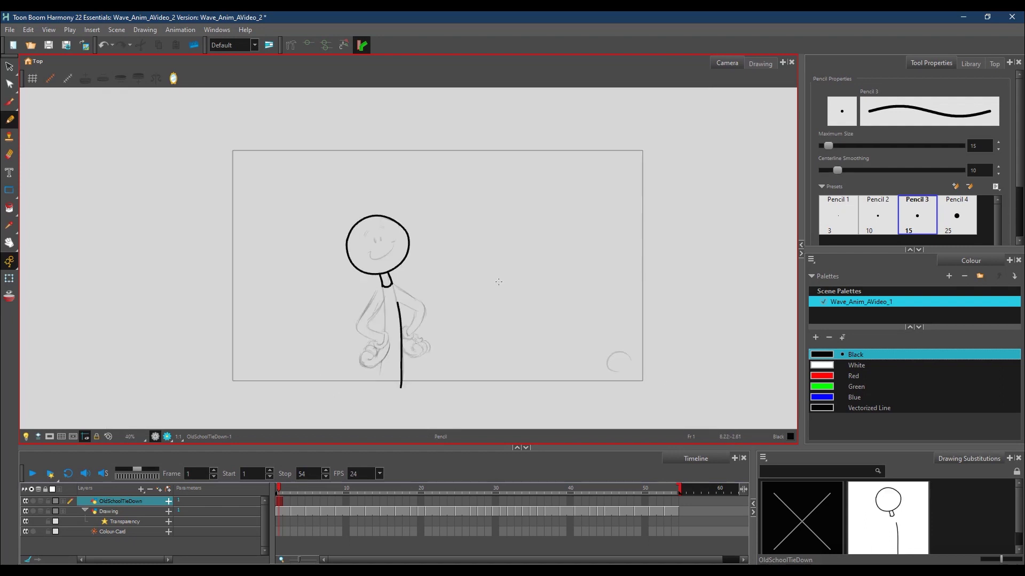
key(super)
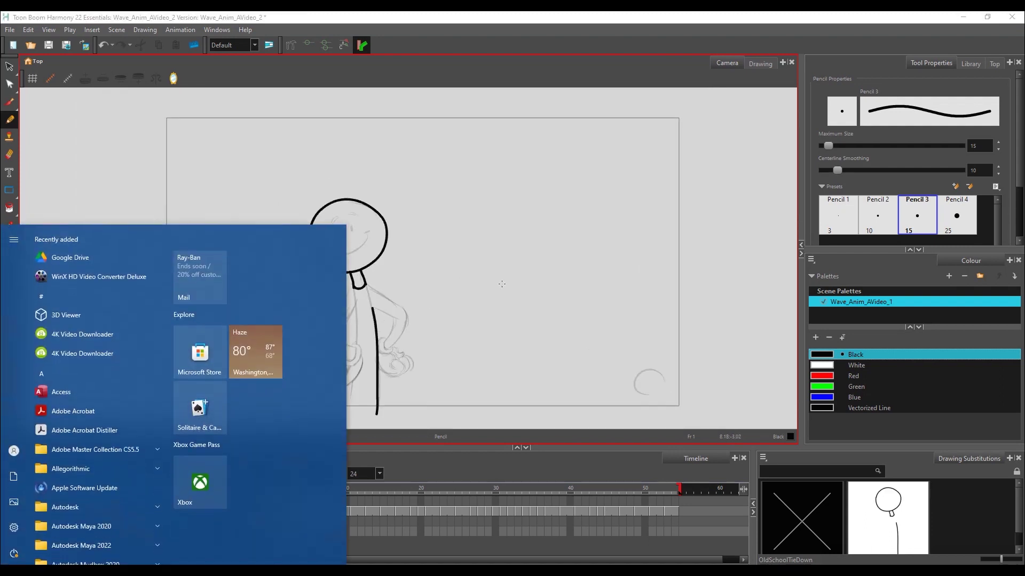
key(Escape)
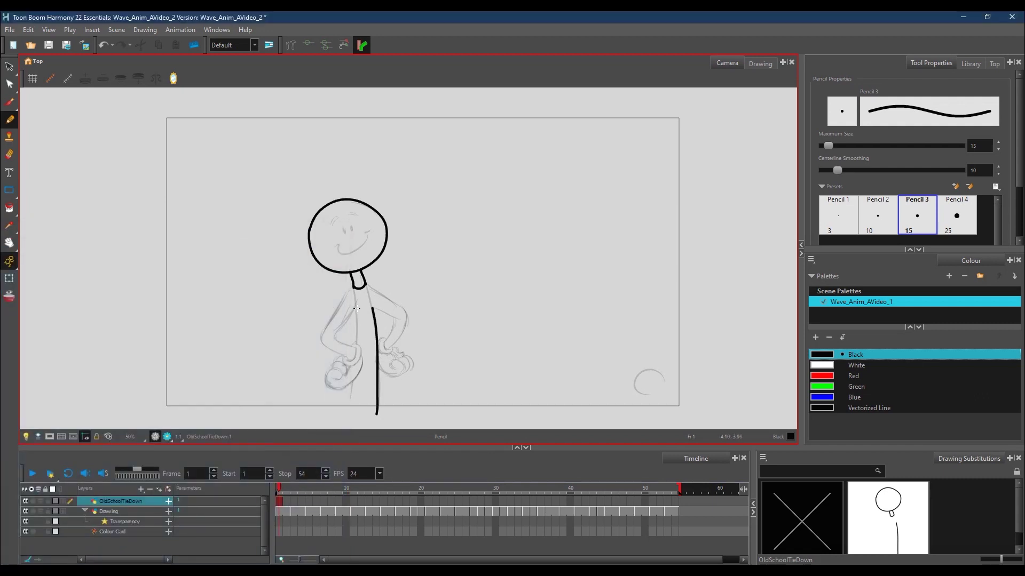
Step: Trace the torso's left edge below the camera frame and remove the part crossing the hand with the Cutter
drag(356, 308, 338, 422)
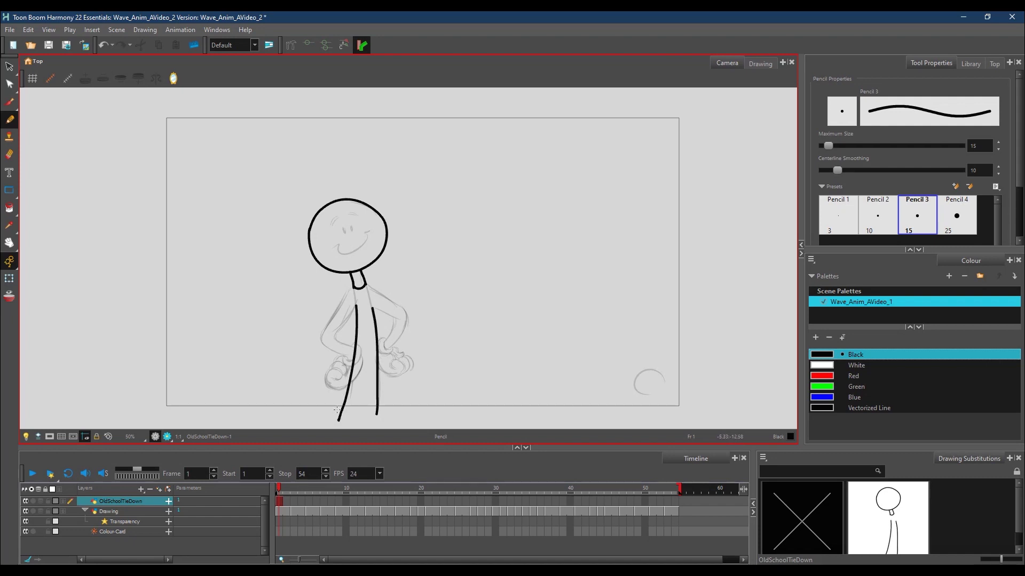
click(15, 75)
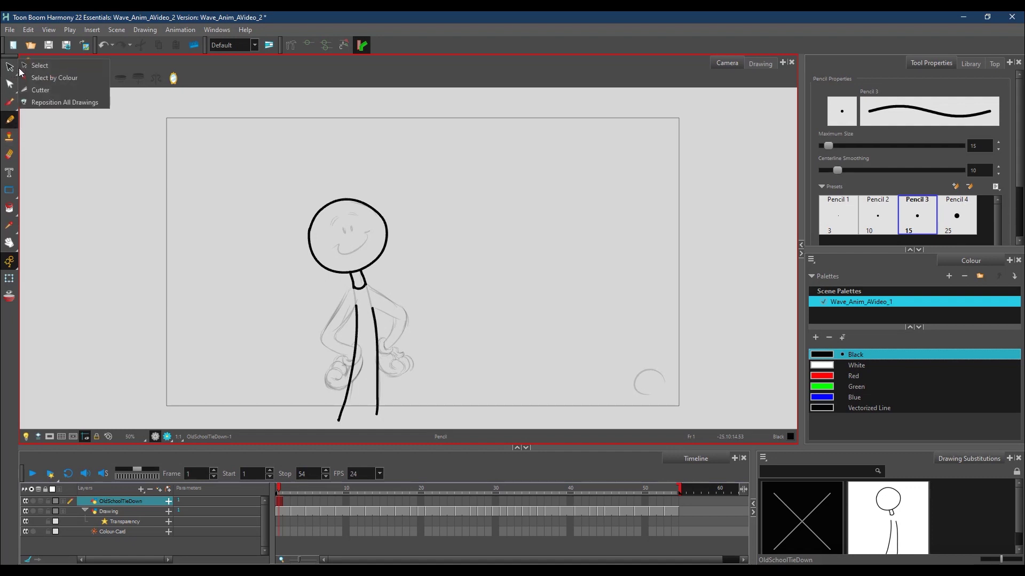
click(46, 91)
mouse_move(346, 344)
mouse_down()
mouse_move(363, 341)
mouse_move(368, 365)
mouse_move(355, 379)
mouse_move(330, 368)
mouse_move(346, 344)
mouse_up()
key(Delete)
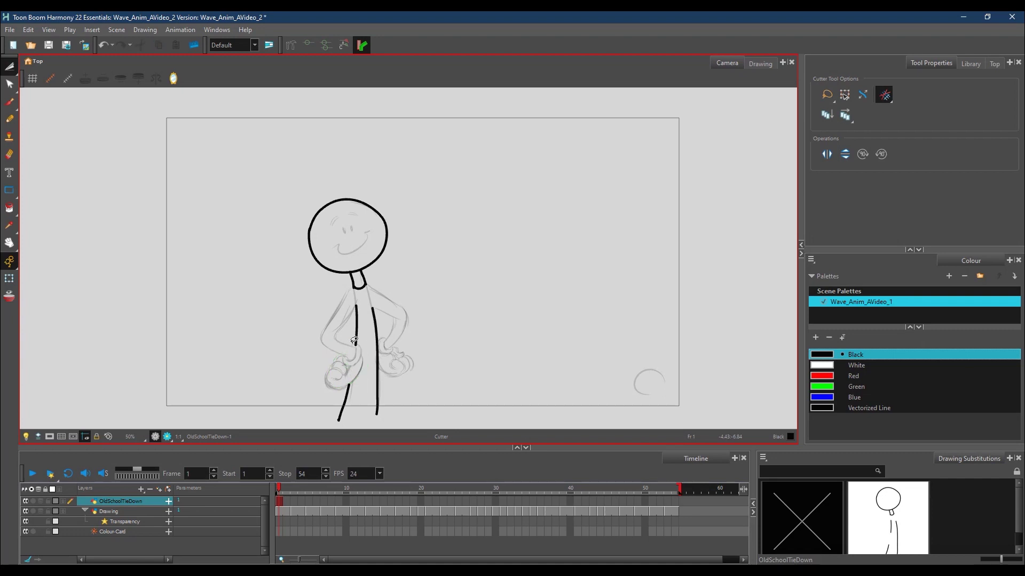
Step: Trace the bent left arm with the Pencil, and adjust its contour points and curves to straighten the upper arm lines
click(10, 120)
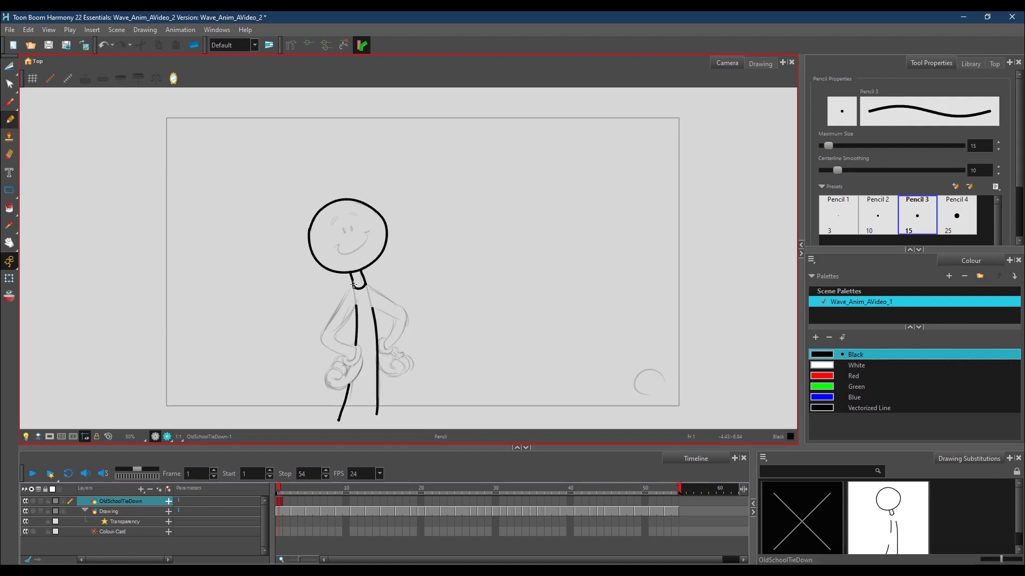
mouse_move(354, 288)
mouse_down()
mouse_move(324, 337)
mouse_move(347, 360)
mouse_move(353, 348)
mouse_move(334, 337)
mouse_move(356, 300)
mouse_up()
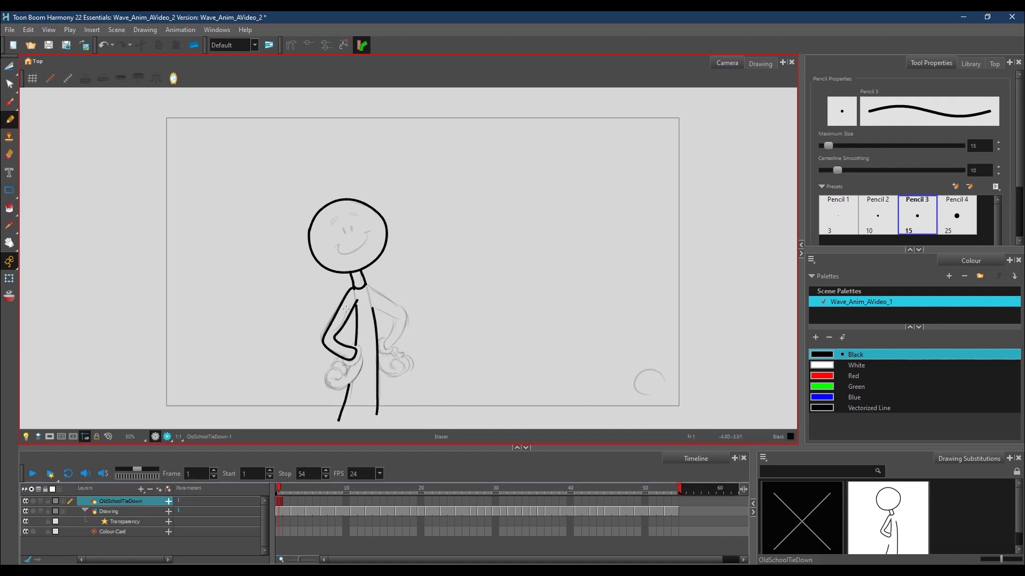
click(10, 84)
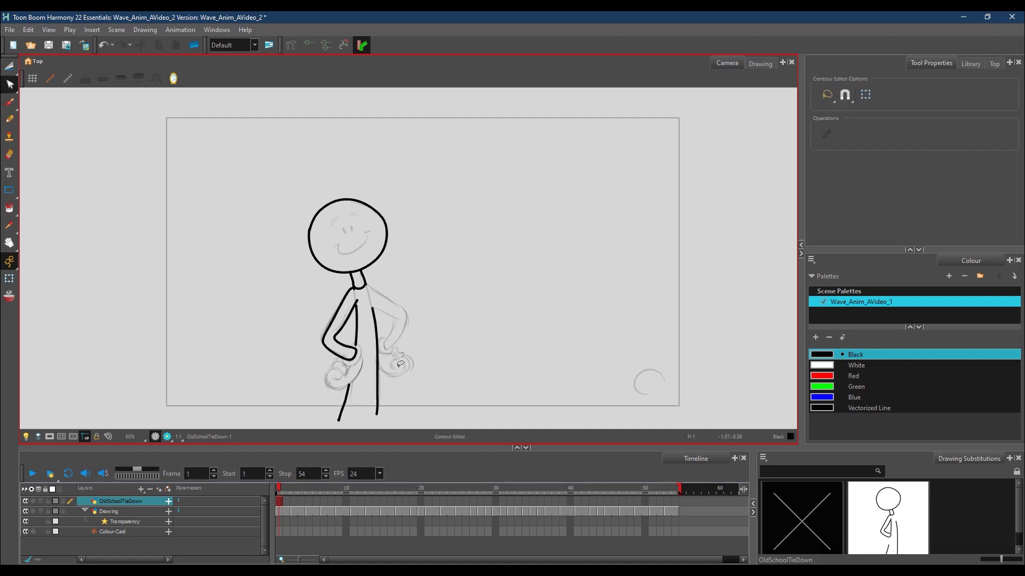
click(345, 324)
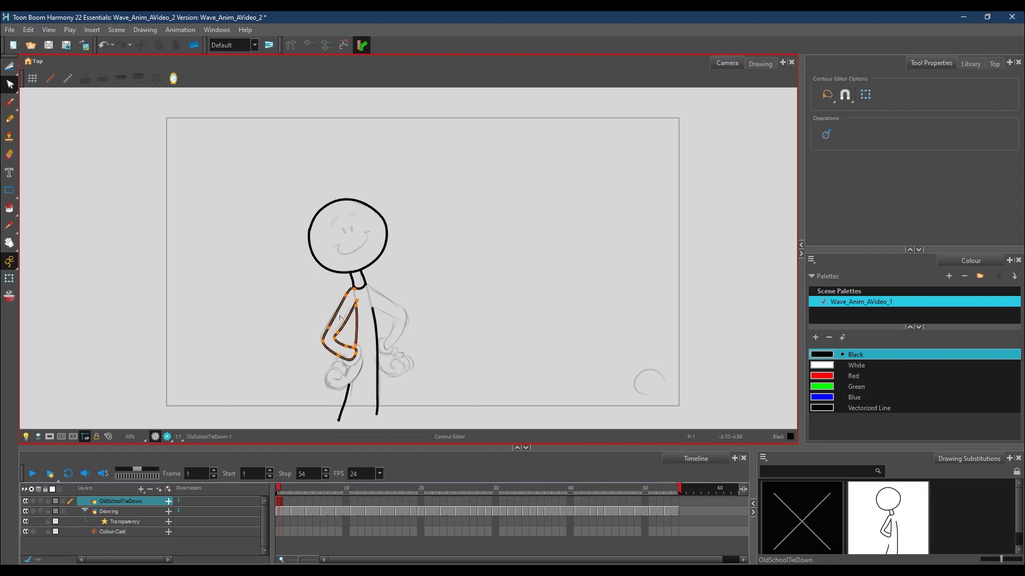
scroll(340, 318, up, 3)
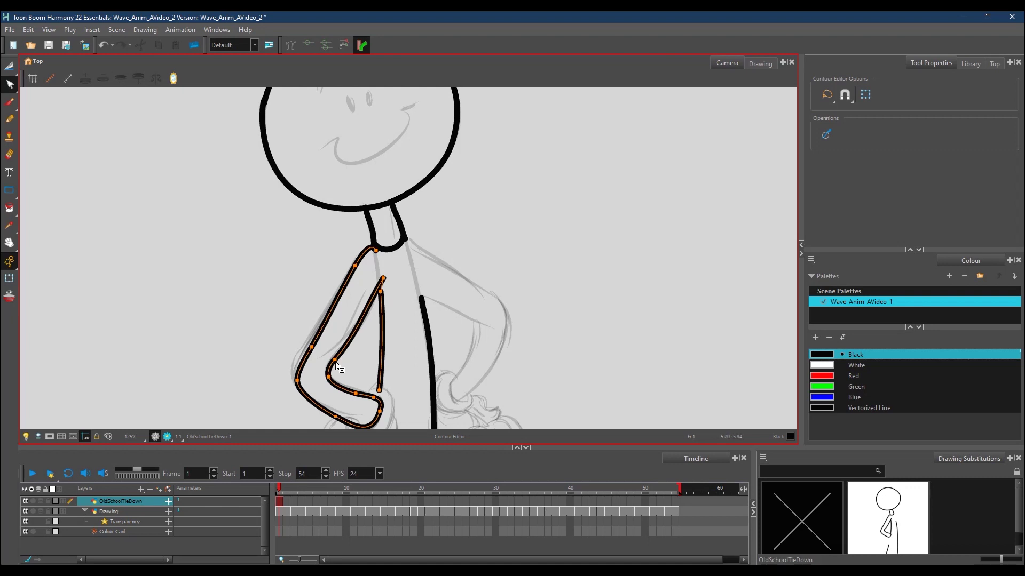
drag(326, 373, 358, 326)
click(383, 278)
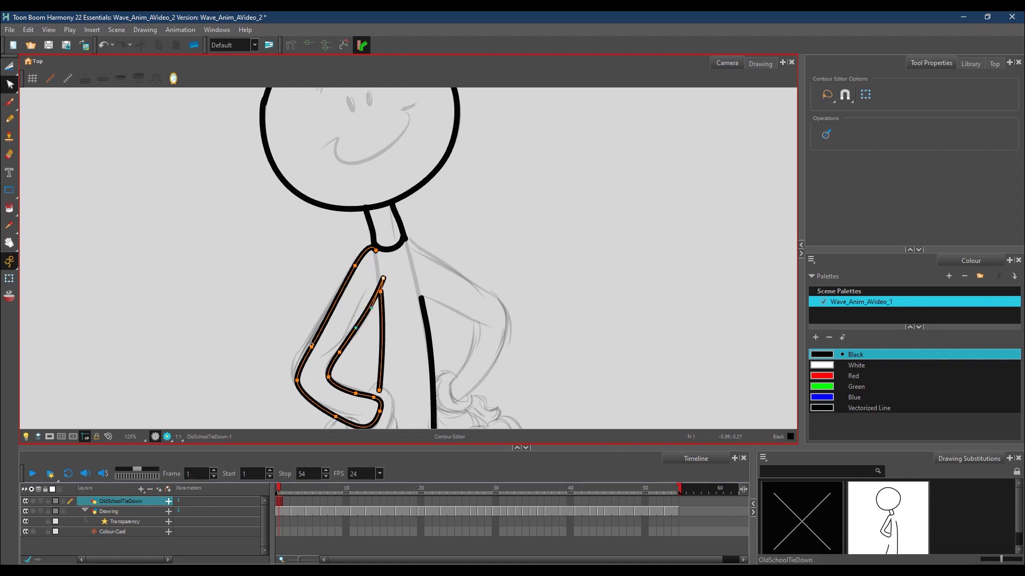
drag(316, 339, 323, 336)
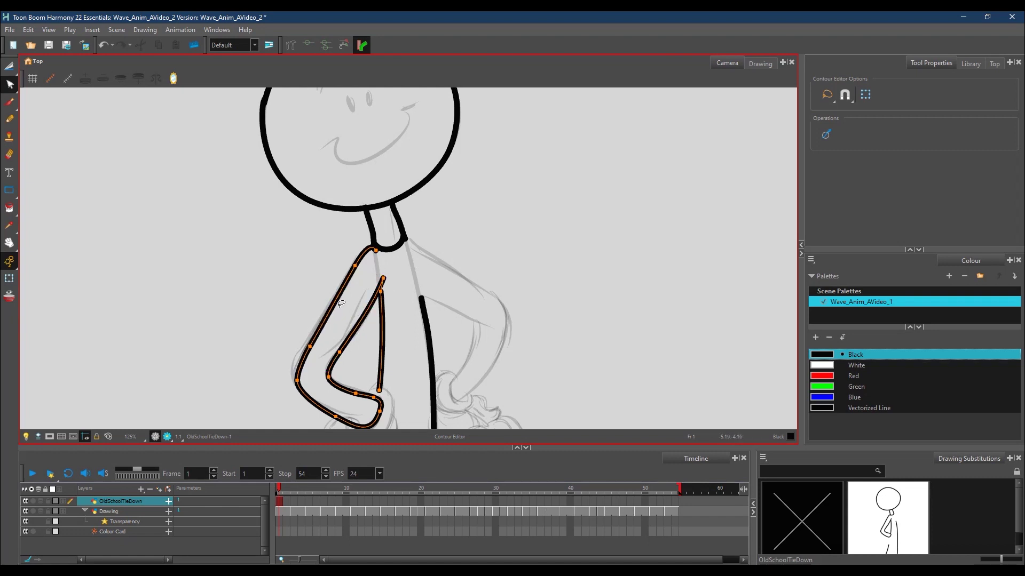
drag(356, 269, 365, 256)
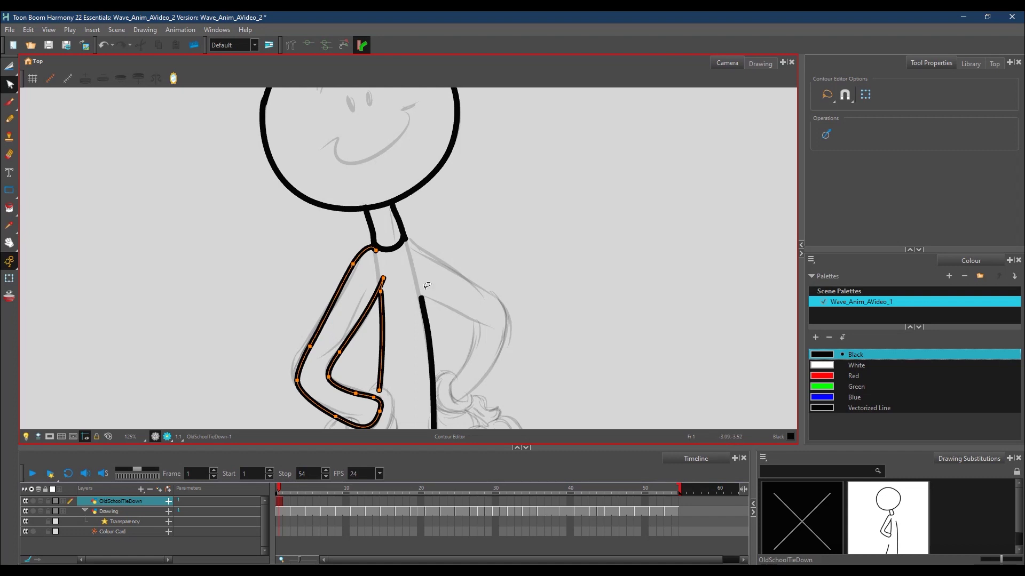
Step: Cut away the curved line closing the base of the neck with the Cutter
scroll(429, 295, down, 3)
scroll(429, 295, up, 2)
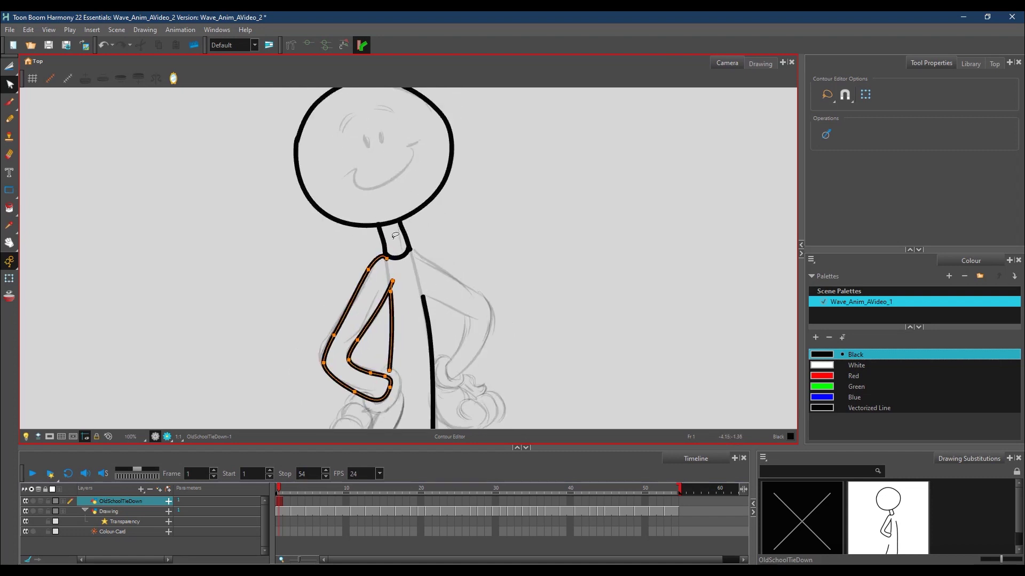
click(387, 254)
key(ctrl+z)
click(9, 65)
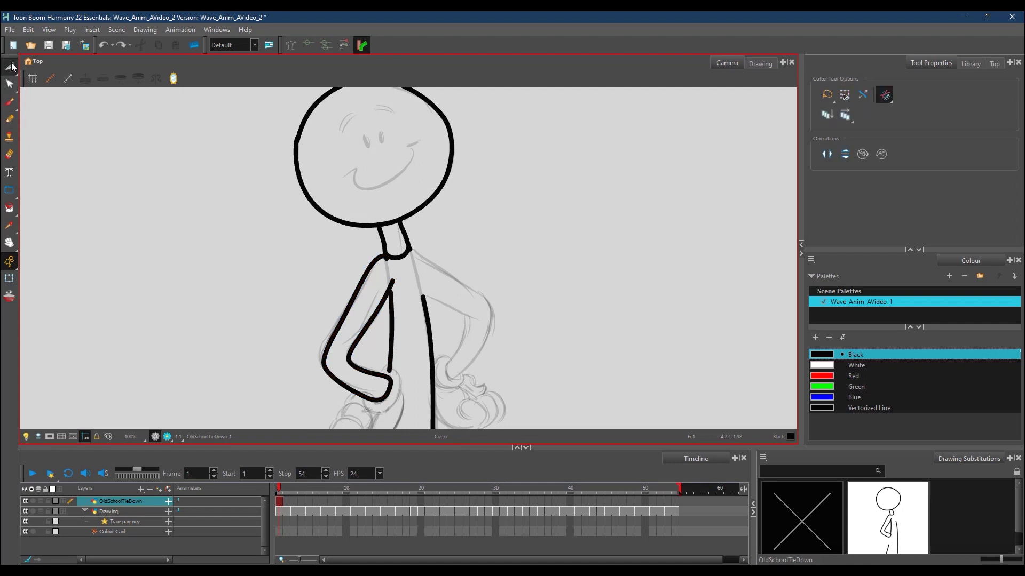
mouse_move(393, 243)
mouse_down()
mouse_move(387, 259)
mouse_move(407, 264)
mouse_move(399, 231)
mouse_up()
key(Delete)
Step: Adjust the end point of the left arm's inner line at the armpit with the Contour Editor
key(alt+q)
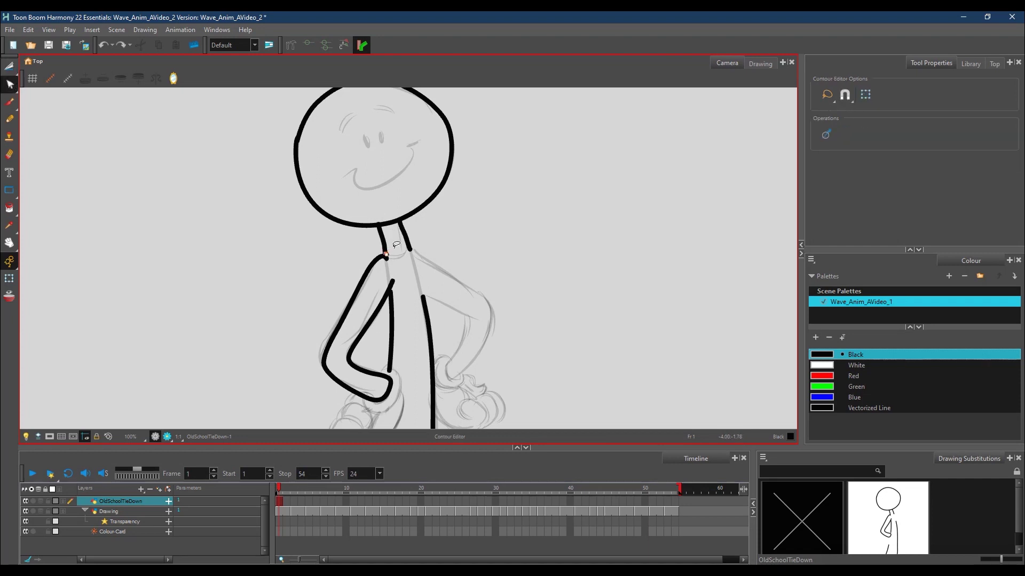
click(396, 246)
click(393, 283)
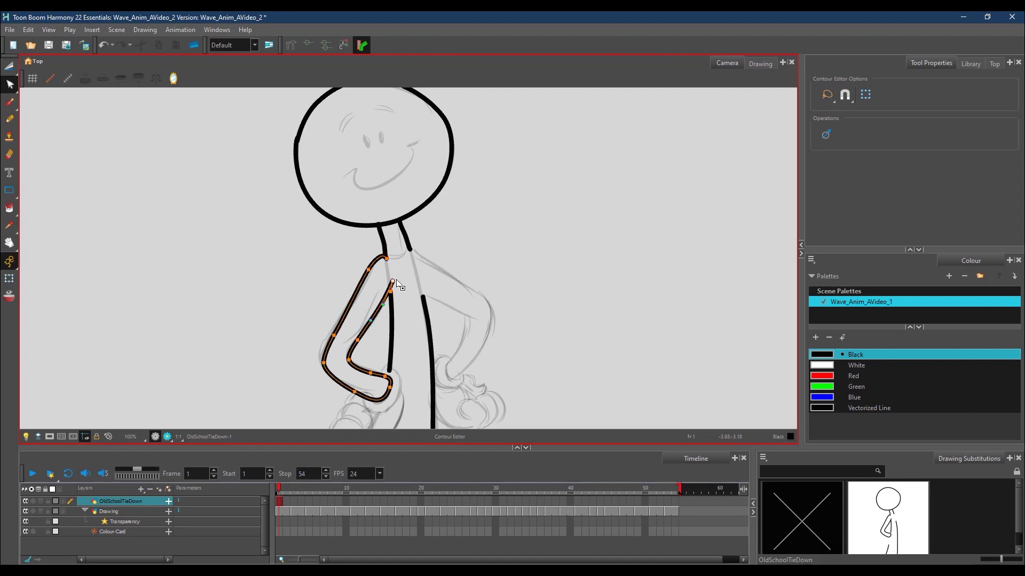
click(392, 282)
drag(394, 281, 395, 281)
Step: Trace the left glove's cuff and curled fingers with the Pencil, and check the line work with the Drawing layer temporarily hidden
scroll(407, 270, down, 4)
scroll(445, 285, up, 1)
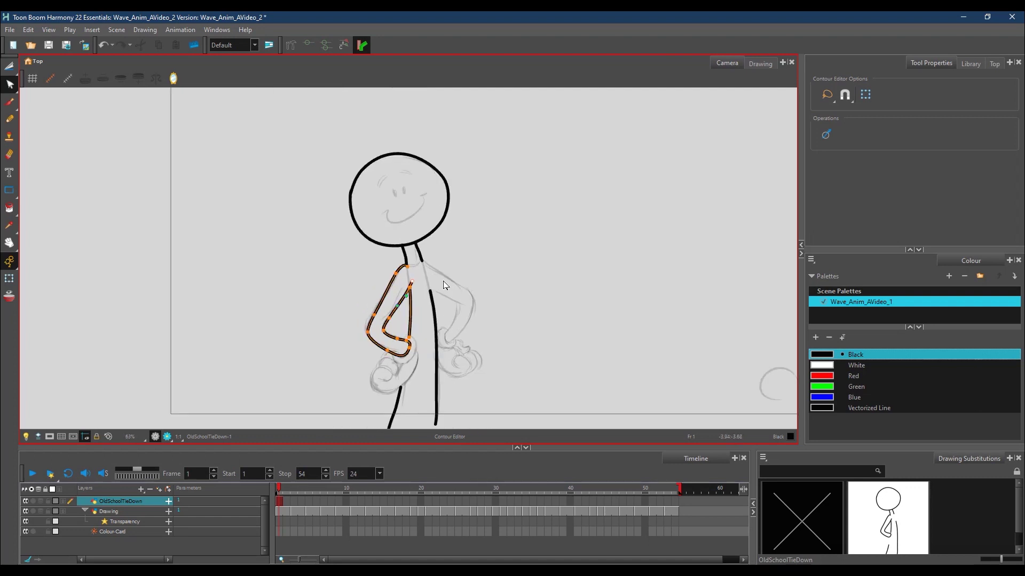
click(9, 118)
mouse_move(394, 354)
mouse_down()
mouse_move(416, 352)
mouse_move(411, 335)
mouse_move(401, 340)
mouse_move(409, 327)
mouse_up()
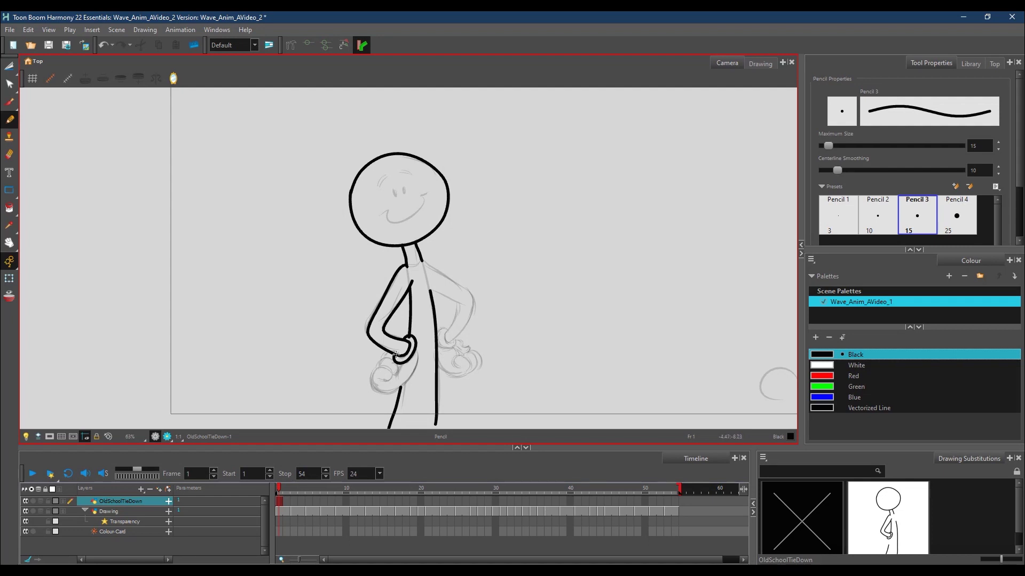
mouse_move(392, 375)
mouse_down()
mouse_move(372, 368)
mouse_move(373, 388)
mouse_up()
mouse_move(386, 395)
mouse_down()
mouse_move(419, 340)
mouse_move(378, 363)
mouse_move(393, 357)
mouse_move(393, 375)
mouse_move(406, 340)
mouse_move(383, 357)
mouse_move(400, 341)
mouse_up()
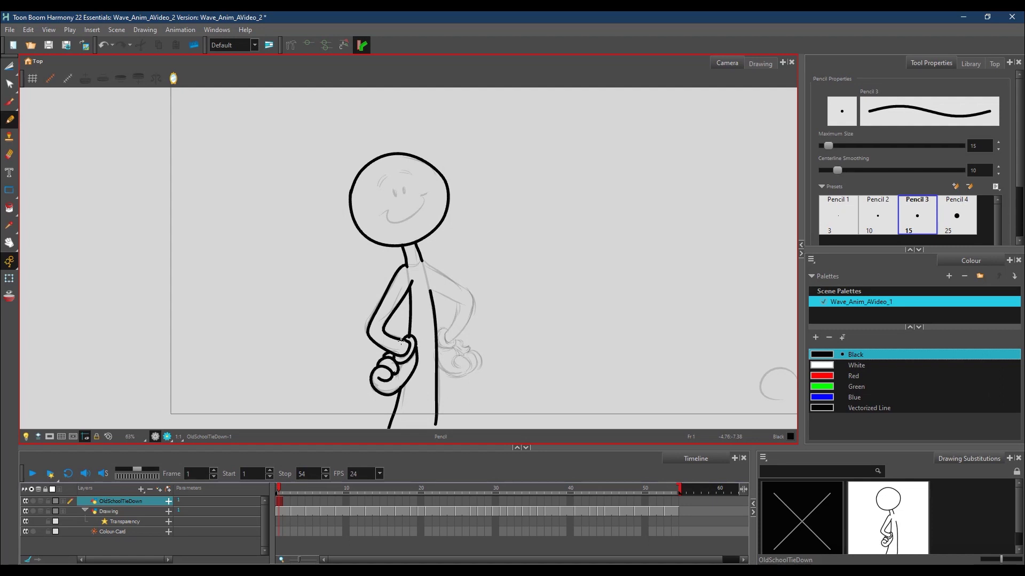
key(alt+e)
click(26, 510)
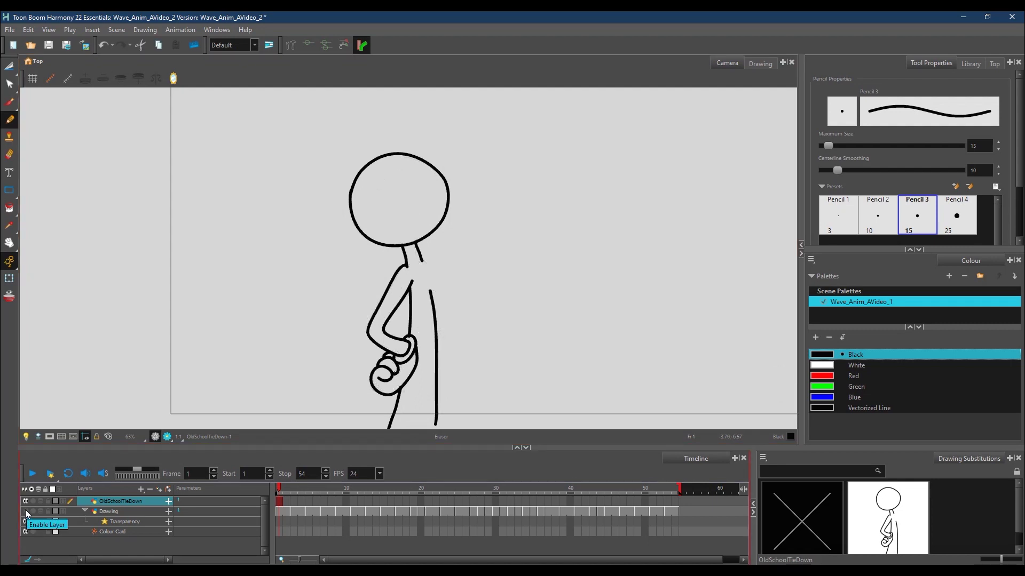
click(25, 510)
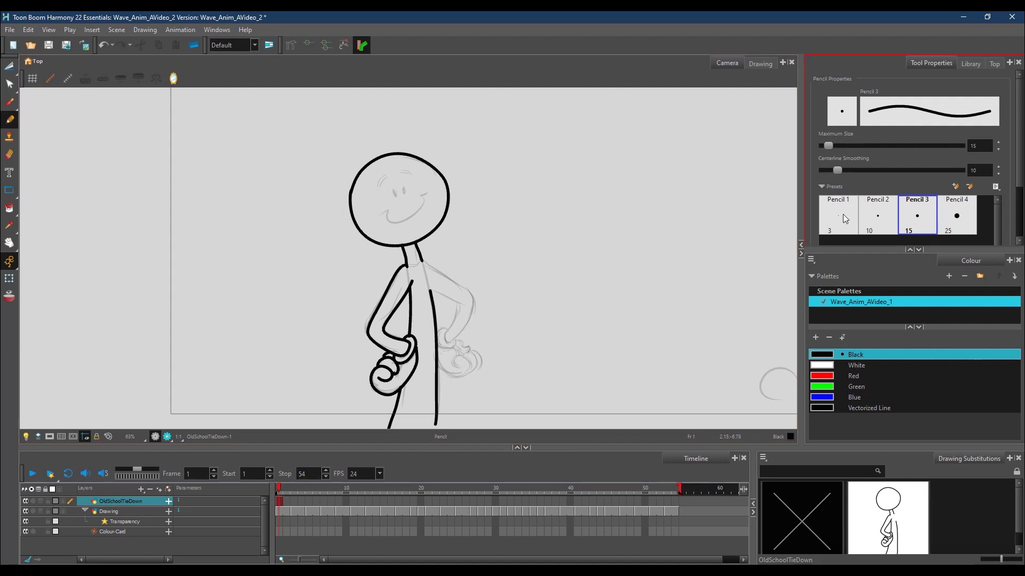
Step: Trace the right arm and hand with the Pencil at maximum size 3.2 and centerline smoothing 0.4
mouse_move(827, 145)
mouse_down()
mouse_move(818, 143)
mouse_move(839, 139)
mouse_move(822, 148)
mouse_move(826, 177)
mouse_up()
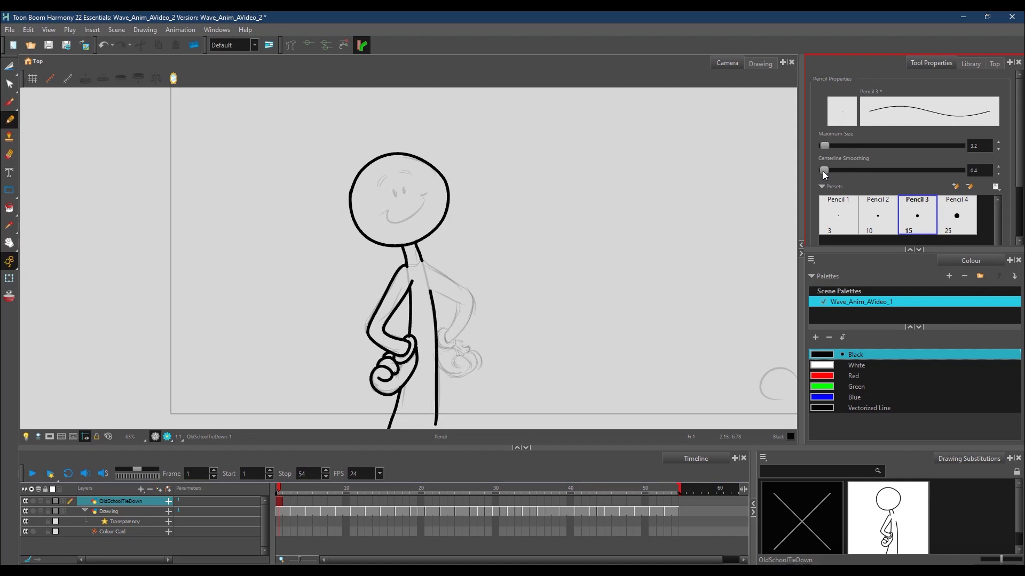
mouse_move(423, 283)
mouse_down()
mouse_move(459, 303)
mouse_move(445, 297)
mouse_move(457, 310)
mouse_move(445, 340)
mouse_move(471, 295)
mouse_up()
drag(421, 261, 473, 298)
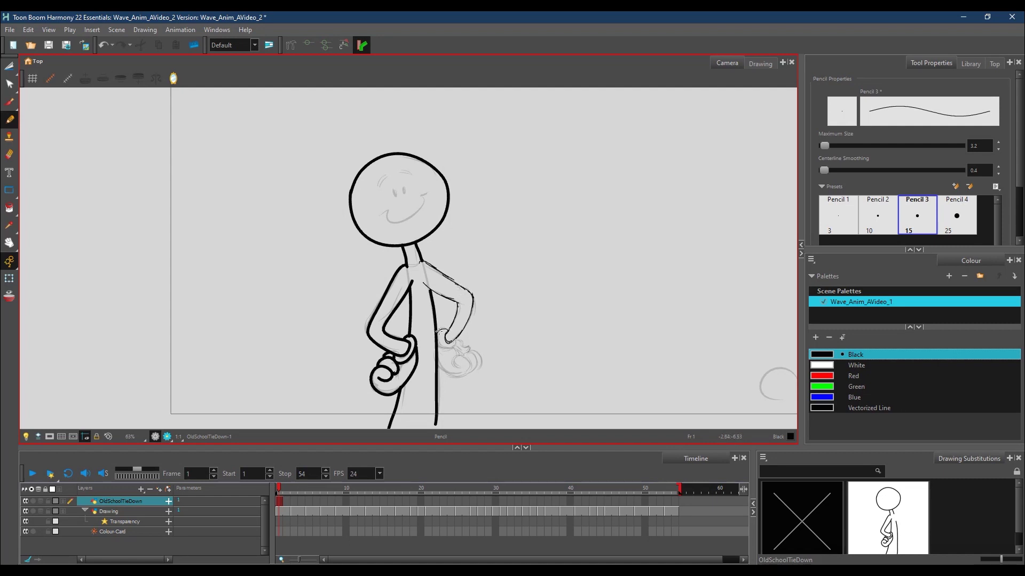
mouse_move(442, 331)
mouse_down()
mouse_move(444, 348)
mouse_move(455, 339)
mouse_up()
mouse_move(456, 353)
mouse_down()
mouse_move(455, 368)
mouse_move(458, 357)
mouse_move(470, 369)
mouse_move(447, 374)
mouse_move(465, 373)
mouse_move(463, 354)
mouse_move(476, 356)
mouse_move(474, 368)
mouse_move(471, 349)
mouse_move(483, 363)
mouse_move(469, 347)
mouse_up()
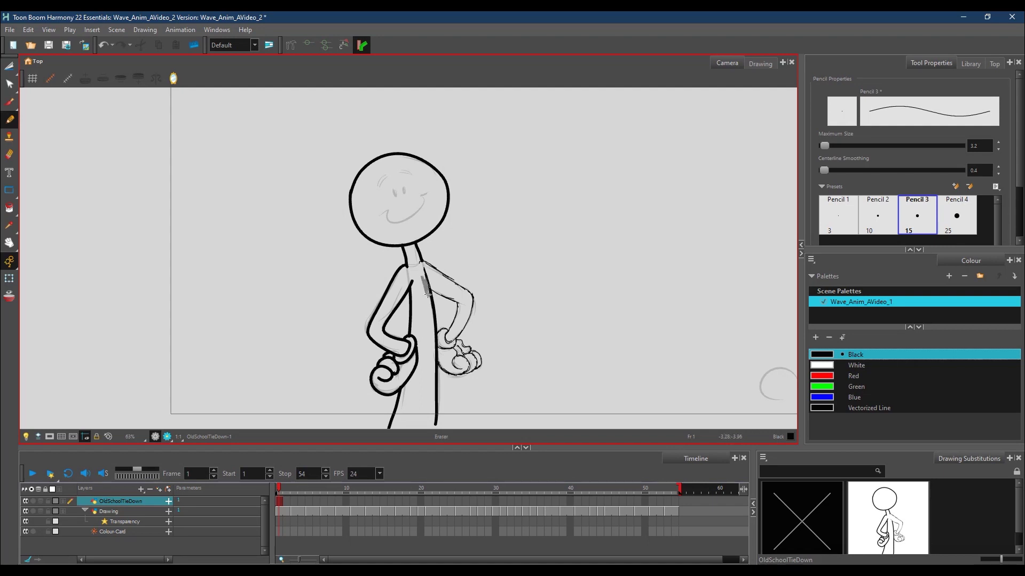
Step: Extend the torso's right edge up to the neck and trace the eyes, smile and eyebrows at pencil size 15.8
drag(422, 275, 419, 258)
drag(394, 191, 393, 192)
drag(404, 189, 395, 196)
mouse_move(389, 207)
mouse_down()
mouse_move(388, 220)
mouse_move(427, 193)
mouse_up()
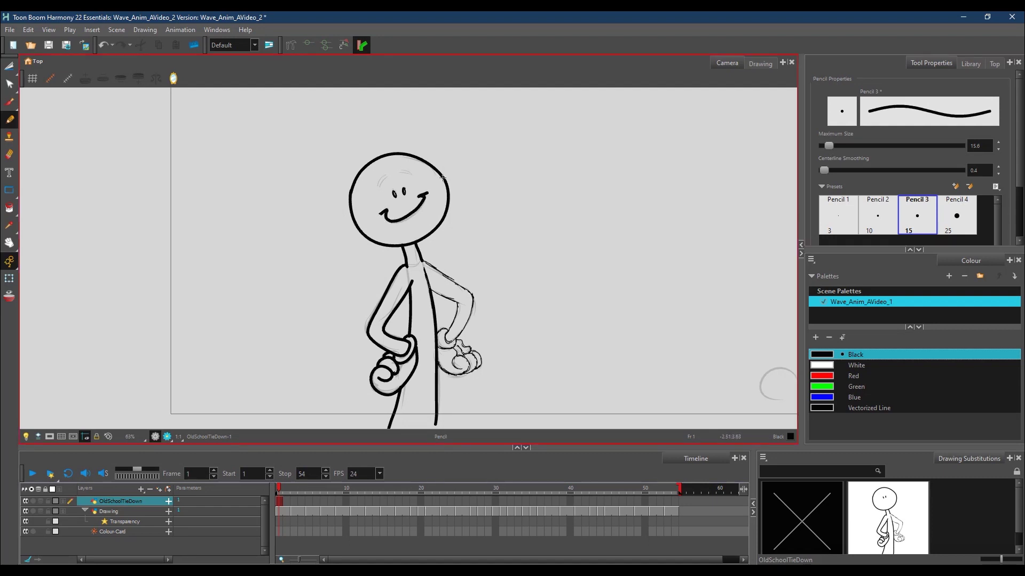
key(ctrl+z)
mouse_move(380, 212)
mouse_down()
mouse_move(413, 214)
mouse_move(428, 193)
mouse_move(391, 175)
mouse_move(413, 176)
mouse_up()
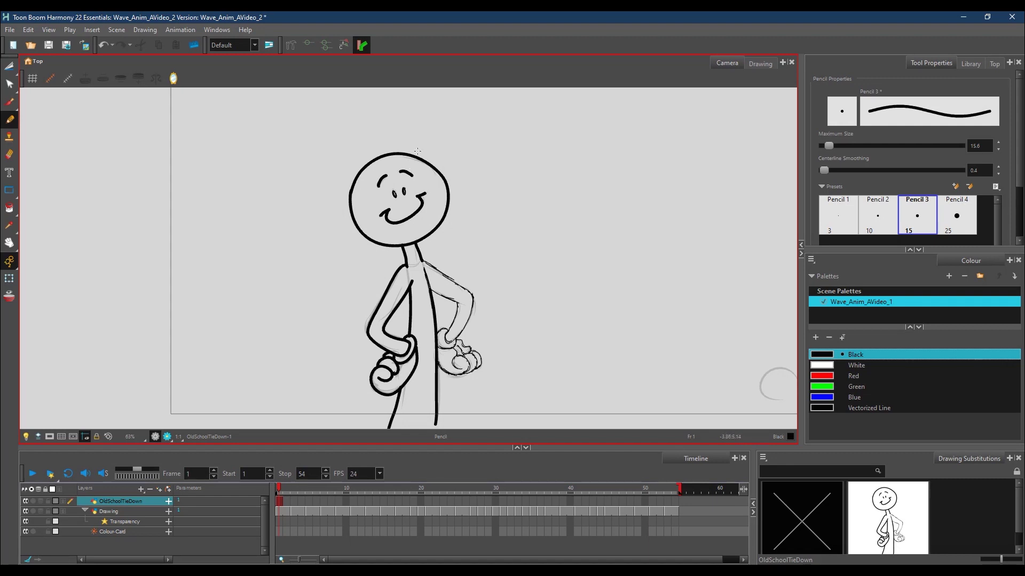
Step: Disable the Colour-Card layer and fill the head and right arm with White using the Paint tool
click(25, 532)
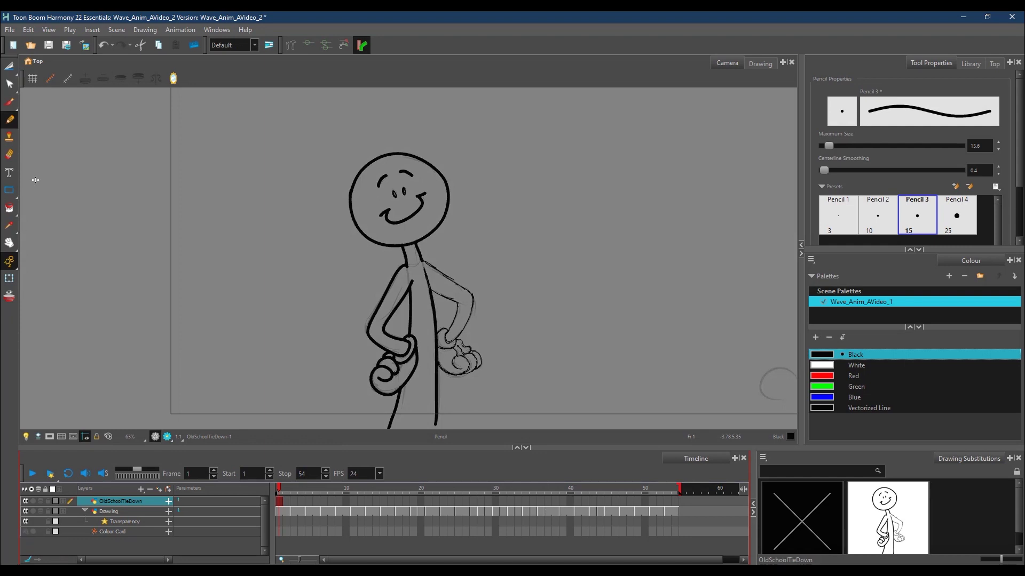
click(856, 365)
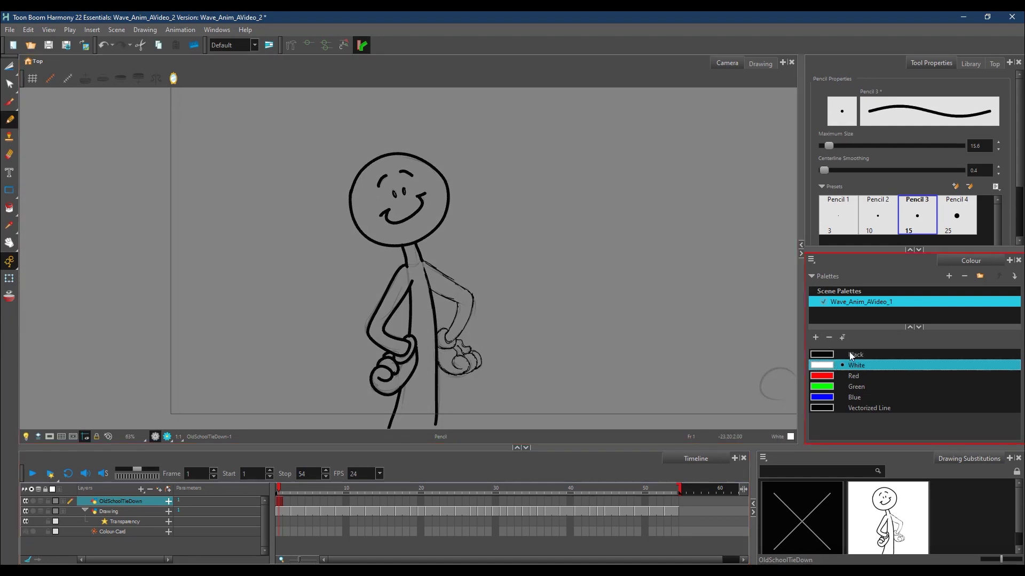
click(12, 212)
click(437, 212)
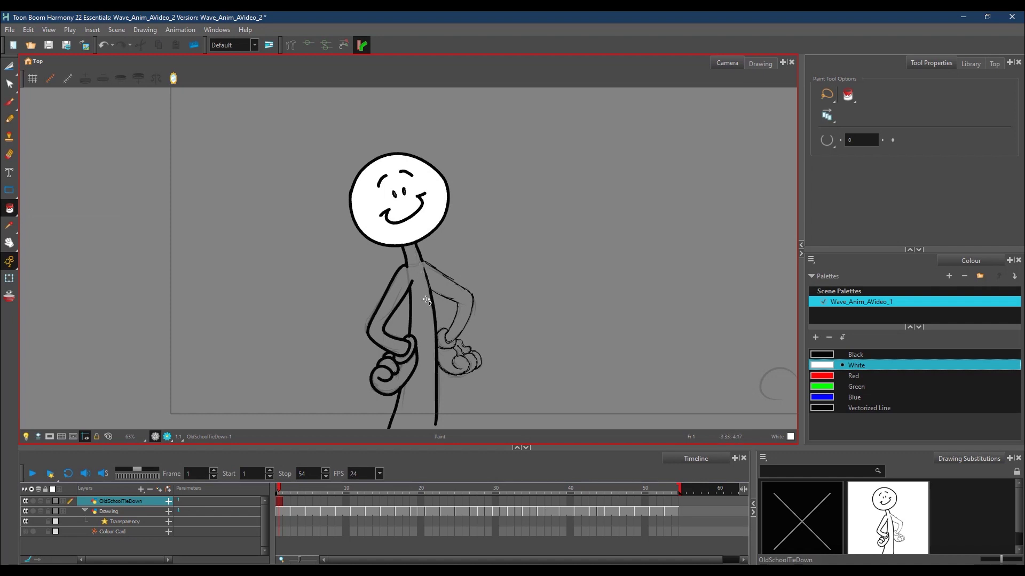
click(462, 316)
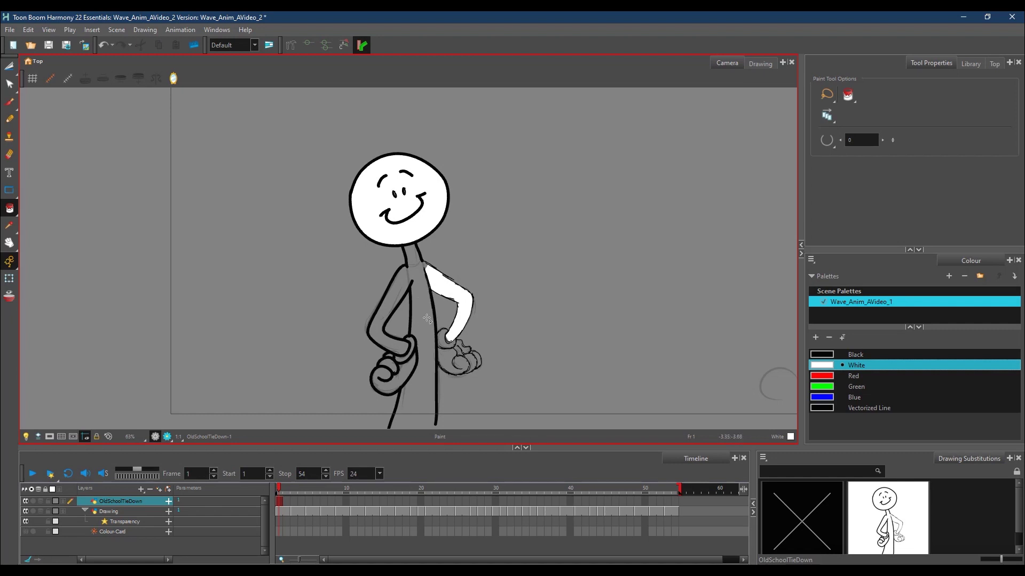
Step: Close the open base of the torso with a Black brush stroke using the Auto Taper preset
click(870, 355)
click(10, 103)
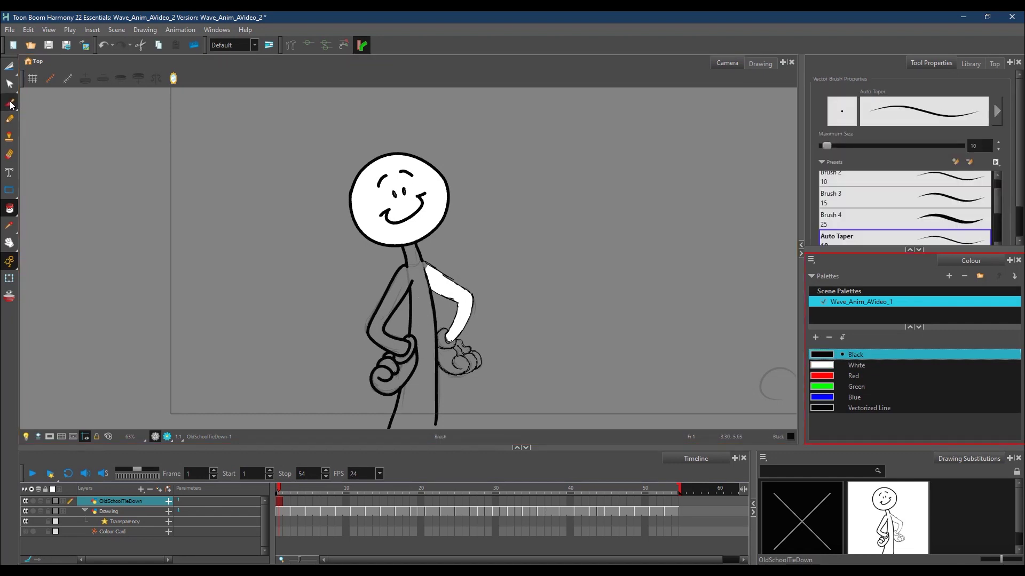
drag(383, 423, 449, 415)
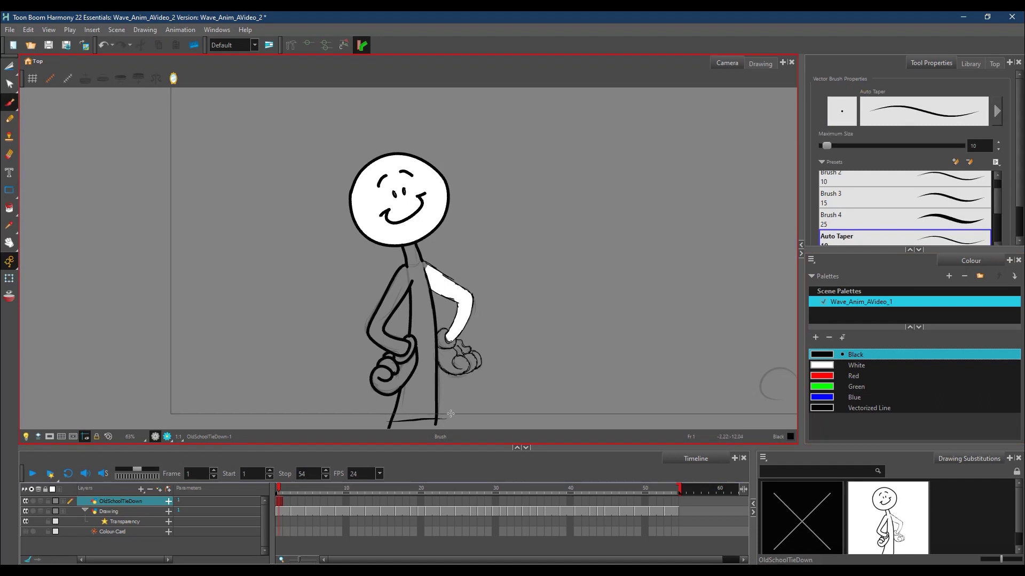
Step: Fill the neck, torso, left arm and left hand with White, undoing the mistaken Black fill of the body
click(9, 208)
click(427, 318)
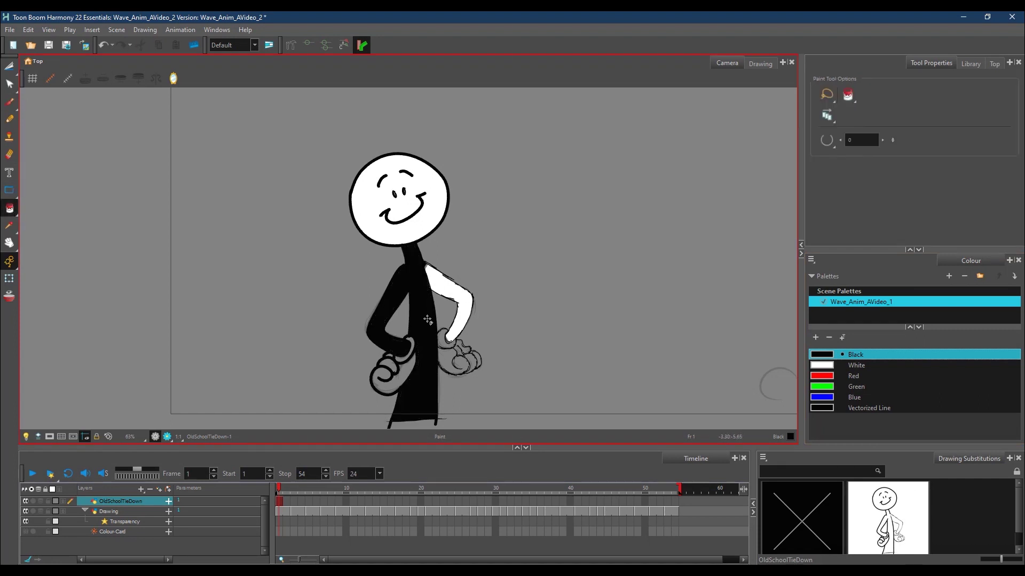
key(ctrl+z)
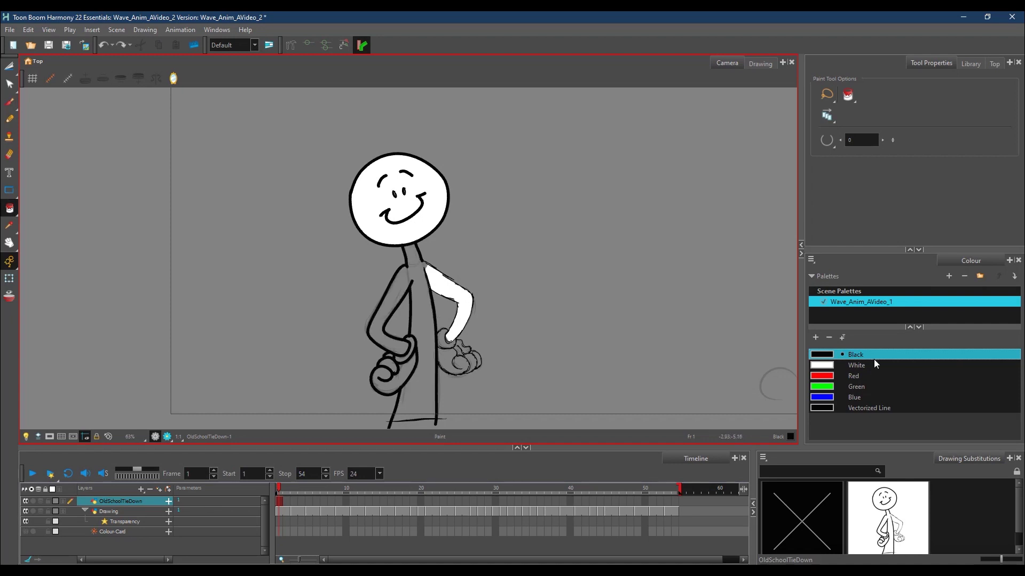
click(831, 365)
click(425, 314)
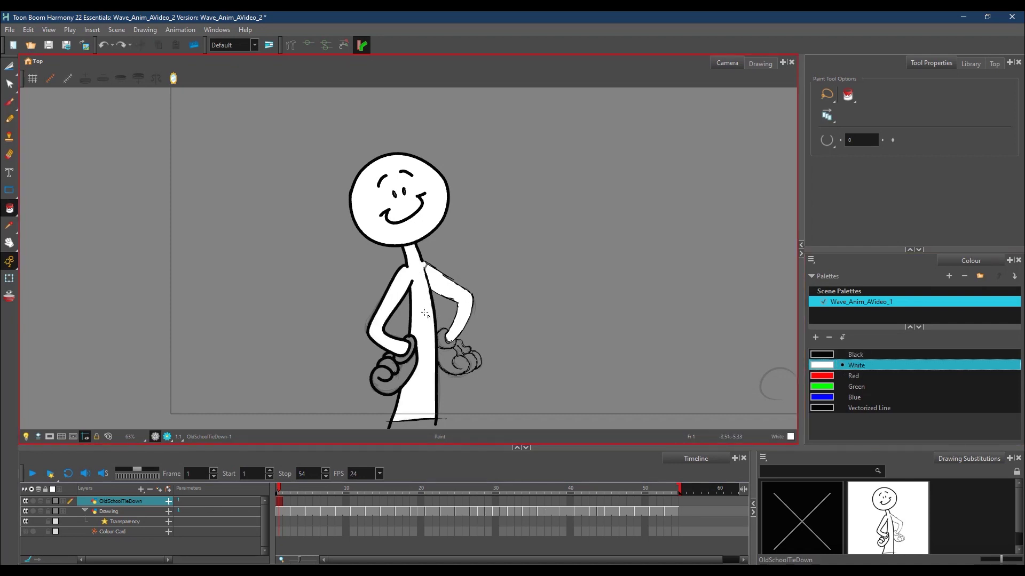
click(390, 369)
click(411, 342)
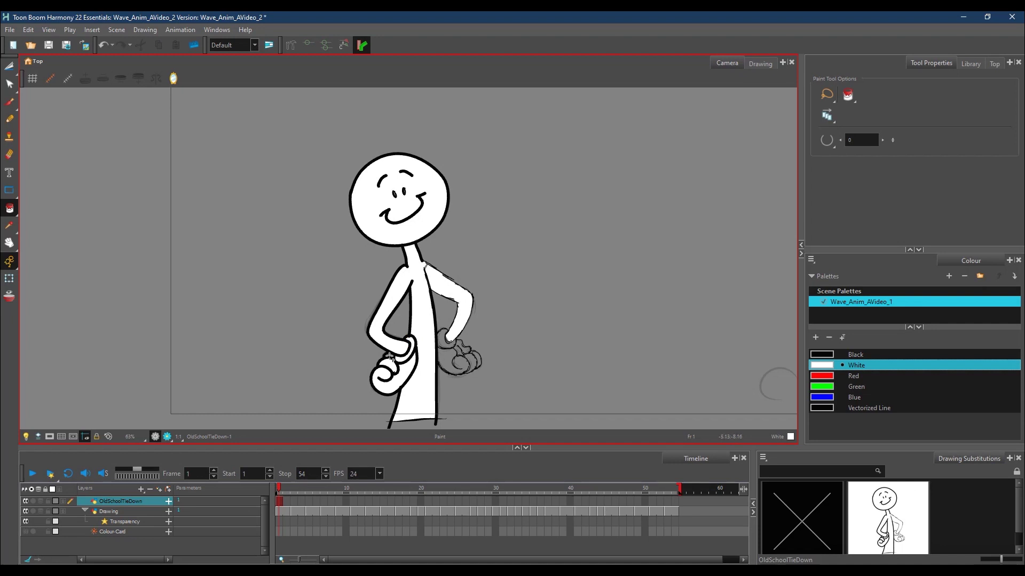
Step: Fill the palm, fingers and remaining gaps of the right hand with White
click(458, 362)
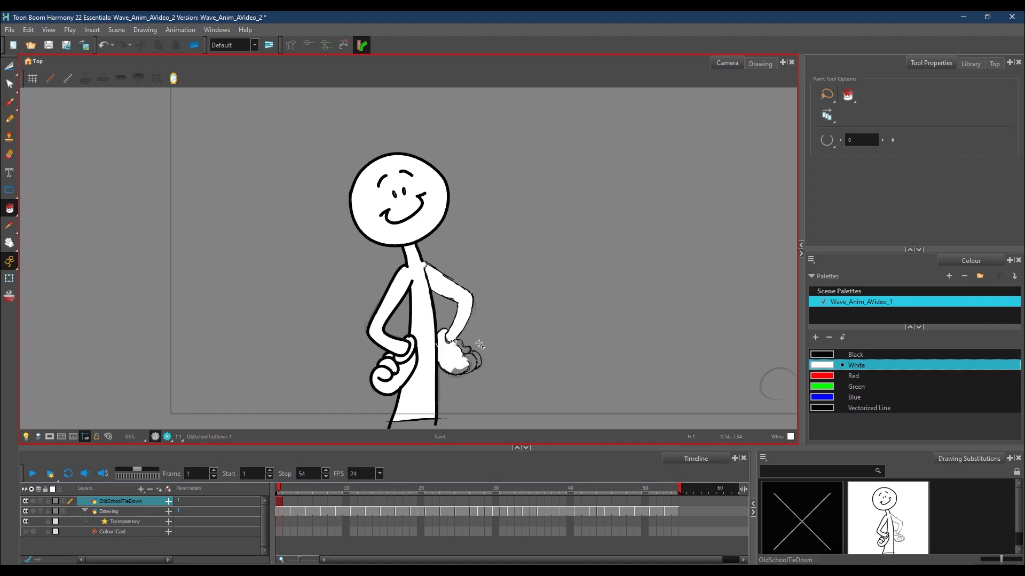
click(451, 355)
click(462, 366)
click(474, 363)
click(474, 366)
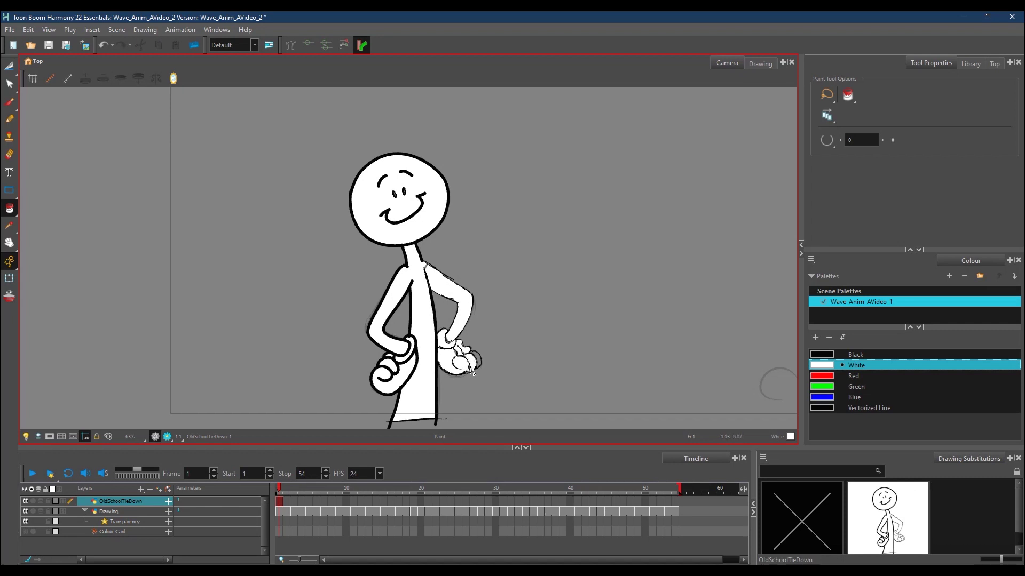
click(473, 368)
Step: Compare the finished frame 1 drawing with the rough by hiding and reshowing the OldSchoolTieDown layer
click(25, 532)
click(25, 501)
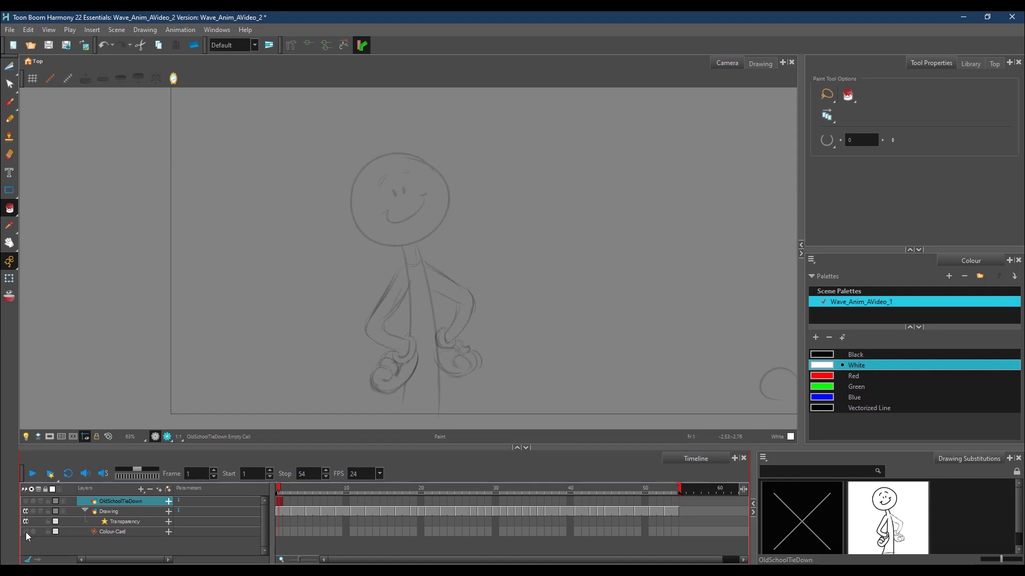
click(25, 501)
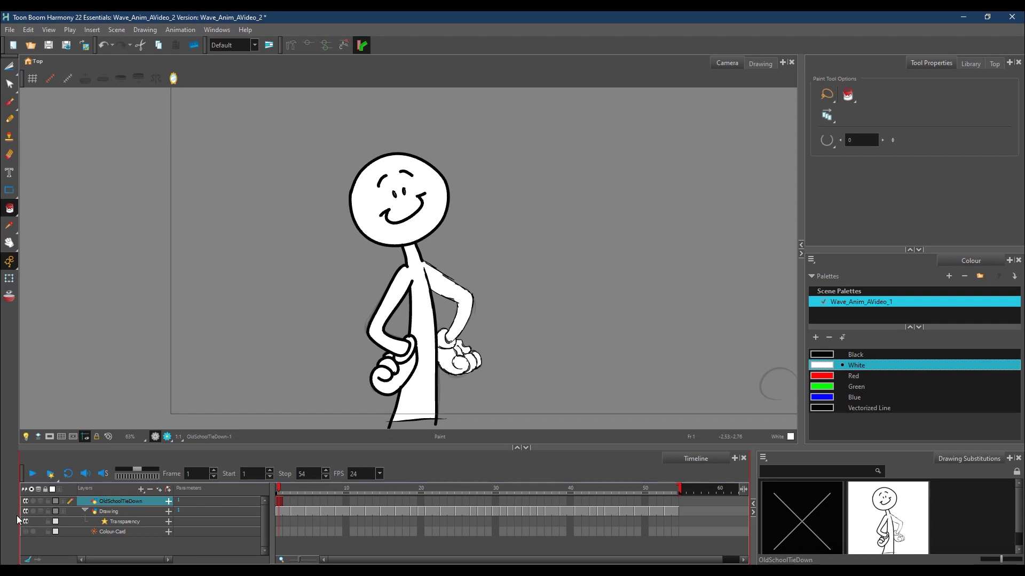
Step: On frame 13, trace the closed eyes, eyebrows and smile in Black with the pencil at size 4.8 and centreline smoothing 3.5
mouse_move(300, 484)
mouse_down()
mouse_move(282, 491)
mouse_move(367, 492)
mouse_up()
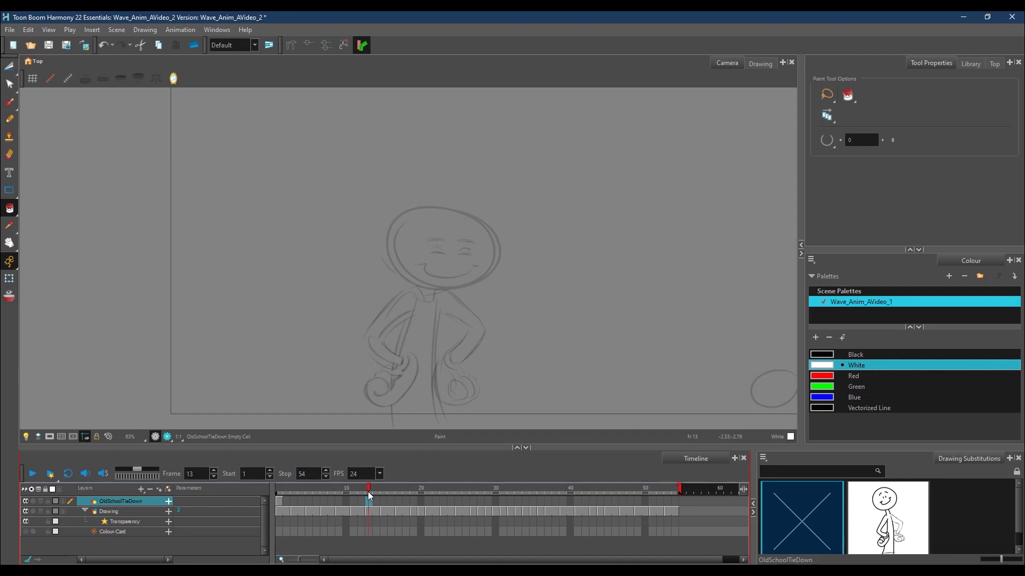
click(9, 118)
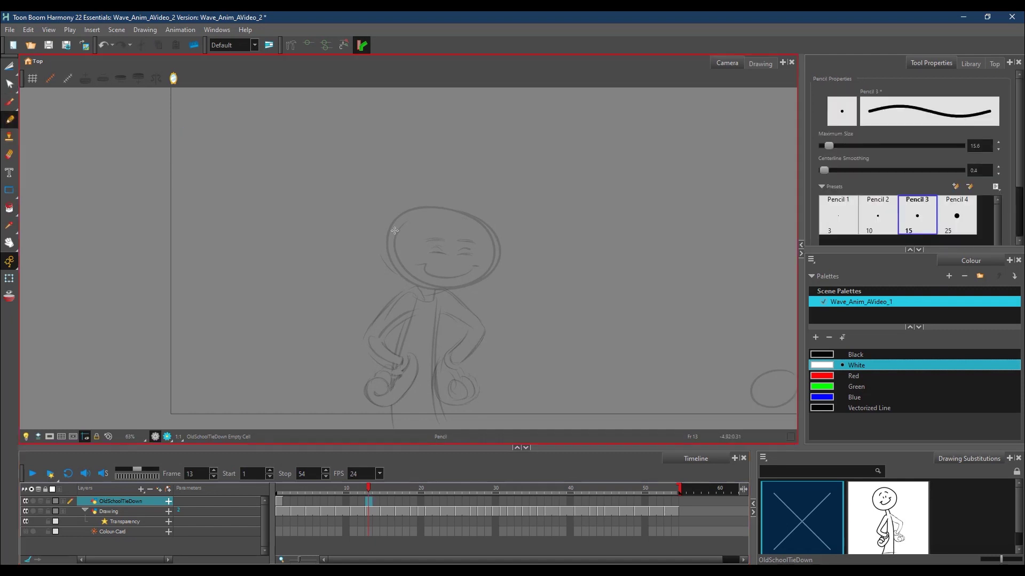
drag(428, 253, 445, 254)
key(ctrl+z)
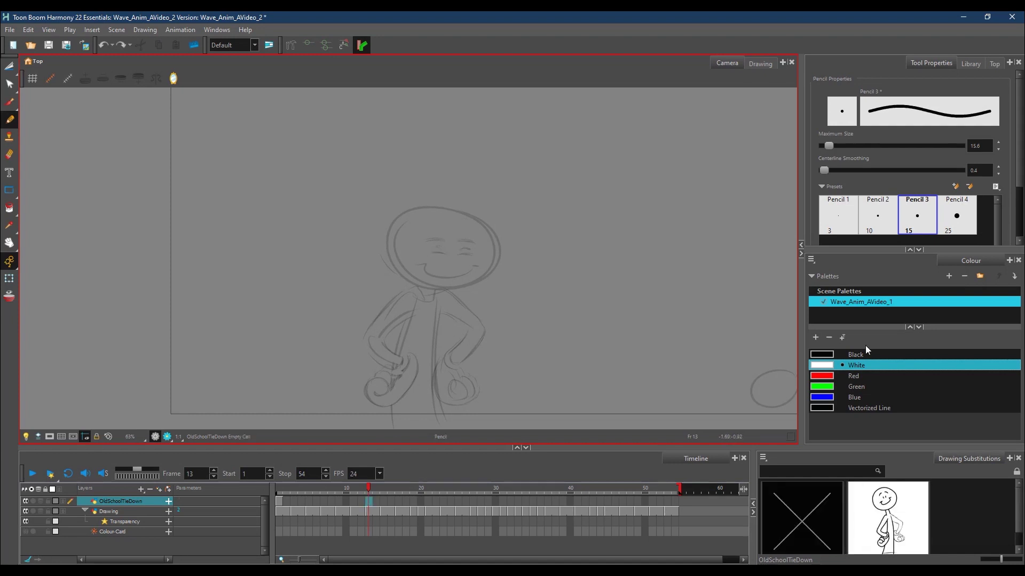
click(901, 353)
mouse_move(830, 145)
mouse_down()
mouse_move(829, 171)
mouse_move(824, 146)
mouse_up()
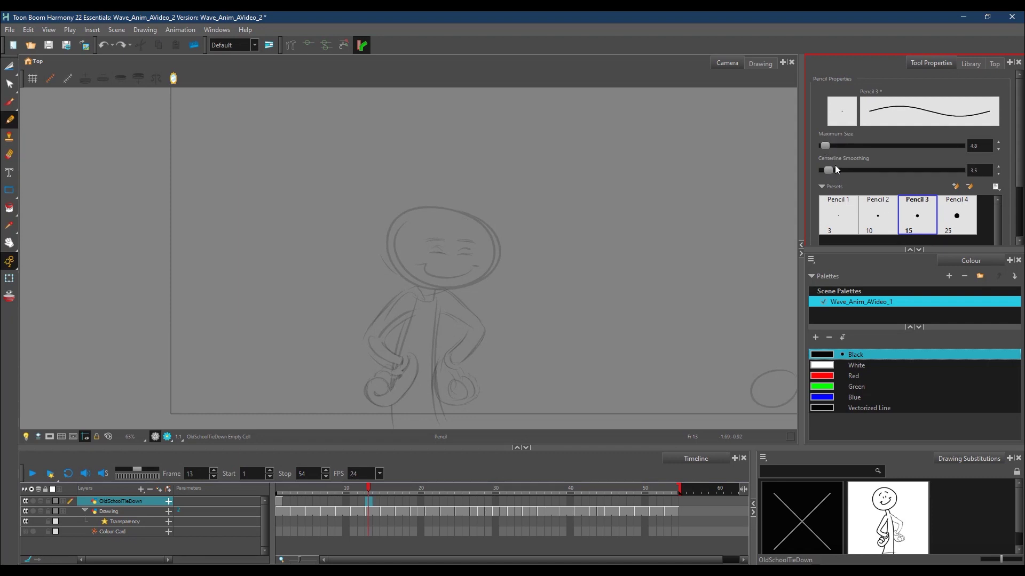
mouse_move(429, 255)
mouse_down()
mouse_move(474, 256)
mouse_move(430, 250)
mouse_move(468, 249)
mouse_move(459, 249)
mouse_up()
mouse_move(426, 243)
mouse_down()
mouse_move(482, 237)
mouse_move(433, 245)
mouse_move(432, 266)
mouse_move(419, 264)
mouse_move(465, 275)
mouse_up()
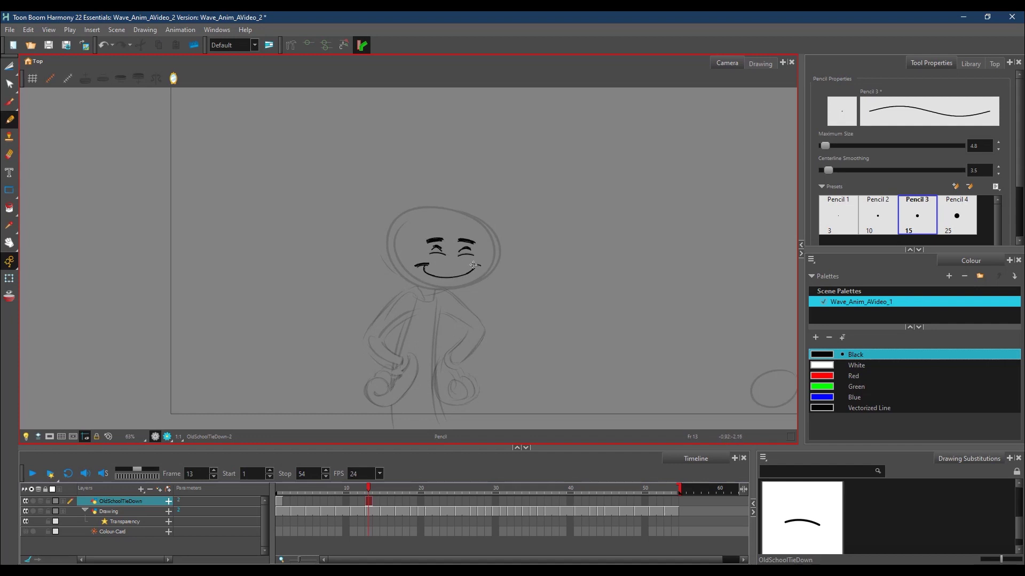
mouse_move(426, 267)
mouse_down()
mouse_move(446, 275)
mouse_move(439, 278)
mouse_move(480, 265)
mouse_up()
key(alt+e)
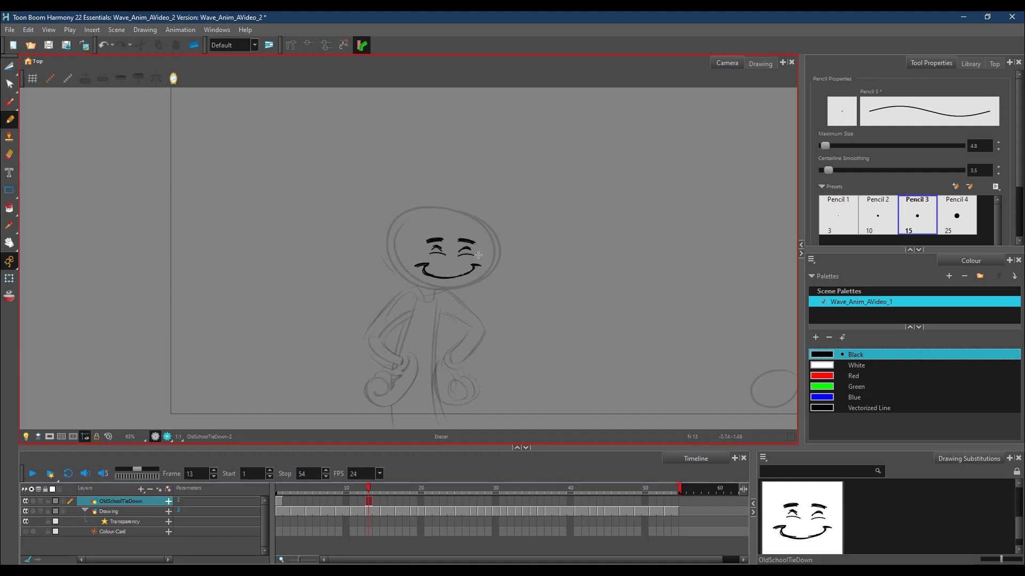
key(alt+/)
Step: Outline both sides and the base of the torso with the Auto Taper brush at size 10
click(10, 103)
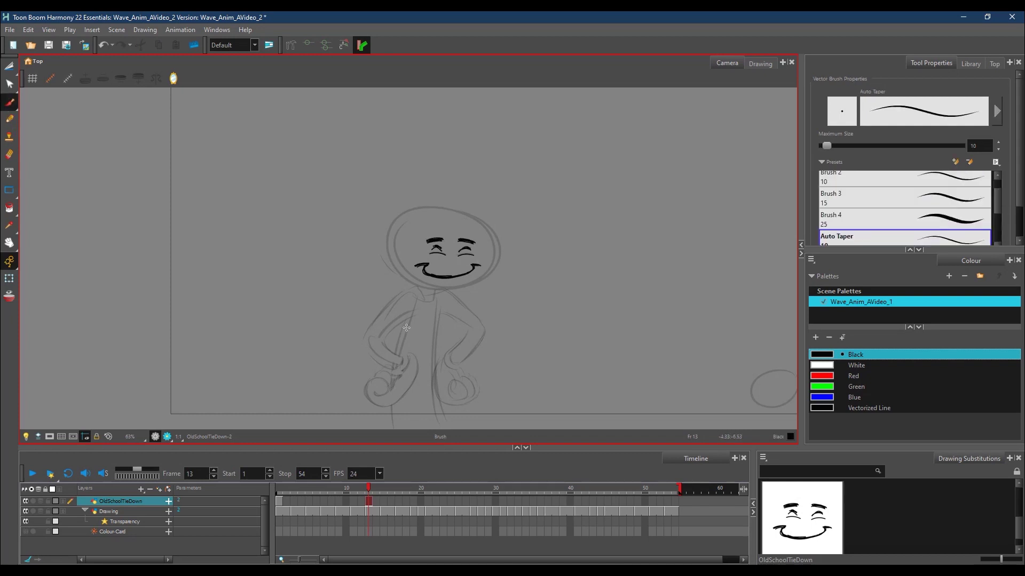
drag(410, 319, 399, 417)
drag(439, 299, 443, 417)
mouse_move(437, 338)
mouse_down()
mouse_move(451, 430)
mouse_move(481, 422)
mouse_up()
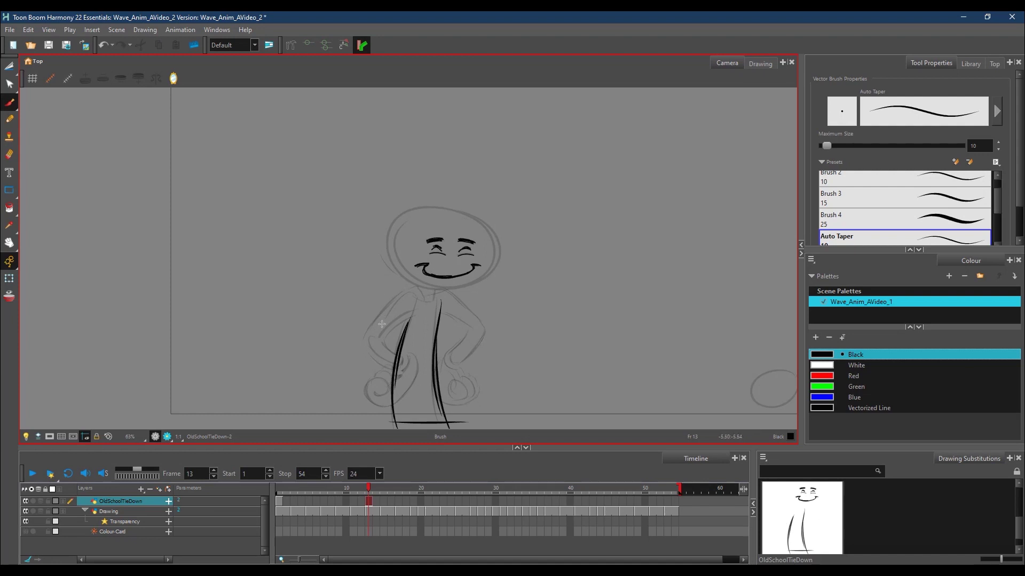
Step: Trace the bent left arm from the shoulder down to the wrist with the tapered brush
mouse_move(367, 338)
mouse_down()
mouse_move(399, 295)
mouse_move(421, 287)
mouse_up()
drag(375, 339, 426, 312)
drag(382, 340, 396, 363)
drag(402, 356, 394, 368)
key(alt+e)
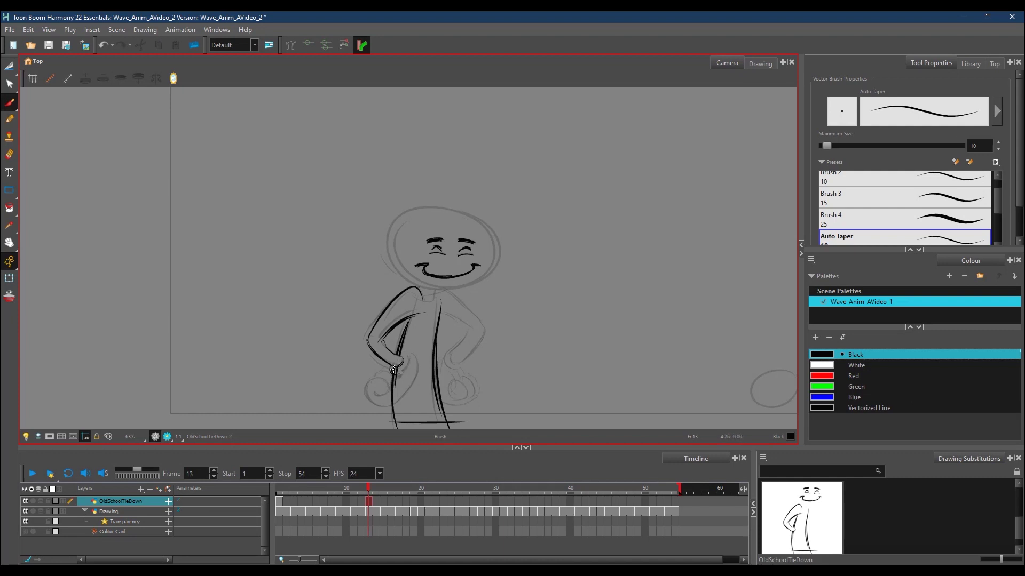
Step: Trace the left hand on the hip, including the cuff, curled fingers and outer palm edge
drag(406, 354, 390, 366)
mouse_move(373, 393)
mouse_down()
mouse_move(402, 376)
mouse_move(372, 381)
mouse_move(369, 404)
mouse_move(392, 398)
mouse_up()
mouse_move(410, 354)
mouse_down()
mouse_move(396, 394)
mouse_move(408, 387)
mouse_move(392, 404)
mouse_up()
key(alt+e)
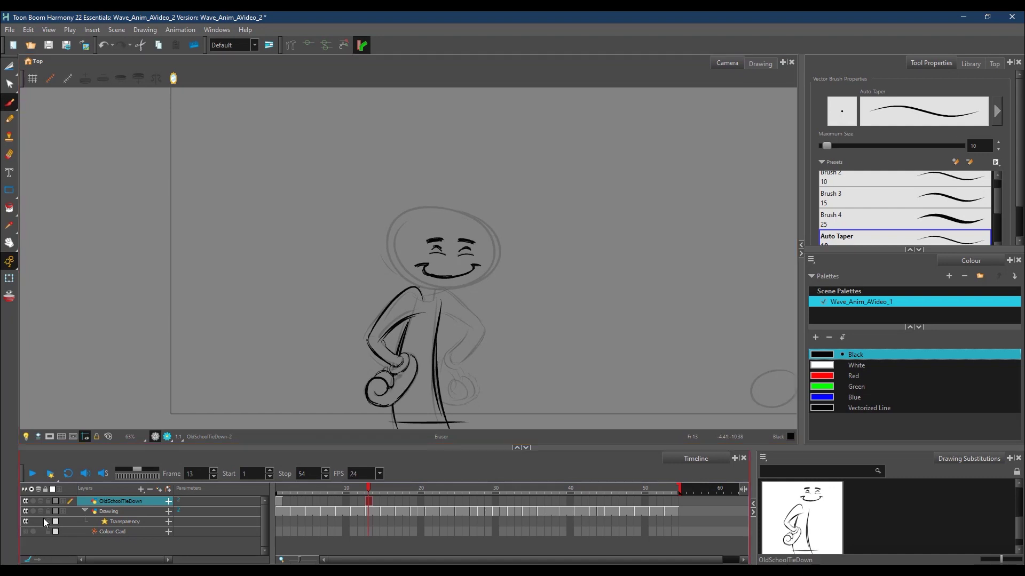
Step: Compare the tie-down lines with the rough sketch by toggling the visibility of the Drawing and OldSchoolTieDown layers
click(27, 511)
click(27, 512)
click(26, 501)
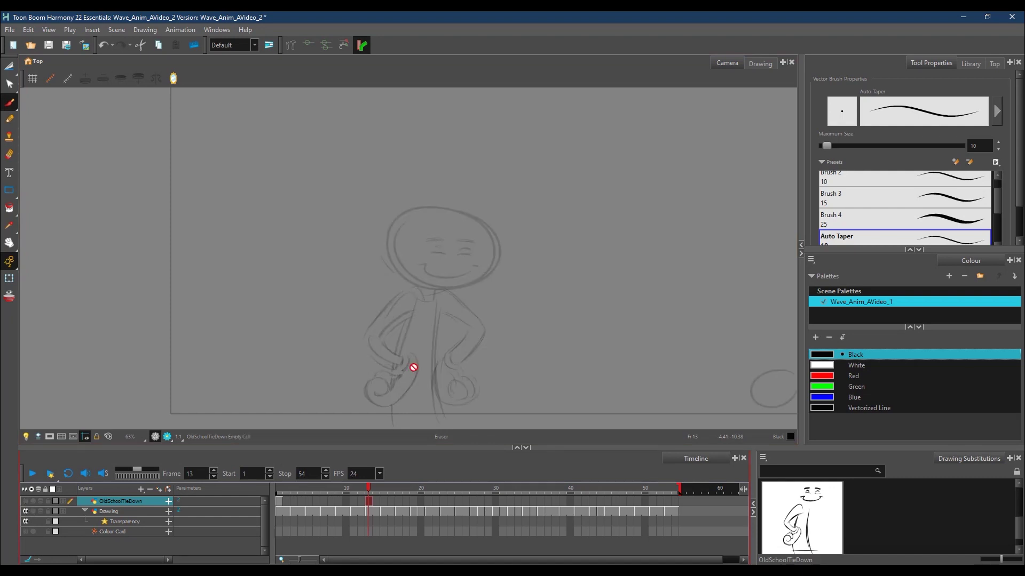
key(alt+b)
click(25, 501)
Step: Retouch the smile and outline the head with Black Auto Taper brush strokes
key(alt+e)
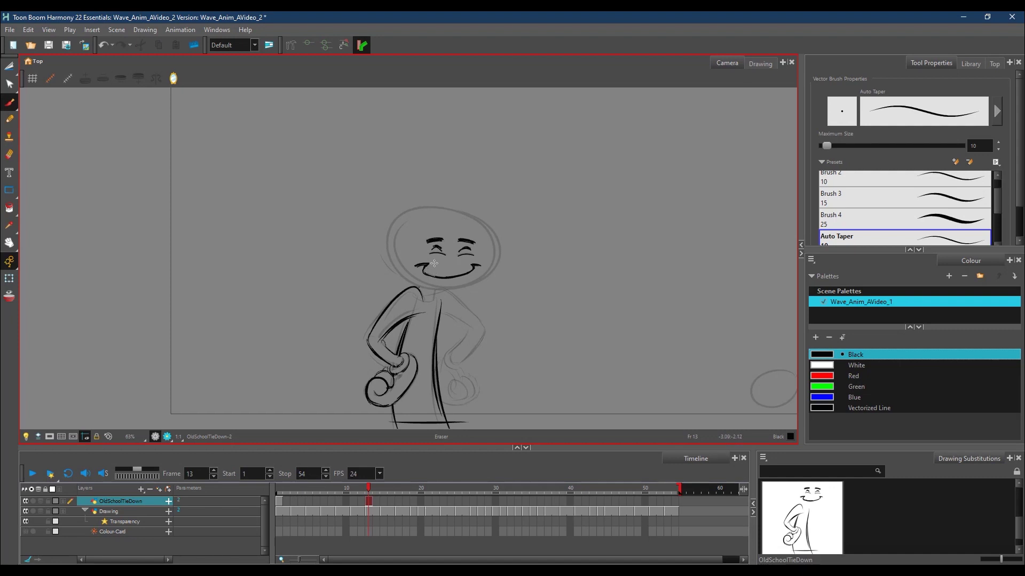
mouse_move(462, 271)
mouse_down()
mouse_move(422, 276)
mouse_move(431, 276)
mouse_up()
key(ctrl+z)
key(alt+b)
drag(421, 266, 477, 267)
mouse_move(389, 239)
mouse_down()
mouse_move(422, 211)
mouse_move(385, 238)
mouse_move(466, 212)
mouse_move(406, 225)
mouse_move(480, 216)
mouse_move(404, 210)
mouse_move(486, 226)
mouse_move(454, 208)
mouse_move(493, 240)
mouse_move(485, 276)
mouse_move(470, 260)
mouse_move(392, 238)
mouse_move(390, 264)
mouse_move(400, 260)
mouse_move(422, 287)
mouse_move(495, 271)
mouse_up()
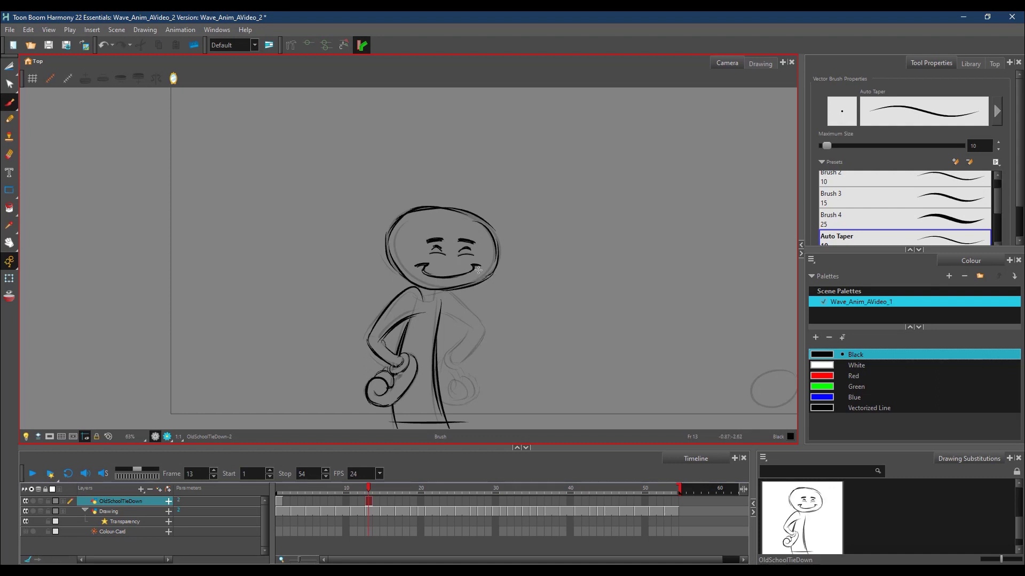
Step: Draw the right side of the neck and the curled right hand with the tapered brush
drag(437, 287, 431, 308)
mouse_move(456, 391)
mouse_down()
mouse_move(460, 379)
mouse_move(466, 399)
mouse_move(451, 384)
mouse_move(452, 396)
mouse_move(454, 385)
mouse_move(470, 401)
mouse_move(476, 380)
mouse_move(475, 395)
mouse_move(464, 381)
mouse_up()
Step: Select and delete the brushed head outline strokes, keeping the face
click(11, 67)
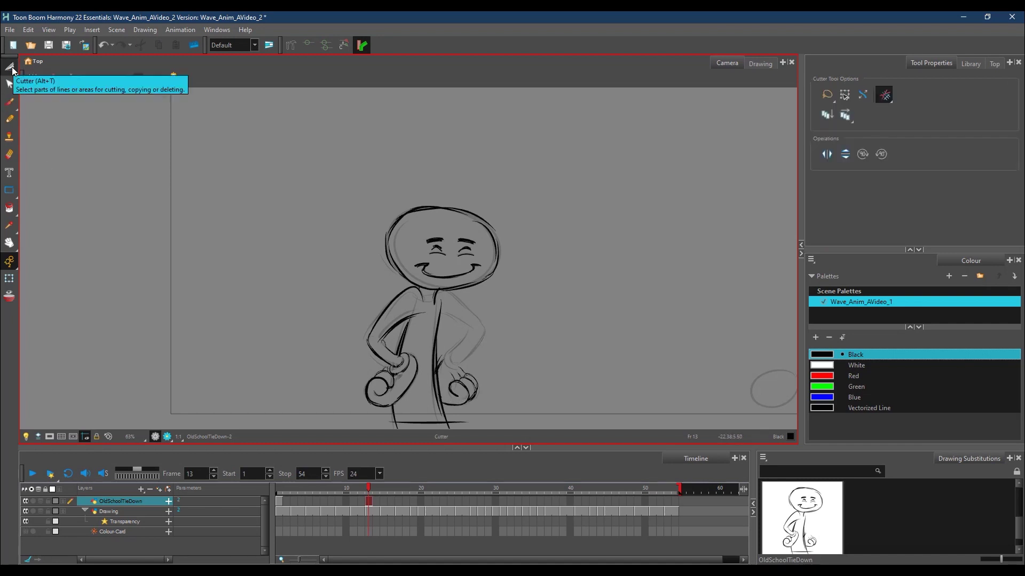
drag(12, 68, 46, 62)
mouse_move(434, 186)
mouse_down()
mouse_move(453, 185)
mouse_move(507, 226)
mouse_move(474, 209)
mouse_move(491, 262)
mouse_move(515, 272)
mouse_move(452, 279)
mouse_move(463, 293)
mouse_up()
key(Delete)
drag(414, 230, 395, 251)
key(Delete)
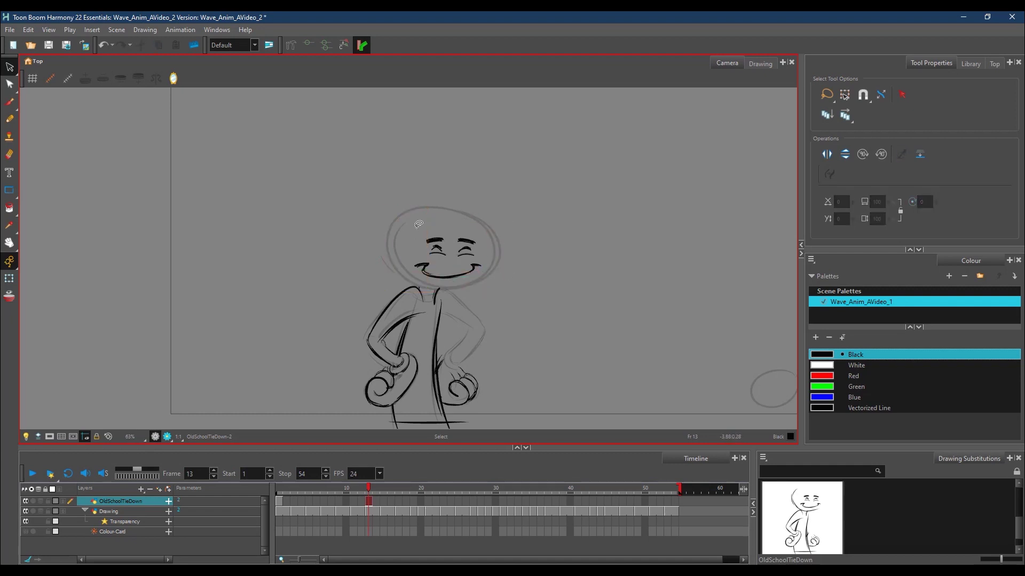
Step: Trace the head outline with the pencil at size 4.8 and centreline smoothing 14, undoing the first uneven stroke
click(9, 119)
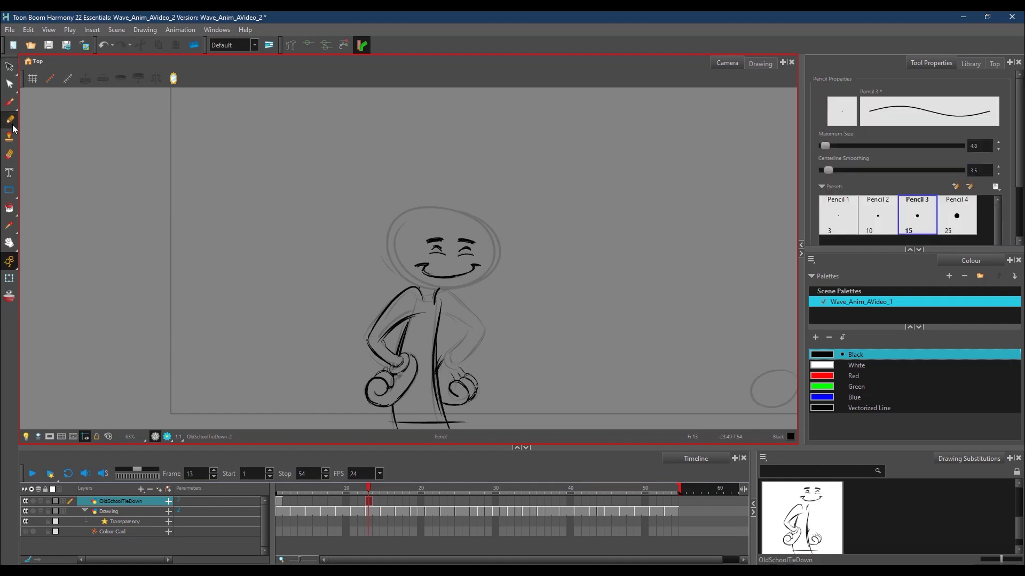
click(840, 172)
mouse_move(388, 242)
mouse_down()
mouse_move(393, 222)
mouse_move(420, 208)
mouse_move(459, 213)
mouse_move(496, 231)
mouse_move(501, 261)
mouse_move(473, 284)
mouse_move(417, 287)
mouse_move(390, 255)
mouse_move(397, 225)
mouse_up()
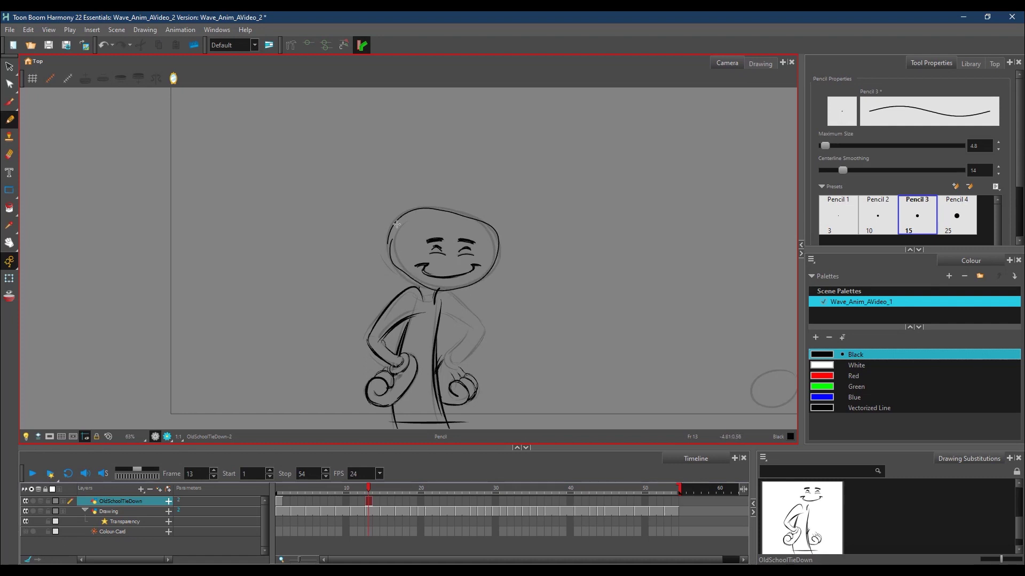
key(ctrl+z)
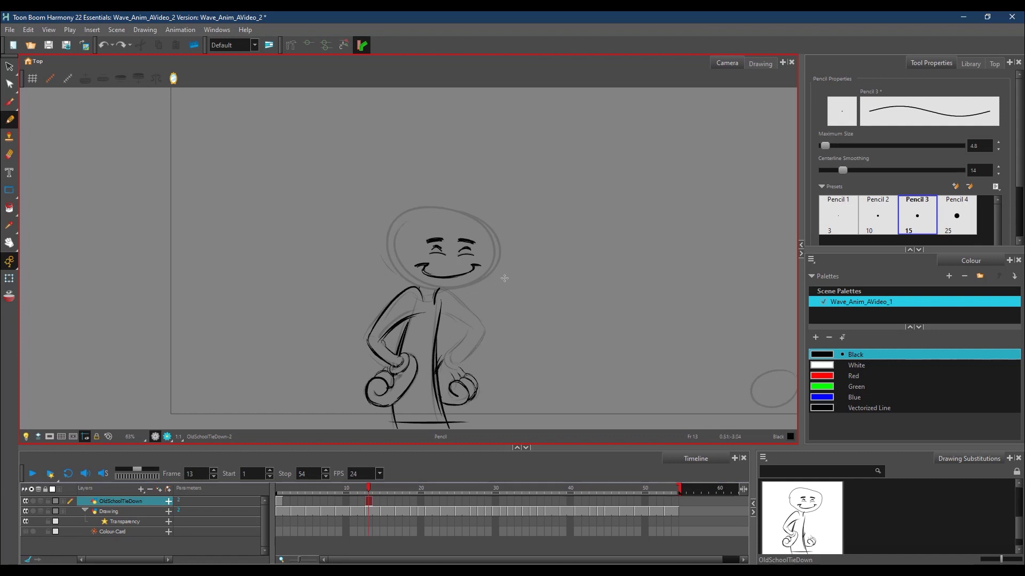
right_click(538, 293)
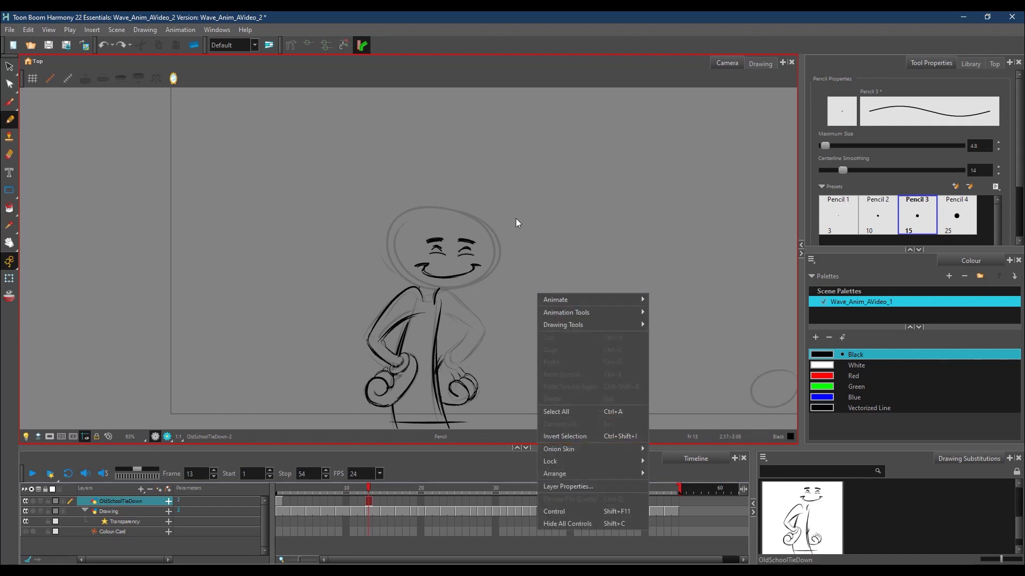
click(398, 258)
mouse_move(422, 289)
mouse_down()
mouse_move(389, 245)
mouse_move(417, 205)
mouse_move(461, 210)
mouse_move(497, 242)
mouse_move(493, 272)
mouse_move(474, 283)
mouse_move(433, 290)
mouse_move(411, 274)
mouse_up()
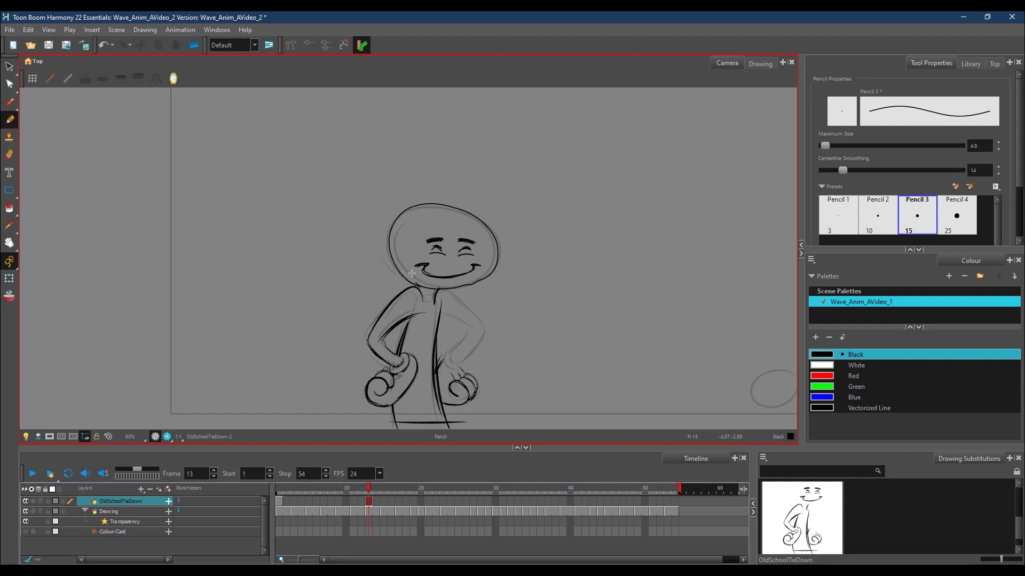
Step: Delete surplus points on the lower right and upper left of the head outline with the Contour Editor
click(15, 84)
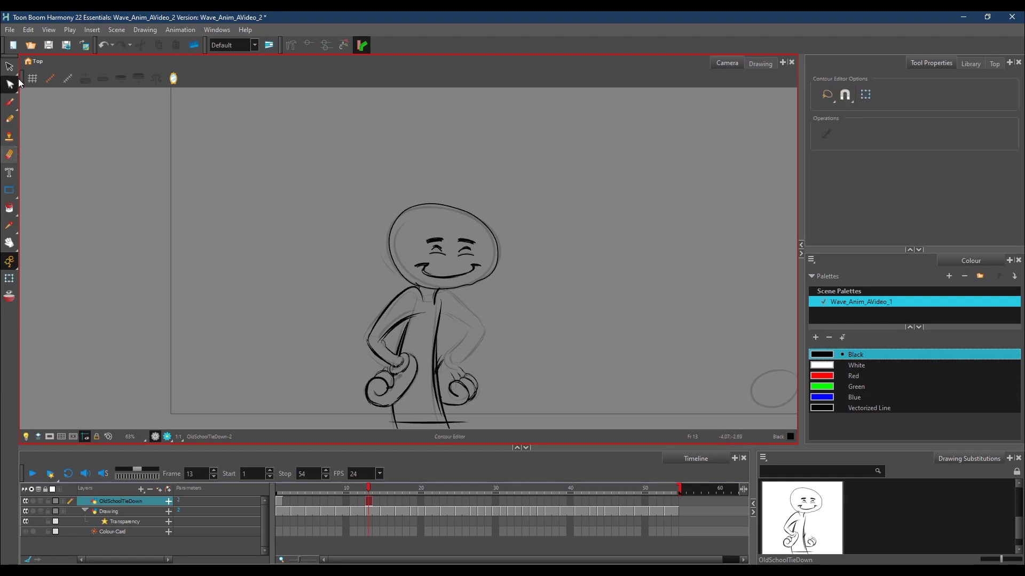
click(474, 284)
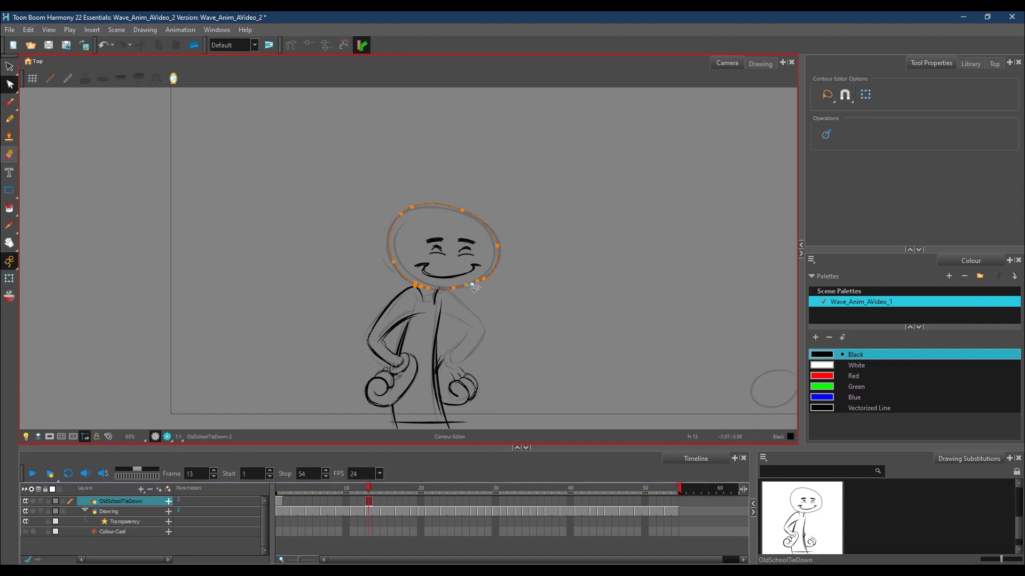
shift+click(477, 285)
click(413, 207)
key(Delete)
click(402, 213)
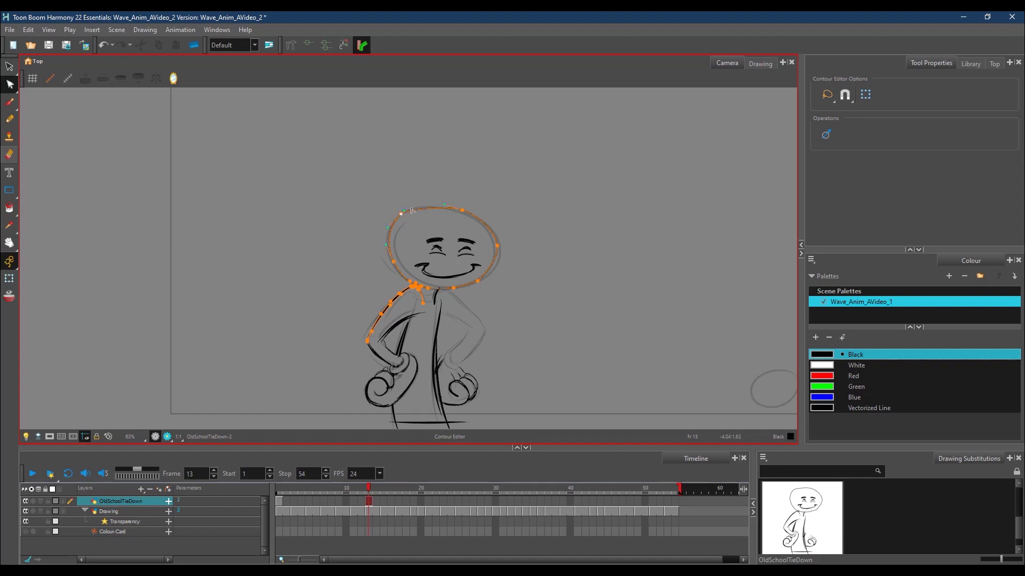
Step: Remove another surplus point at the lower right of the head outline and reshape its right side to follow the rough
click(465, 216)
click(478, 282)
click(483, 278)
click(474, 286)
click(479, 281)
key(Delete)
drag(498, 250, 500, 279)
click(453, 288)
drag(499, 245, 501, 249)
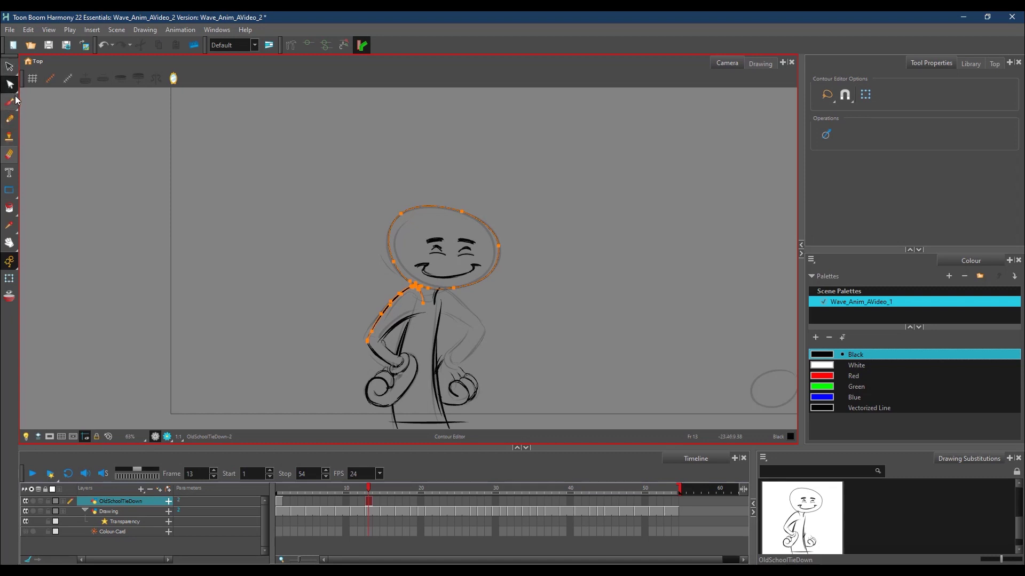
Step: Delete the thick smile strokes and retrace the smile with a thin pencil line at size 4.8
click(437, 258)
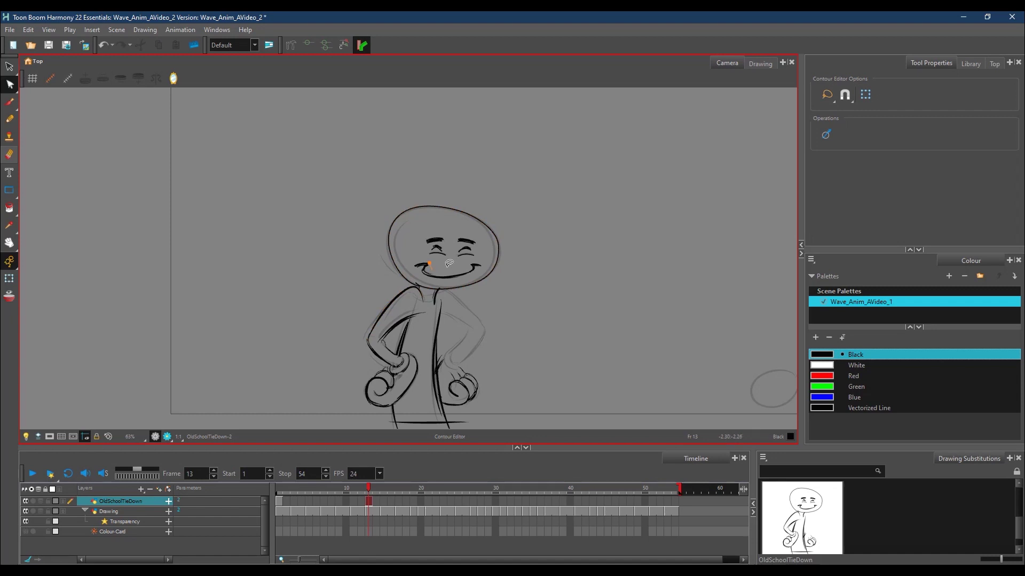
click(9, 66)
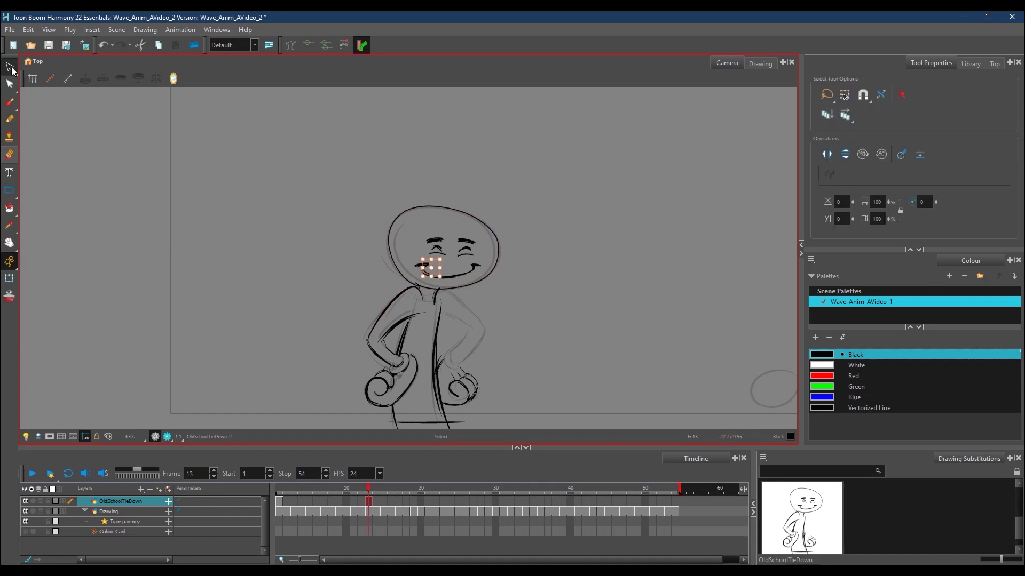
click(472, 270)
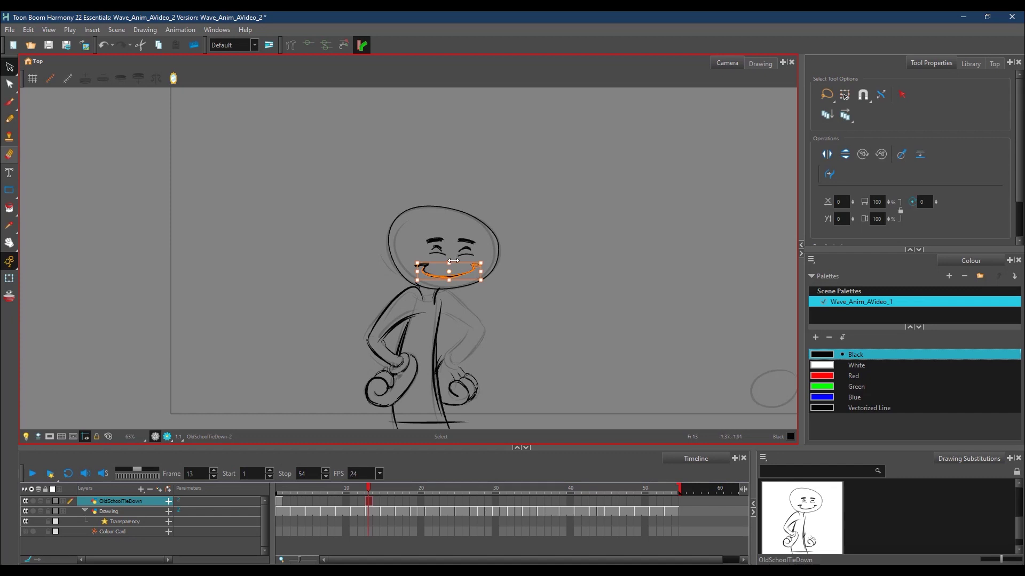
click(470, 251)
click(427, 270)
click(465, 251)
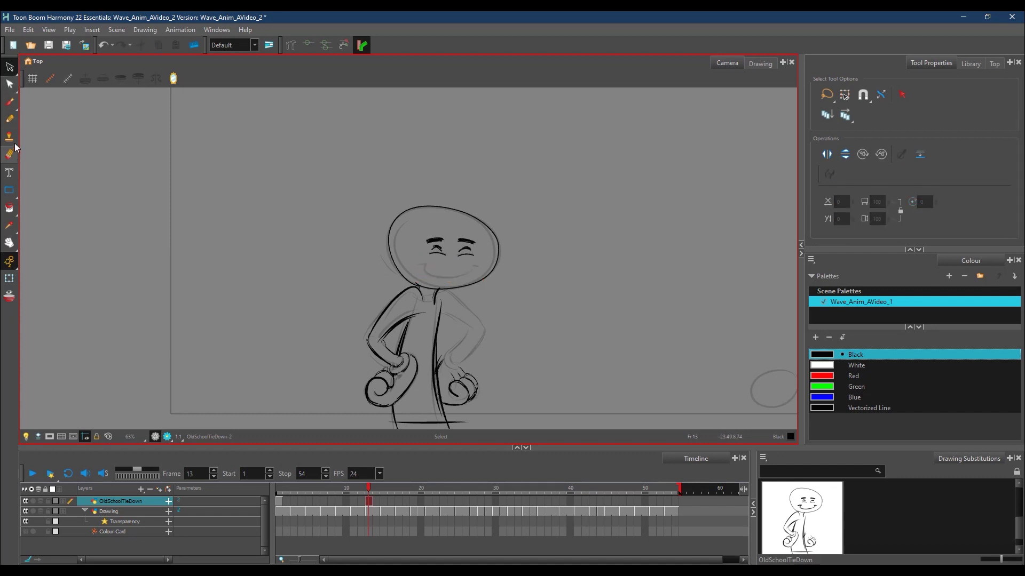
click(9, 122)
mouse_move(416, 264)
mouse_down()
mouse_move(462, 275)
mouse_move(483, 263)
mouse_up()
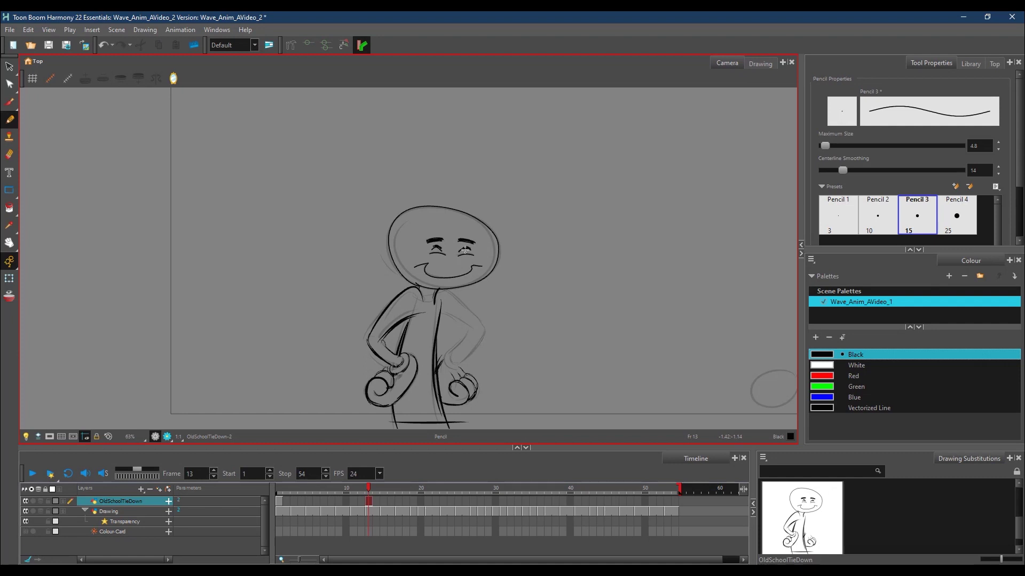
Step: Trace the bent right arm down to the wrist, and hide the OldSchoolTieDown layer to check against the rough
mouse_move(486, 330)
mouse_down()
mouse_move(453, 368)
mouse_move(442, 364)
mouse_move(456, 365)
mouse_up()
drag(443, 315, 480, 335)
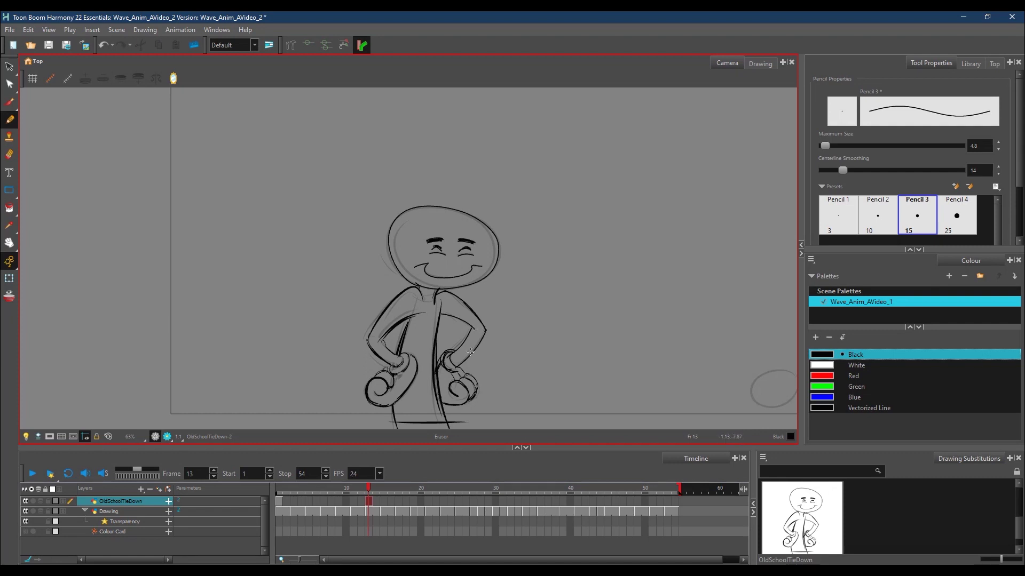
click(26, 502)
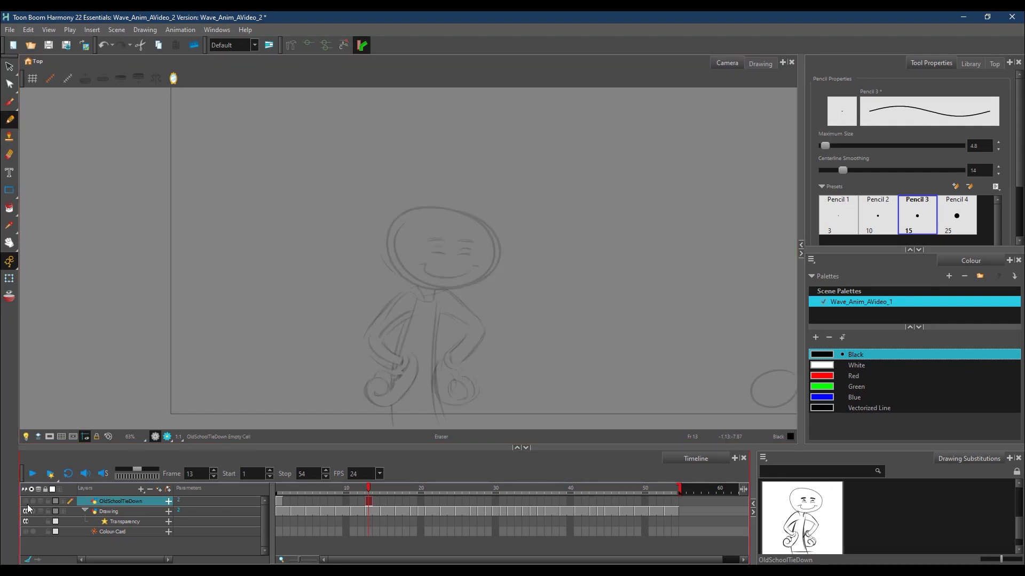
Step: Check the rough at full strength with its Transparency effect disabled, show the OldSchoolTieDown layer, and re-enable the effect
click(124, 511)
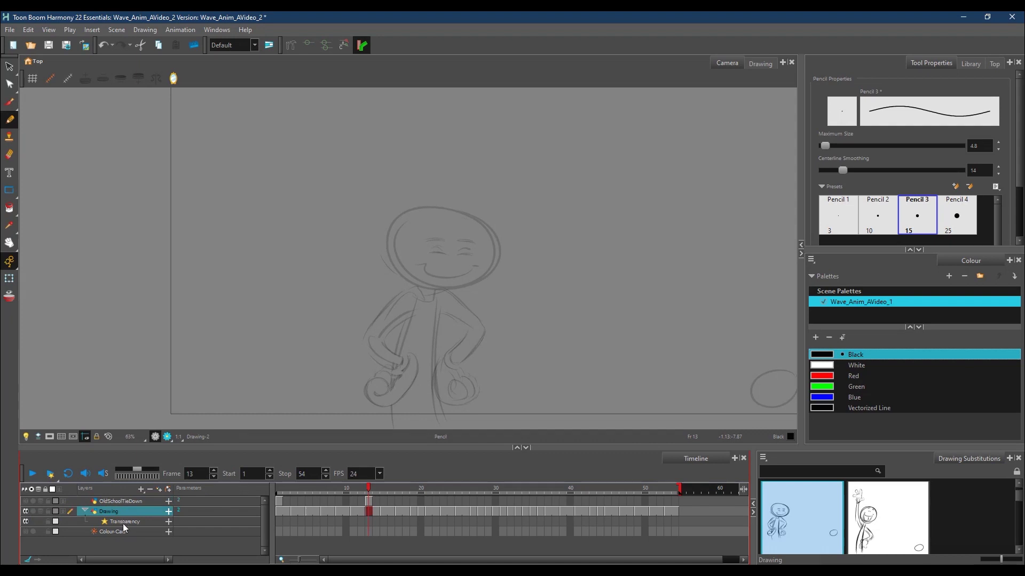
click(26, 521)
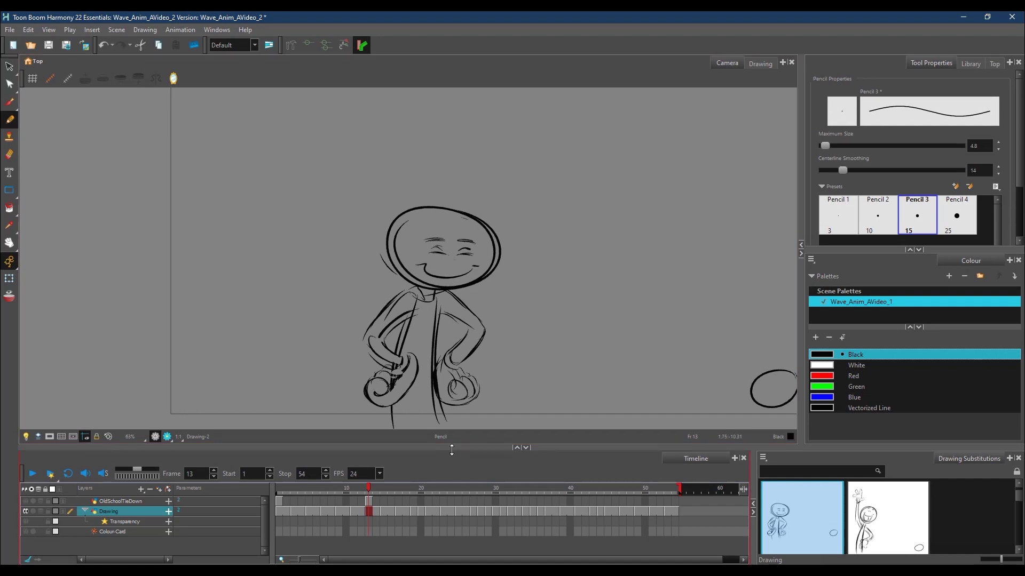
click(25, 501)
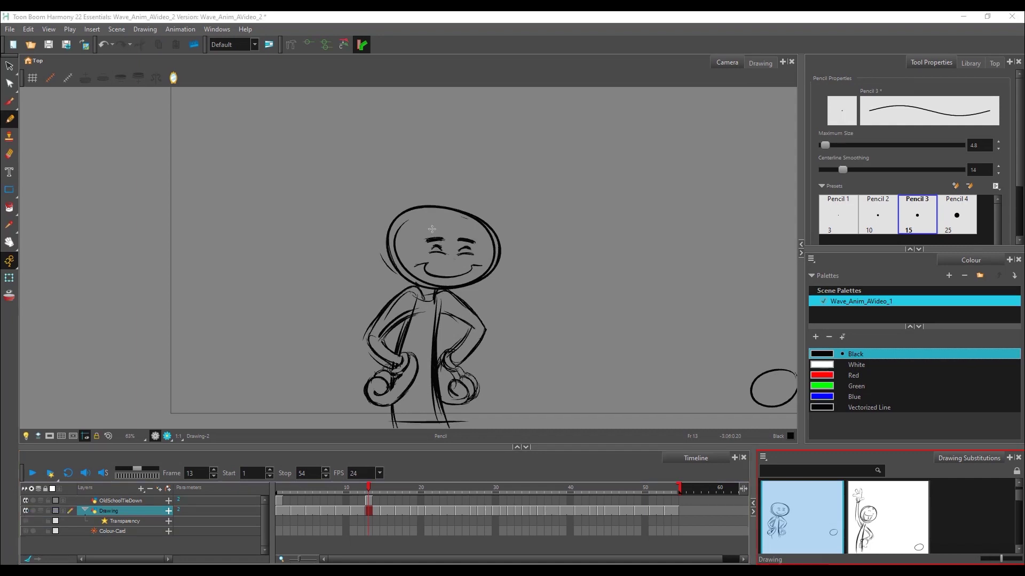
click(25, 521)
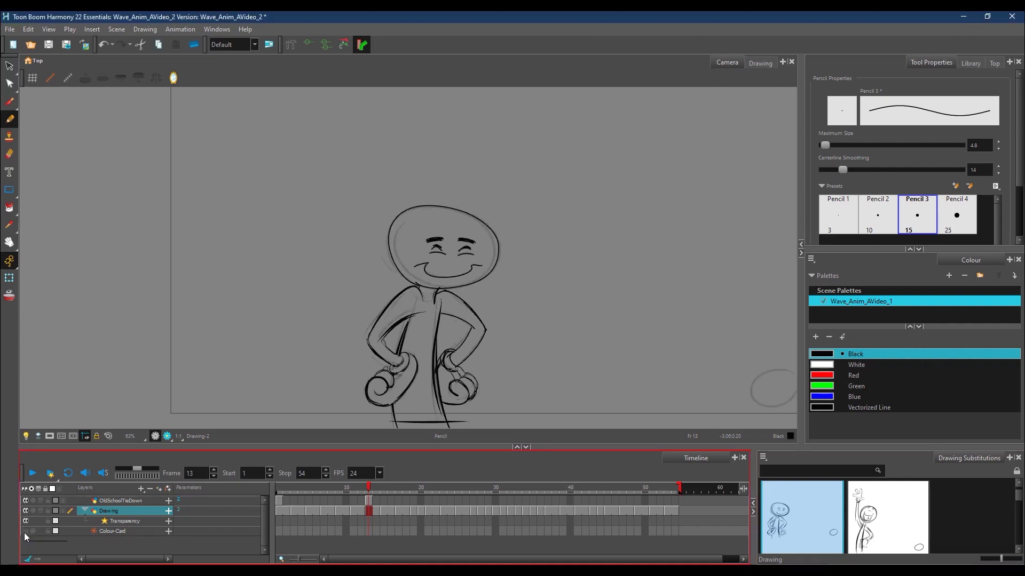
Step: Fill the head and the areas around the eyes and mouth with White on frame 13 of OldSchoolTieDown
click(128, 502)
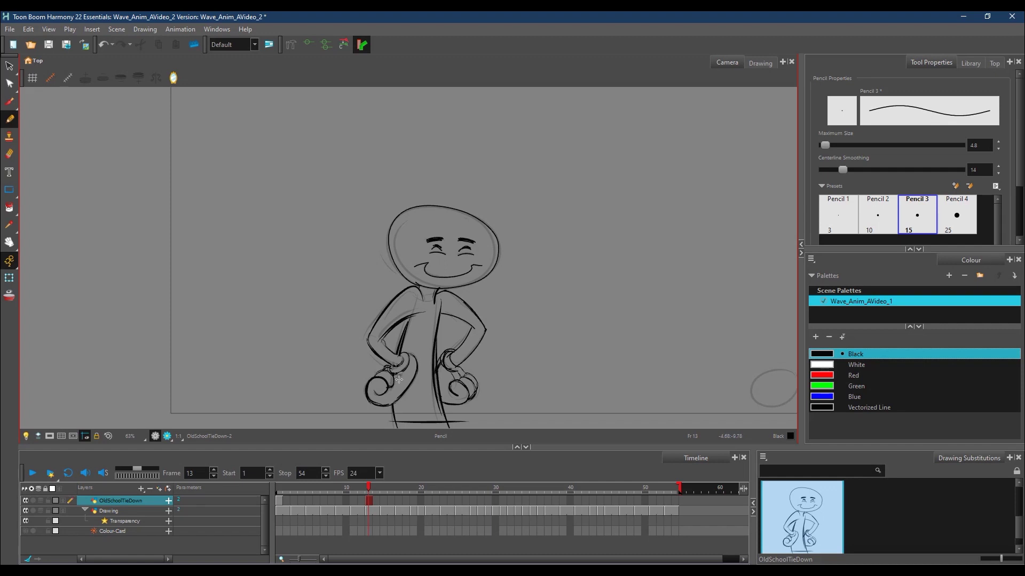
click(9, 207)
click(838, 367)
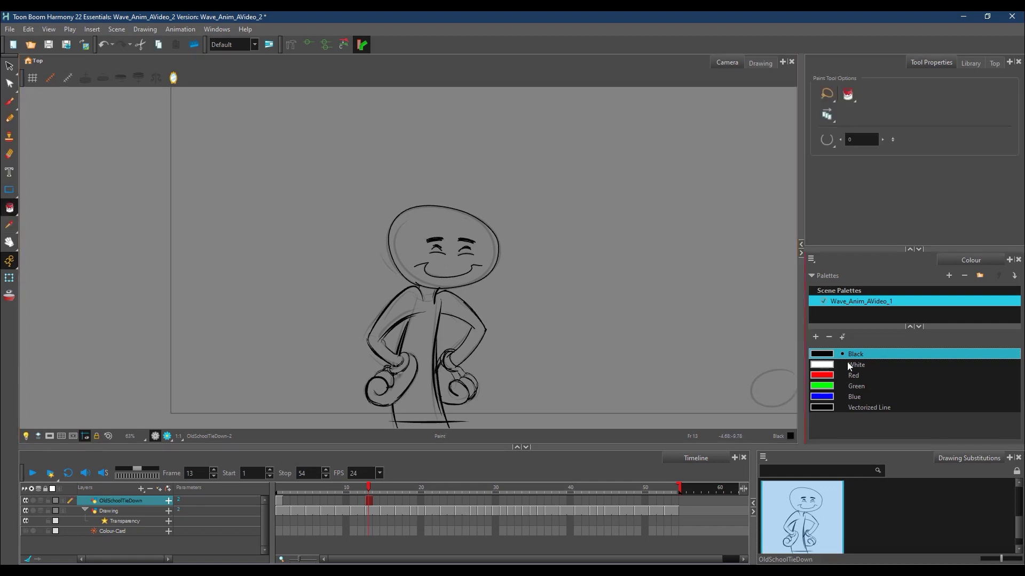
click(450, 276)
click(442, 246)
click(465, 247)
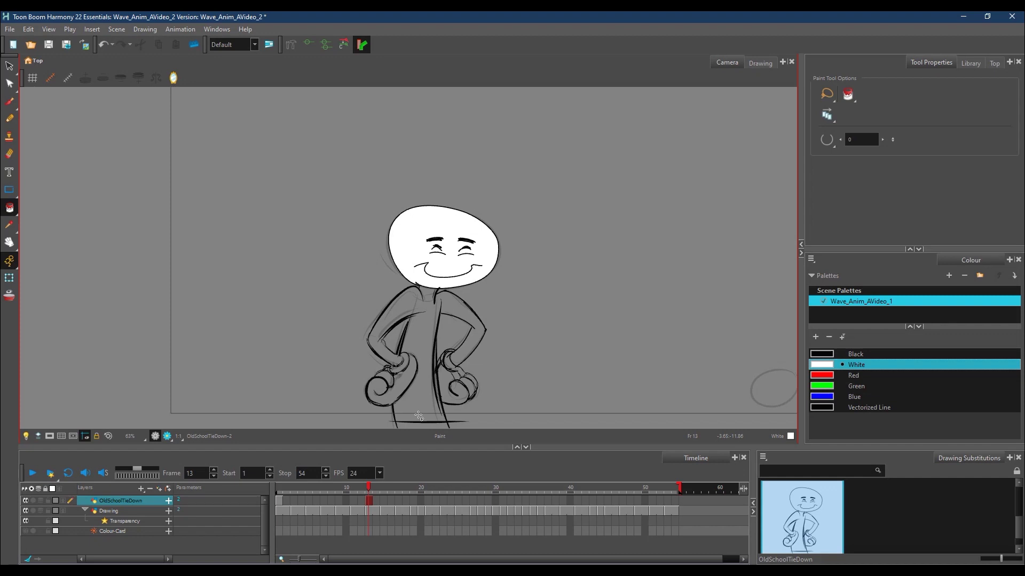
Step: Fill the left hand's thumb area and the whole right hand with White, undoing the spilled right forearm fill
click(388, 384)
click(475, 349)
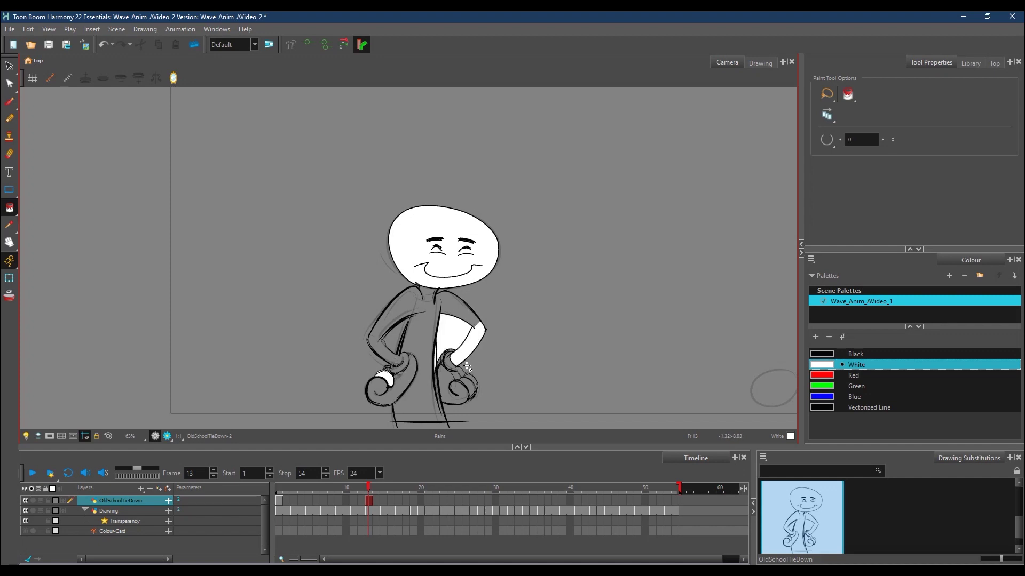
key(ctrl+z)
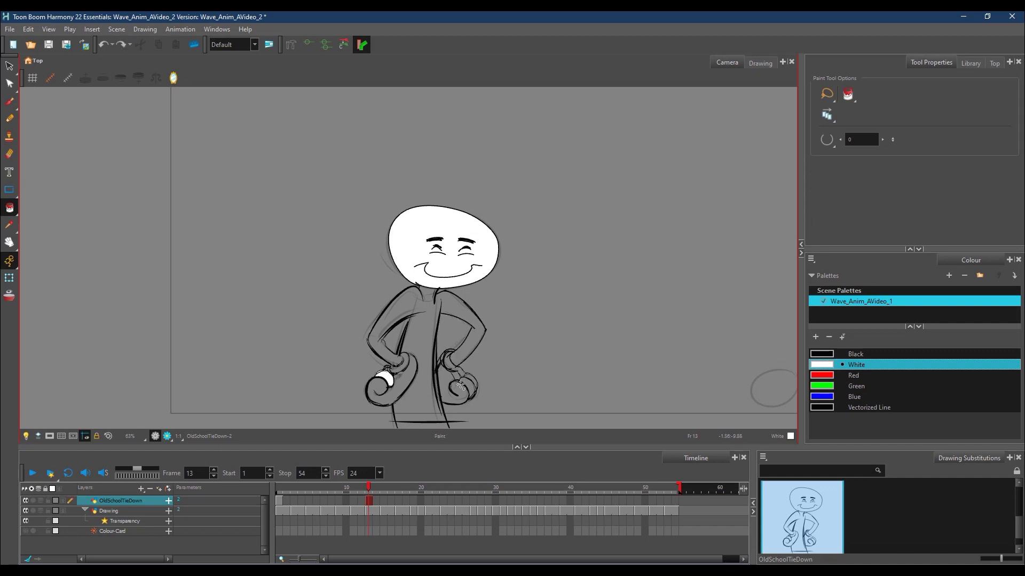
click(452, 387)
click(467, 367)
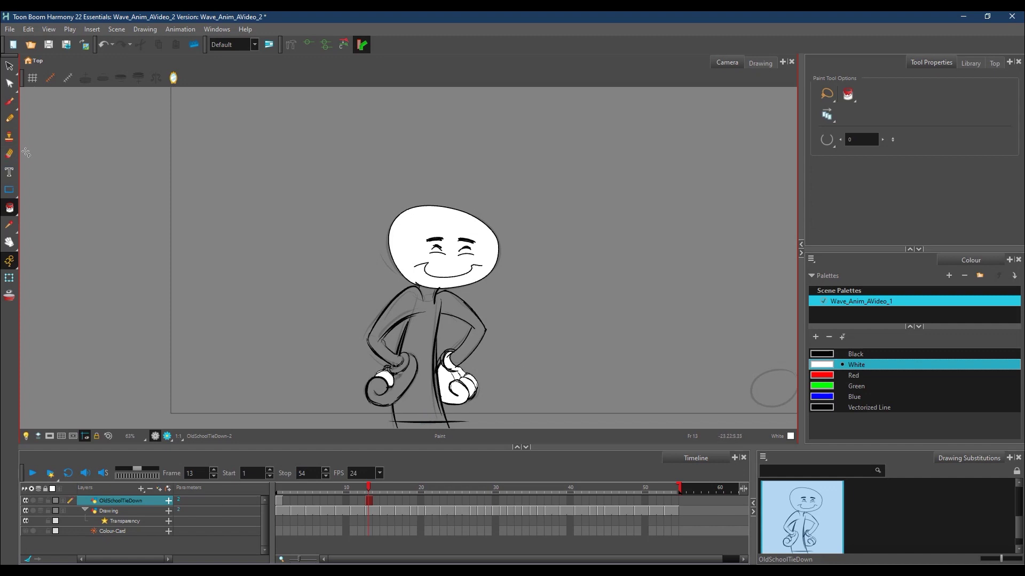
Step: Close the outline gaps around the right shoulder and armpit with the black Auto Taper brush
click(855, 354)
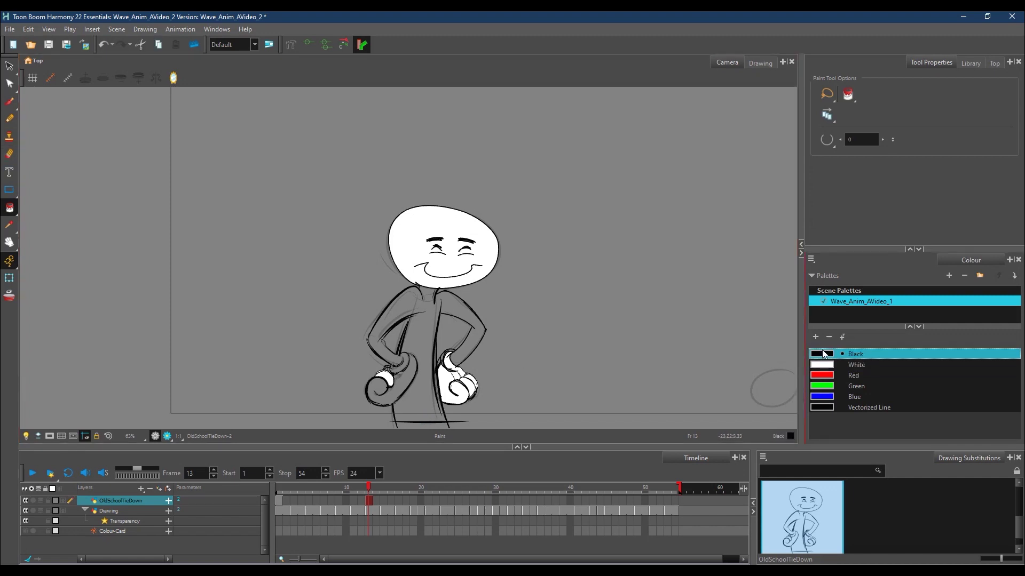
click(10, 103)
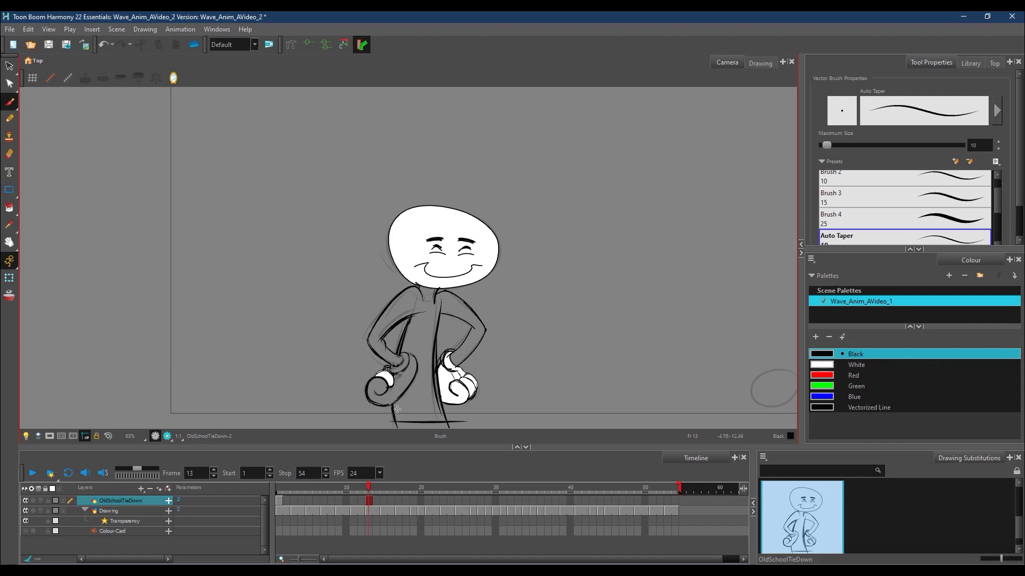
click(881, 365)
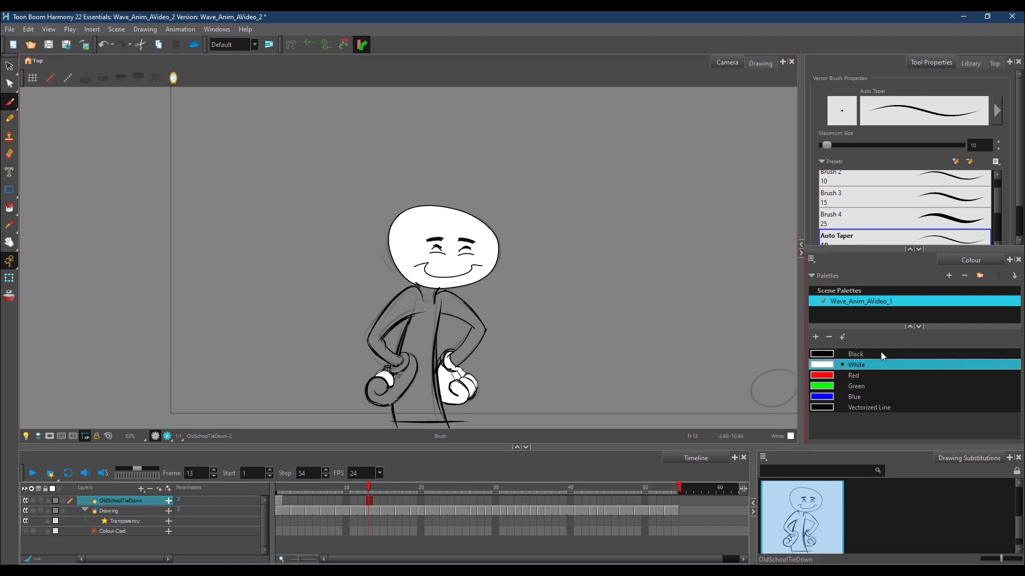
key(alt+i)
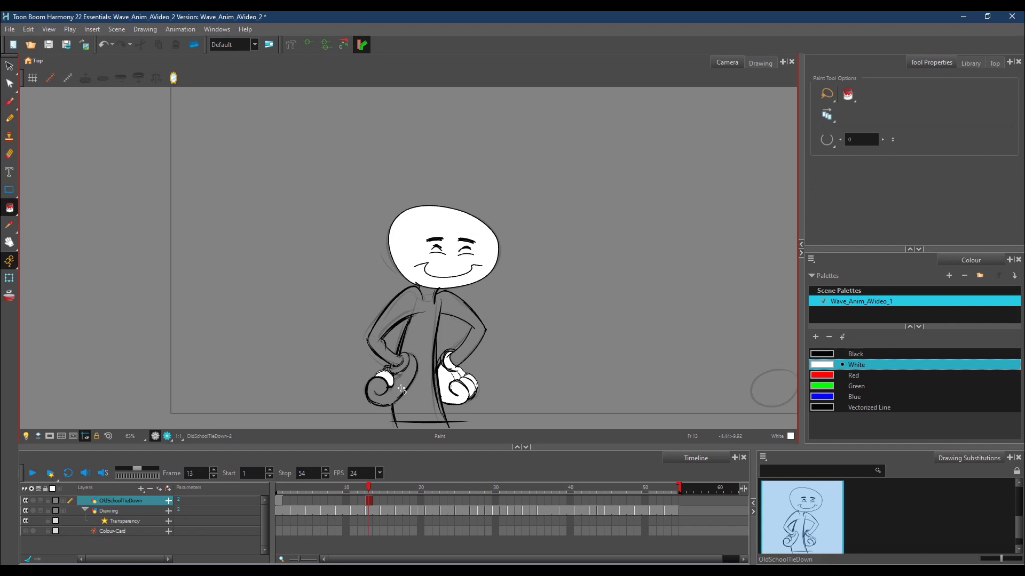
scroll(441, 360, up, 3)
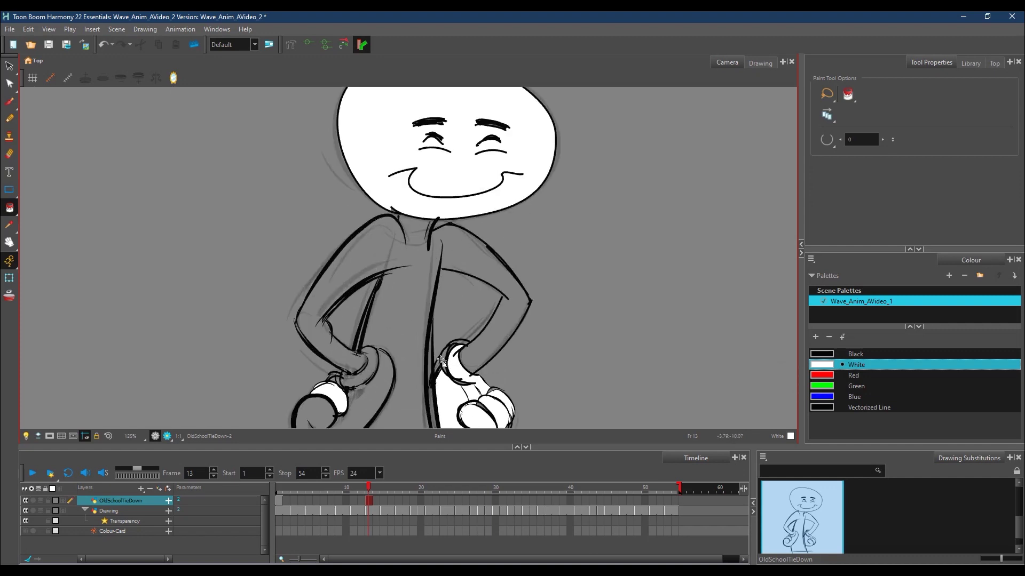
scroll(441, 361, up, 1)
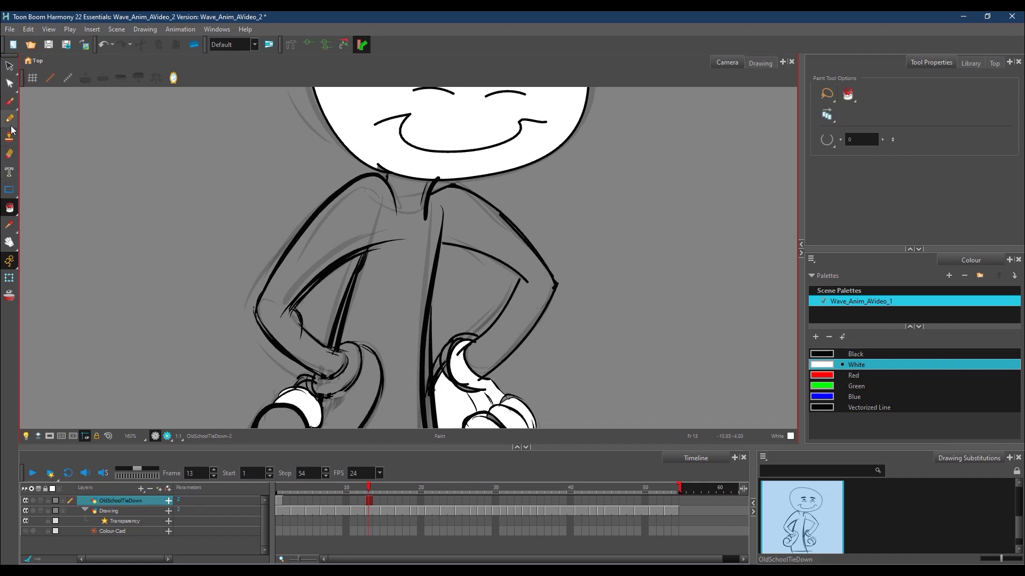
click(9, 100)
click(834, 353)
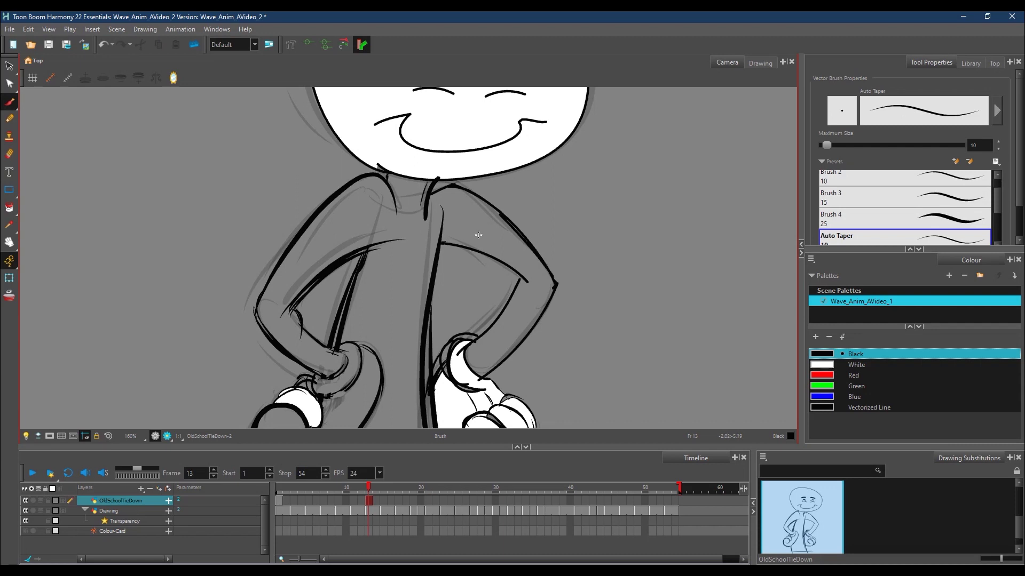
Step: Close the gap at the right inner elbow with a black brush stroke and fill the right forearm with White
click(9, 208)
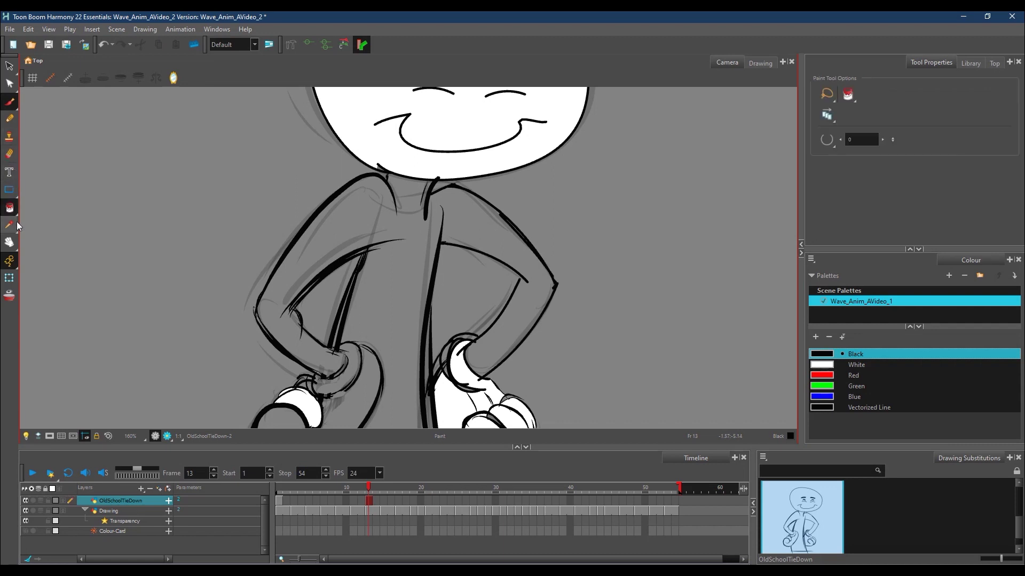
click(823, 364)
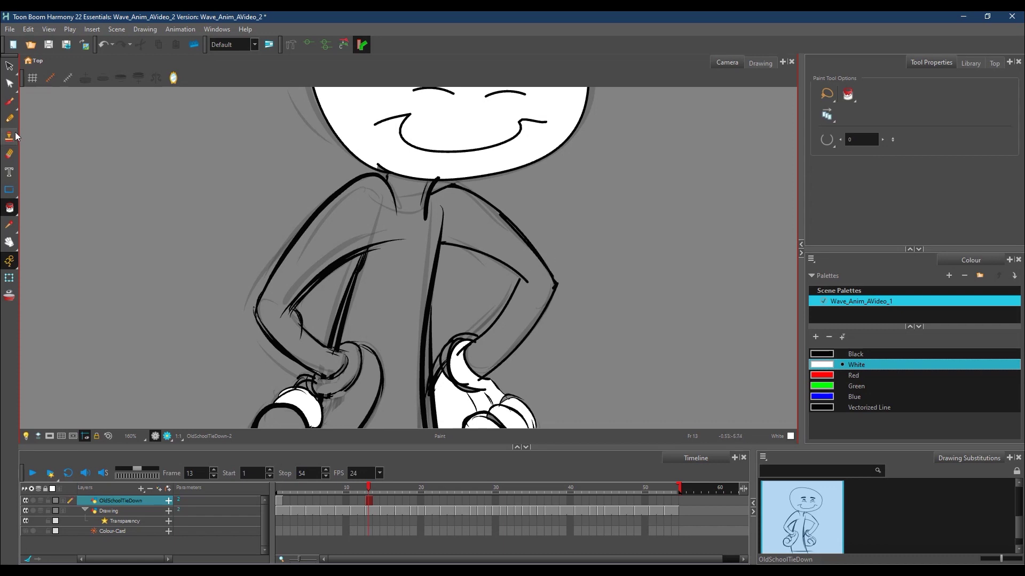
click(10, 102)
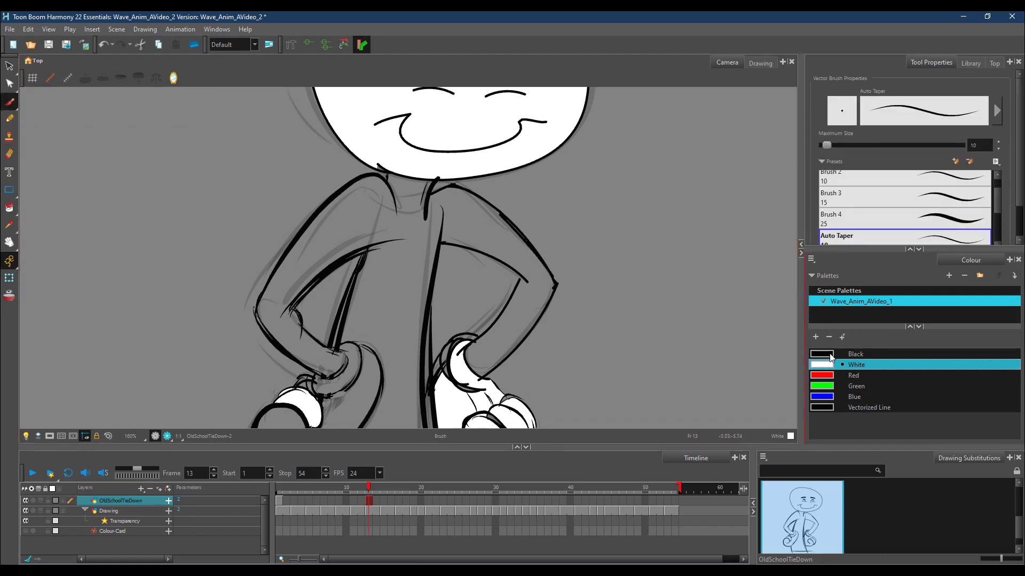
click(856, 353)
drag(518, 280, 514, 305)
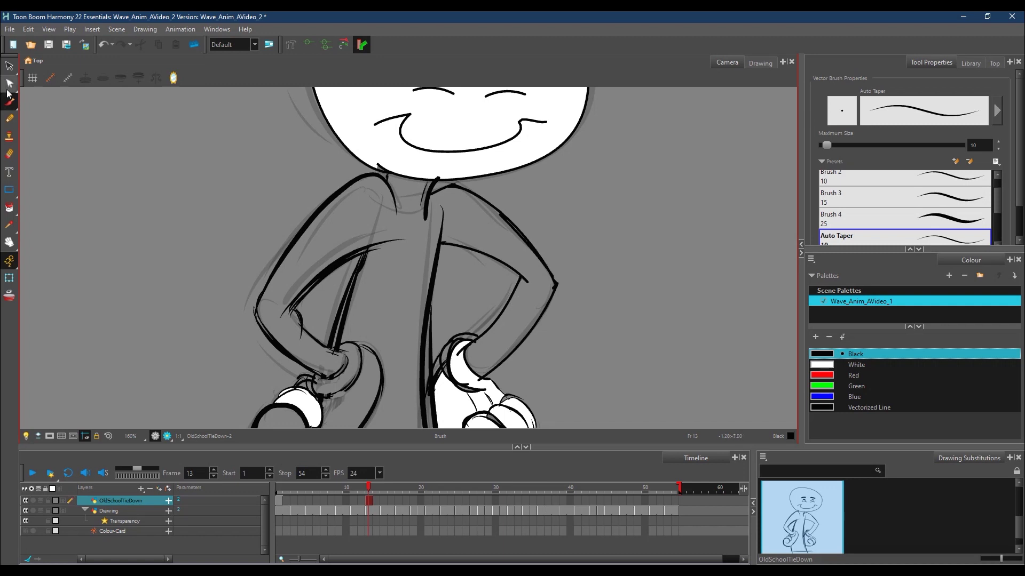
click(9, 208)
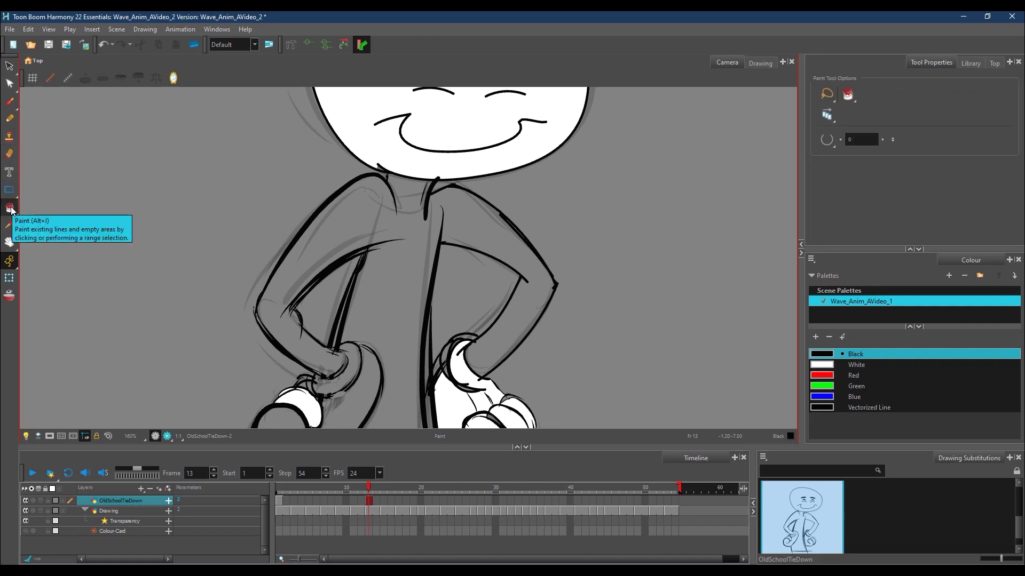
click(855, 364)
click(525, 298)
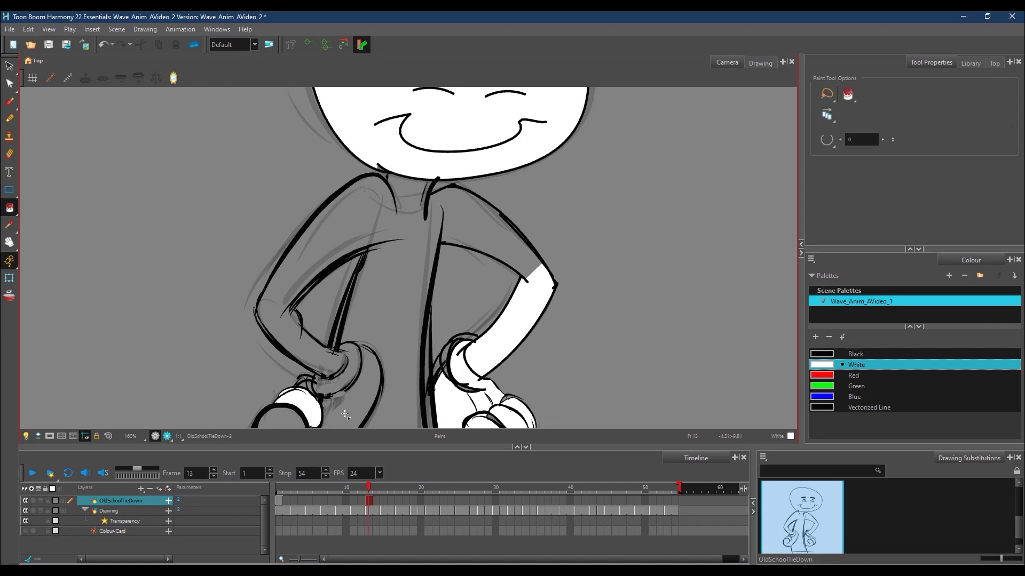
Step: Brush black strokes across the torso's bottom edge and strengthen the outlines of the left fist, left arm and right elbow
click(9, 102)
click(823, 354)
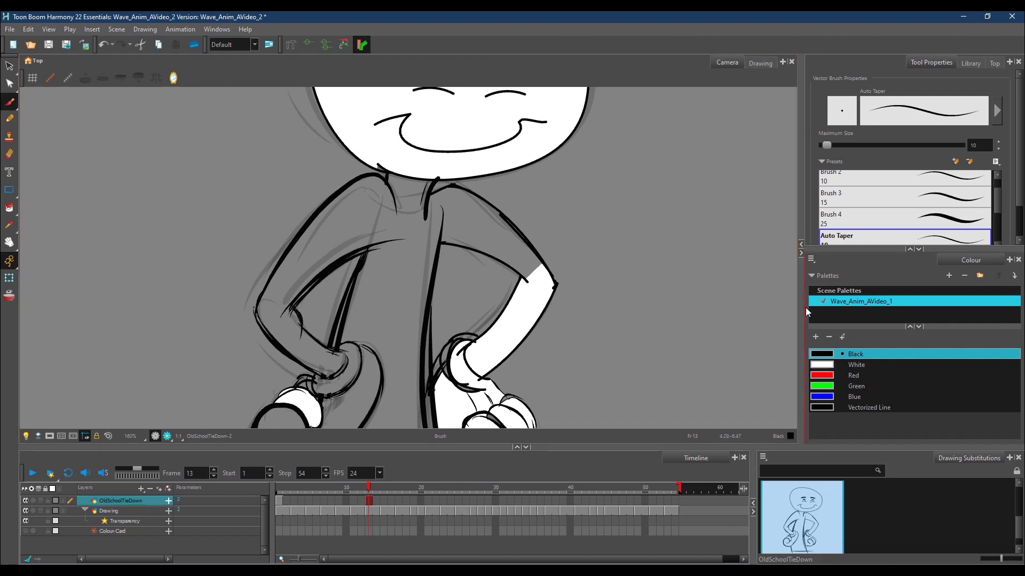
scroll(532, 346, down, 3)
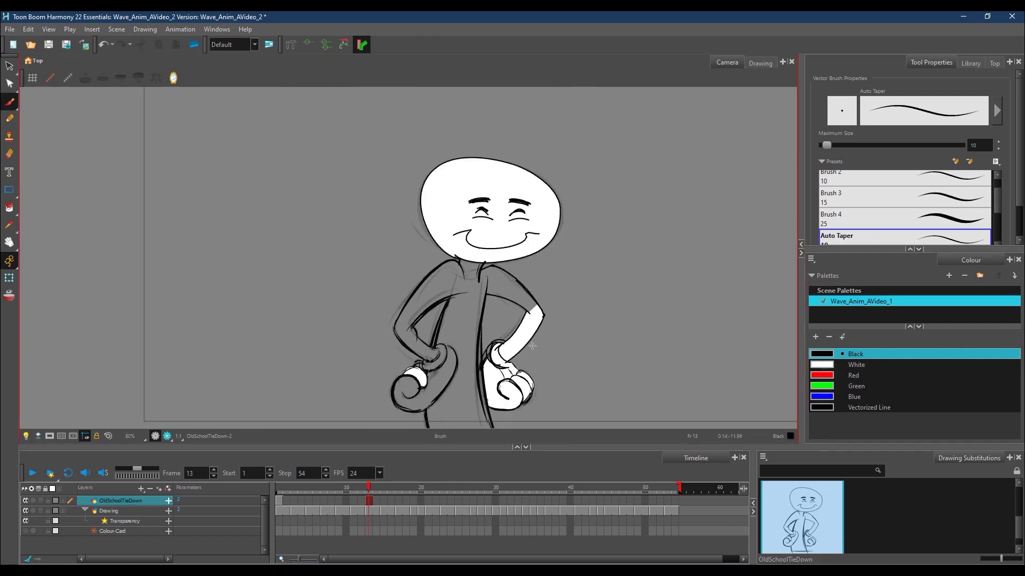
scroll(532, 346, down, 2)
scroll(532, 346, up, 1)
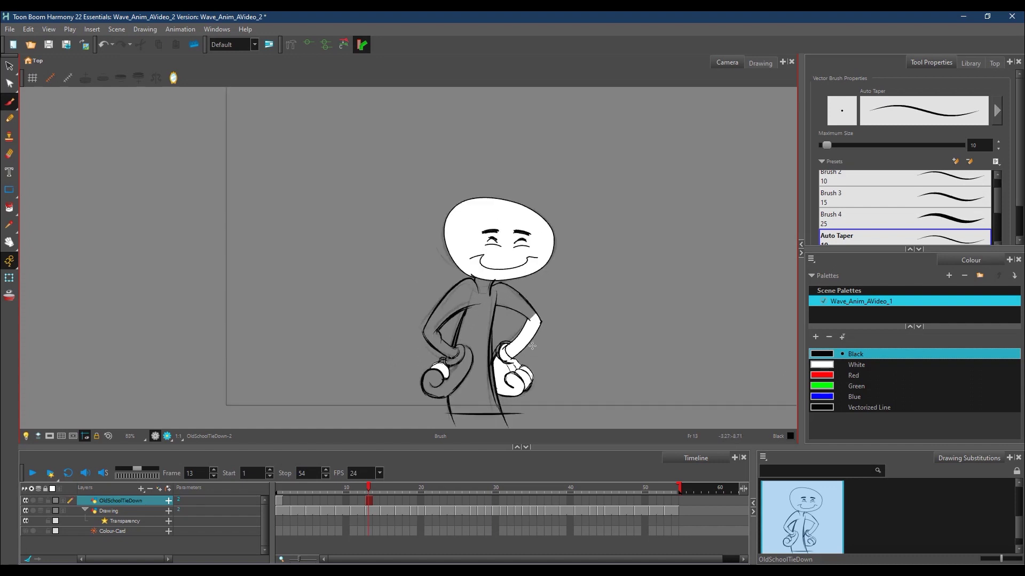
drag(440, 410, 516, 411)
drag(425, 390, 445, 395)
drag(421, 335, 469, 277)
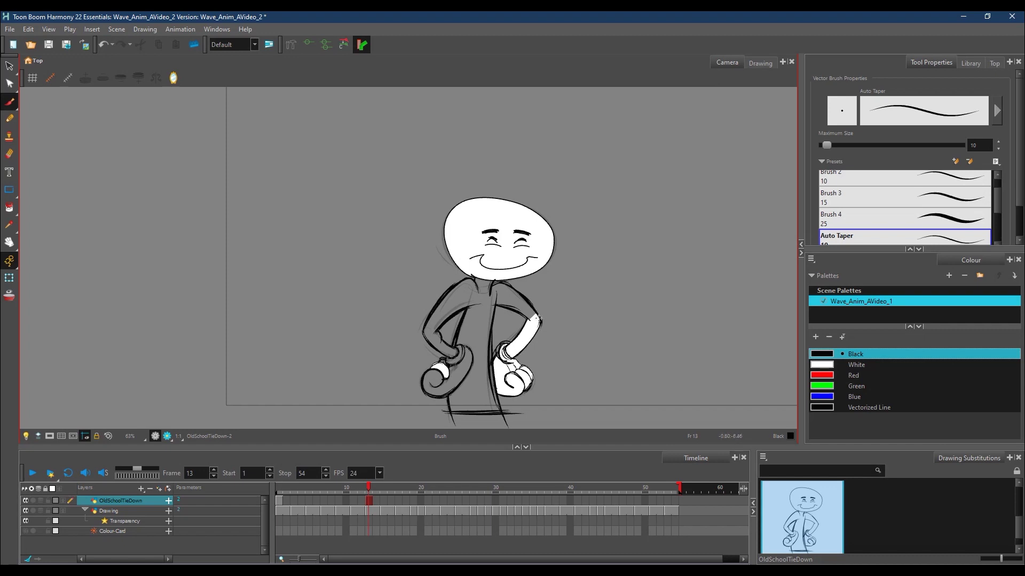
drag(538, 319, 528, 338)
Step: Fill the torso, both arms and the remaining part of the left hand with White
click(9, 207)
click(841, 364)
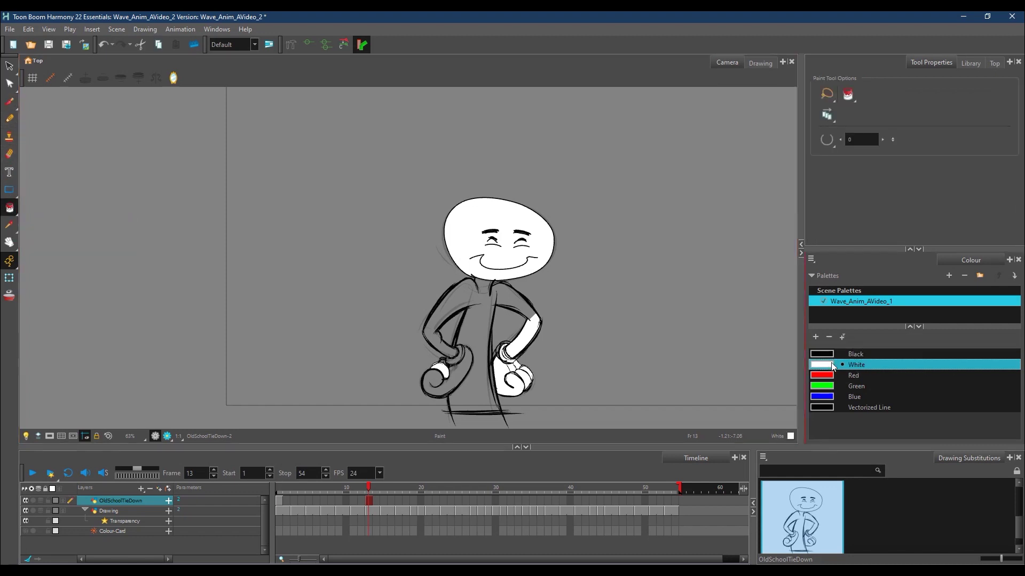
click(470, 303)
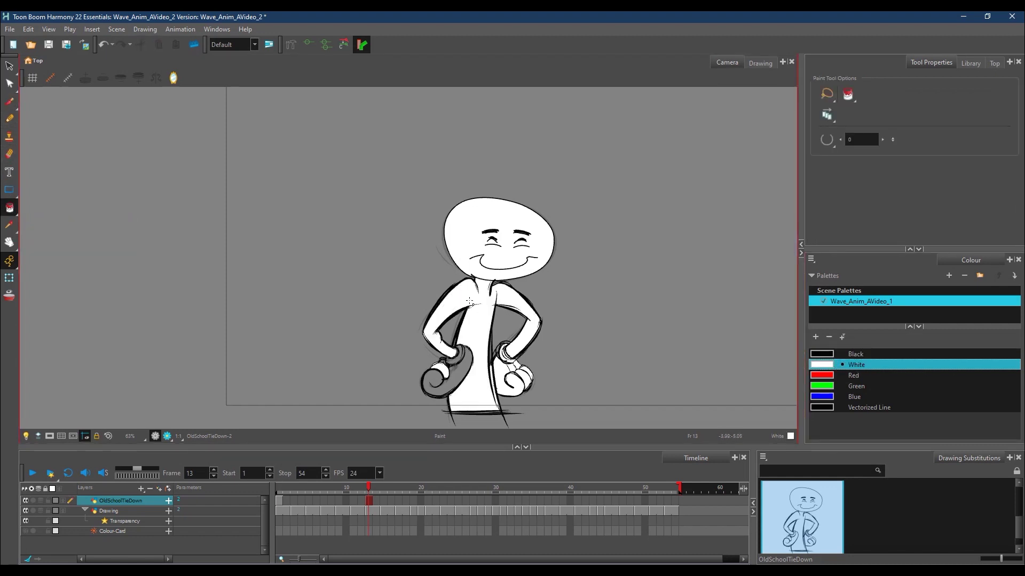
click(457, 370)
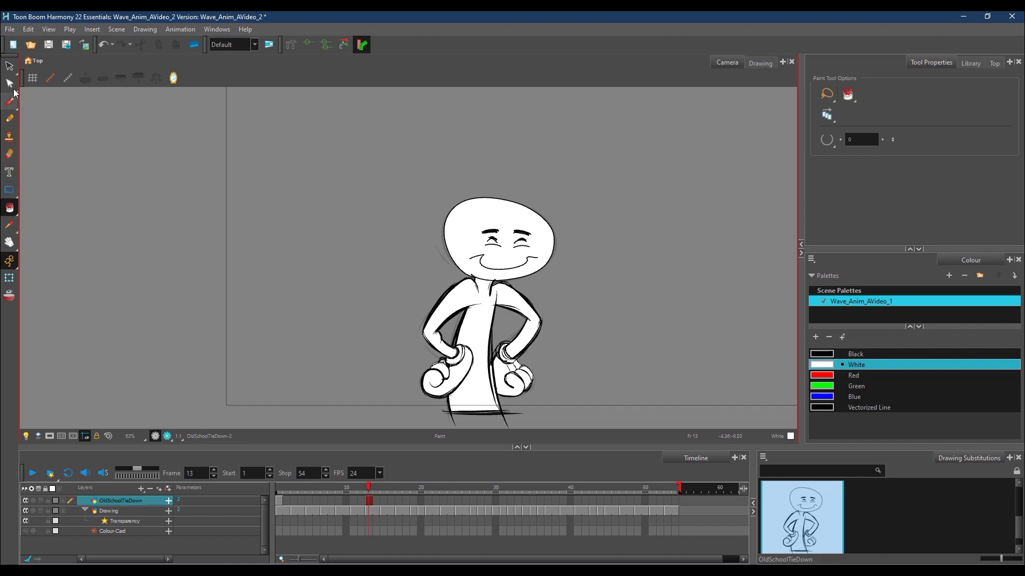
Step: Compare the pose with frame 1 and thicken frame 13's head outline with overlapping black Auto Taper strokes
click(16, 116)
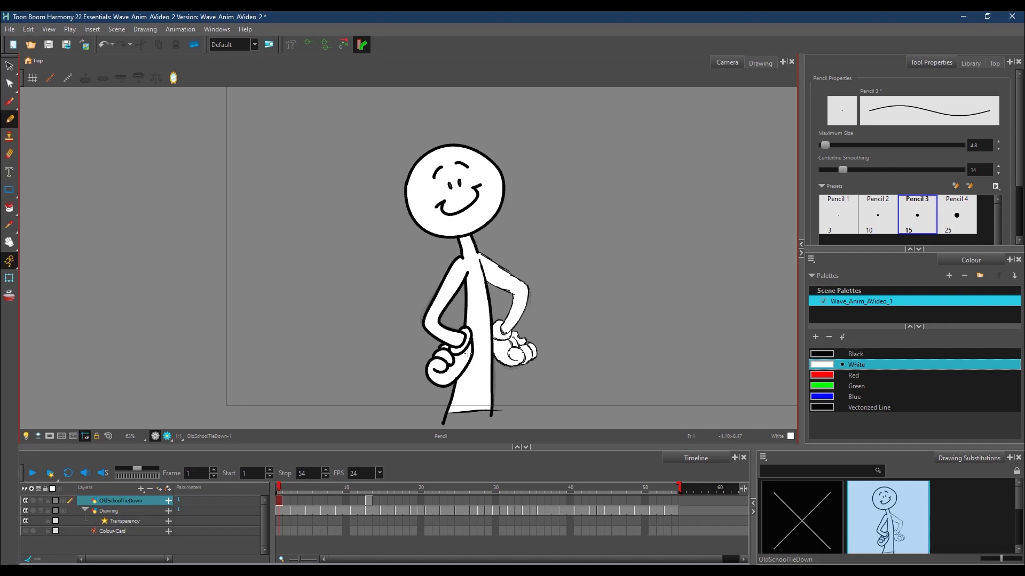
click(367, 491)
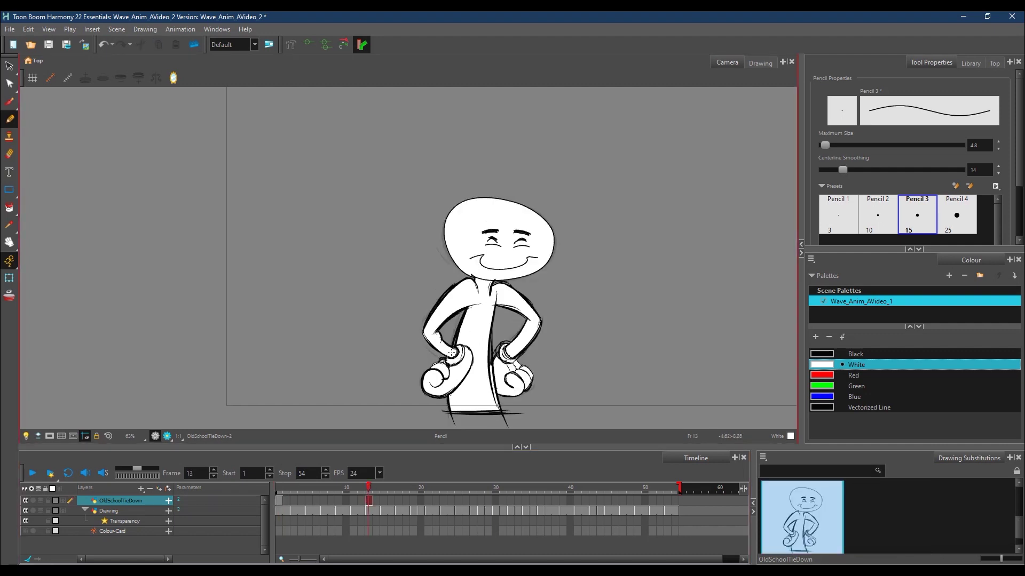
key(alt+b)
click(847, 354)
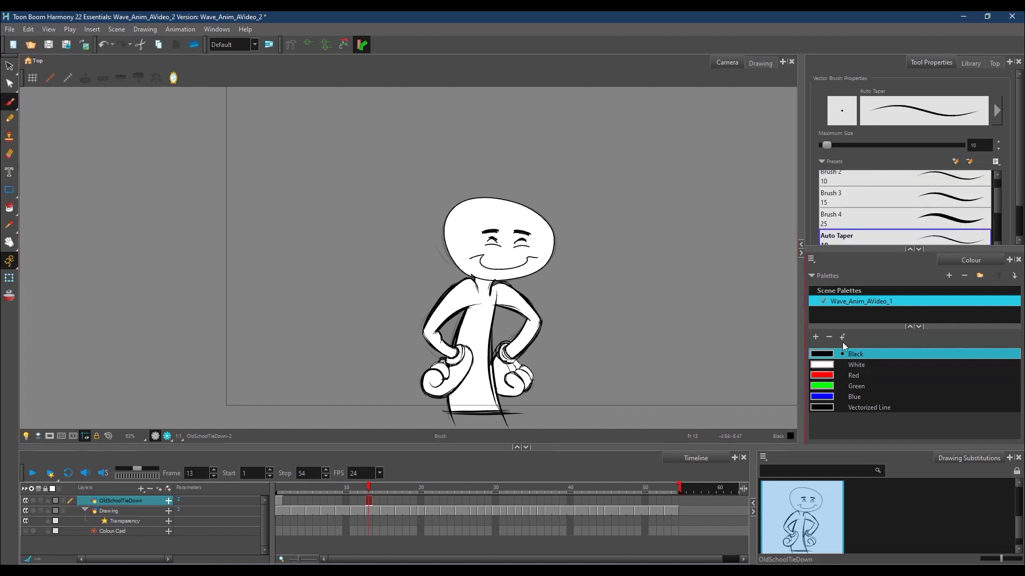
mouse_move(446, 219)
mouse_down()
mouse_move(499, 198)
mouse_move(468, 200)
mouse_move(536, 211)
mouse_move(542, 233)
mouse_up()
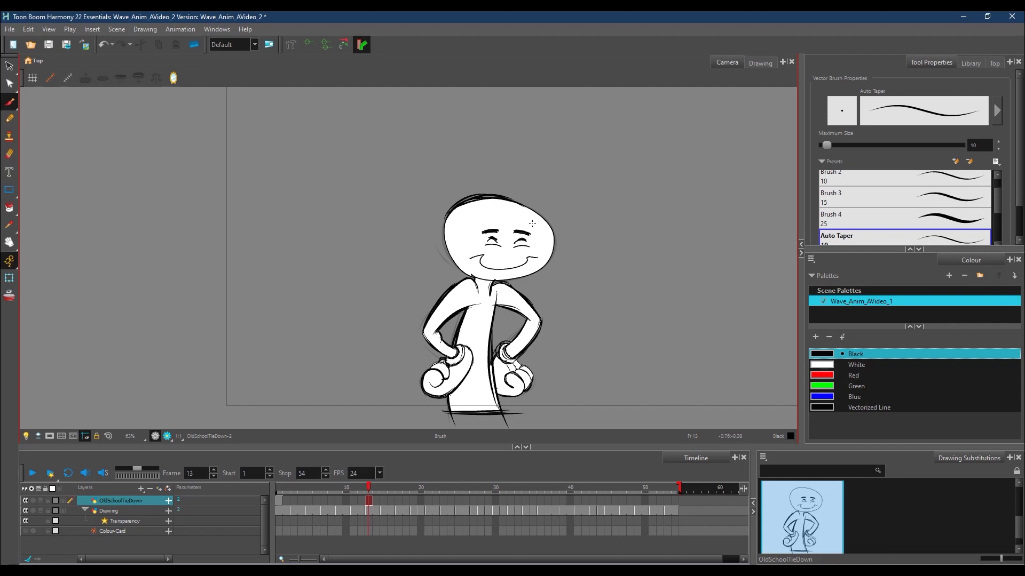
mouse_move(449, 211)
mouse_down()
mouse_move(441, 238)
mouse_move(466, 276)
mouse_move(447, 209)
mouse_up()
drag(455, 268, 519, 278)
mouse_move(480, 196)
mouse_down()
mouse_move(543, 216)
mouse_move(515, 200)
mouse_move(555, 241)
mouse_move(548, 246)
mouse_move(545, 222)
mouse_move(550, 249)
mouse_move(547, 239)
mouse_move(505, 278)
mouse_up()
Step: Add black brush strokes to the right side of the head and thicken the torso's right edge down to the hip
mouse_move(534, 213)
mouse_down()
mouse_move(536, 276)
mouse_move(549, 264)
mouse_move(485, 279)
mouse_move(496, 400)
mouse_up()
drag(494, 331, 491, 358)
drag(507, 423, 493, 380)
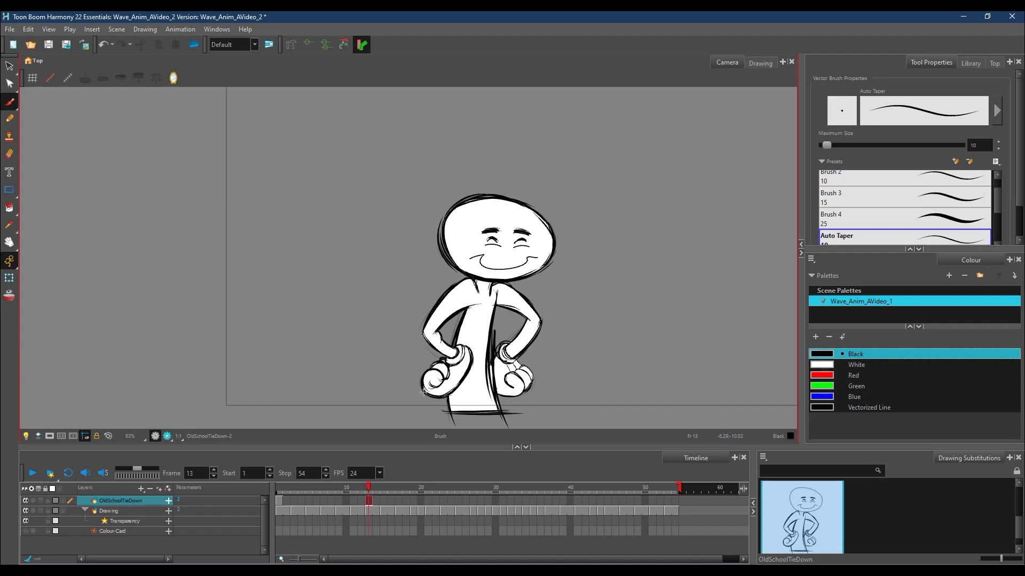
Step: Turn on onion skin at frame 7 and extend its range forward to frame 13 and back to frame 1
click(324, 500)
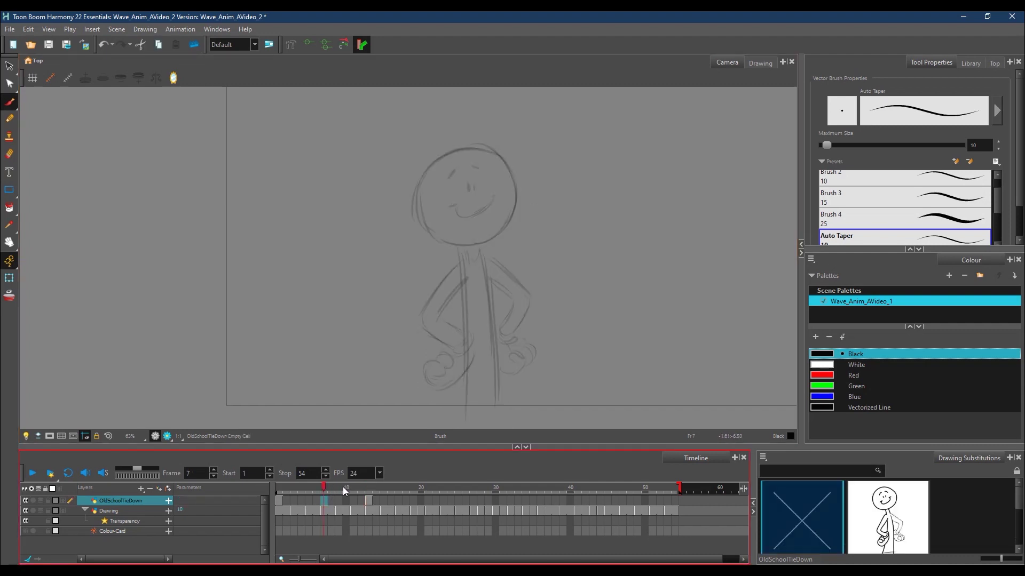
click(10, 296)
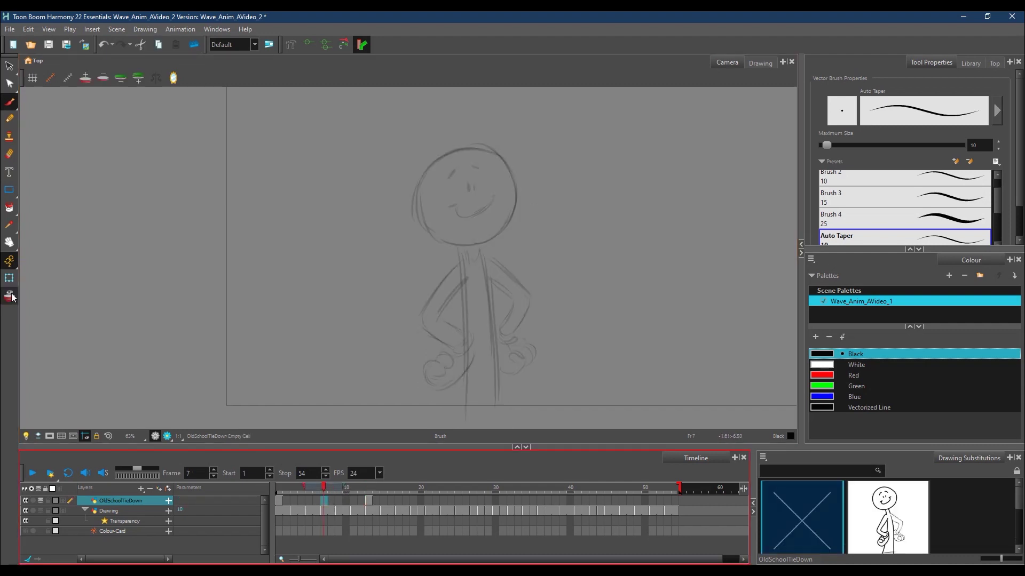
drag(342, 486, 373, 487)
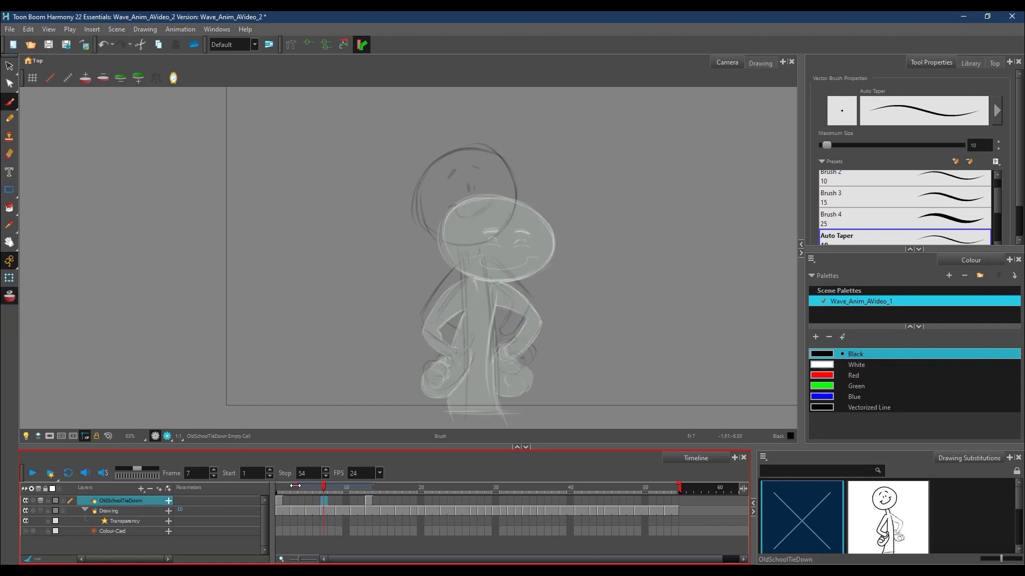
drag(304, 487, 277, 491)
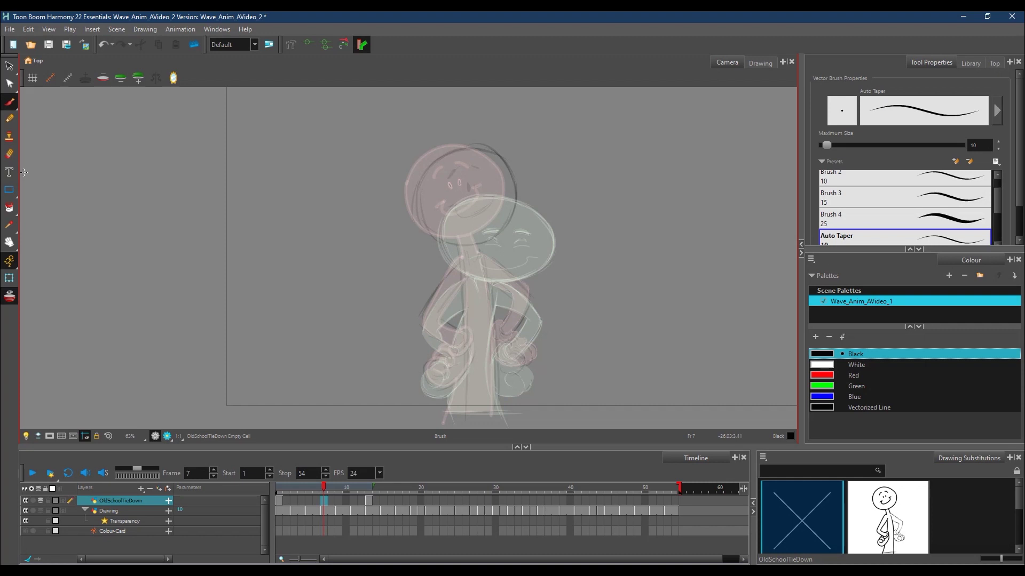
Step: Add a drawing layer named test and hide the OldSchoolTieDown, Drawing and Transparency layers
click(10, 119)
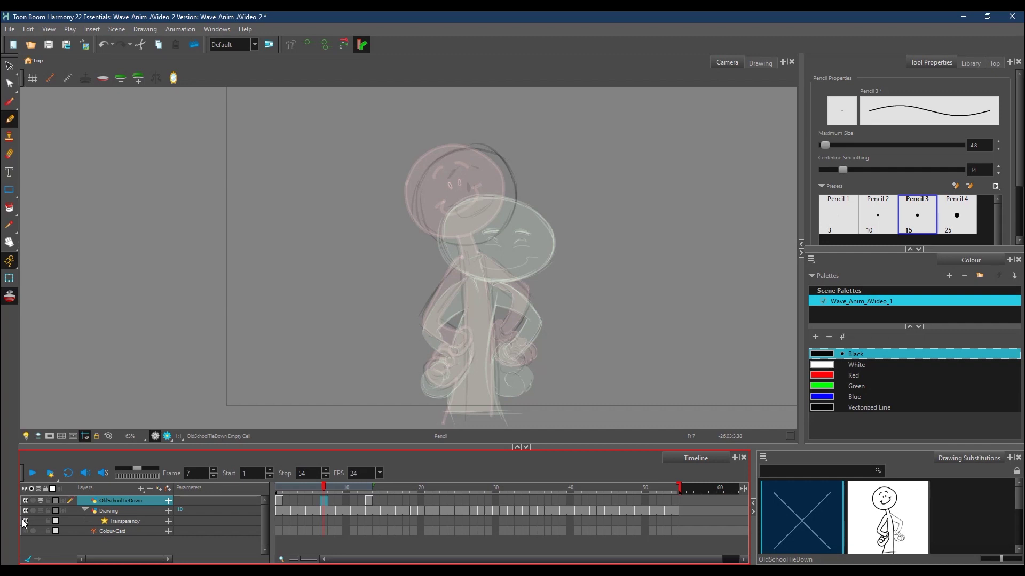
click(141, 488)
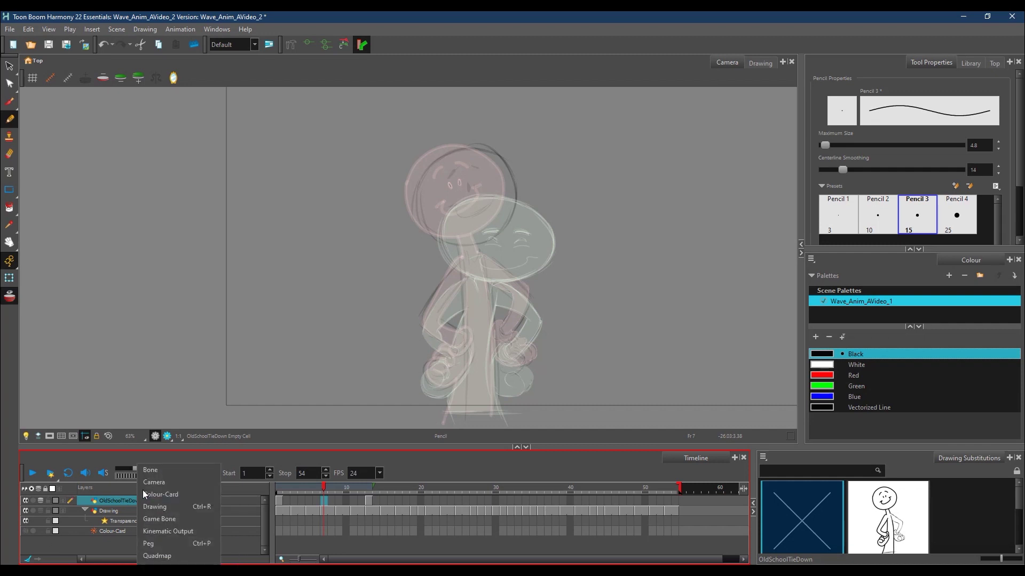
click(152, 508)
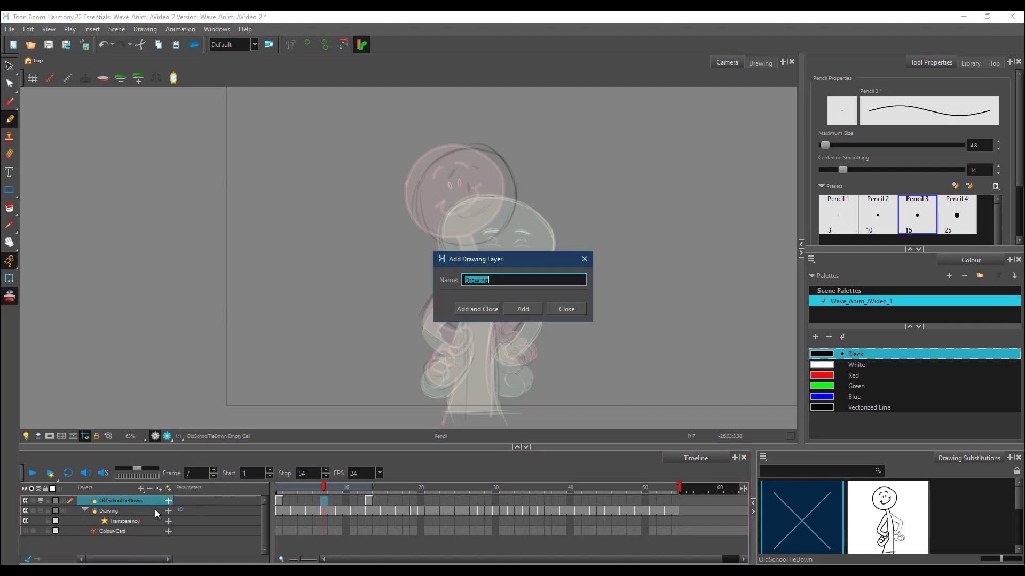
text(test)
key(Return)
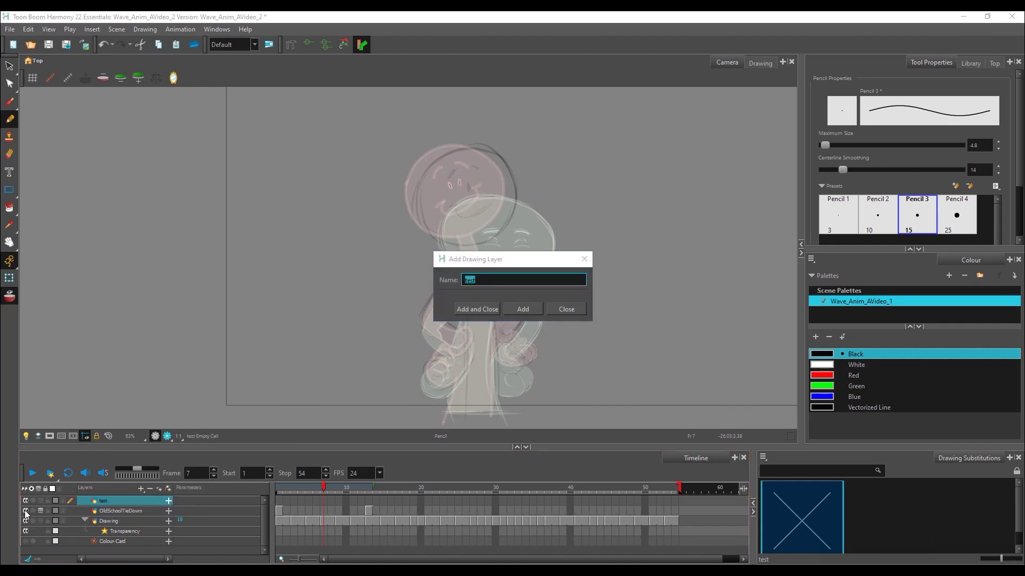
click(566, 309)
drag(26, 510, 24, 533)
Step: Draw S-shaped Pencil curves on frames 1 and 9 of the test layer and a wavier one on frame 5
click(280, 500)
mouse_move(351, 301)
mouse_down()
mouse_move(372, 211)
mouse_move(399, 178)
mouse_up()
click(339, 486)
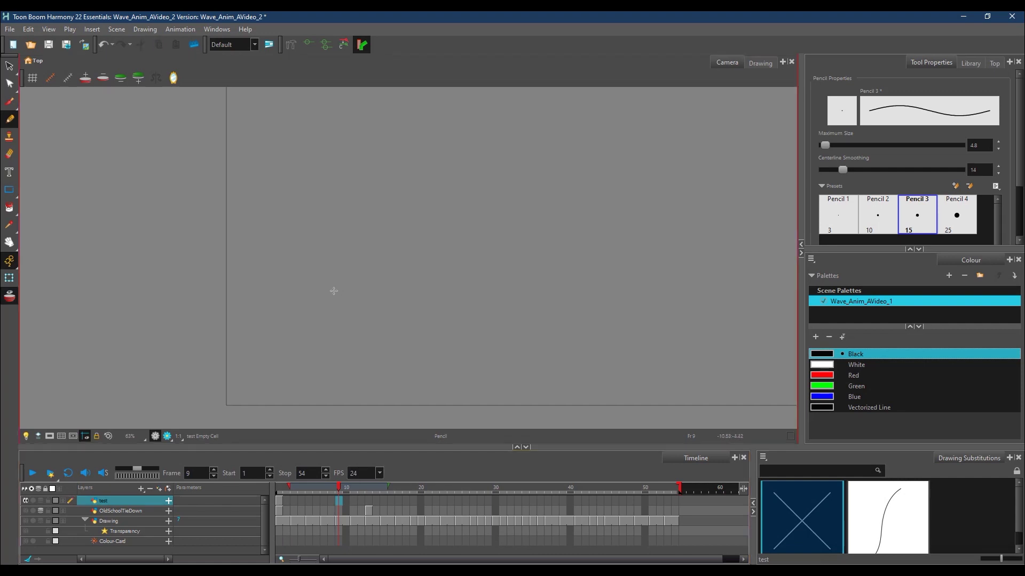
drag(332, 283, 370, 192)
click(309, 488)
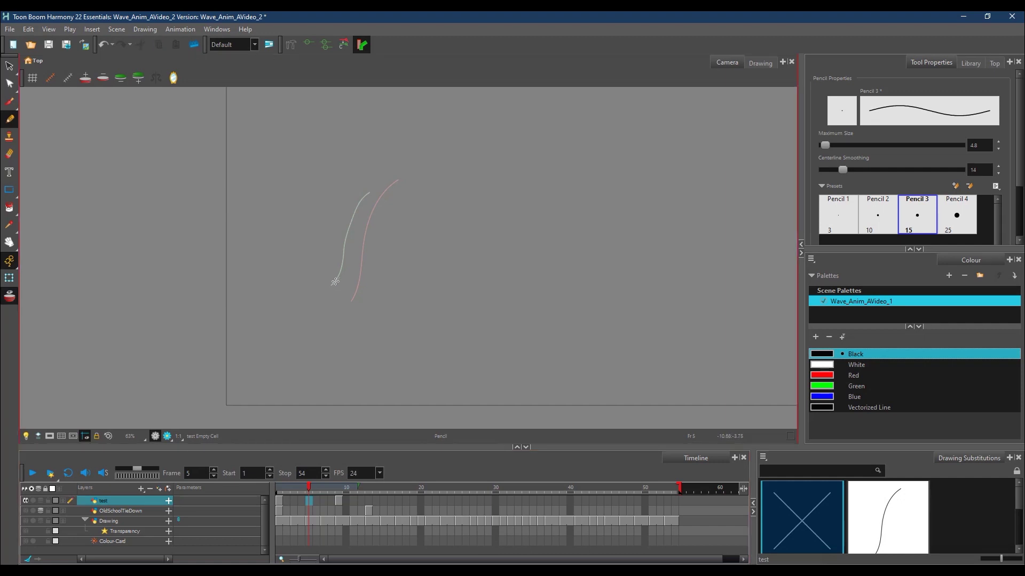
drag(331, 282, 381, 192)
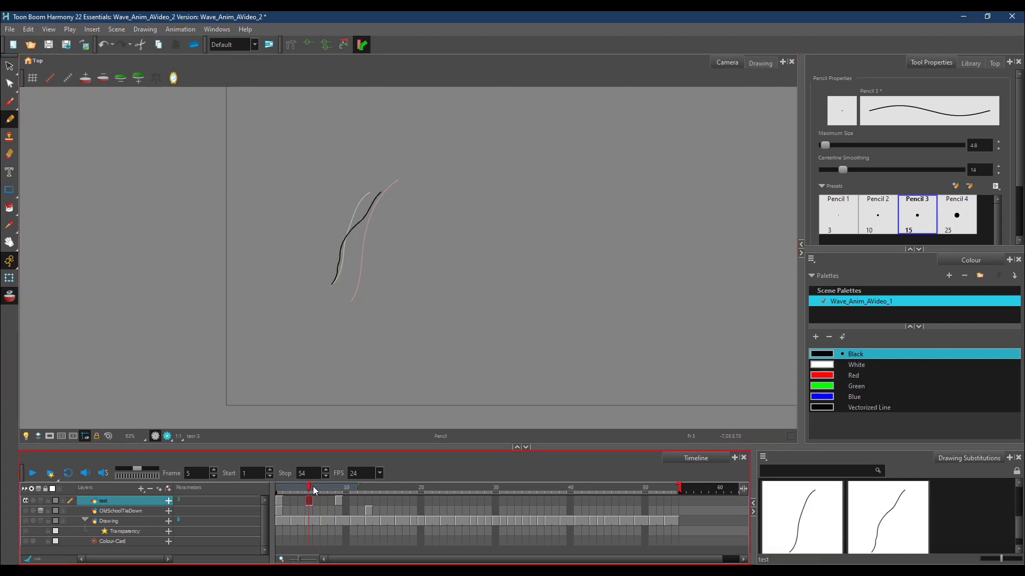
Step: Fill the empty cells across frames 1 to 13 of the test layer and scrub the result with onion skin off
drag(279, 501, 373, 501)
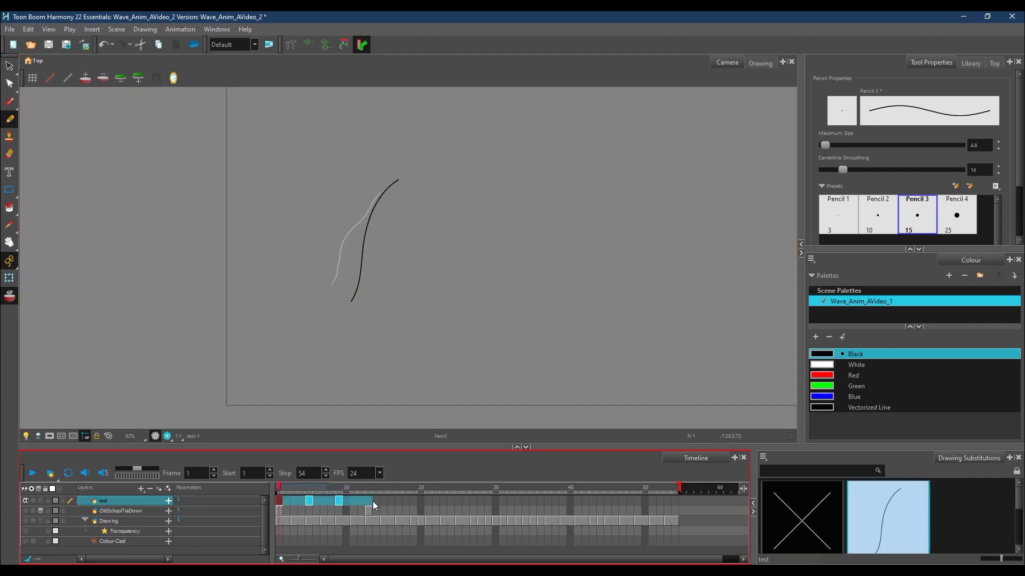
right_click(361, 497)
mouse_move(424, 394)
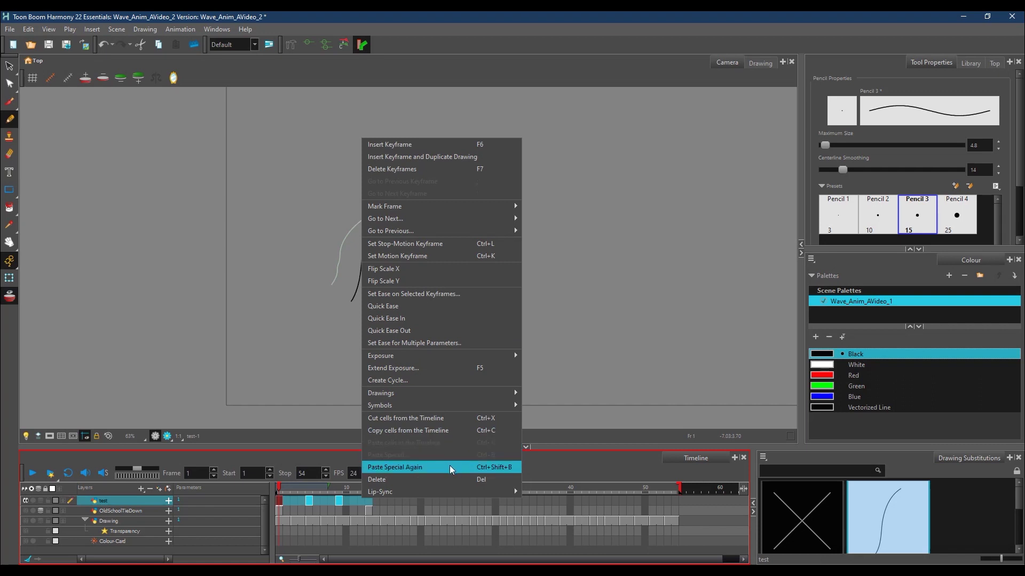
mouse_move(457, 356)
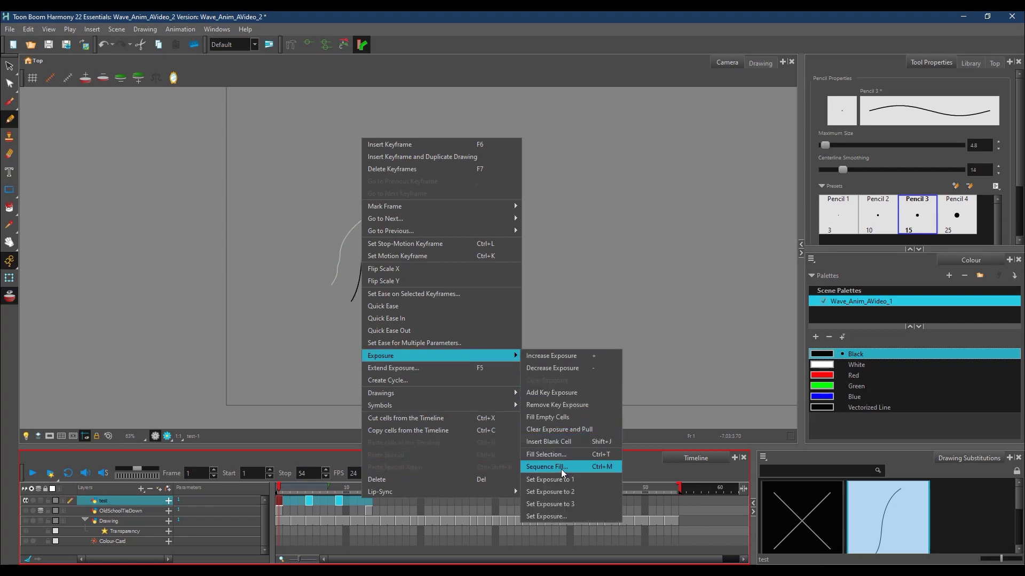
click(559, 419)
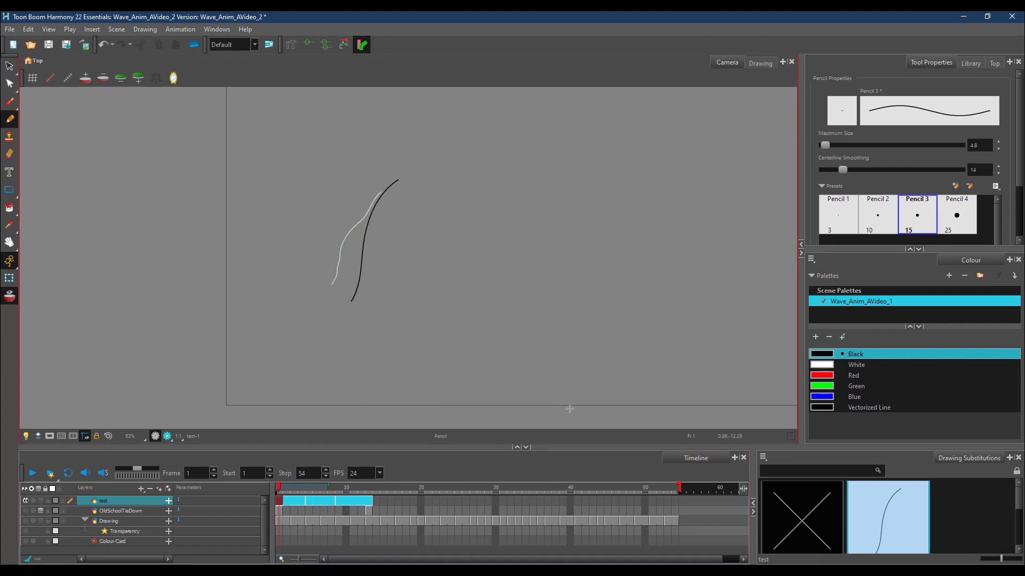
click(287, 494)
click(9, 297)
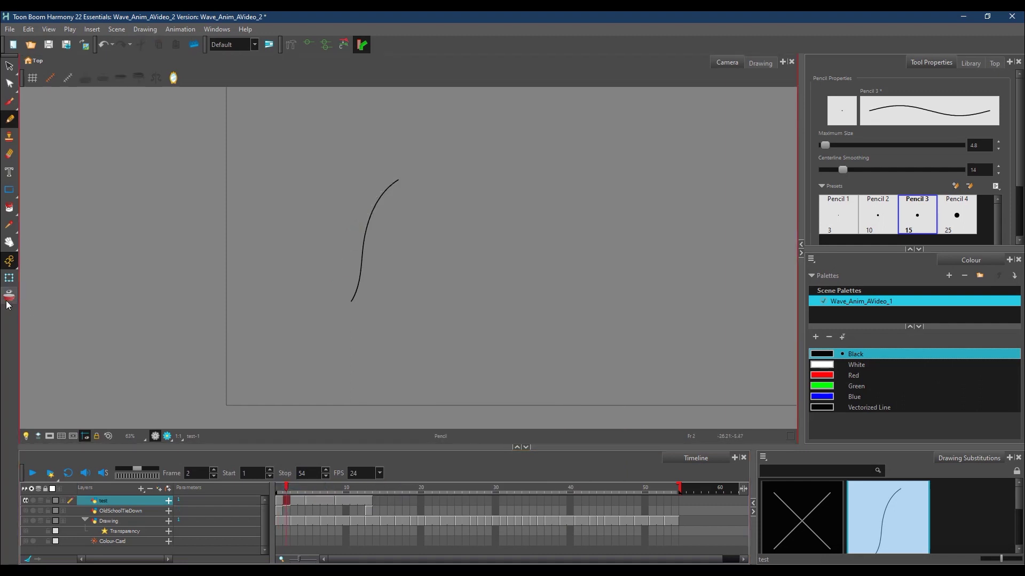
mouse_move(287, 488)
mouse_down()
mouse_move(363, 485)
mouse_move(287, 497)
mouse_move(369, 490)
mouse_move(306, 494)
mouse_up()
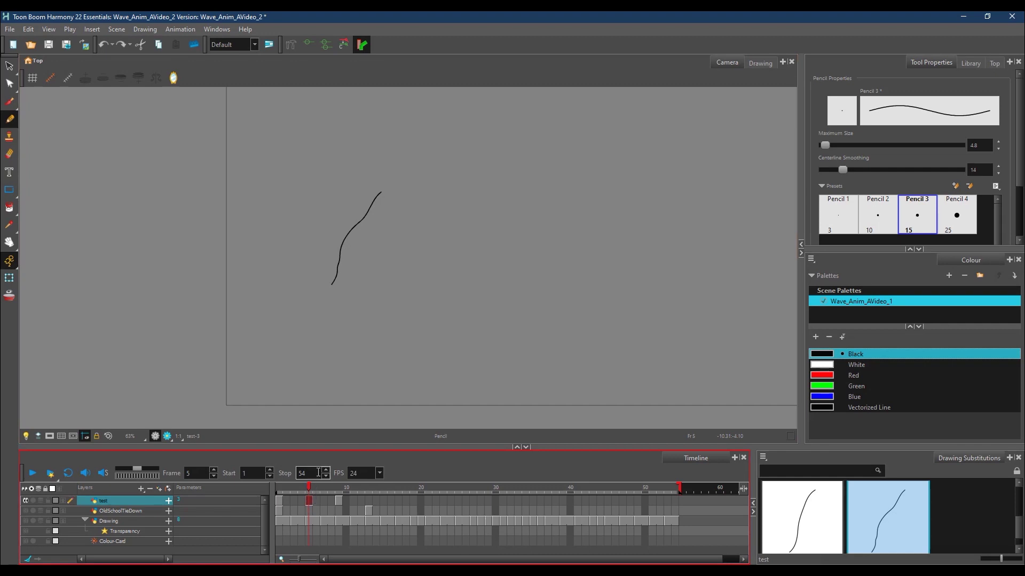
click(9, 298)
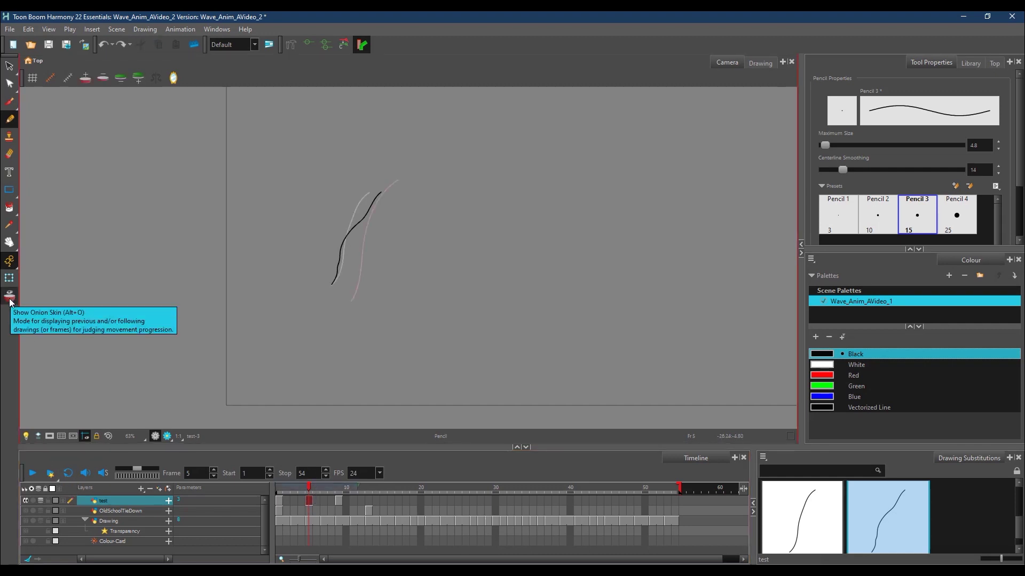
click(9, 65)
drag(396, 172, 386, 160)
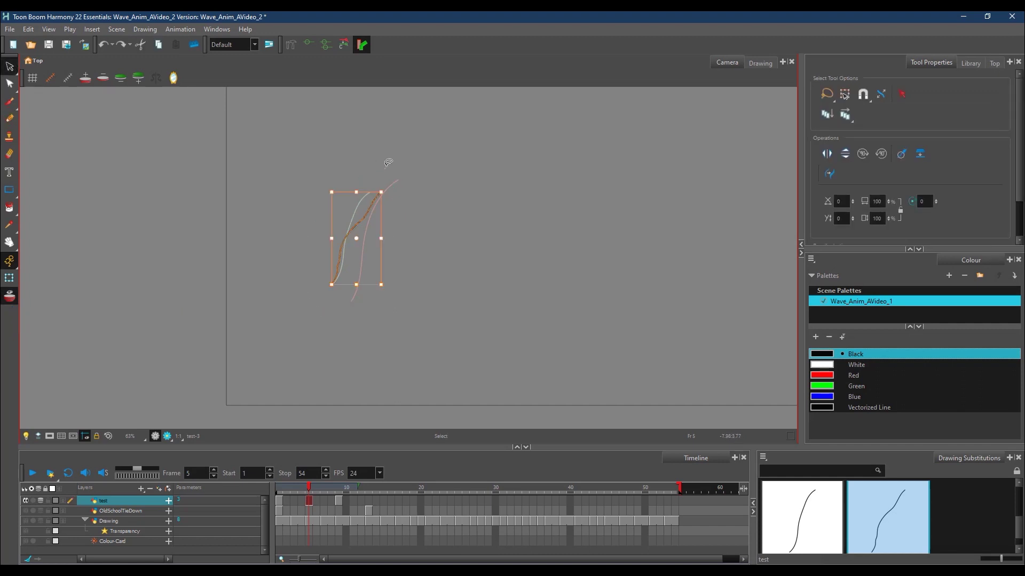
Step: With onion skin off, draw S-shaped Auto Taper brush strokes on frames 3 and 7 of the test layer
click(295, 501)
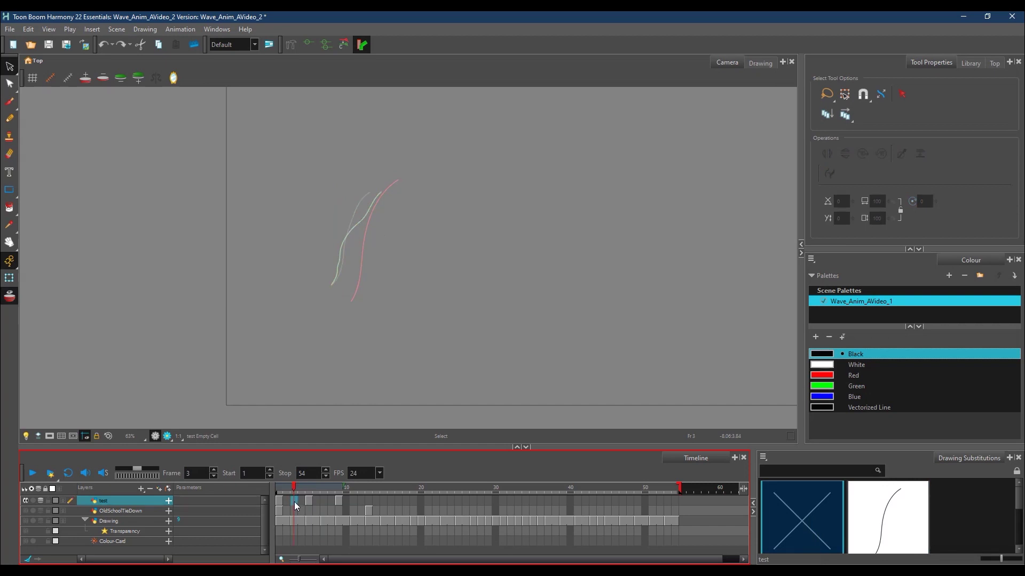
key(alt+o)
click(341, 236)
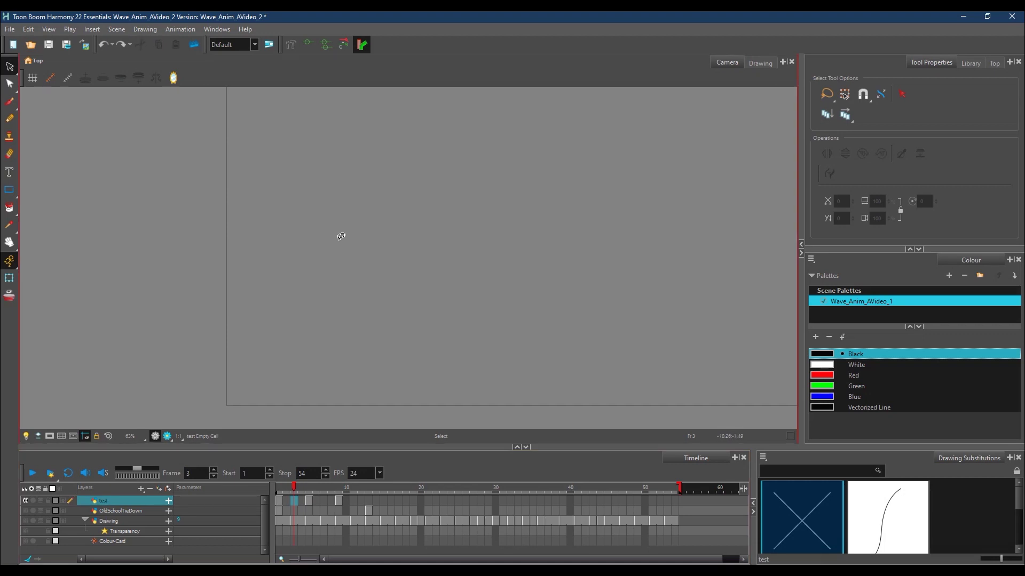
click(10, 101)
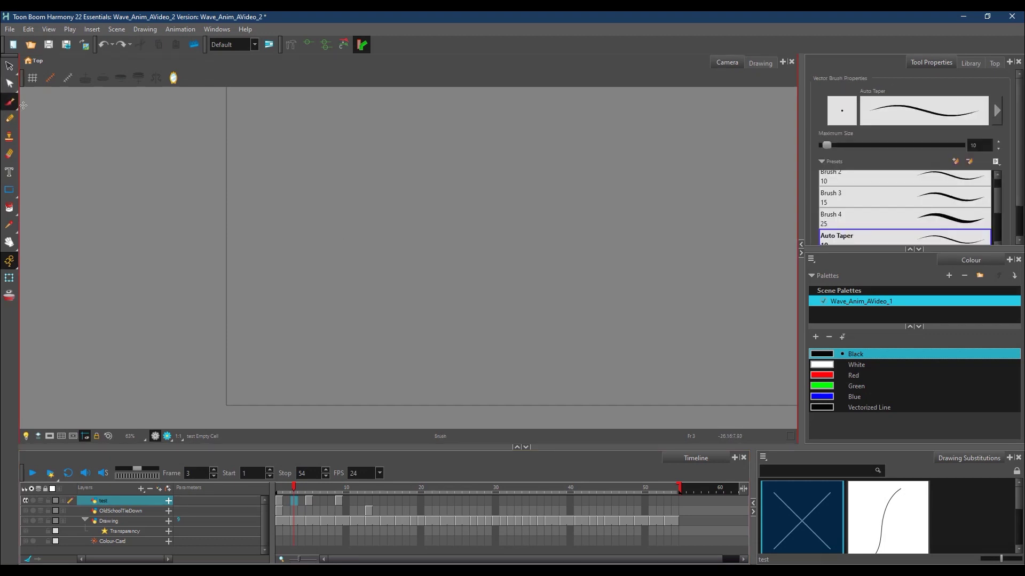
mouse_move(343, 274)
mouse_down()
mouse_move(359, 200)
mouse_move(380, 176)
mouse_up()
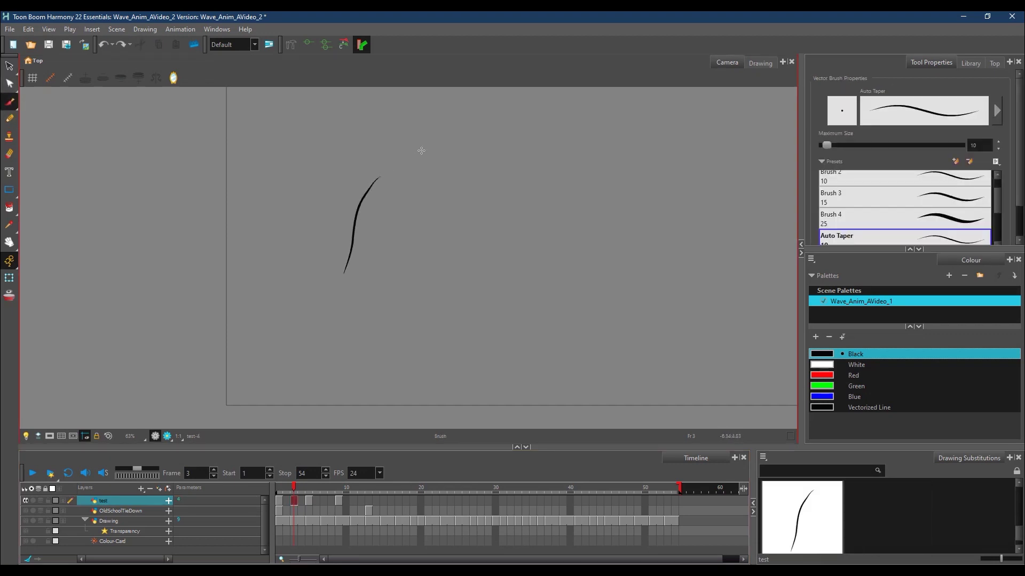
click(326, 489)
mouse_move(329, 282)
mouse_down()
mouse_move(352, 214)
mouse_move(380, 184)
mouse_up()
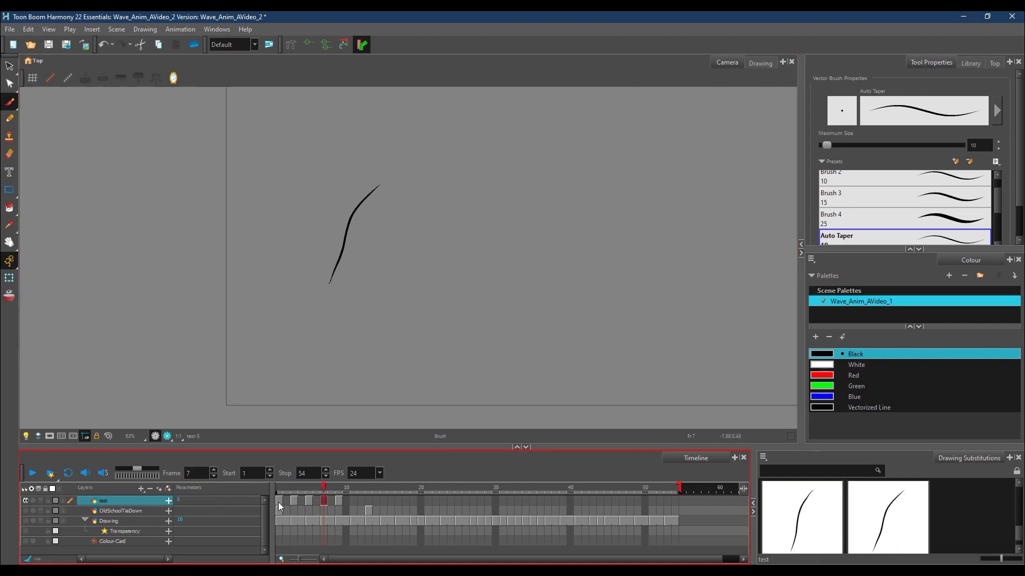
Step: Fill the empty cells across frames 1 to 11 of the test layer and scrub through the drawings
drag(279, 502, 358, 500)
right_click(350, 501)
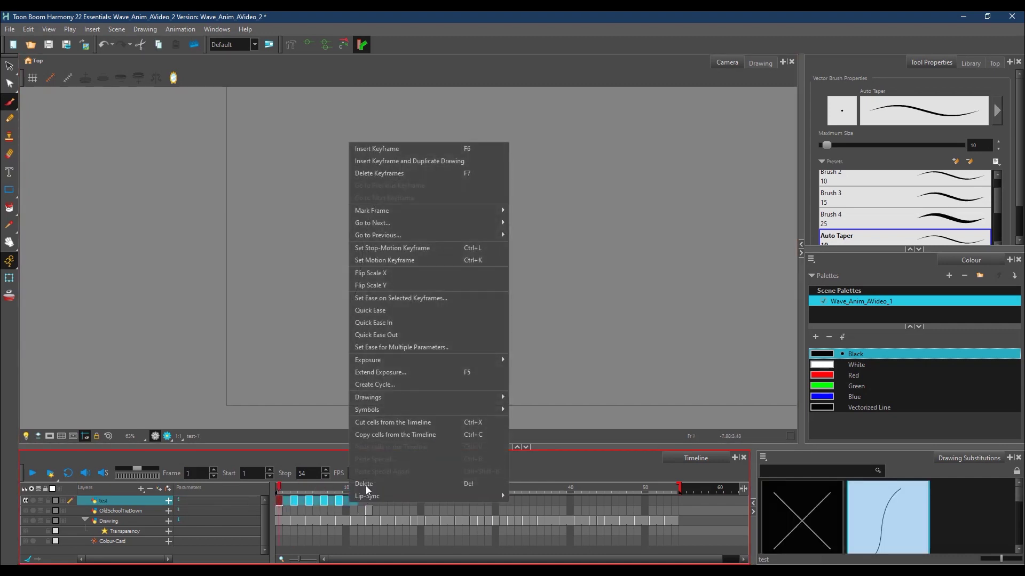
mouse_move(395, 361)
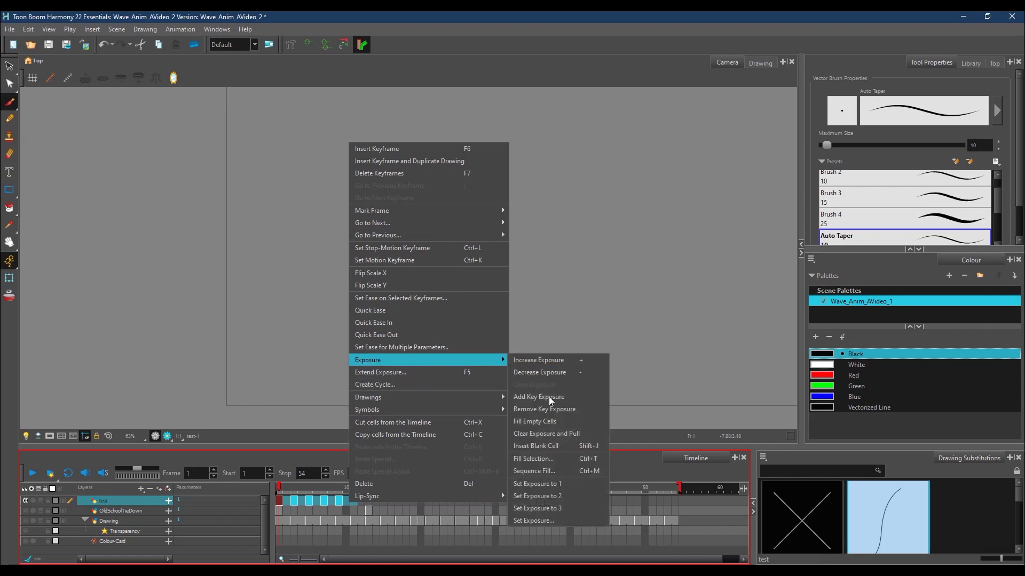
click(550, 421)
click(289, 488)
mouse_move(289, 488)
mouse_down()
mouse_move(367, 487)
mouse_move(275, 494)
mouse_move(331, 495)
mouse_move(292, 494)
mouse_move(326, 487)
mouse_up()
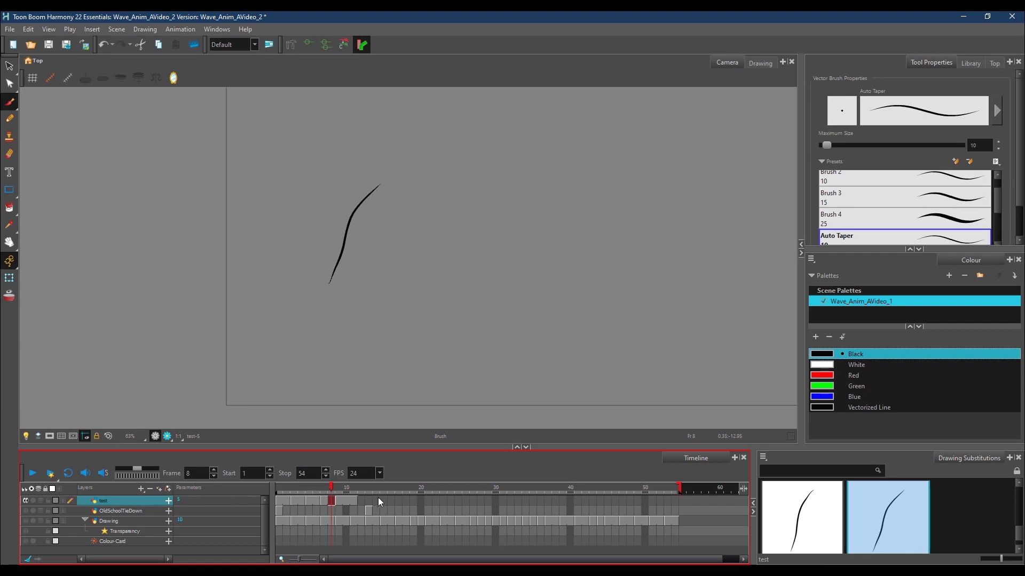
Step: Undo the cell fill and the brush strokes on frames 3 and 7, and return to frame 5
key(ctrl+z)
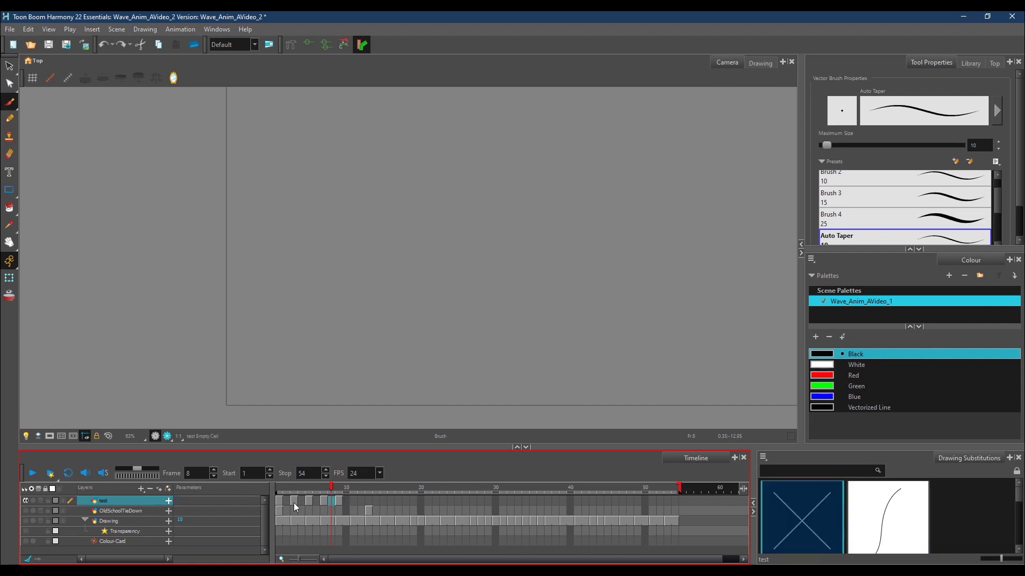
click(292, 502)
drag(295, 498, 331, 489)
click(309, 488)
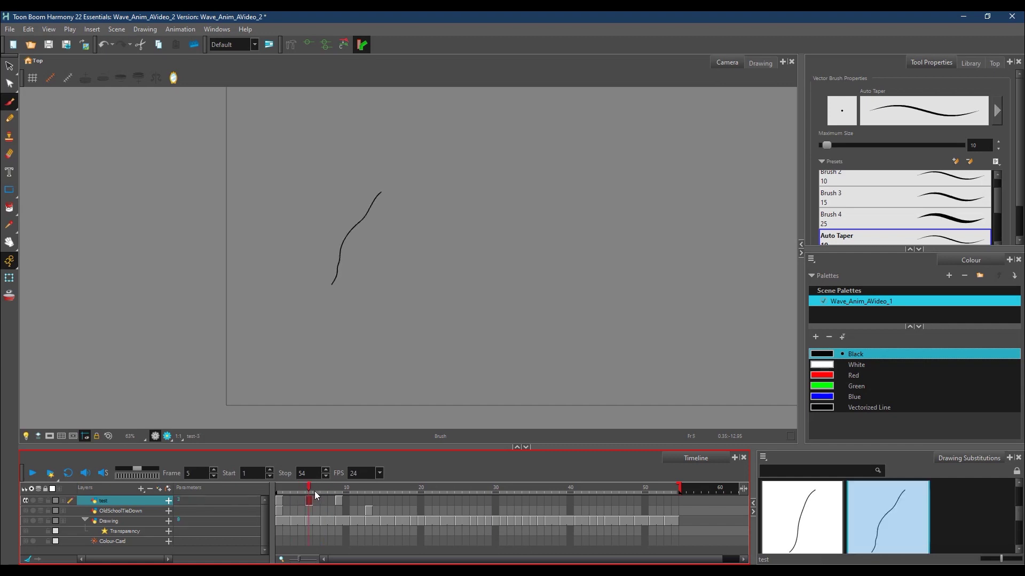
Step: Turn on onion skin and delete the wavy curve from frame 5 of the test layer
click(8, 297)
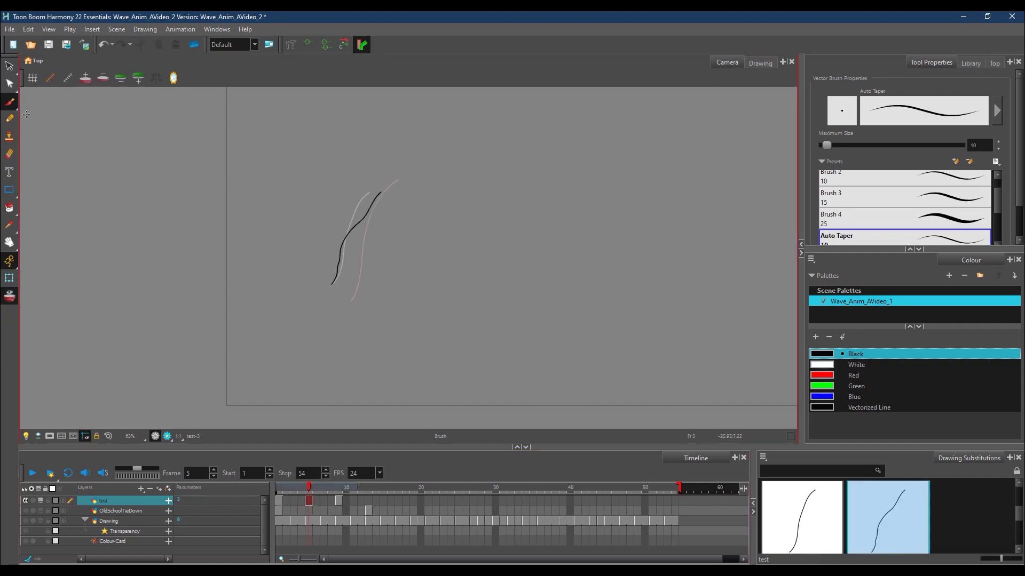
key(alt+s)
mouse_move(375, 167)
mouse_down()
mouse_move(312, 280)
mouse_move(380, 155)
mouse_up()
key(Delete)
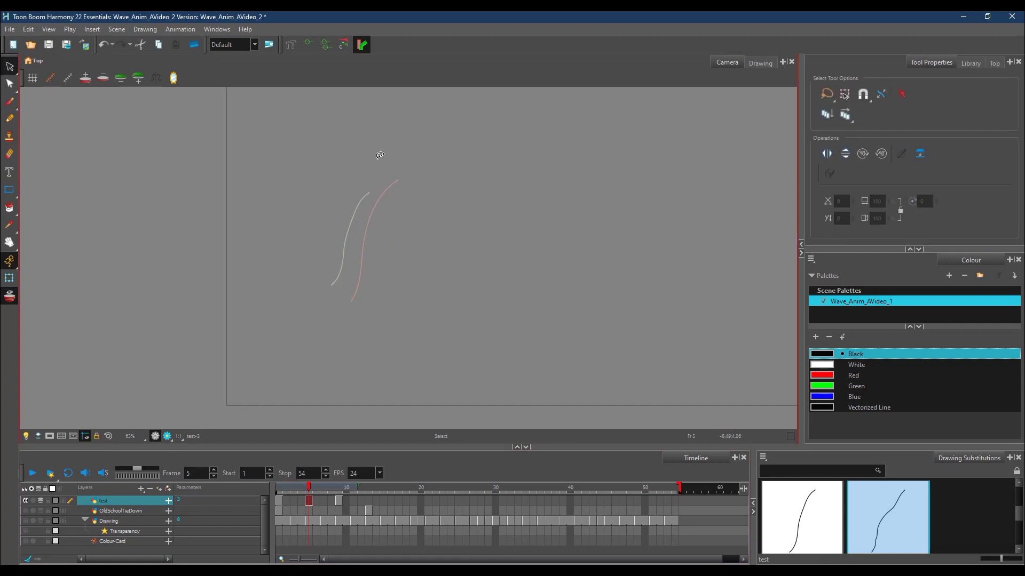
Step: Pencil a smooth in-between curve on frame 5, midway between the onion-skinned ones, and another on frame 3 between frames 1 and 5
click(10, 119)
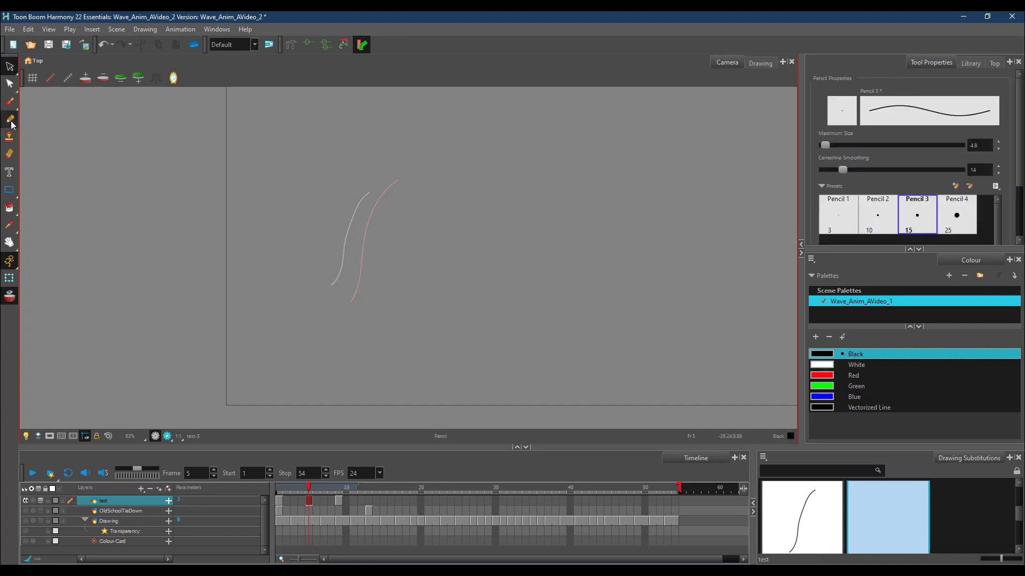
drag(339, 293, 367, 204)
key(ctrl+z)
drag(334, 293, 382, 184)
key(ctrl+z)
drag(334, 293, 382, 184)
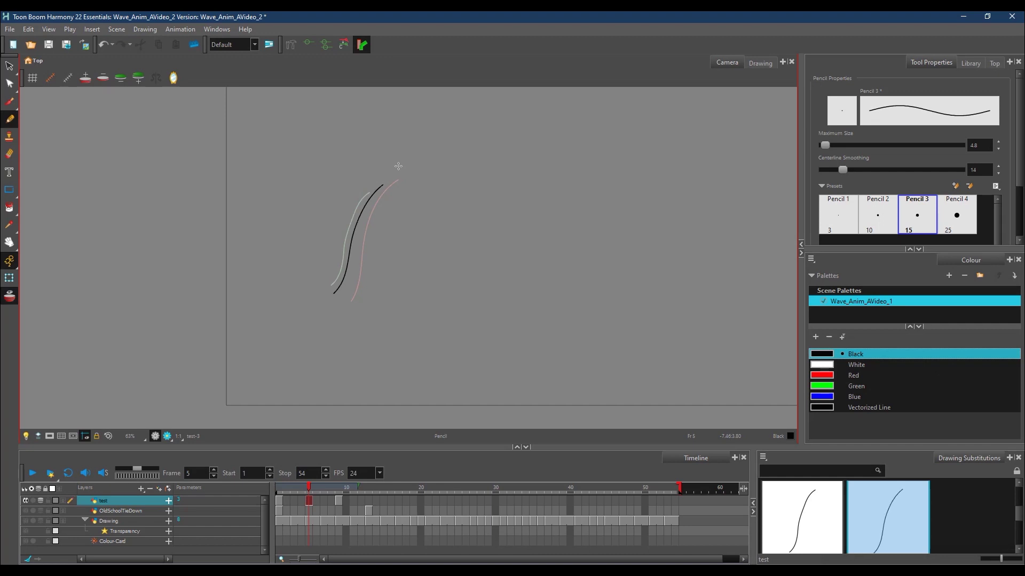
click(294, 487)
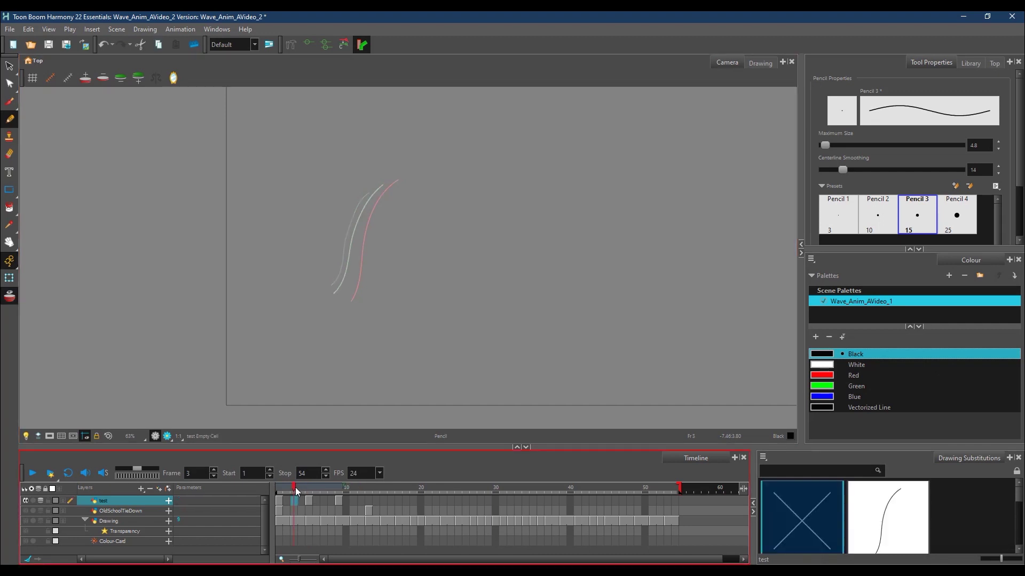
mouse_move(344, 297)
mouse_down()
mouse_move(363, 226)
mouse_move(395, 180)
mouse_up()
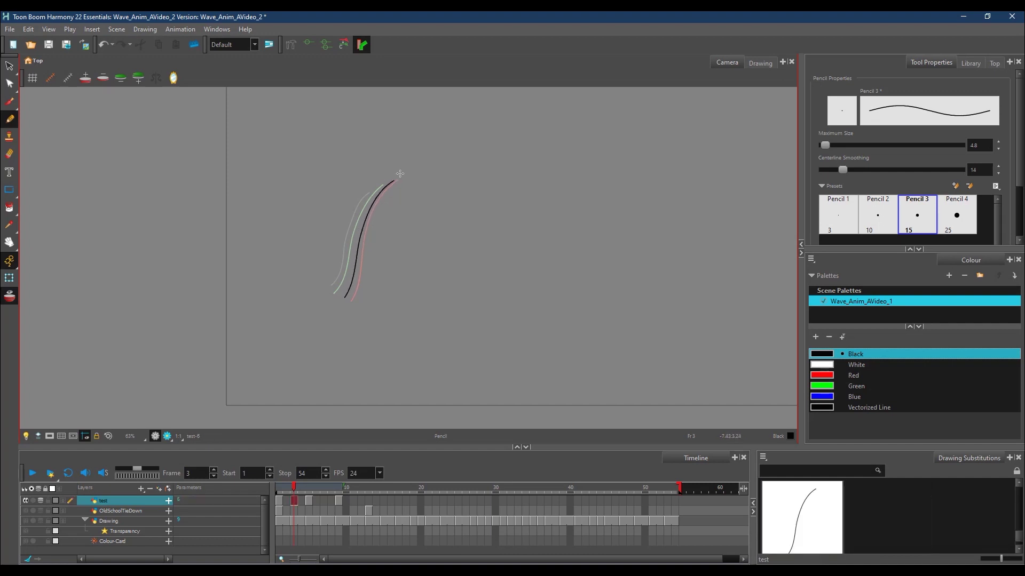
Step: Examine the control points of the curves on frames 3 and 1 of the test layer with the Contour Editor
key(ctrl+a)
key(alt+q)
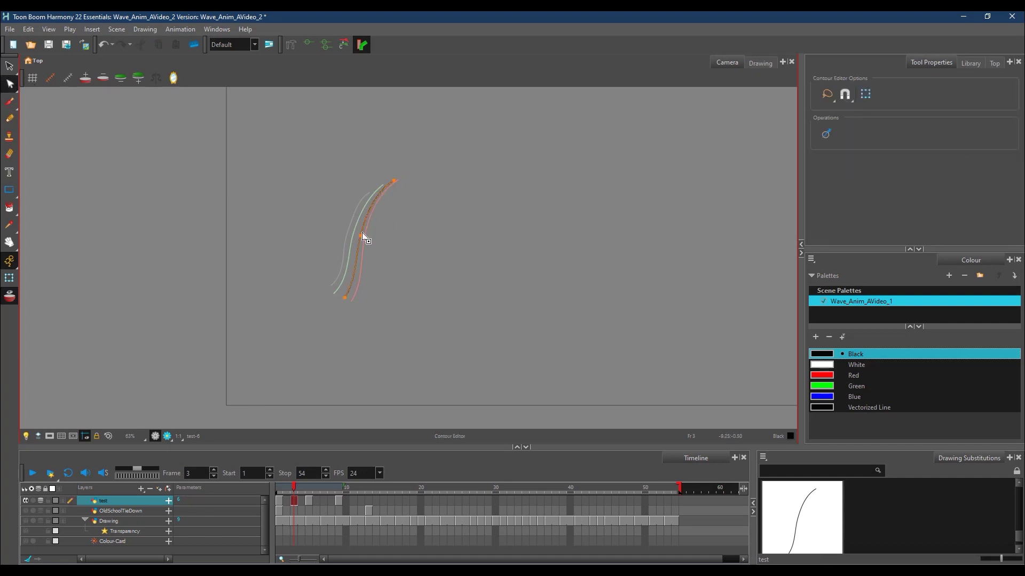
click(366, 211)
key(comma)
key(comma)
click(365, 243)
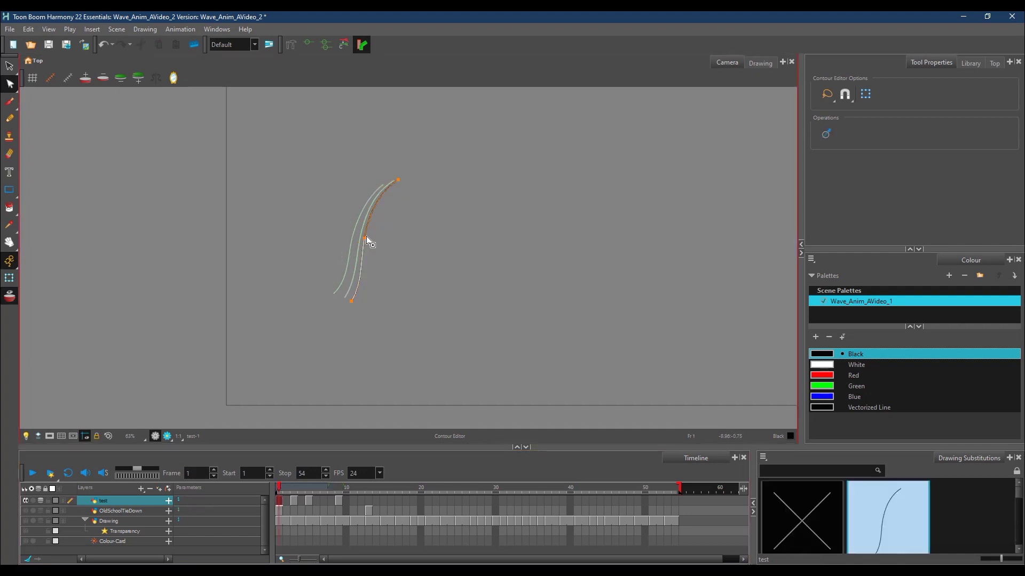
click(366, 239)
Step: Examine how the control points are spaced on the test layer's curves at frames 5 and 9
click(311, 487)
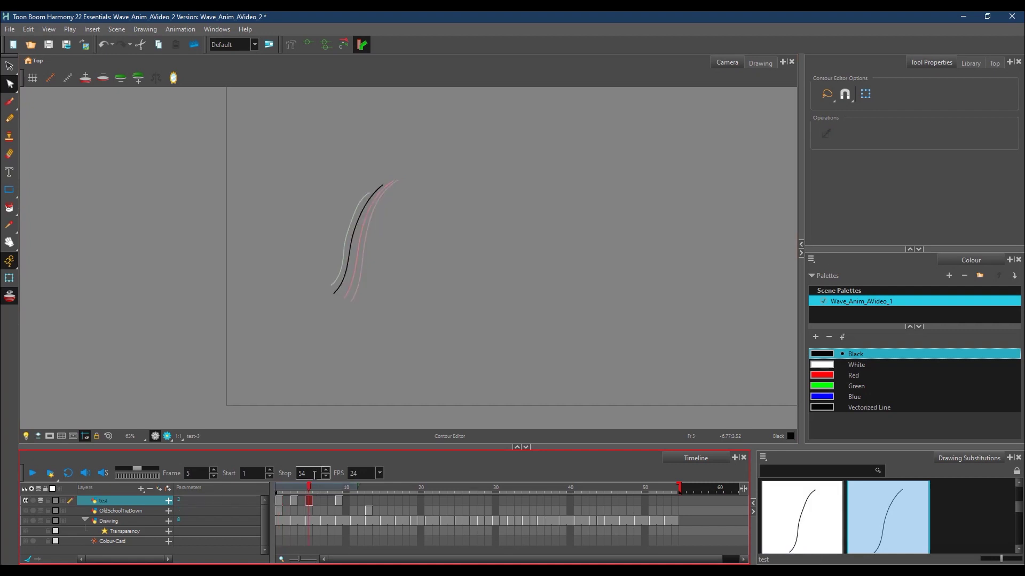
click(354, 234)
drag(359, 216, 359, 212)
click(341, 501)
click(354, 213)
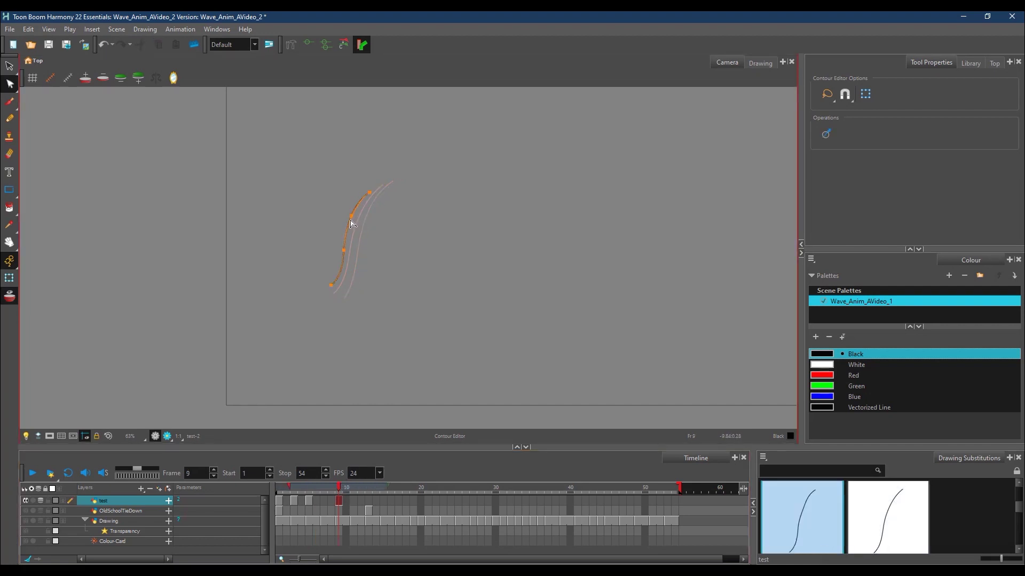
click(343, 251)
click(331, 284)
Step: Pencil an in-between curve on frame 7 of the test layer, midway between the onion-skinned curves of frames 5 and 9
click(324, 501)
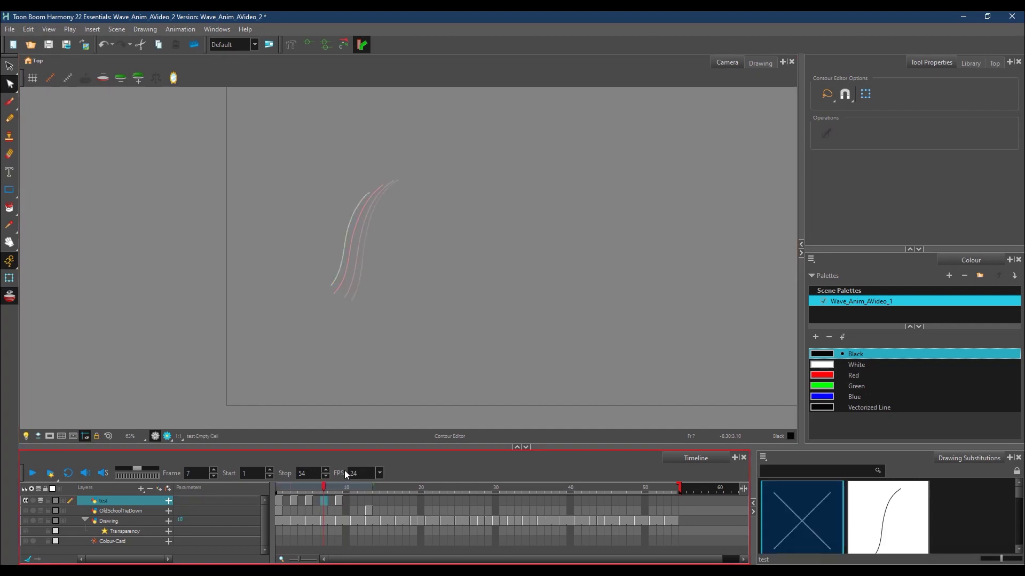
key(alt+b)
key(alt+x)
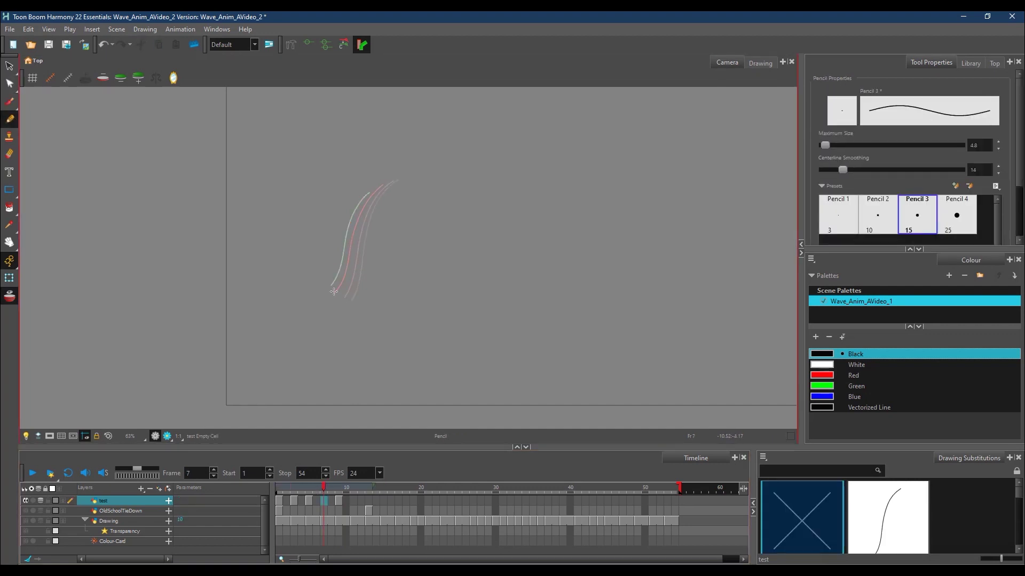
mouse_move(333, 287)
mouse_down()
mouse_move(353, 218)
mouse_move(376, 188)
mouse_up()
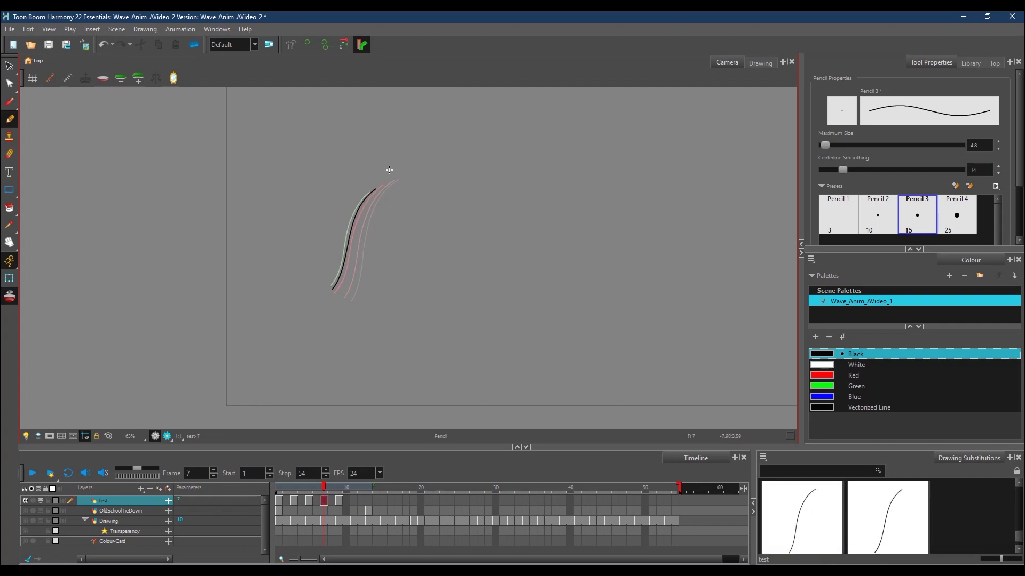
Step: Fill the empty cells of the test layer across frames 1 to 12
click(279, 501)
shift+click(364, 499)
right_click(364, 499)
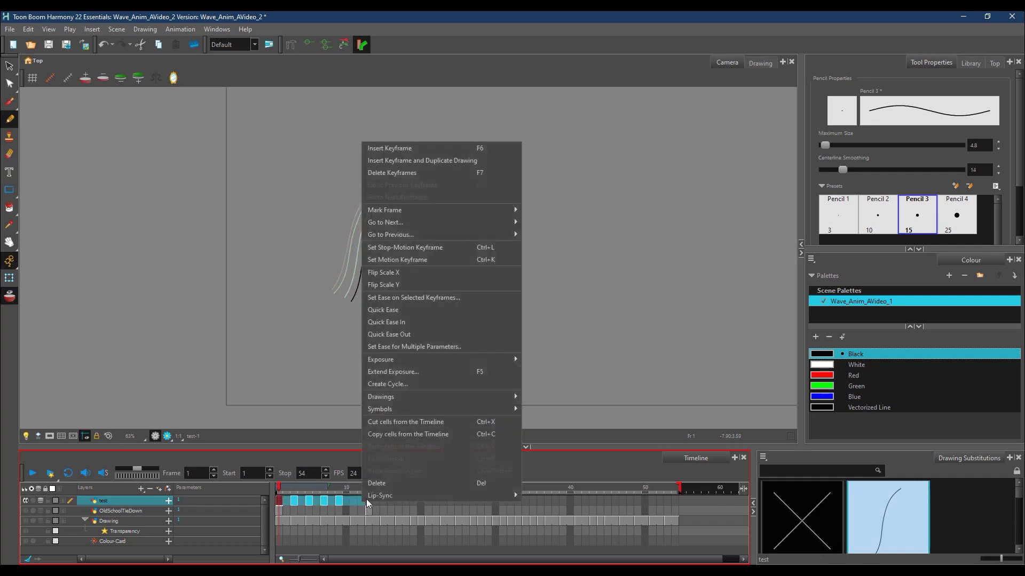
mouse_move(417, 415)
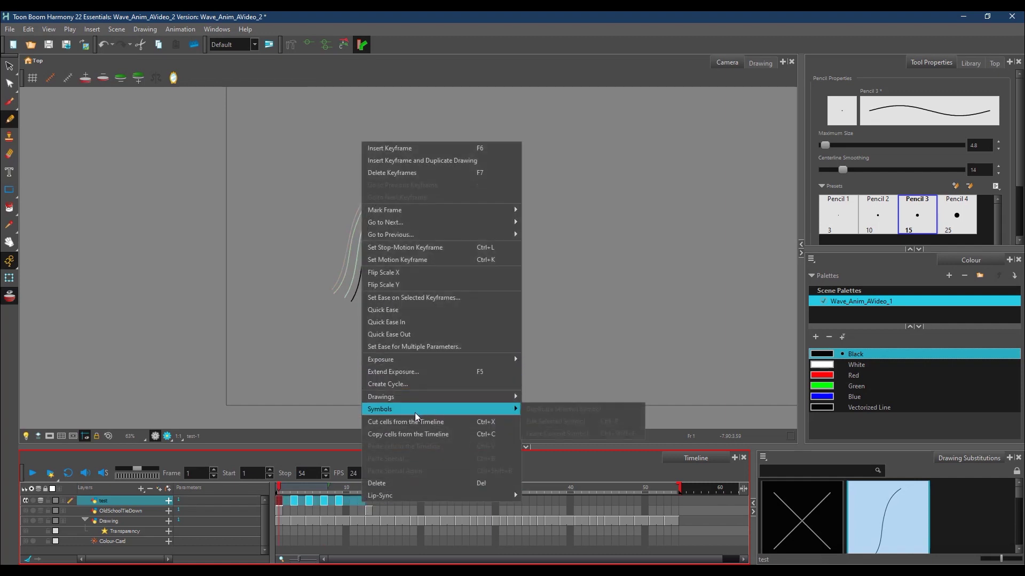
mouse_move(427, 359)
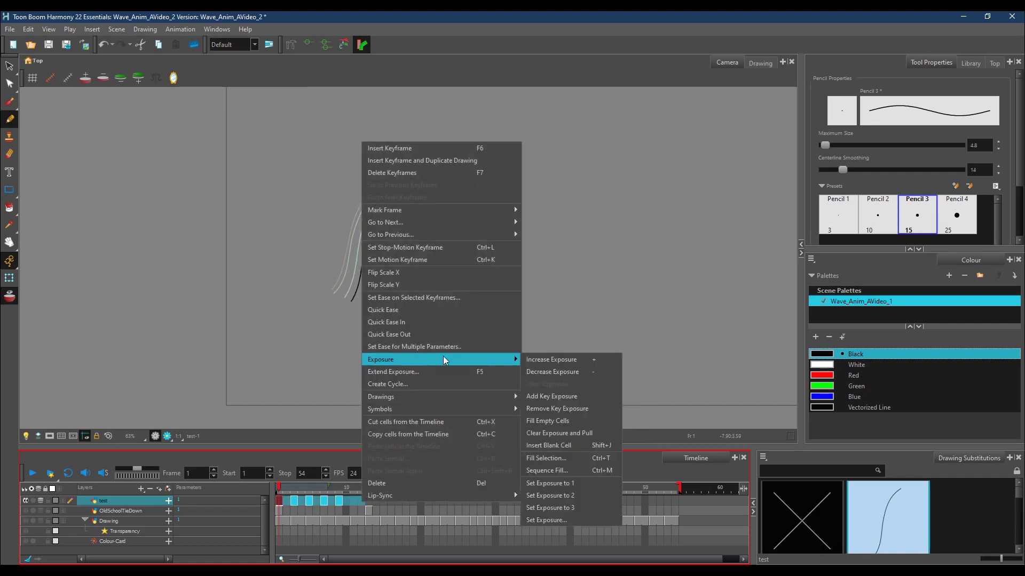
click(574, 421)
Step: Turn off onion skin and scrub through the test layer's curve drawings from frame 1 to frame 11
click(10, 295)
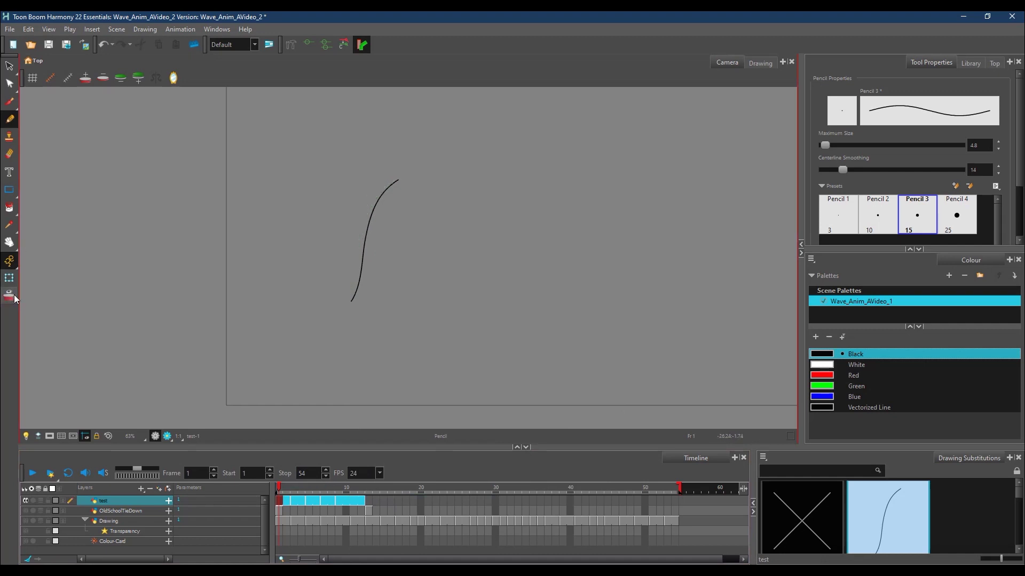
click(283, 494)
mouse_move(283, 493)
mouse_down()
mouse_move(346, 482)
mouse_move(264, 492)
mouse_move(366, 483)
mouse_move(270, 490)
mouse_move(358, 474)
mouse_up()
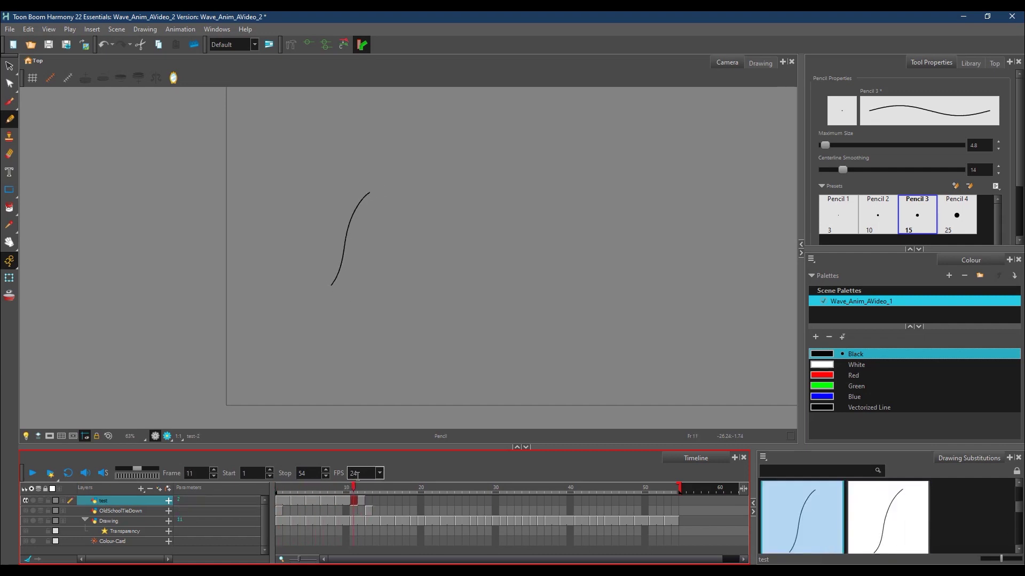
mouse_move(284, 491)
mouse_down()
mouse_move(365, 490)
mouse_move(276, 495)
mouse_move(357, 487)
mouse_move(286, 490)
mouse_up()
Step: Pencil a second body line, a round head and a short arm shape beside the curve on frame 1 of the test layer
click(281, 498)
click(284, 498)
mouse_move(421, 189)
mouse_down()
mouse_move(396, 292)
mouse_move(373, 316)
mouse_up()
mouse_move(451, 140)
mouse_down()
mouse_move(401, 139)
mouse_move(433, 127)
mouse_up()
mouse_move(417, 206)
mouse_down()
mouse_move(430, 246)
mouse_move(438, 240)
mouse_move(428, 248)
mouse_up()
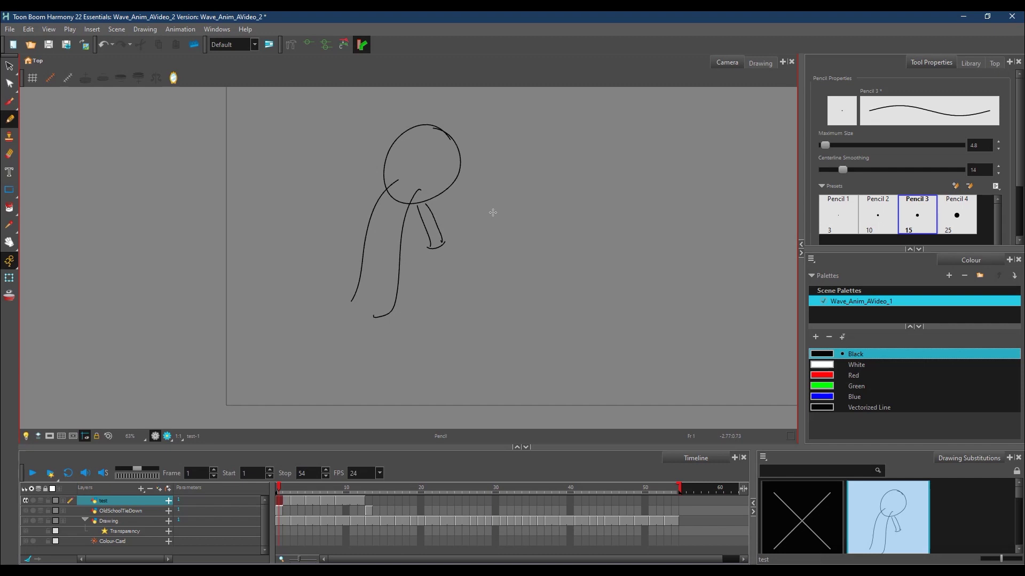
Step: Undo the extra body line, head and arm strokes on frame 1, leaving only the original curve
key(ctrl+z)
key(ctrl+z)
key(ctrl+z)
key(ctrl+z)
key(ctrl+z)
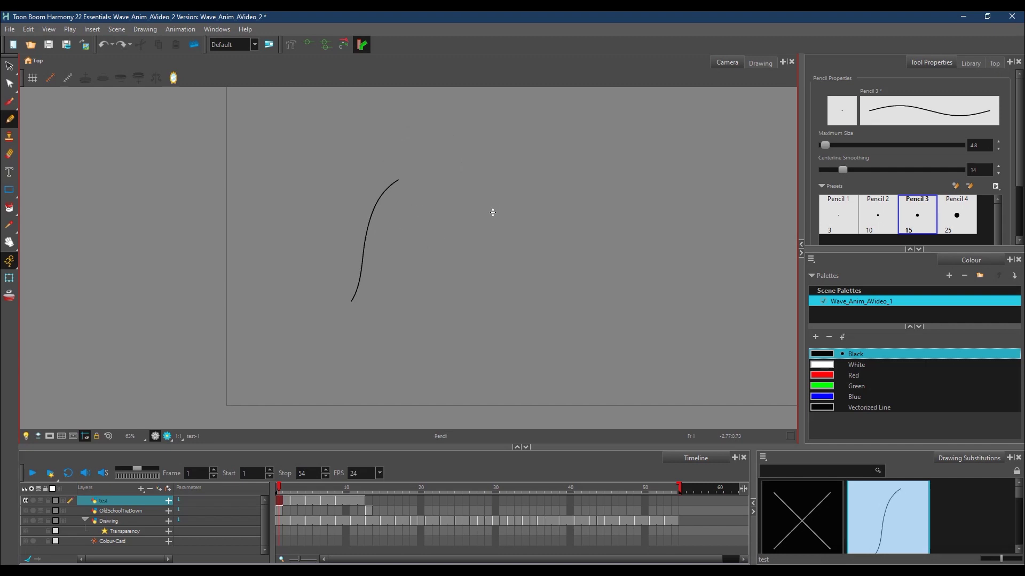
Step: Hide the test layer, show OldSchoolTieDown, Drawing and Transparency, and make OldSchoolTieDown the active layer
click(25, 500)
click(25, 511)
click(25, 521)
click(25, 531)
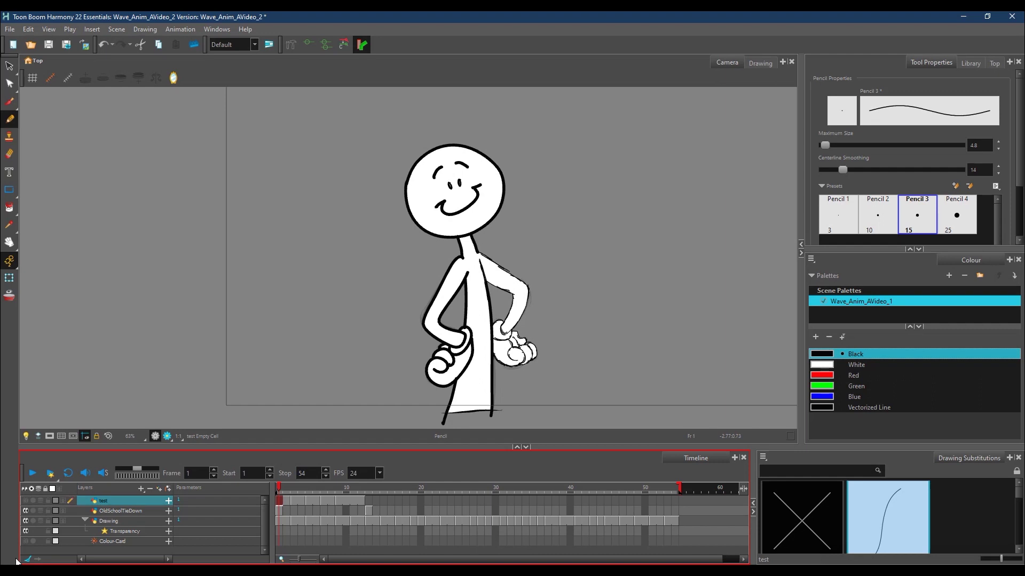
click(122, 512)
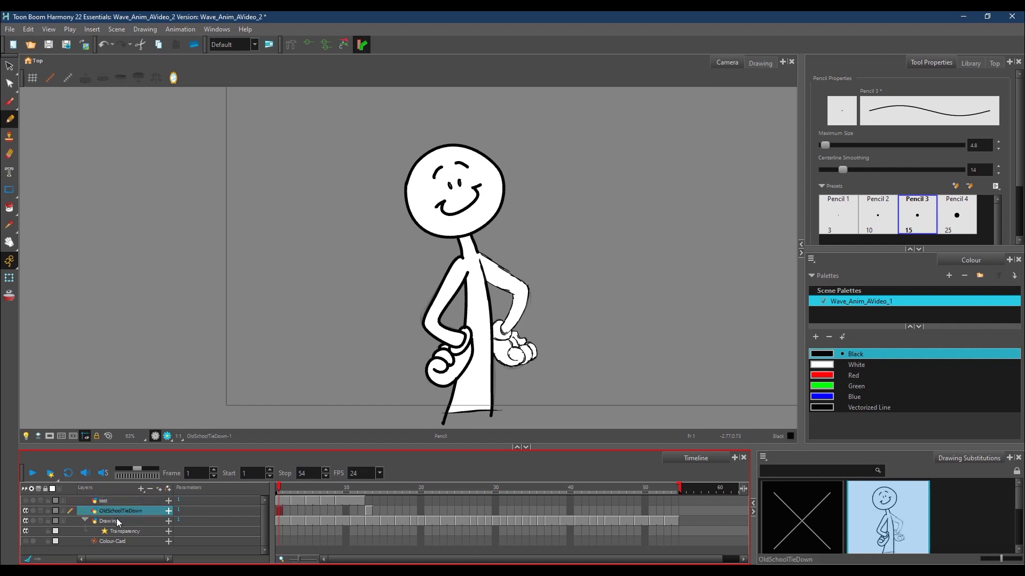
Step: Turn on onion skin and pencil rough vertical strokes for one edge of the torso on frame 7 of OldSchoolTieDown
click(313, 495)
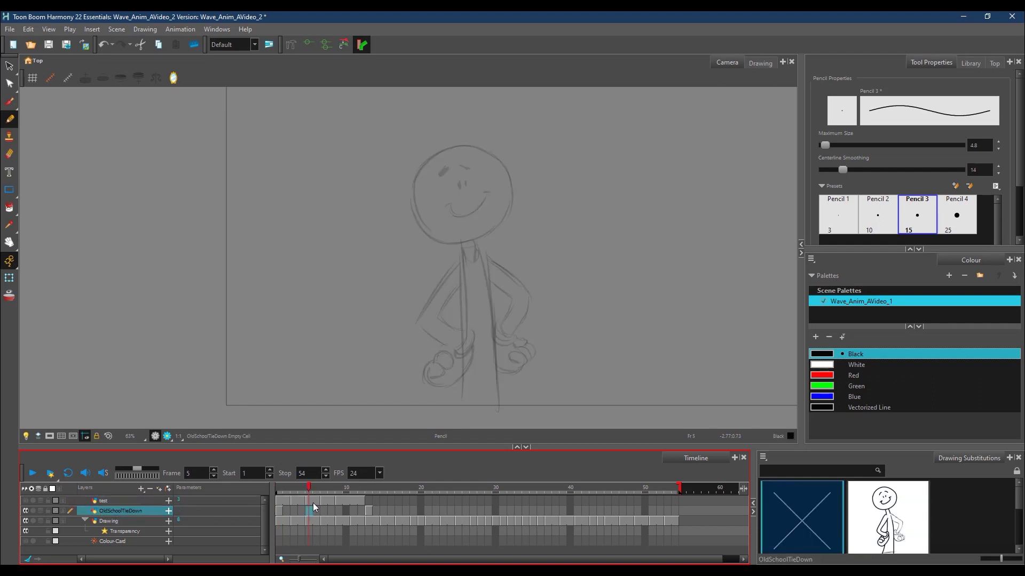
click(10, 296)
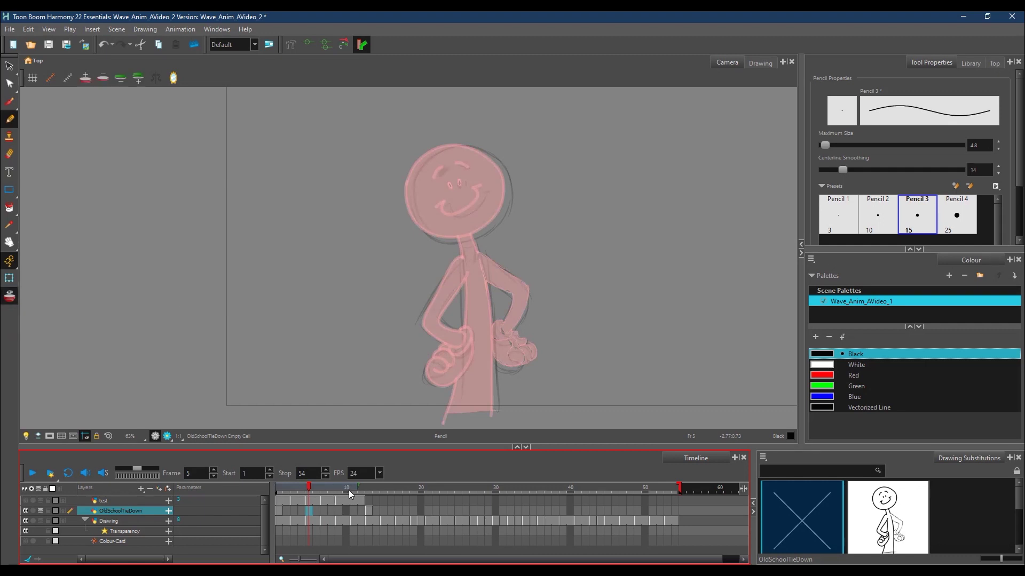
click(324, 489)
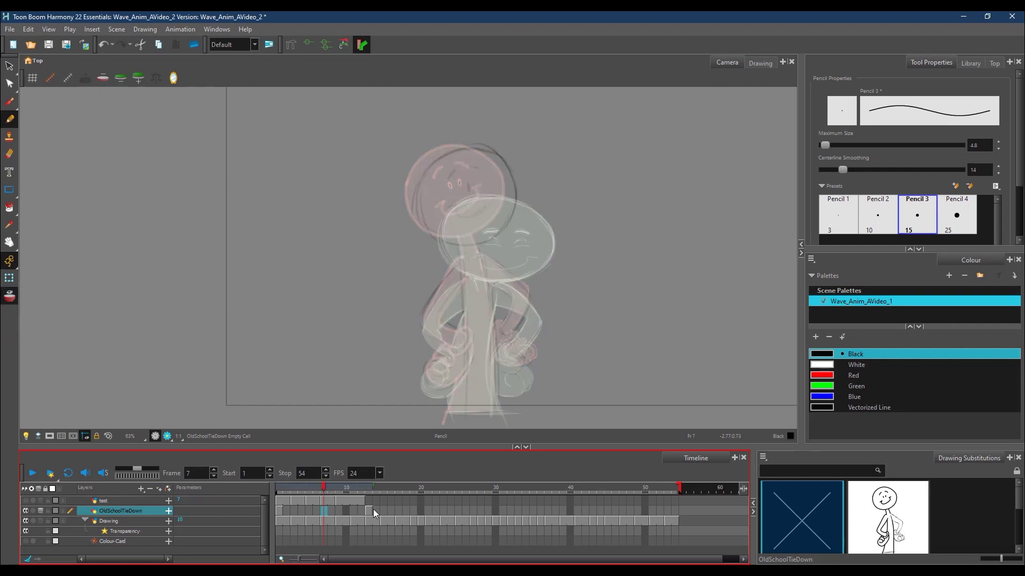
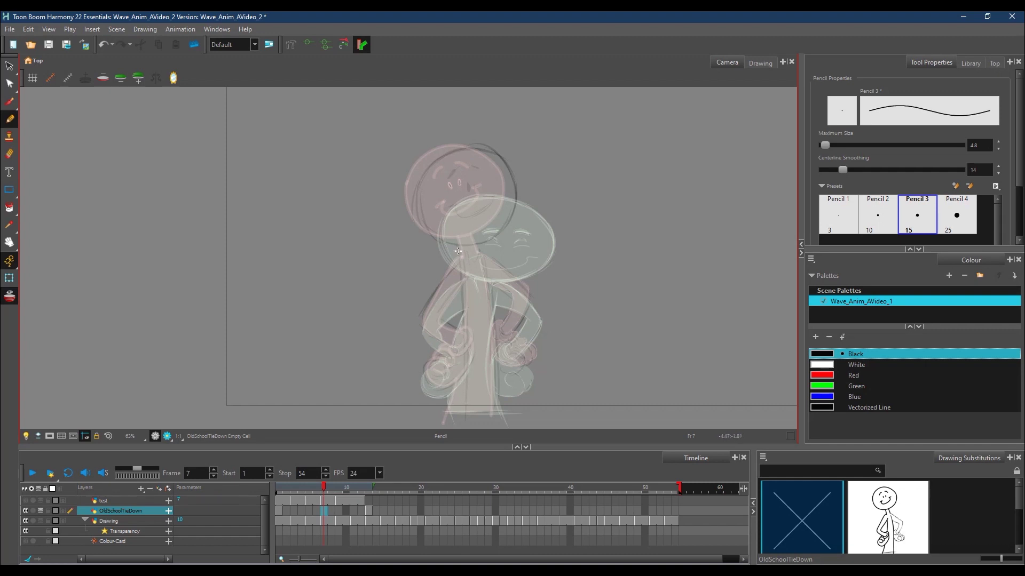
mouse_move(459, 248)
mouse_down()
mouse_move(457, 418)
mouse_move(464, 293)
mouse_move(460, 405)
mouse_move(463, 320)
mouse_up()
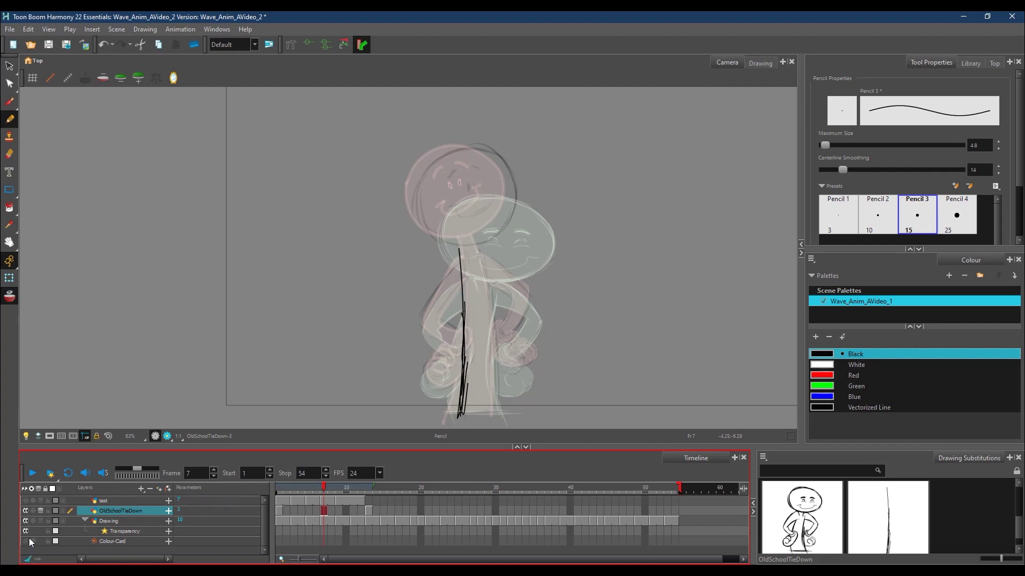
Step: Hide the Drawing layer, turn off onion skin, and fill OldSchoolTieDown's empty cells across frames 1 to 15
click(25, 520)
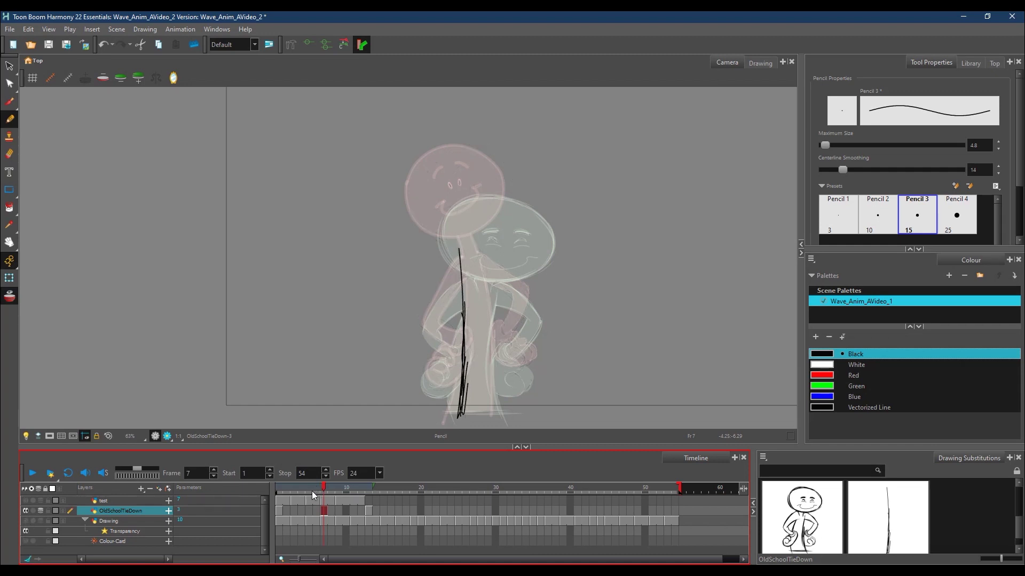
click(28, 527)
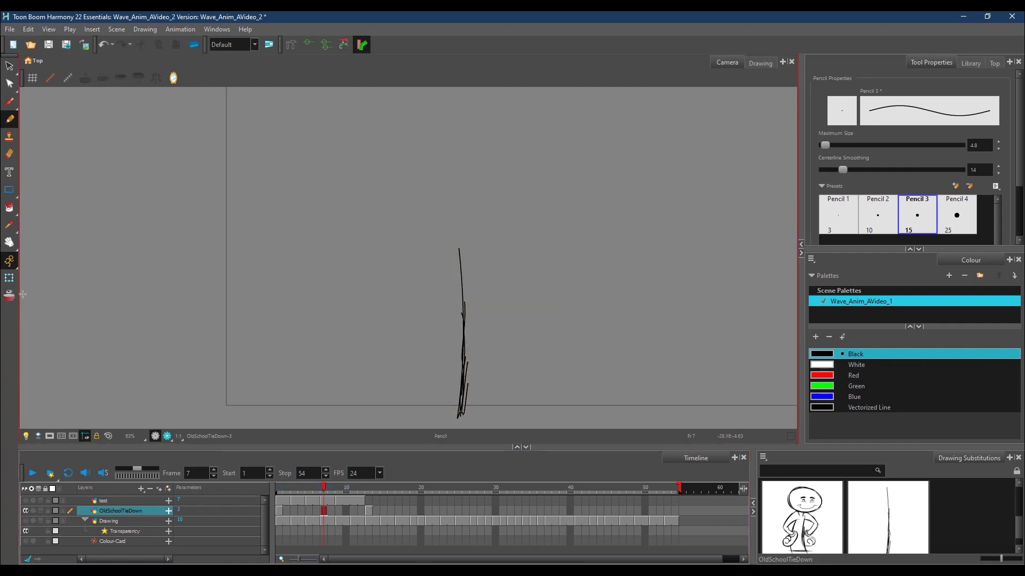
mouse_move(323, 488)
mouse_down()
mouse_move(281, 489)
mouse_move(386, 486)
mouse_move(286, 487)
mouse_move(315, 486)
mouse_move(301, 496)
mouse_move(325, 510)
mouse_move(376, 511)
mouse_up()
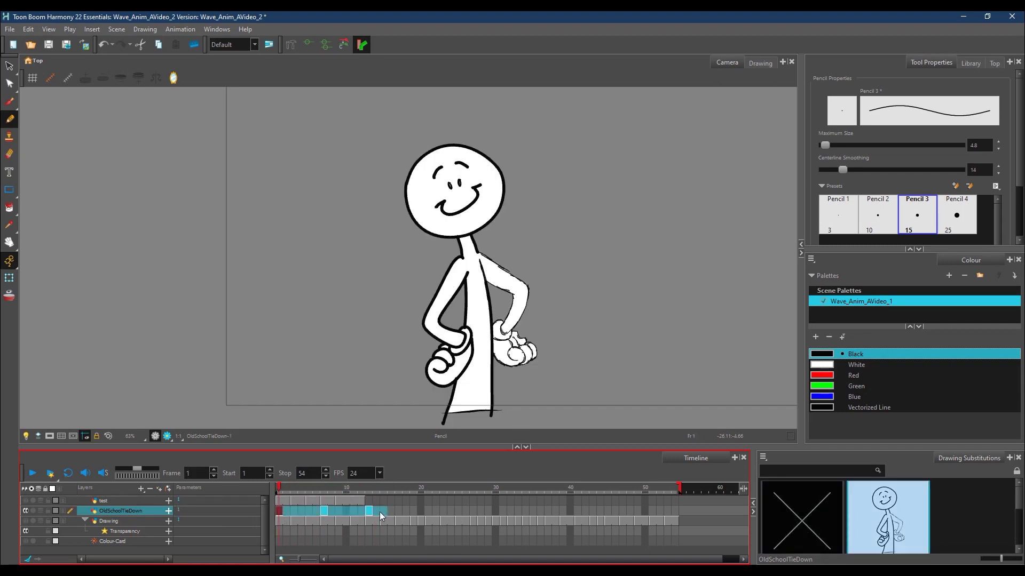
right_click(380, 511)
mouse_move(427, 373)
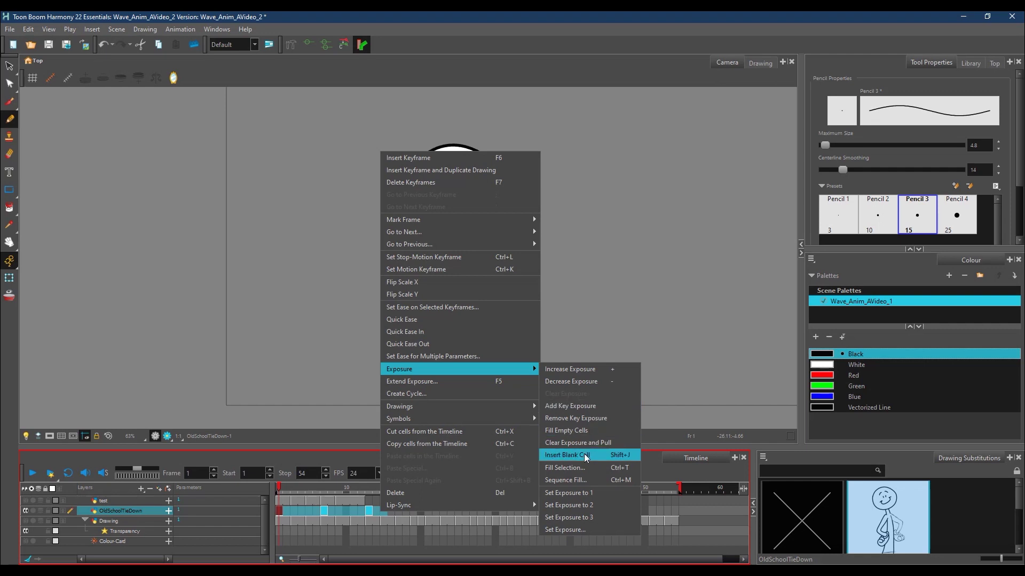
click(582, 430)
Step: Pencil a small arrow pointing at the torso line on frame 7 and another pointing away from the lower body on frame 13
drag(279, 489, 332, 488)
key(comma)
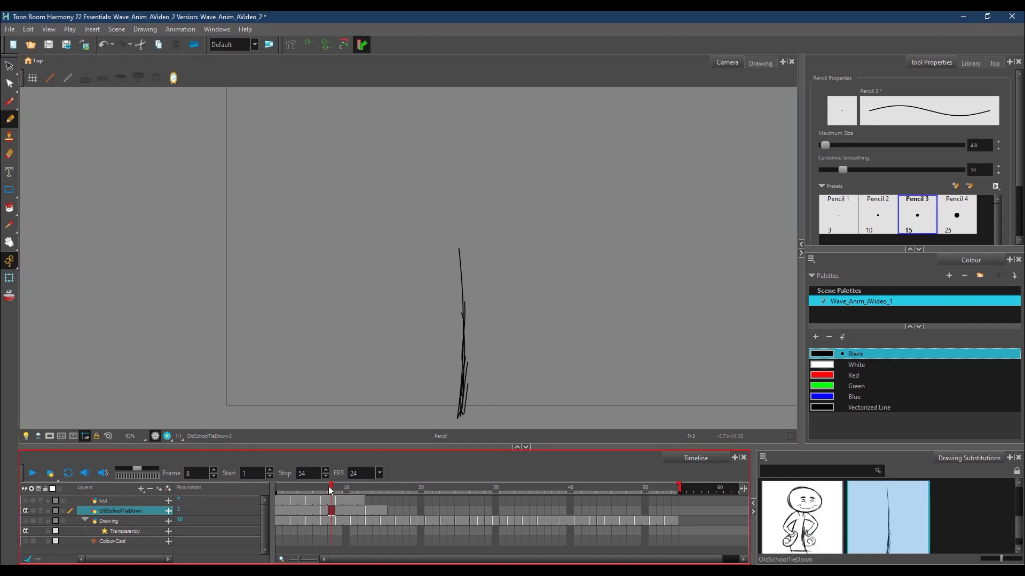
key(comma)
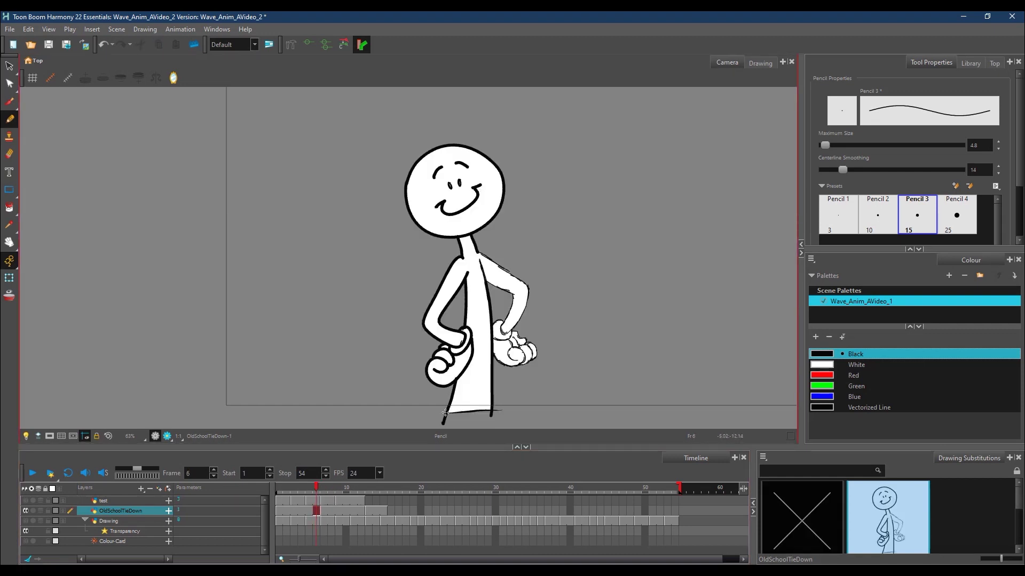
drag(317, 490, 327, 492)
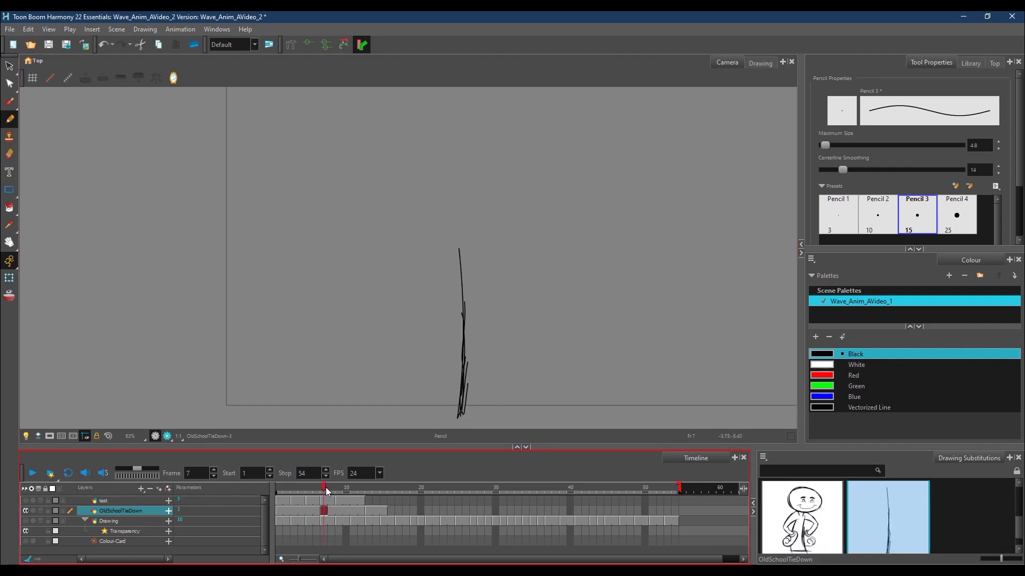
drag(442, 377, 457, 375)
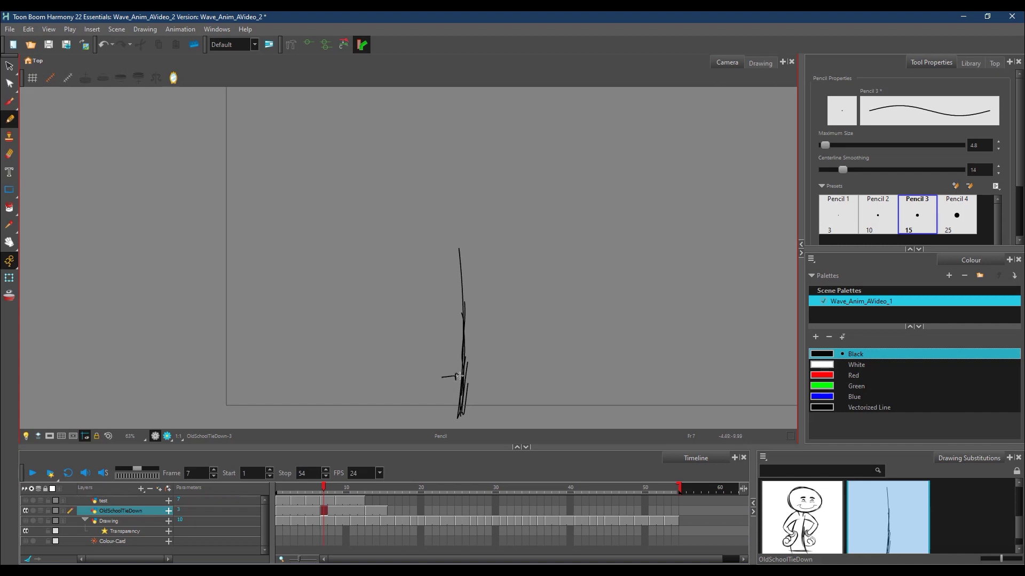
mouse_move(324, 490)
mouse_down()
mouse_move(316, 488)
mouse_move(331, 487)
mouse_up()
click(368, 490)
drag(438, 403, 424, 403)
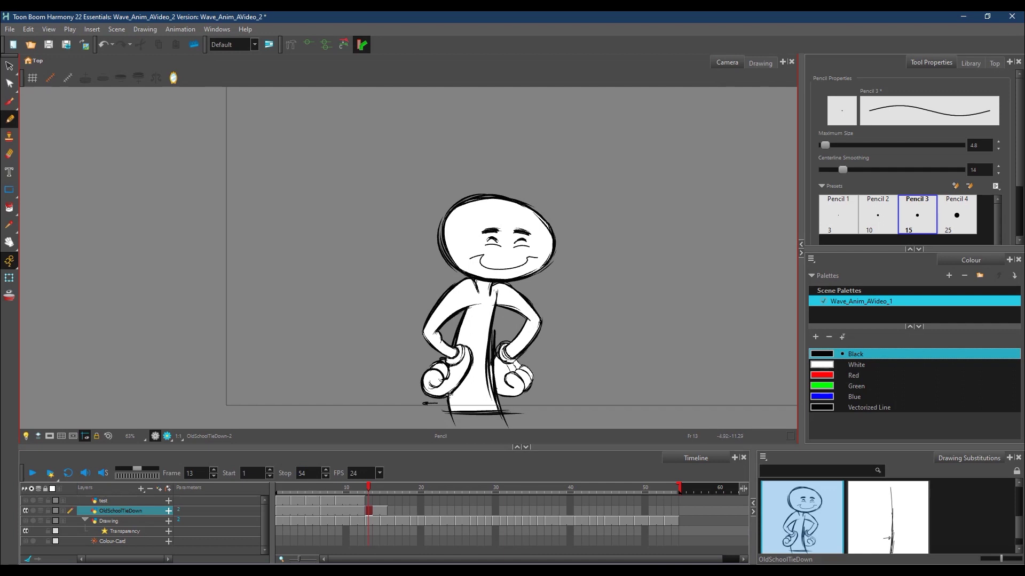
Step: Select and delete all the strokes on frame 7 of OldSchoolTieDown
click(325, 489)
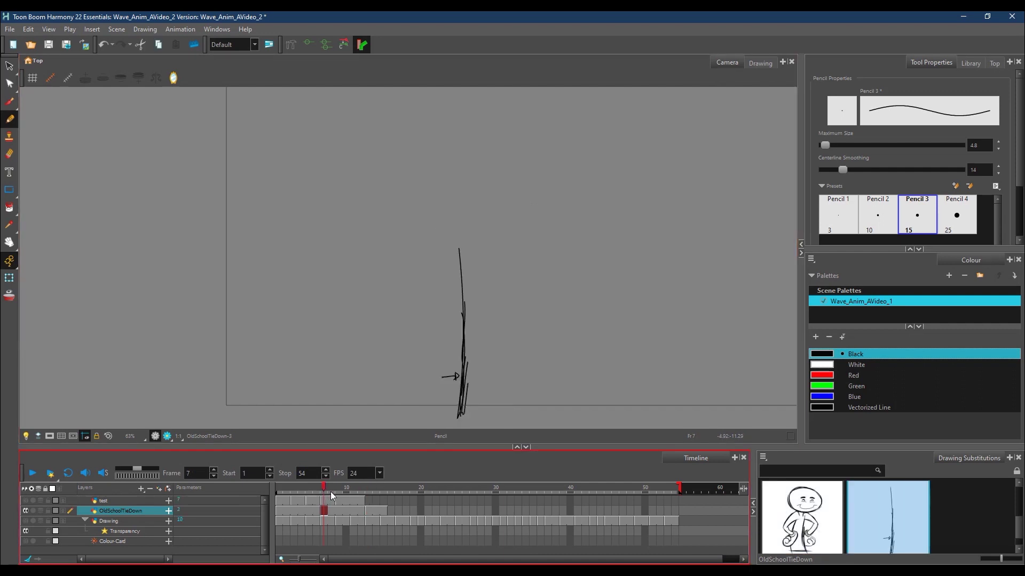
key(alt+s)
mouse_move(476, 236)
mouse_down()
mouse_move(464, 419)
mouse_move(470, 220)
mouse_up()
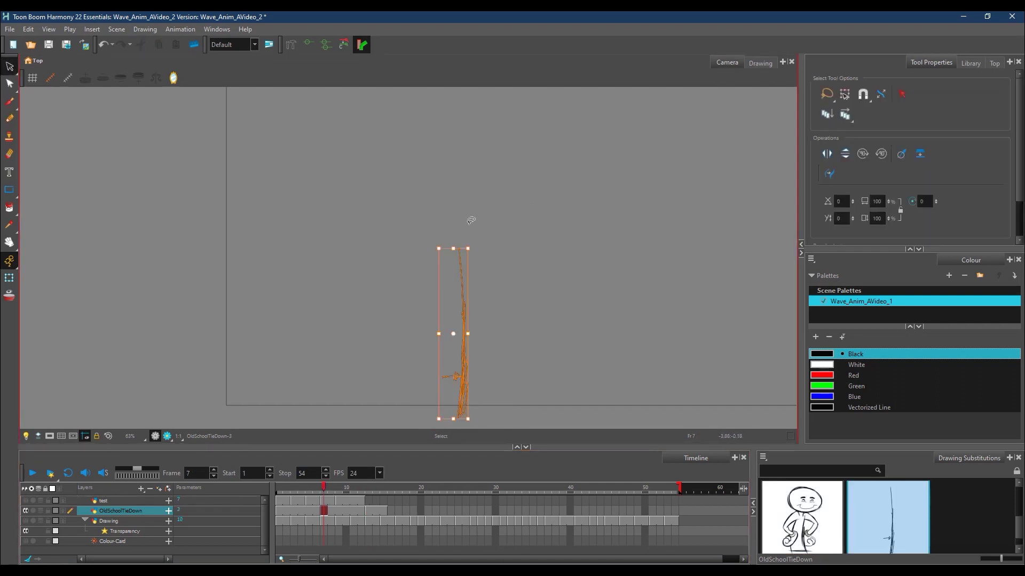
key(Delete)
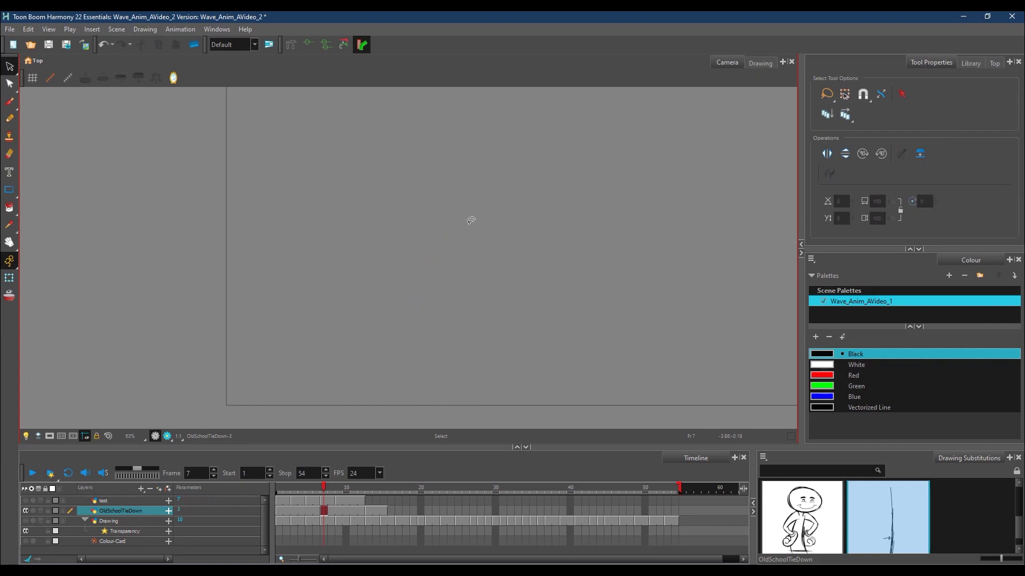
Step: Turn onion skin back on and select the test layer
click(10, 298)
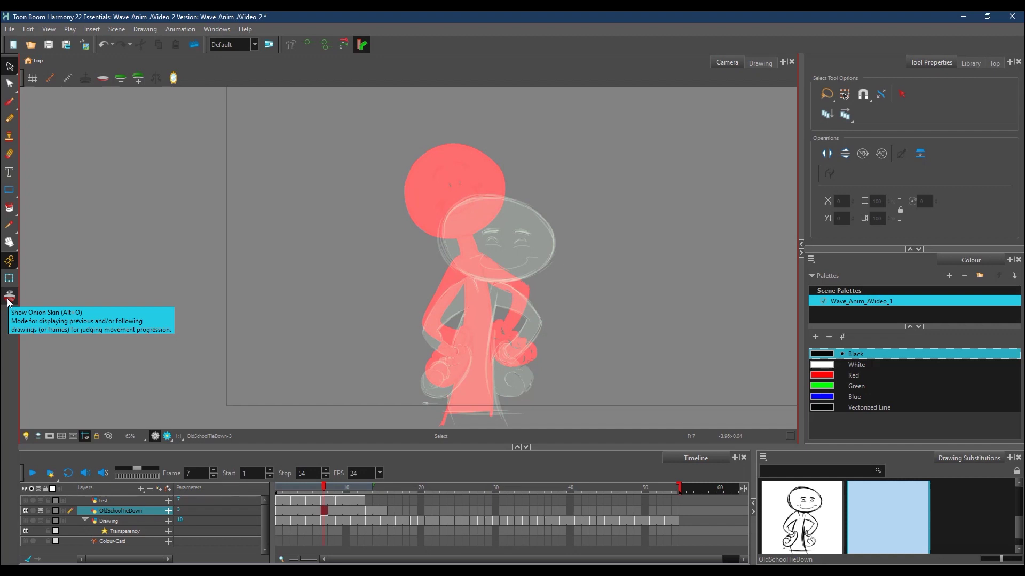
click(133, 502)
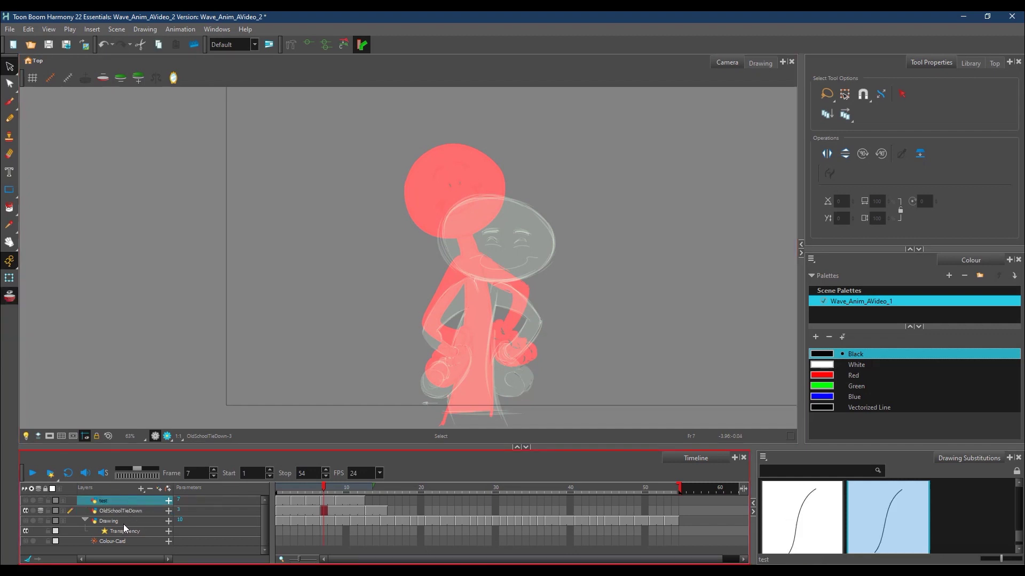
Step: Show the rough Drawing layer, leaving the test layer hidden
click(26, 501)
click(25, 502)
click(24, 522)
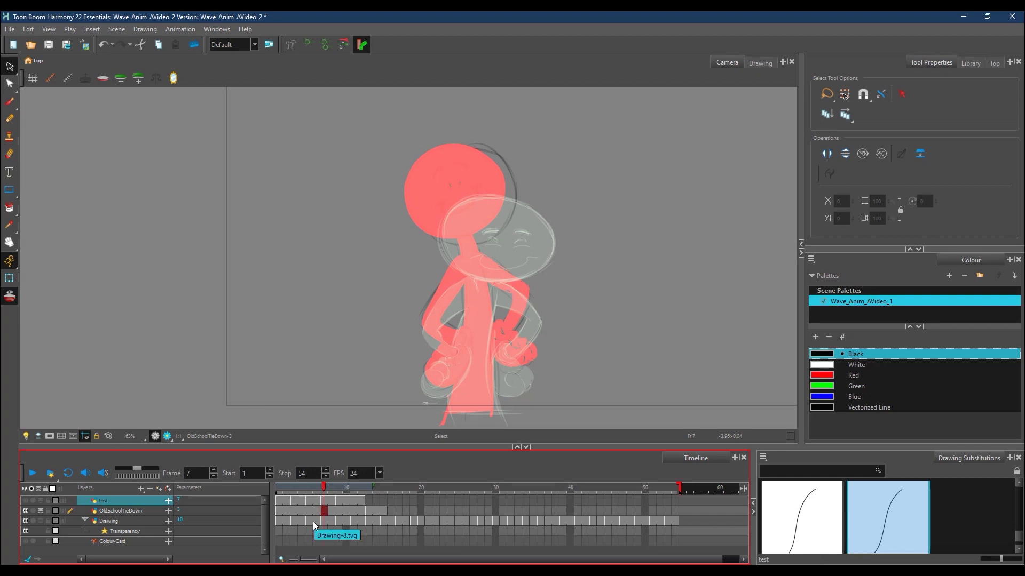
Step: Delete OldSchoolTieDown's cells on frames 2 to 6 and 8 to 12, keeping frame 7 as the drawing to work on
click(393, 511)
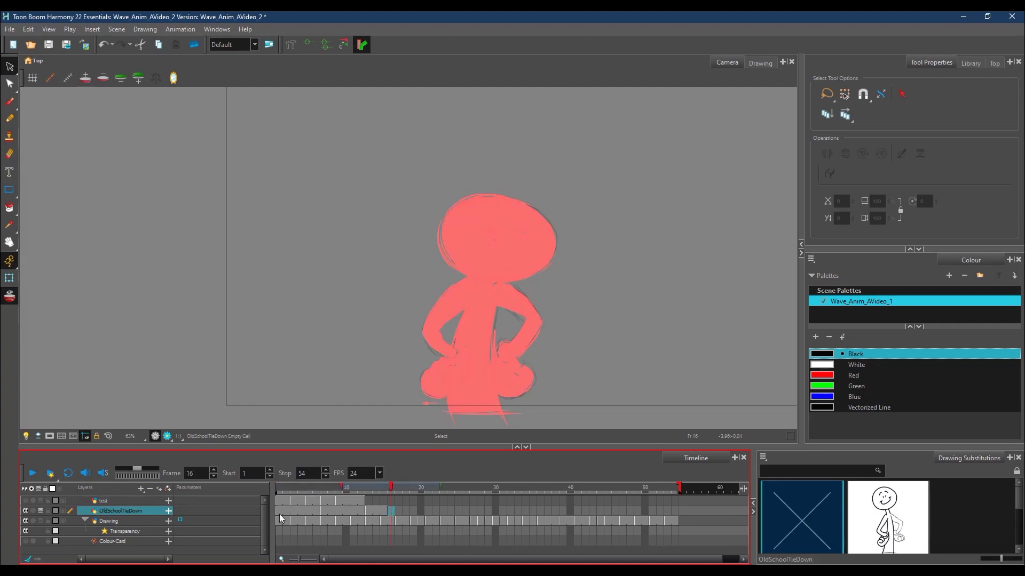
drag(318, 512, 286, 511)
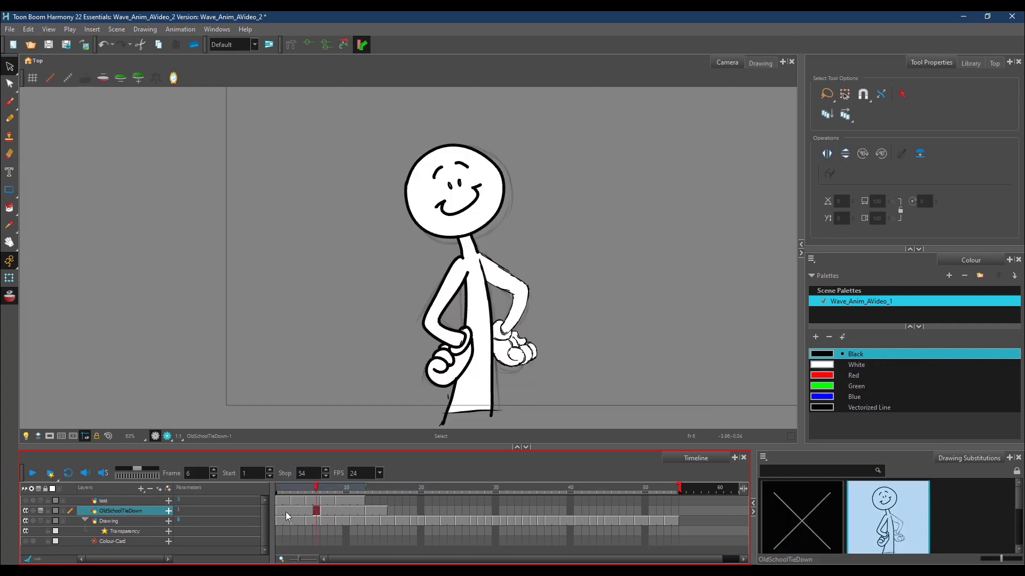
right_click(300, 512)
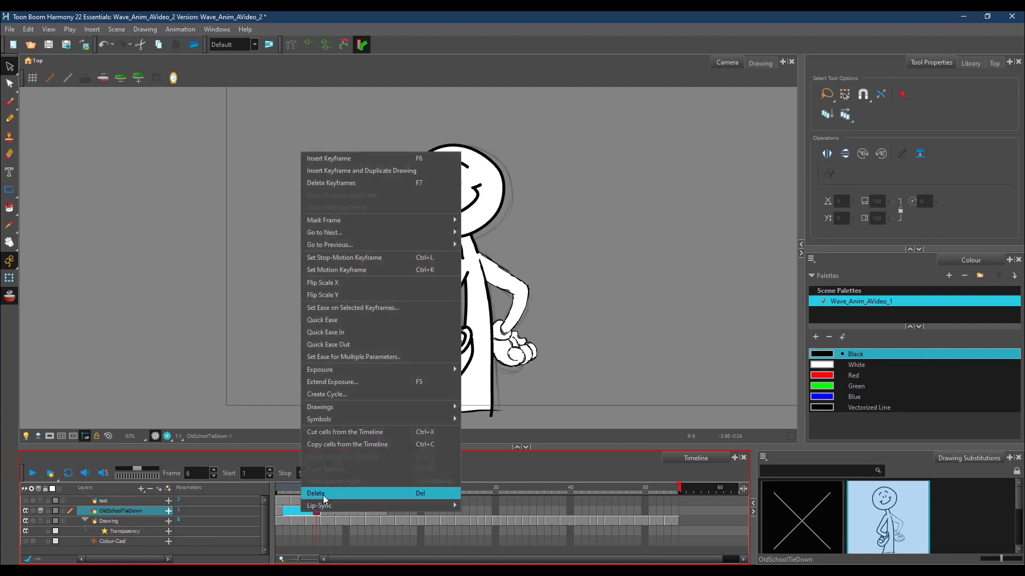
click(322, 496)
drag(334, 512, 363, 510)
right_click(363, 510)
click(379, 494)
click(324, 487)
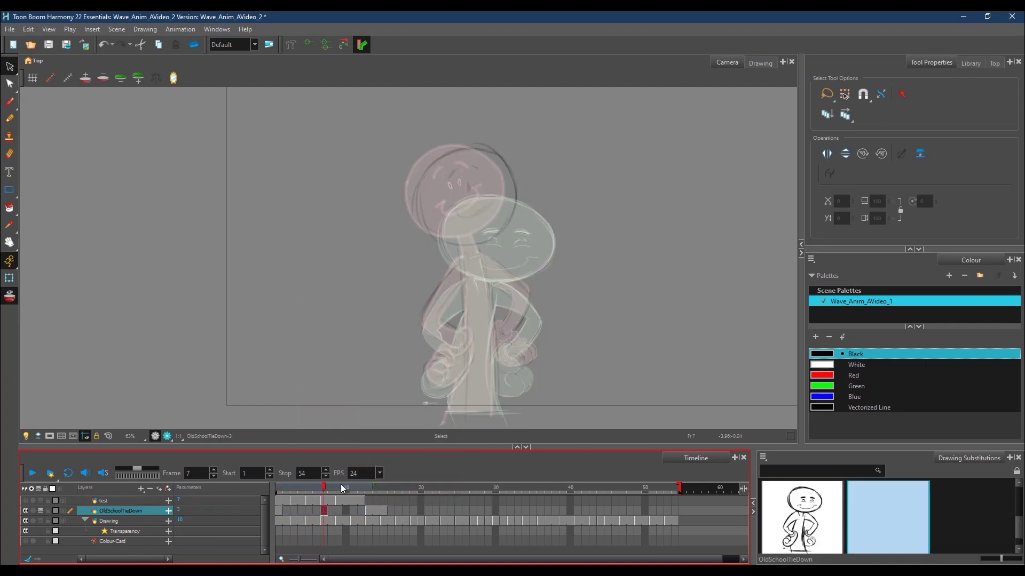
Step: Pencil the neck, the torso's left line and the left fist on frame 7 over the rough
click(9, 118)
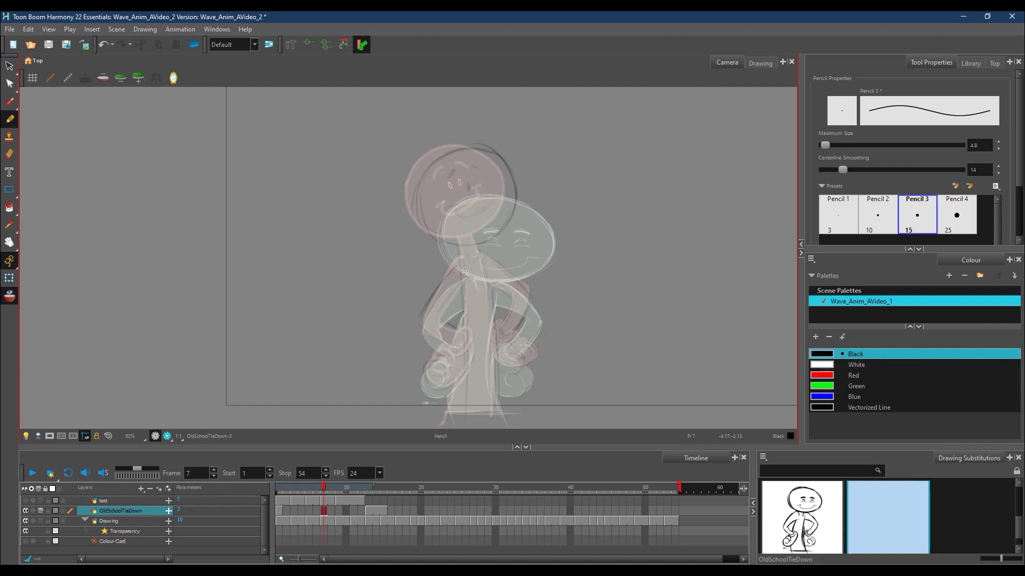
mouse_move(466, 246)
mouse_down()
mouse_move(467, 263)
mouse_move(480, 251)
mouse_move(481, 260)
mouse_move(468, 263)
mouse_move(448, 424)
mouse_up()
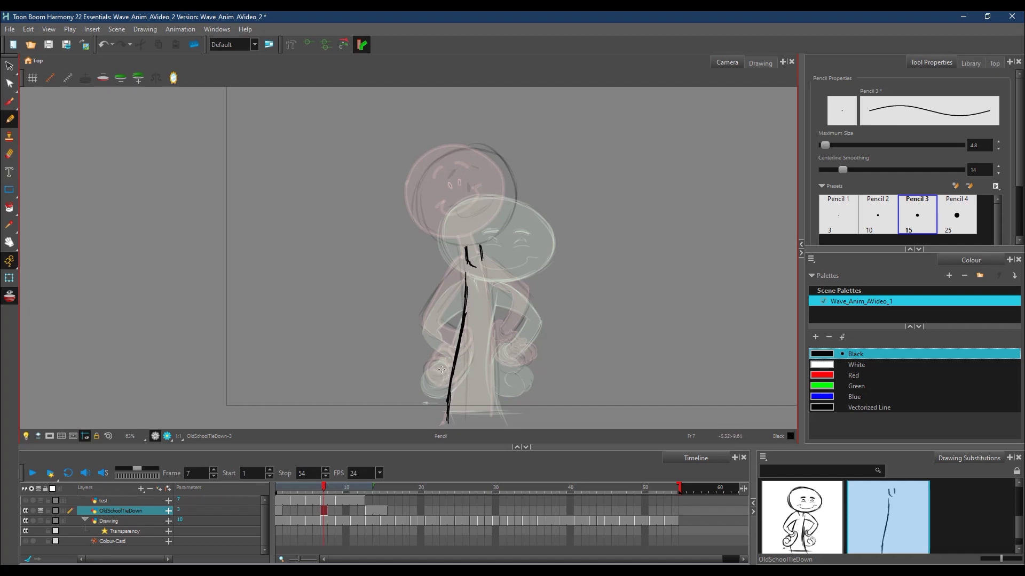
mouse_move(433, 361)
mouse_down()
mouse_move(449, 368)
mouse_move(424, 374)
mouse_move(434, 386)
mouse_move(453, 380)
mouse_move(471, 350)
mouse_move(434, 356)
mouse_move(452, 367)
mouse_up()
drag(439, 352, 452, 346)
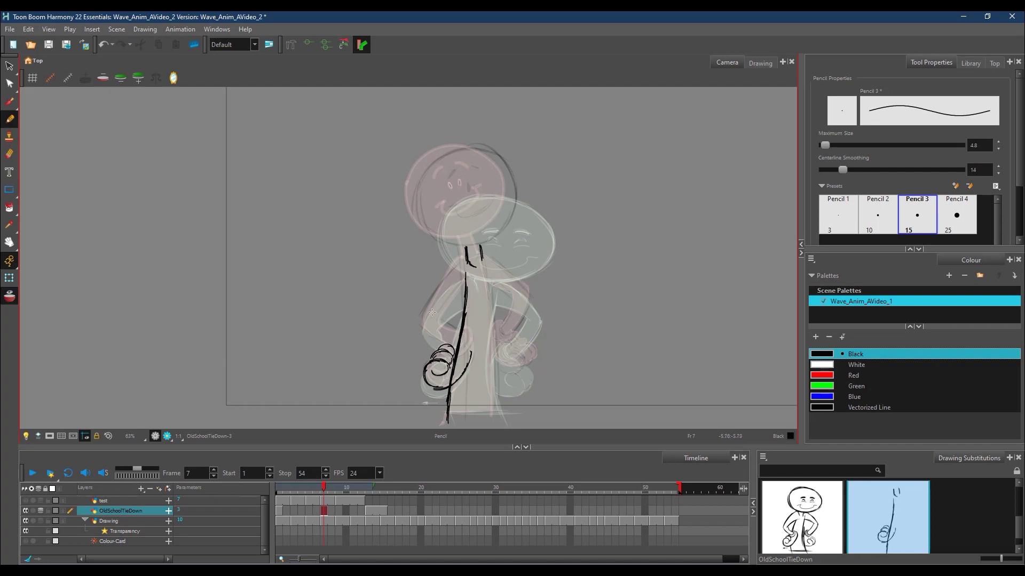
Step: Pencil both shoulders and bent arms on frame 7, down to the right wrist
drag(422, 328, 454, 268)
mouse_move(434, 302)
mouse_down()
mouse_move(458, 263)
mouse_move(478, 268)
mouse_up()
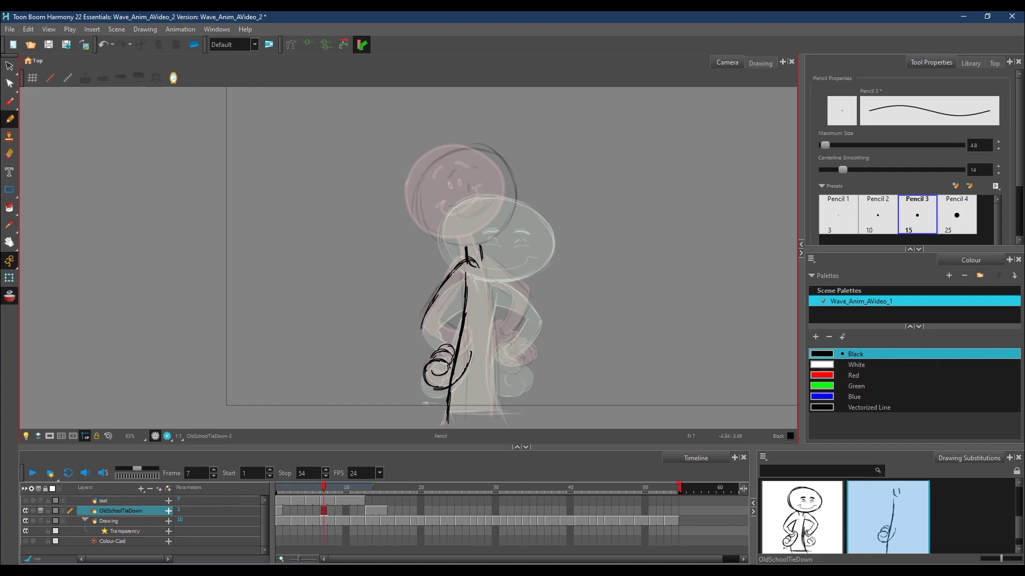
drag(438, 327, 464, 288)
mouse_move(483, 260)
mouse_down()
mouse_move(527, 288)
mouse_move(534, 313)
mouse_move(512, 334)
mouse_up()
drag(518, 297, 512, 334)
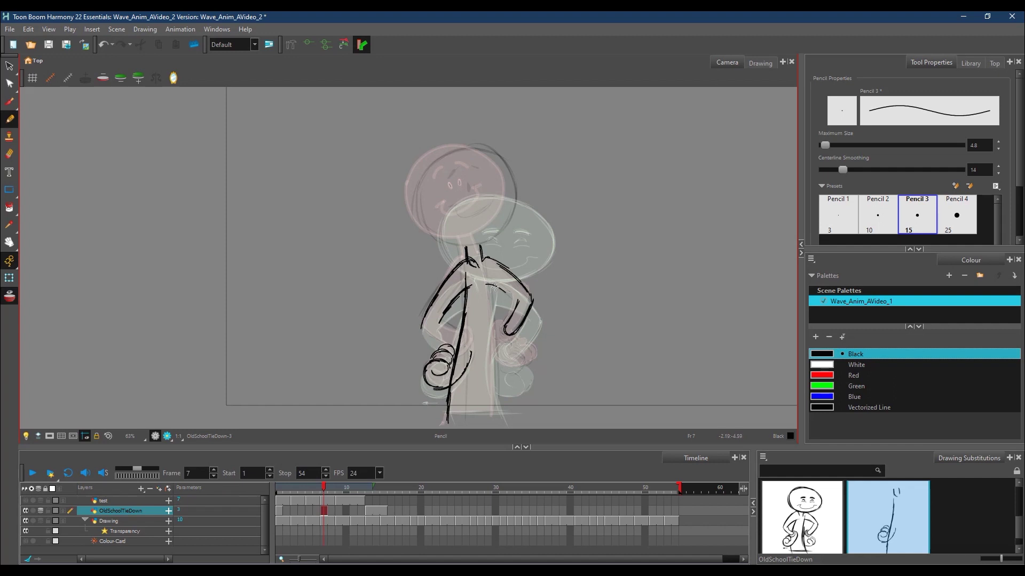
Step: Pencil the torso's right side from the shoulder to the base on frame 7 with overlapping strokes
drag(492, 283, 498, 414)
drag(486, 269, 495, 413)
drag(491, 336, 504, 428)
drag(495, 365, 503, 421)
drag(483, 268, 487, 301)
drag(490, 285, 492, 317)
Step: Pencil the round head with eyebrows, eyes and a smile on frame 7, and reinforce its outline
mouse_move(421, 210)
mouse_down()
mouse_move(457, 219)
mouse_move(456, 233)
mouse_move(438, 230)
mouse_move(488, 243)
mouse_up()
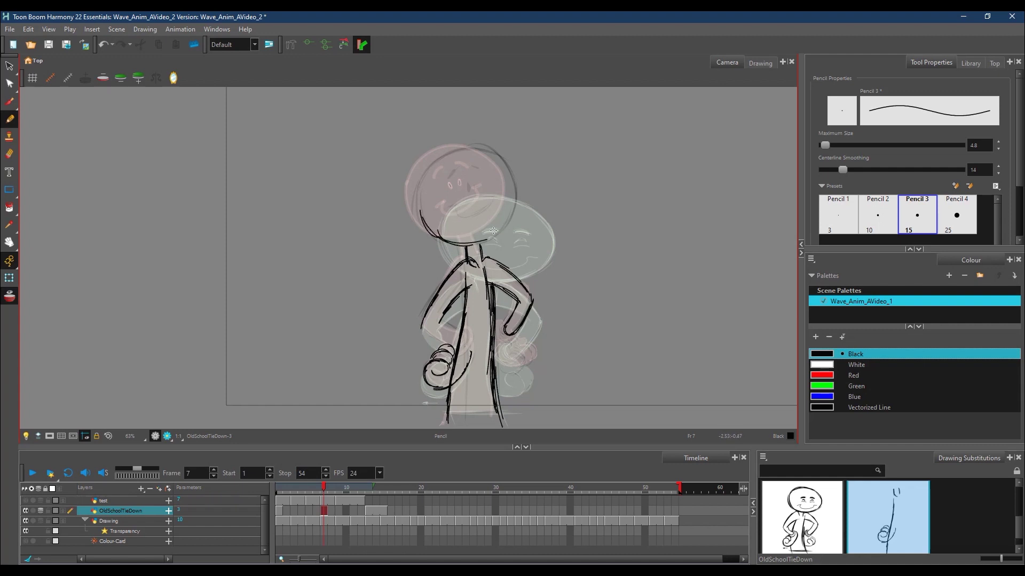
drag(421, 214, 446, 155)
mouse_move(414, 190)
mouse_down()
mouse_move(492, 146)
mouse_move(509, 155)
mouse_move(518, 179)
mouse_move(504, 196)
mouse_move(508, 222)
mouse_move(481, 243)
mouse_move(443, 241)
mouse_move(488, 241)
mouse_up()
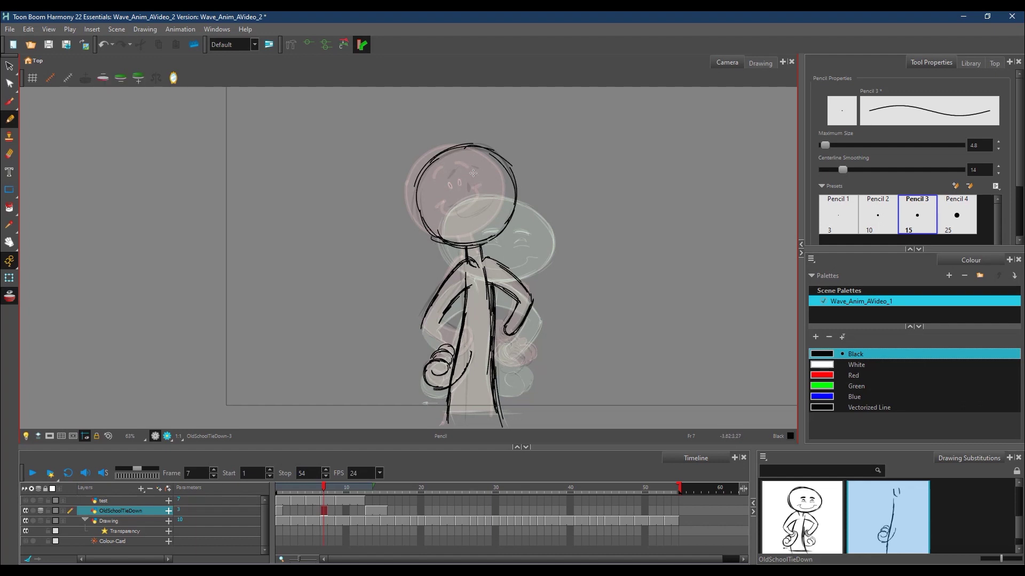
drag(476, 183, 462, 168)
mouse_move(456, 204)
mouse_down()
mouse_move(471, 217)
mouse_move(494, 206)
mouse_up()
drag(501, 196, 520, 194)
drag(439, 239, 415, 184)
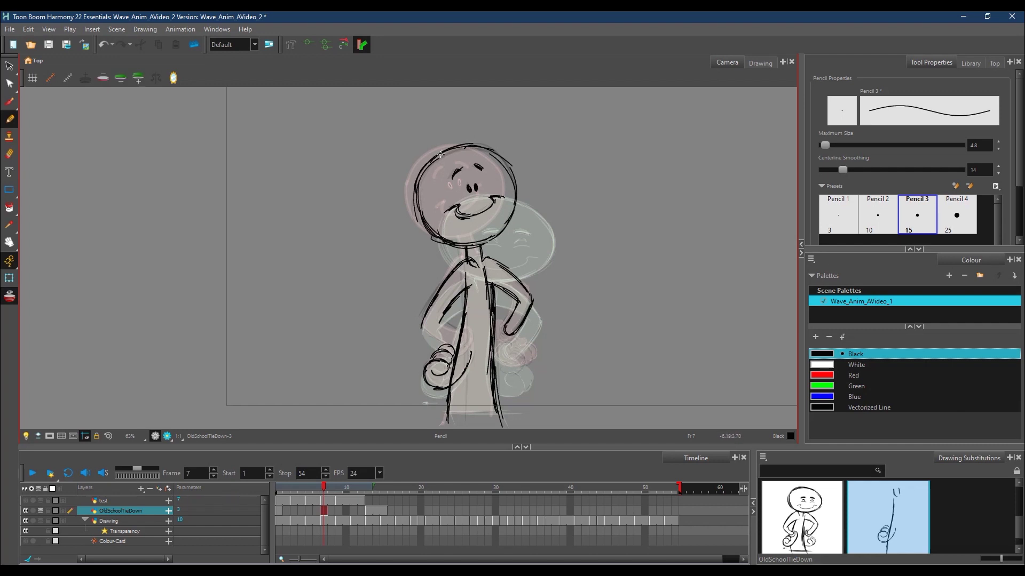
drag(507, 168, 514, 216)
Step: Strengthen the right shoulder area and pencil the right arm's cuff and fist on frame 7
mouse_move(504, 227)
mouse_down()
mouse_move(483, 263)
mouse_move(506, 277)
mouse_move(519, 266)
mouse_up()
mouse_move(501, 327)
mouse_down()
mouse_move(504, 339)
mouse_move(518, 332)
mouse_up()
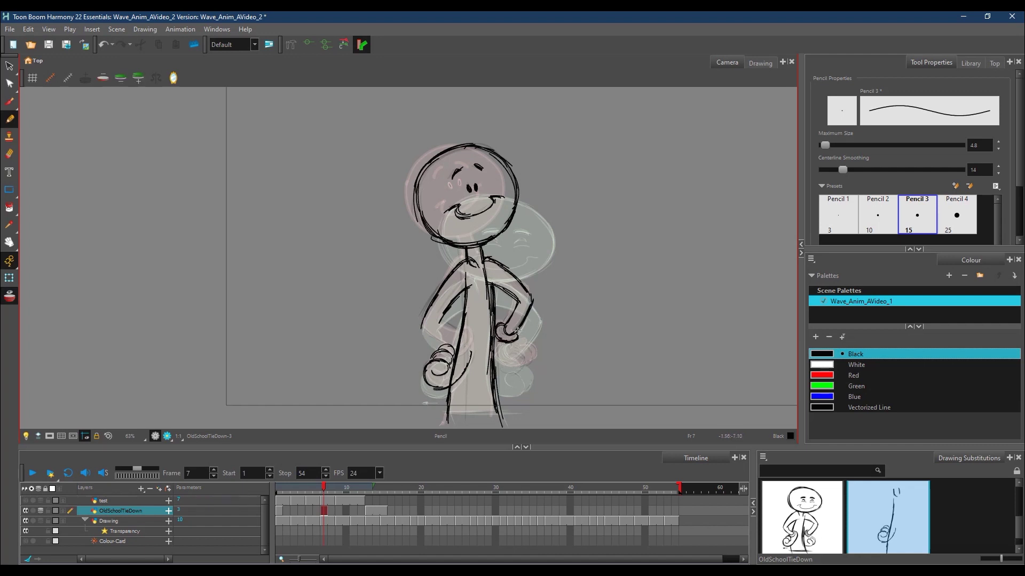
mouse_move(524, 358)
mouse_down()
mouse_move(511, 357)
mouse_move(514, 365)
mouse_move(529, 358)
mouse_move(514, 375)
mouse_move(501, 360)
mouse_move(515, 368)
mouse_move(499, 371)
mouse_move(526, 364)
mouse_move(536, 341)
mouse_move(532, 355)
mouse_move(531, 342)
mouse_move(507, 346)
mouse_move(526, 342)
mouse_up()
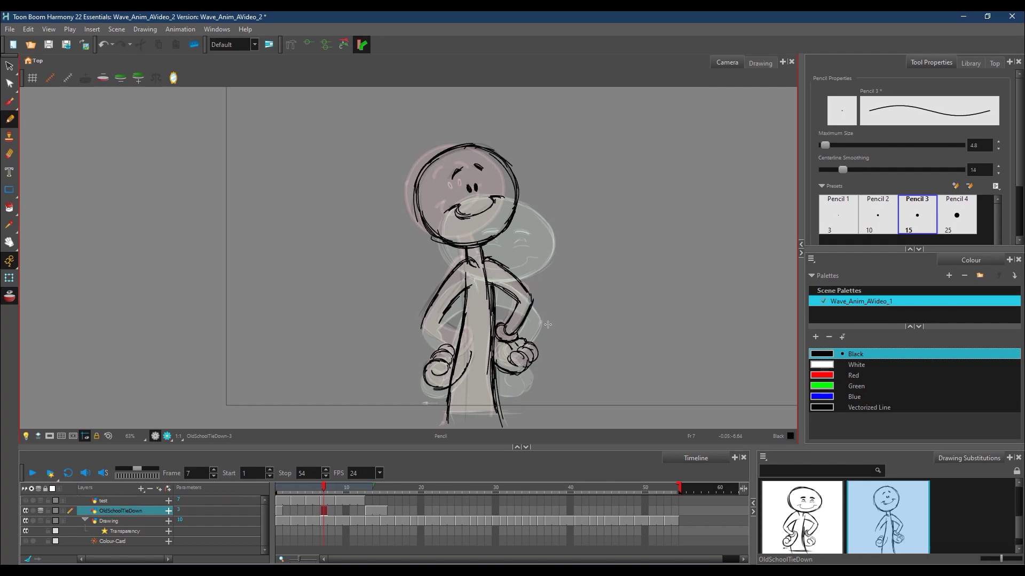
Step: Pencil the left elbow, forearm and cuff on frame 7, and clear the torso line crossing the left hand
mouse_move(436, 317)
mouse_down()
mouse_move(467, 333)
mouse_move(425, 325)
mouse_move(439, 338)
mouse_move(422, 324)
mouse_move(436, 339)
mouse_move(423, 317)
mouse_move(454, 348)
mouse_move(460, 336)
mouse_move(457, 358)
mouse_move(467, 332)
mouse_move(469, 347)
mouse_move(455, 357)
mouse_move(473, 347)
mouse_move(457, 384)
mouse_up()
drag(460, 334, 456, 346)
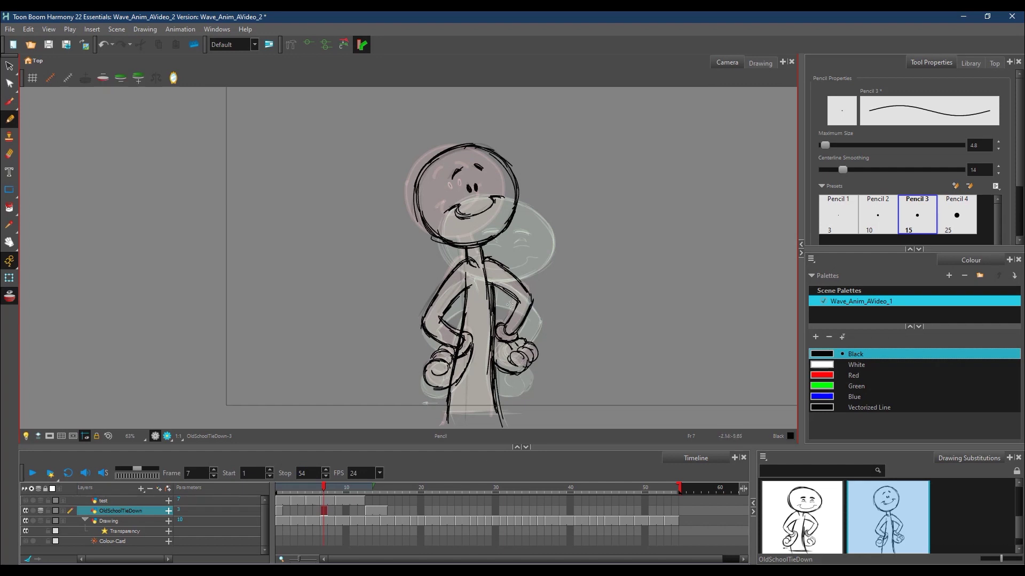
click(459, 341)
drag(455, 362, 450, 381)
click(465, 356)
drag(453, 365, 459, 367)
key(alt+/)
drag(466, 344, 457, 359)
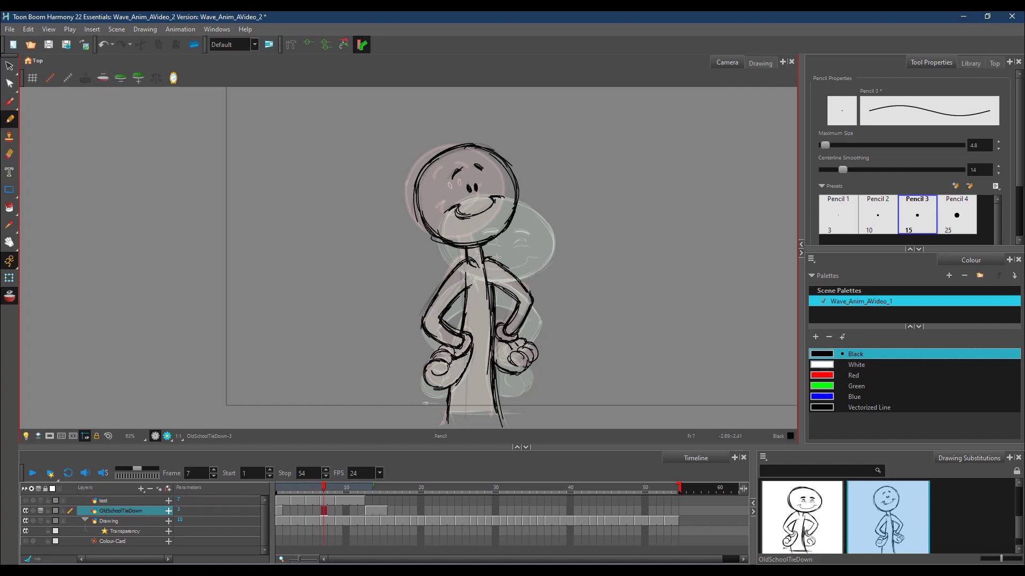
Step: Close the torso's base with a horizontal line and paint the head, neck, torso and left arm White
drag(451, 413, 513, 411)
click(9, 207)
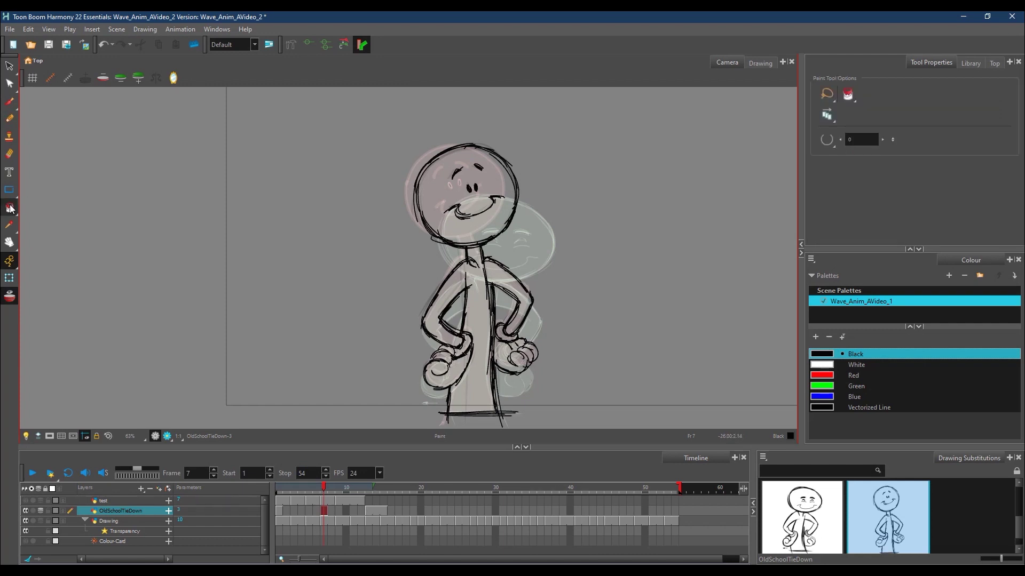
click(846, 365)
click(487, 230)
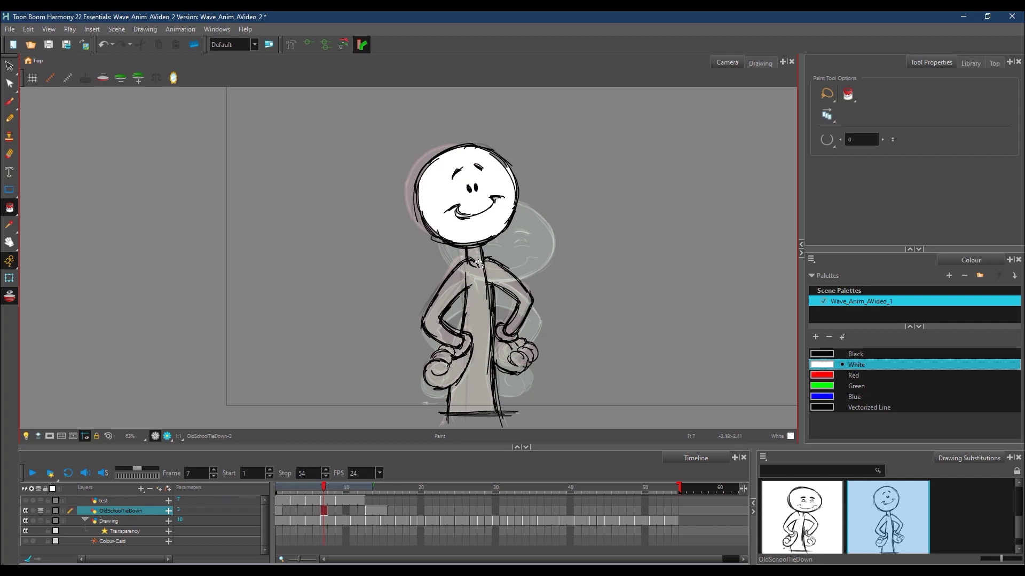
click(472, 281)
click(480, 276)
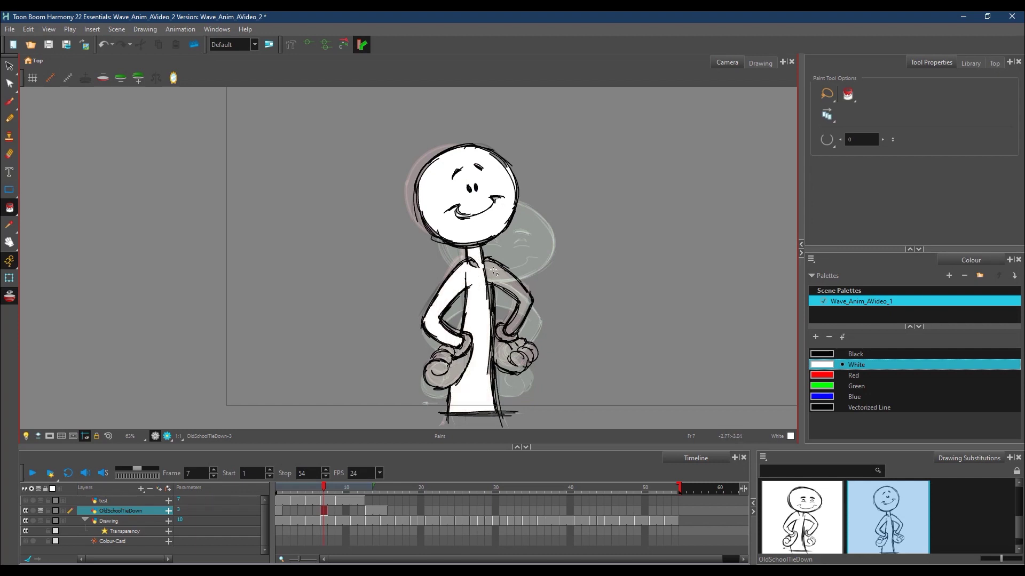
Step: Paint the remaining shoulder gap, right arm, cuffs and both fists of the frame 7 drawing White
click(477, 267)
click(502, 281)
click(500, 332)
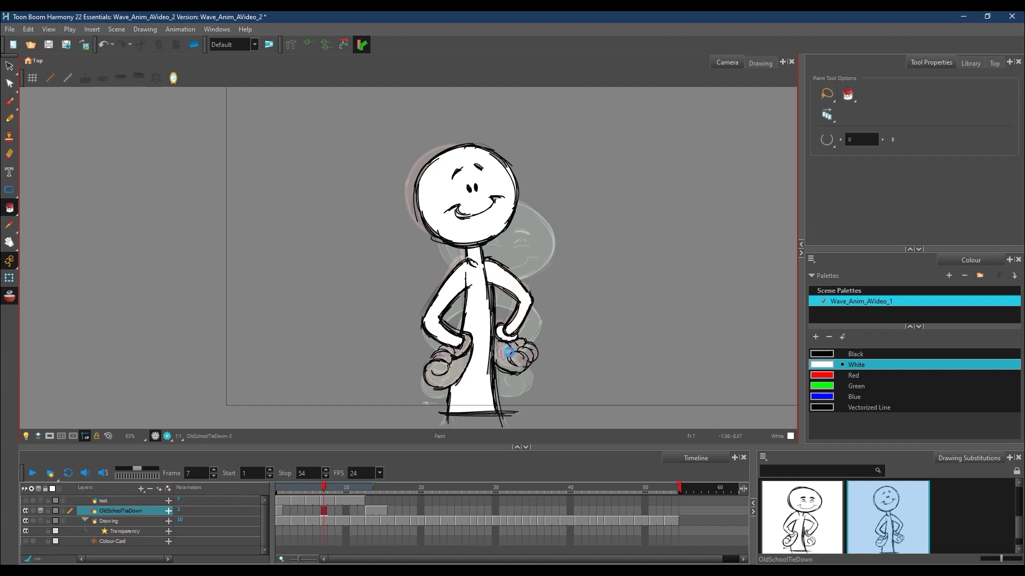
click(507, 352)
click(526, 356)
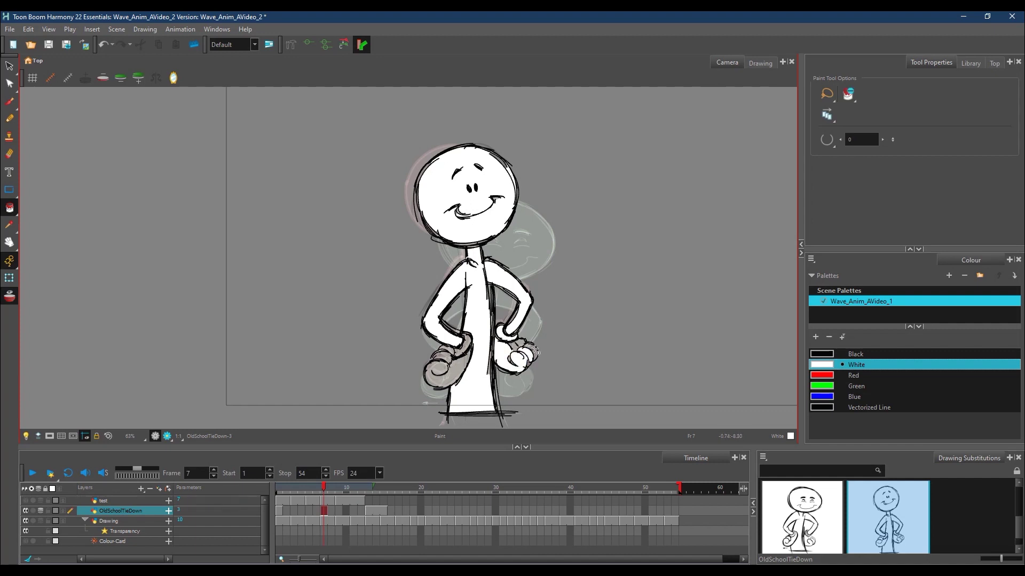
click(540, 346)
mouse_move(453, 378)
mouse_down()
mouse_move(448, 350)
mouse_move(469, 339)
mouse_up()
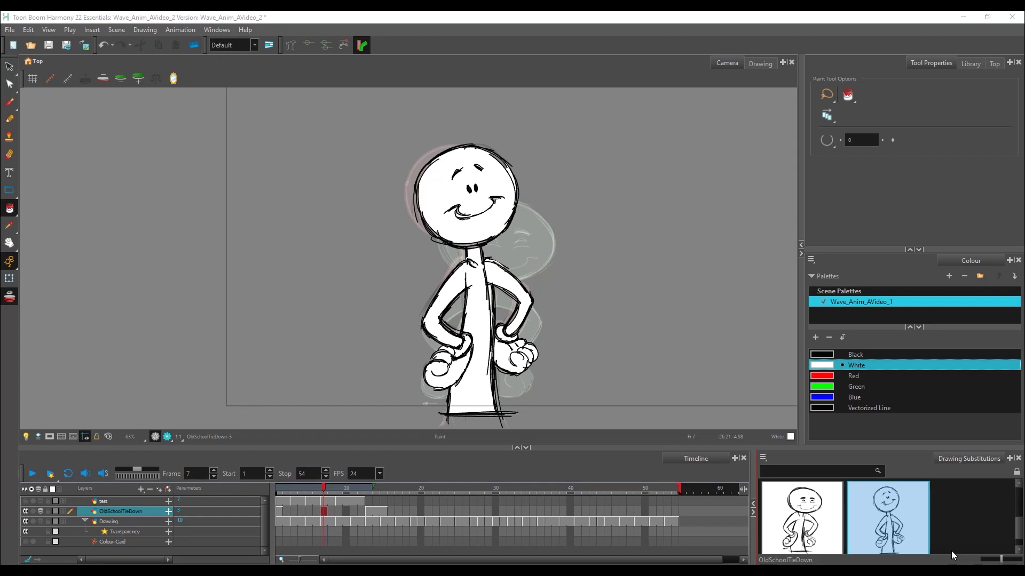
Step: Turn off onion skin and scrub ahead from frame 7 to review the rough poses, stopping at frame 10
click(15, 302)
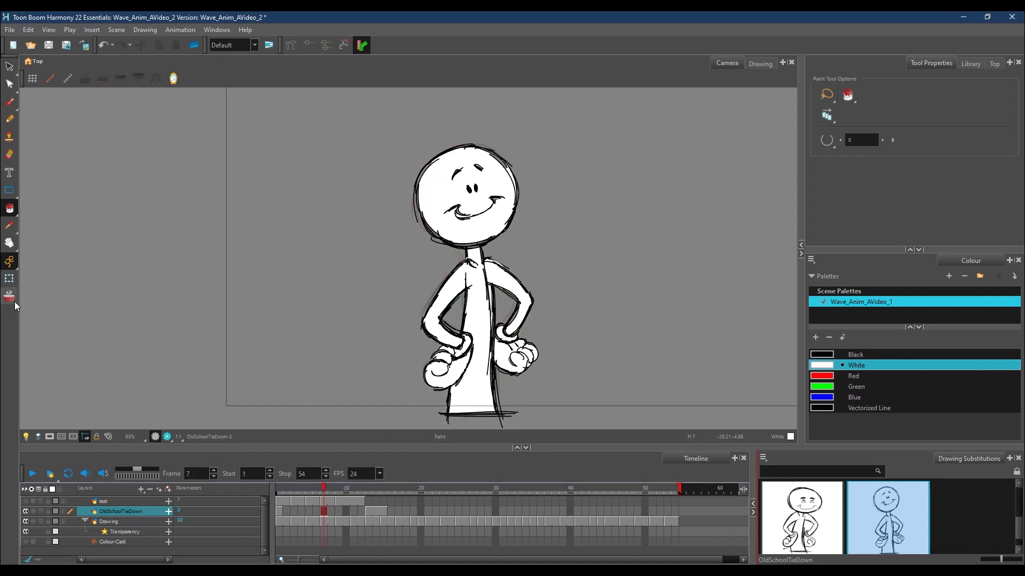
mouse_move(322, 490)
mouse_down()
mouse_move(281, 493)
mouse_move(391, 491)
mouse_move(280, 501)
mouse_move(388, 495)
mouse_move(358, 494)
mouse_up()
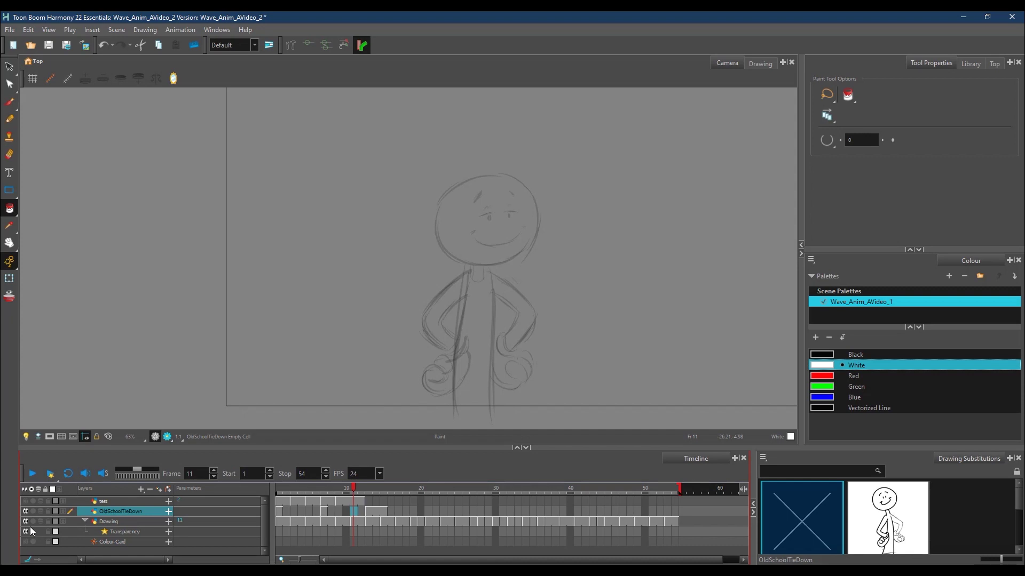
mouse_move(350, 489)
mouse_down()
mouse_move(322, 494)
mouse_move(369, 495)
mouse_move(278, 506)
mouse_move(380, 500)
mouse_move(297, 504)
mouse_move(360, 498)
mouse_up()
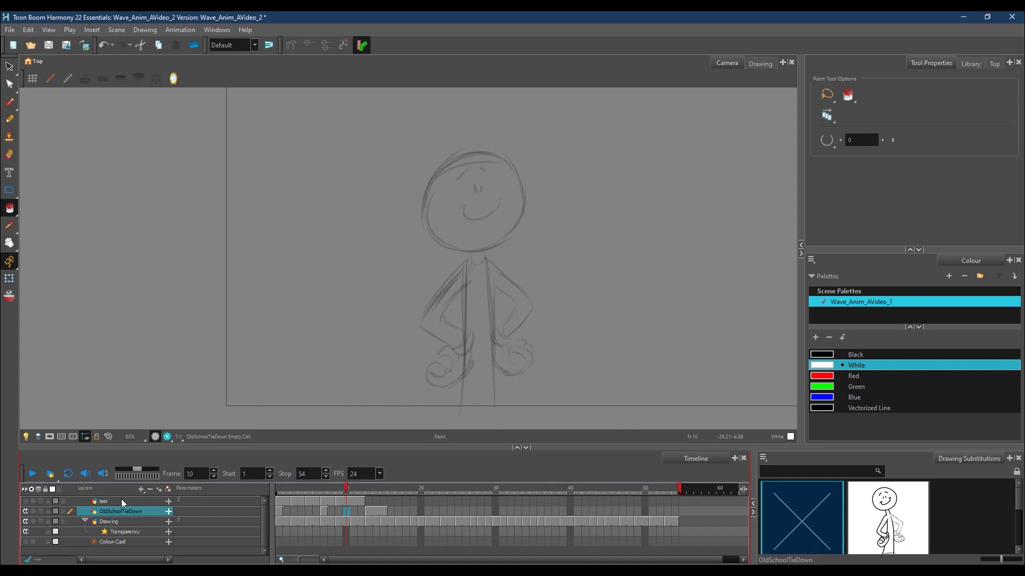
Step: Turn onion skin back on and pencil the head's round outline in Black on frame 10 of OldSchoolTieDown
click(10, 297)
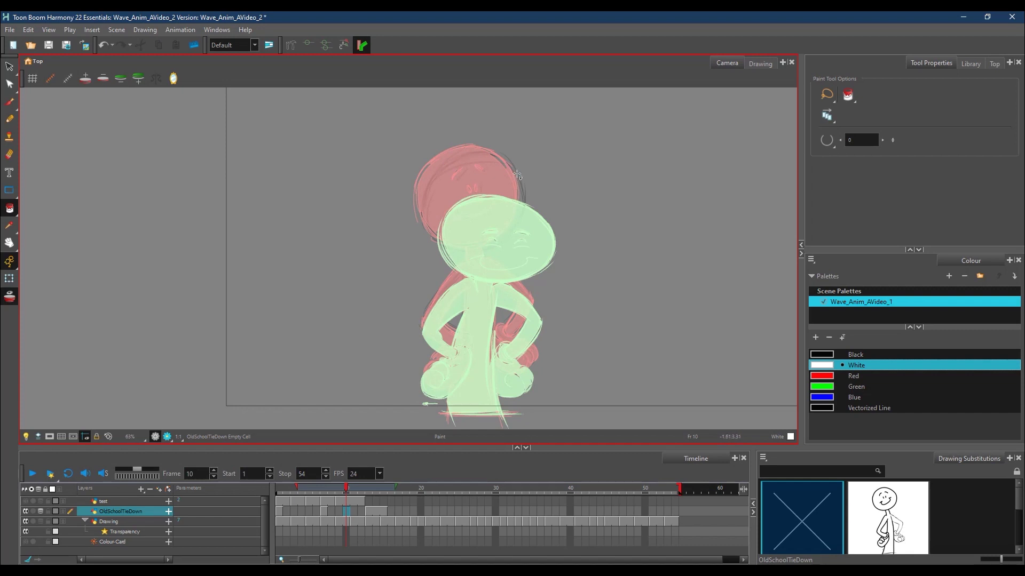
click(12, 120)
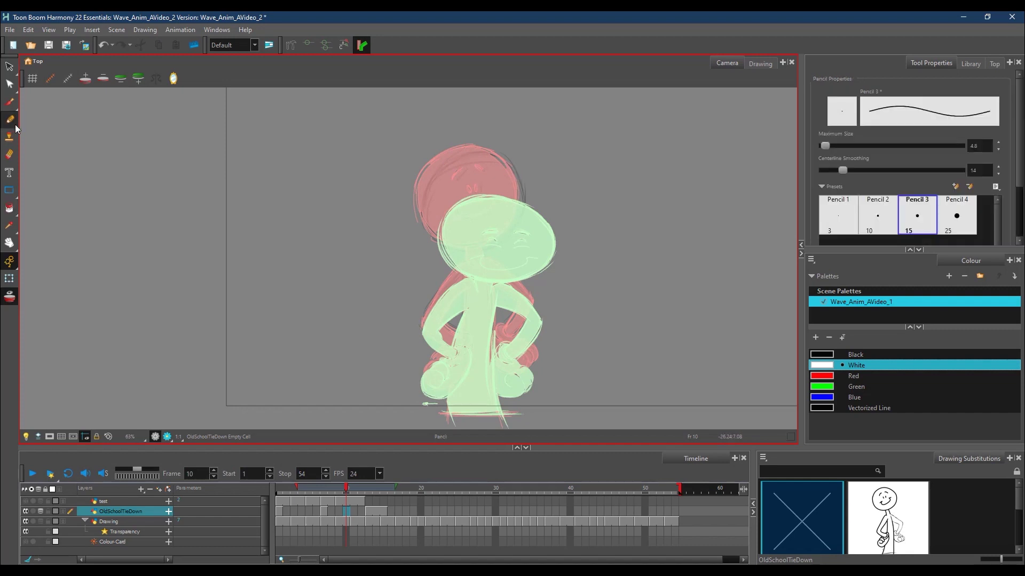
click(856, 354)
mouse_move(424, 203)
mouse_down()
mouse_move(455, 156)
mouse_move(492, 156)
mouse_move(518, 184)
mouse_move(501, 247)
mouse_up()
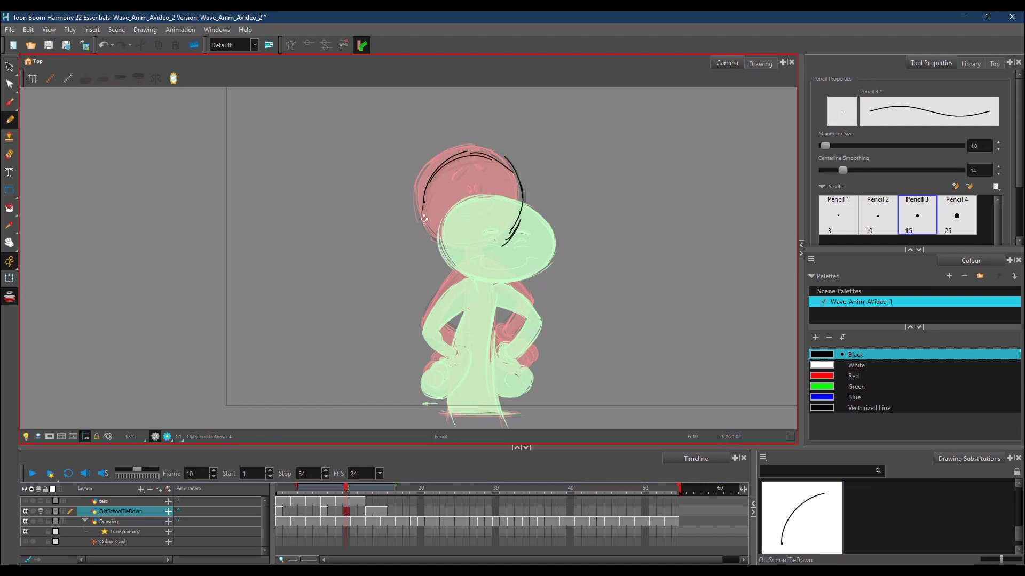
mouse_move(422, 203)
mouse_down()
mouse_move(458, 249)
mouse_move(428, 228)
mouse_move(493, 243)
mouse_move(473, 251)
mouse_move(511, 233)
mouse_up()
mouse_move(433, 176)
mouse_down()
mouse_move(465, 154)
mouse_move(513, 181)
mouse_move(505, 167)
mouse_move(504, 246)
mouse_up()
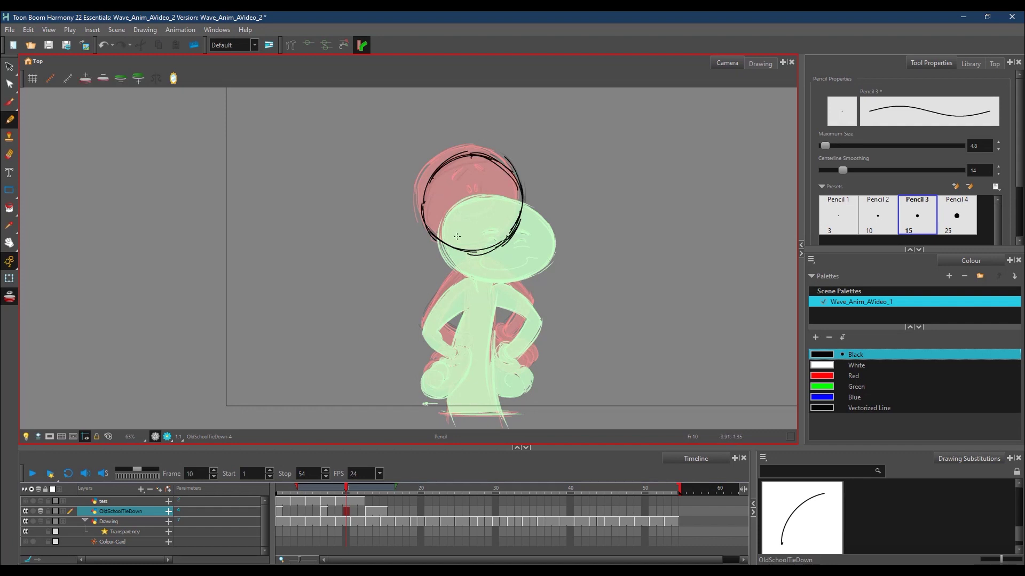
mouse_move(435, 232)
mouse_down()
mouse_move(483, 255)
mouse_move(507, 239)
mouse_up()
mouse_move(443, 162)
mouse_down()
mouse_move(490, 162)
mouse_move(514, 209)
mouse_move(522, 201)
mouse_move(512, 235)
mouse_up()
drag(446, 245, 499, 243)
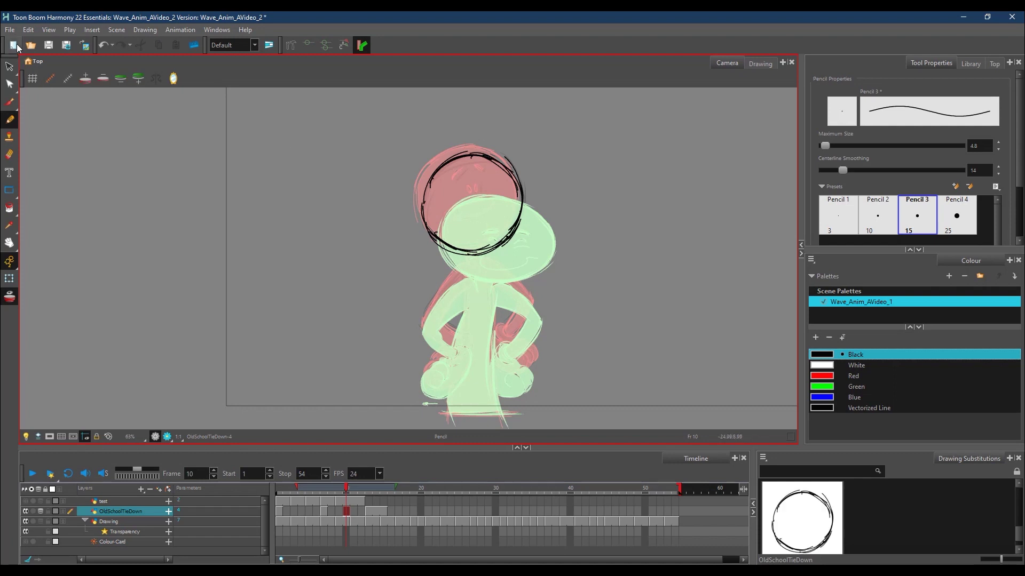
Step: Disable the light table shade, set the Onion Skin Render Style to Coloured Outline in the preferences, and refresh the onion skin display
click(10, 29)
mouse_move(25, 31)
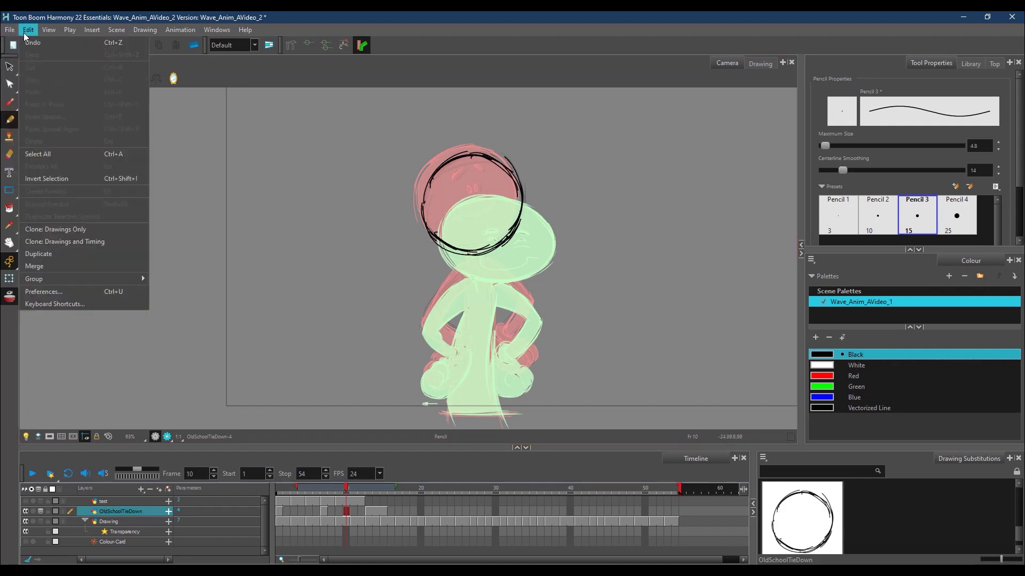
click(63, 292)
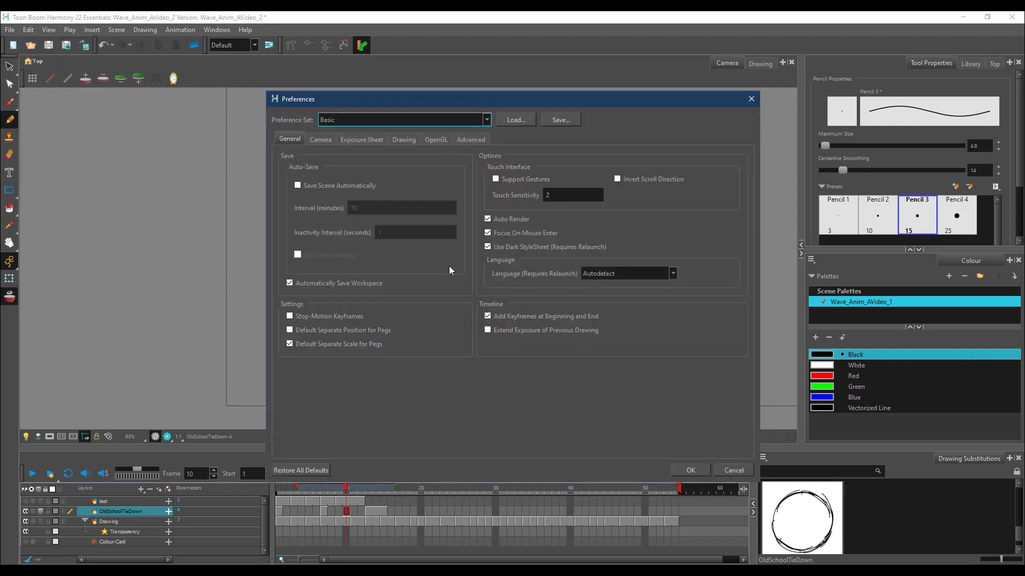
click(403, 142)
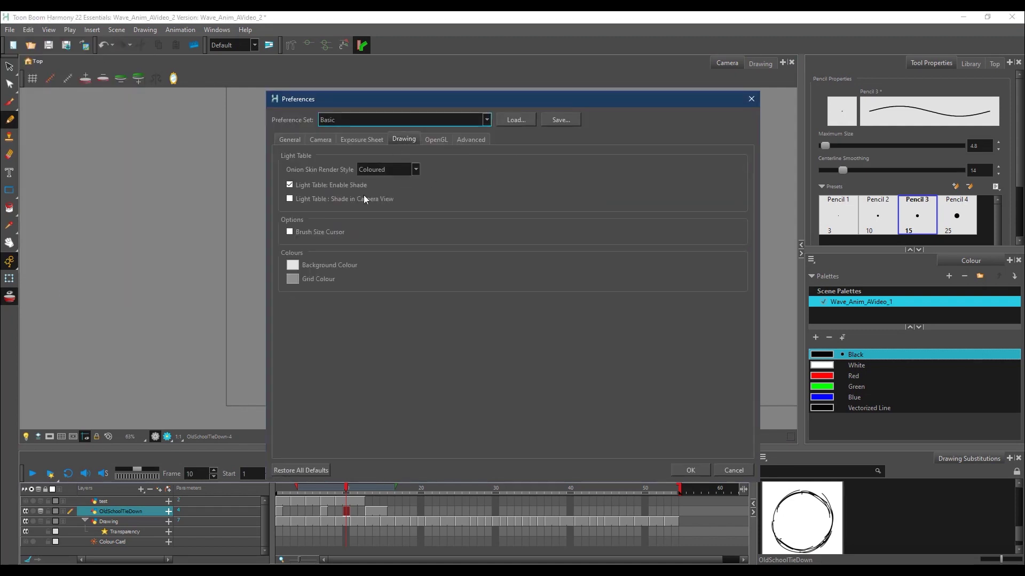
click(289, 184)
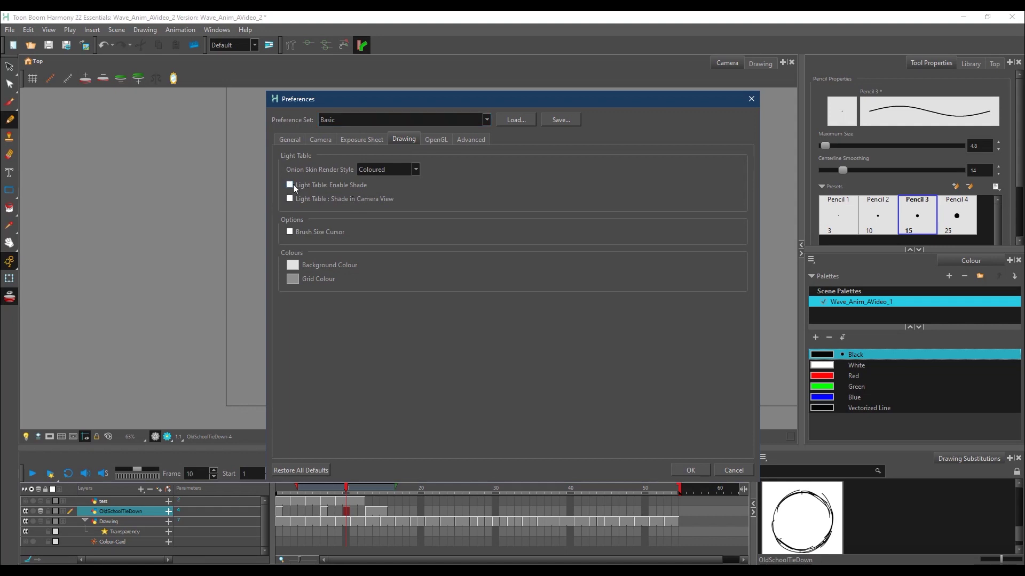
click(413, 169)
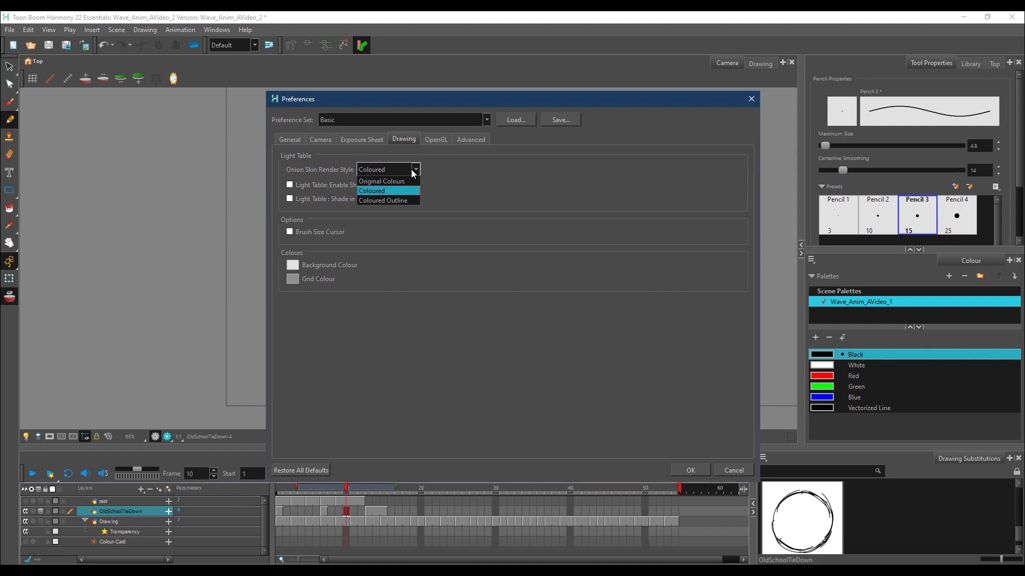
click(402, 202)
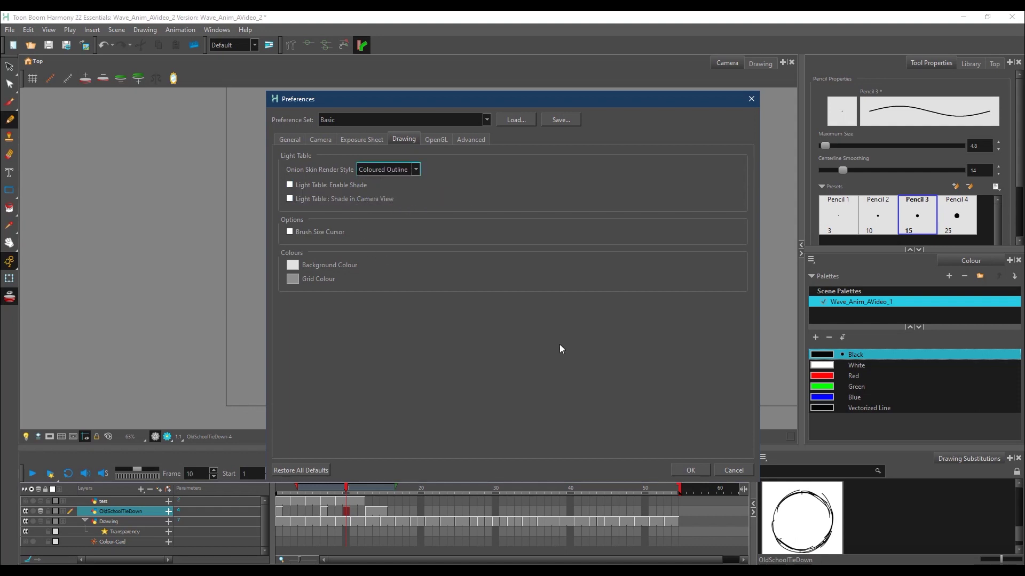
click(697, 472)
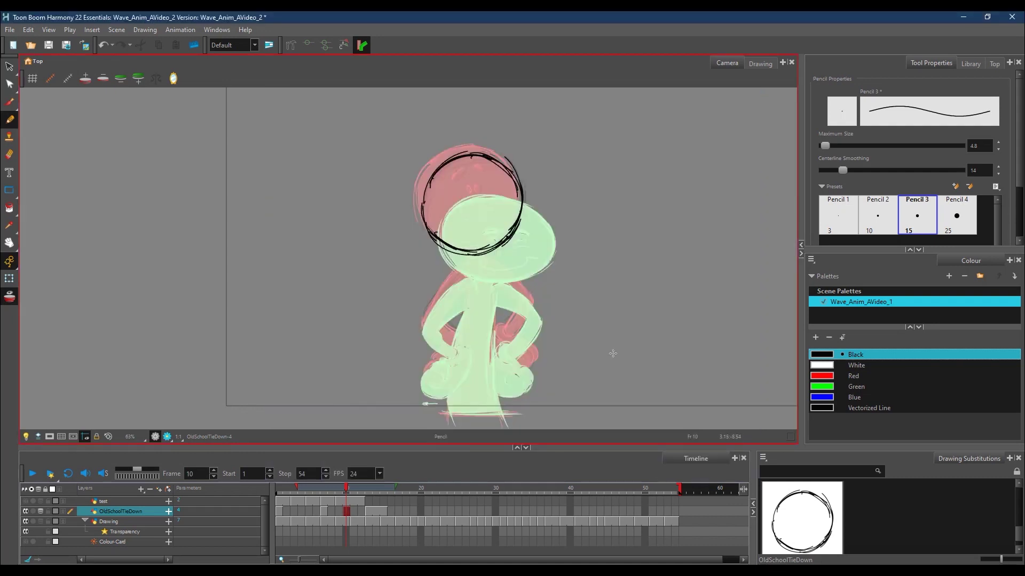
click(10, 299)
click(10, 298)
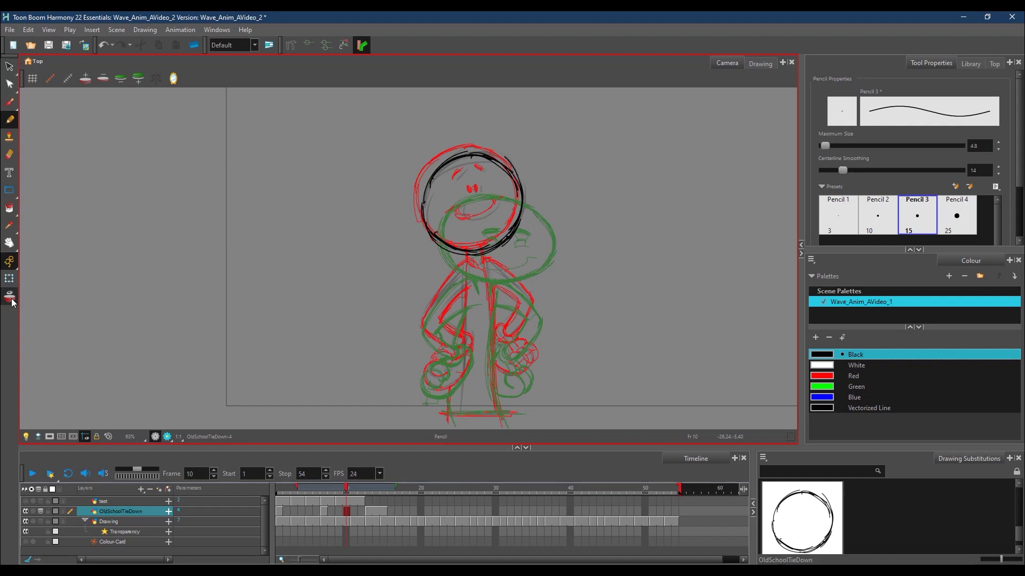
Step: Recheck the drawing preferences and keep Coloured Outline as the Onion Skin Render Style
click(31, 30)
click(84, 293)
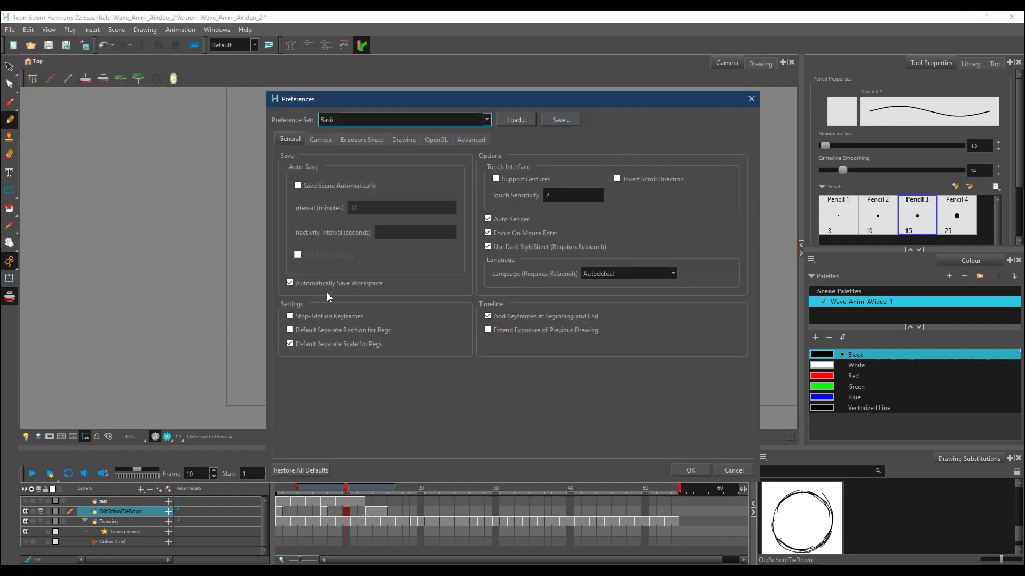
click(404, 140)
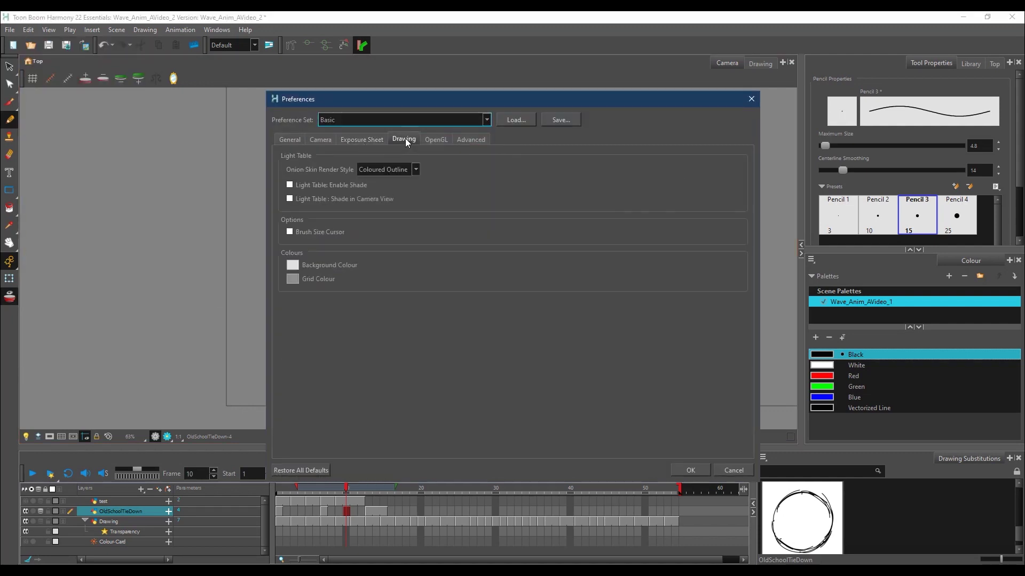
click(416, 170)
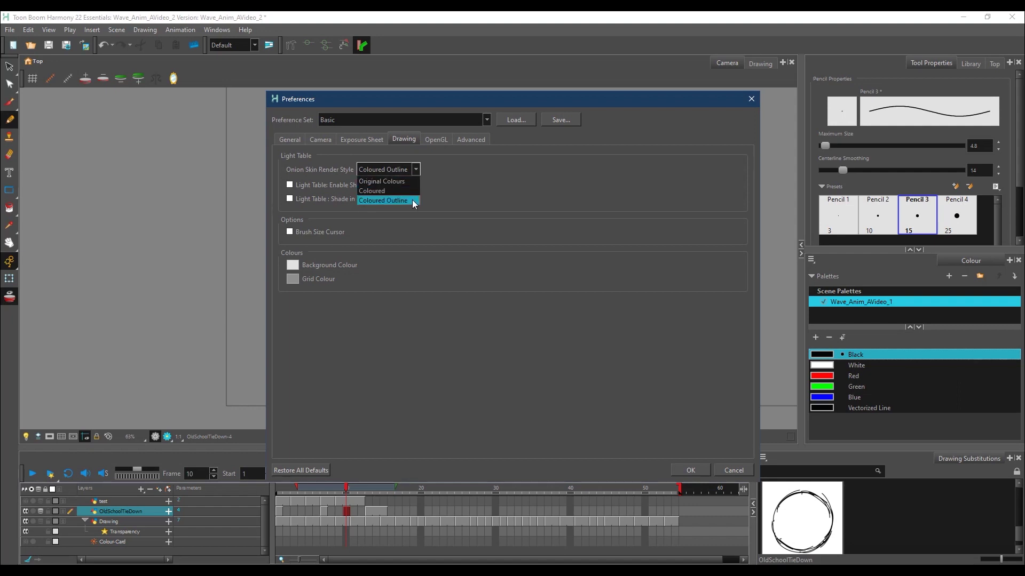
click(396, 201)
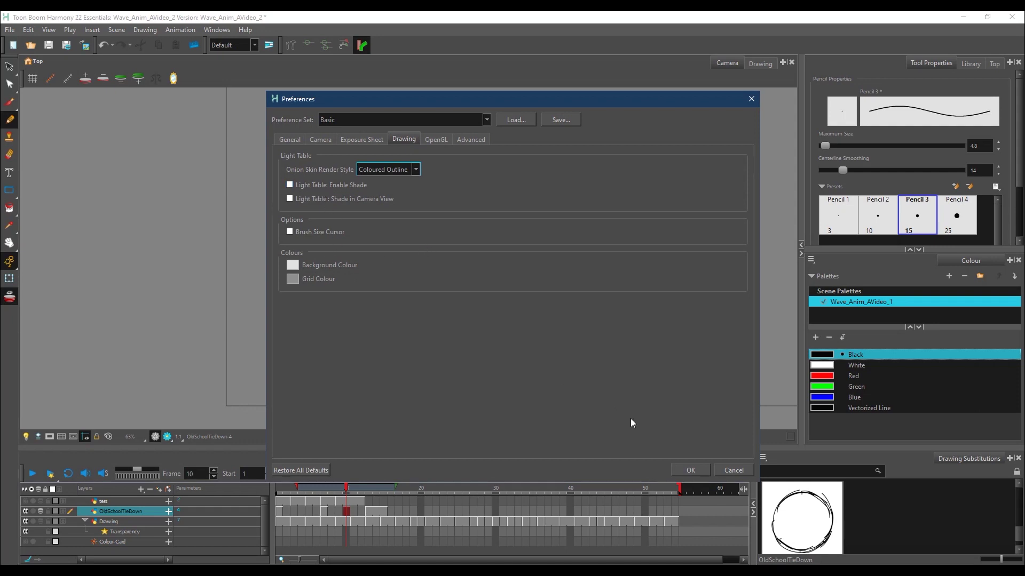
click(690, 470)
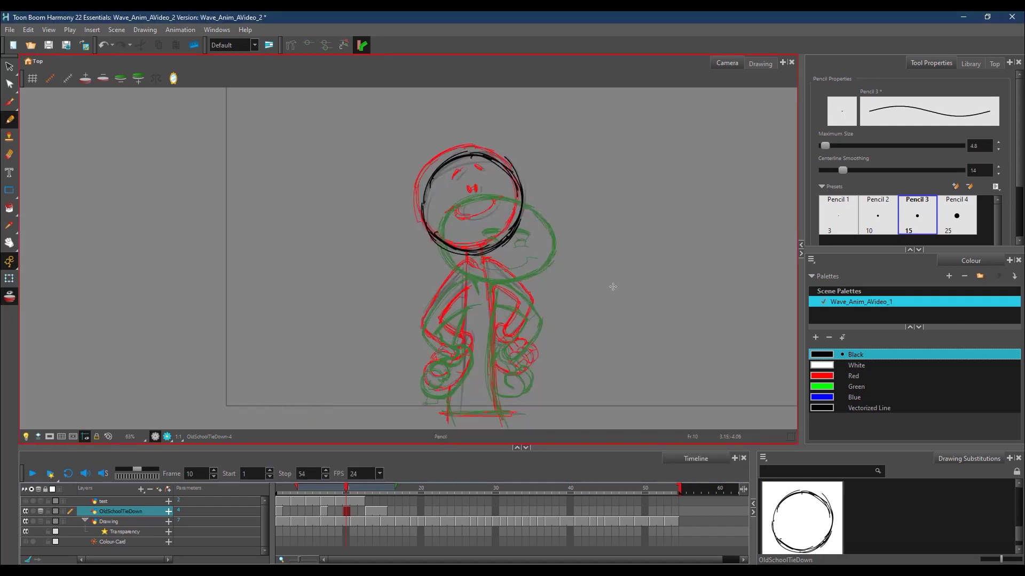
Step: Pencil the two long side lines of the neck and torso in Black on frame 10 of OldSchoolTieDown
drag(465, 256, 464, 304)
drag(465, 293, 448, 426)
drag(466, 256, 444, 428)
drag(487, 260, 504, 428)
drag(484, 278, 491, 367)
mouse_move(479, 264)
mouse_down()
mouse_move(483, 254)
mouse_move(486, 276)
mouse_up()
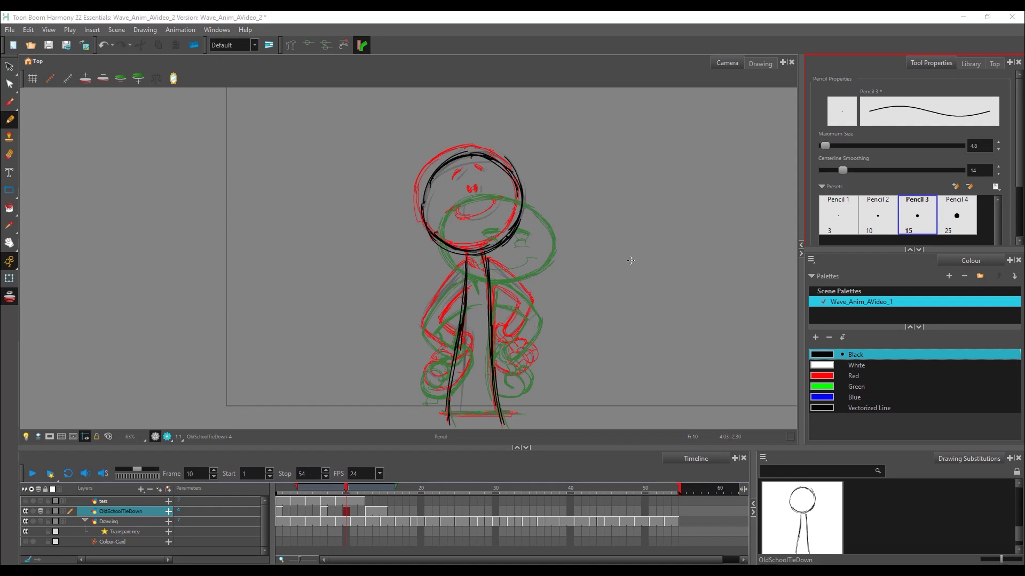
Step: Hide the OldSchoolTieDown layer and delete the test layer
click(25, 511)
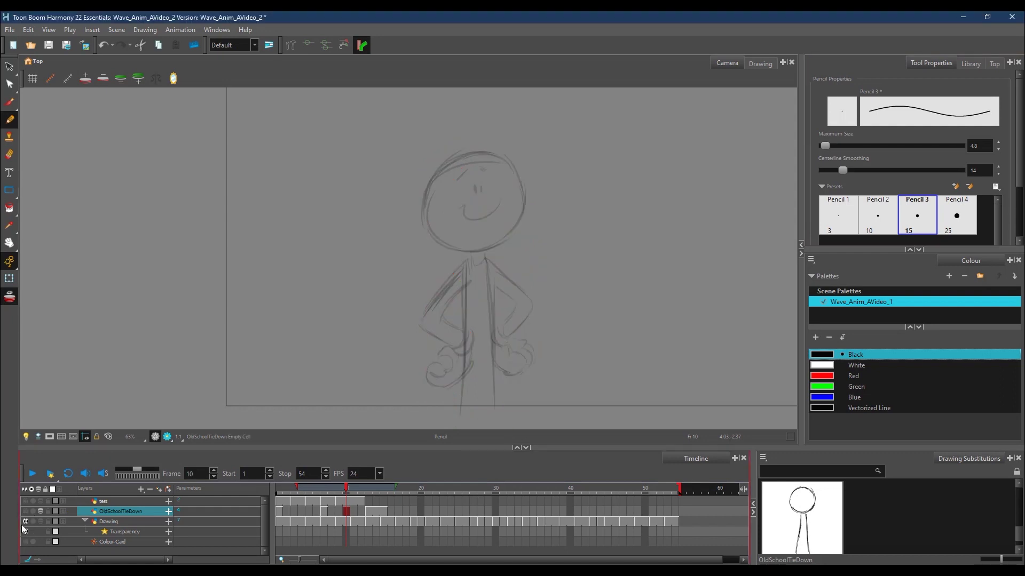
click(121, 502)
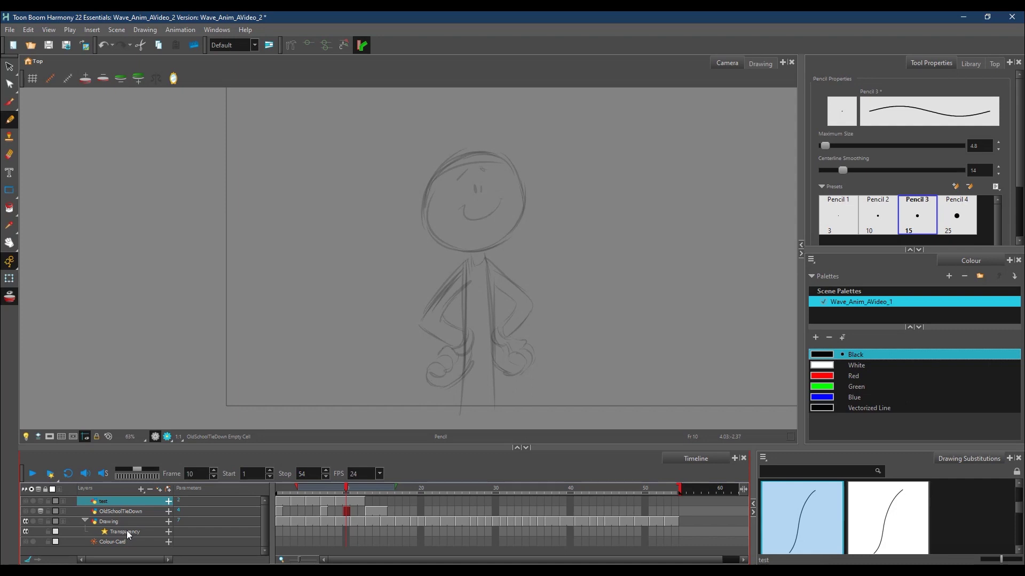
right_click(122, 502)
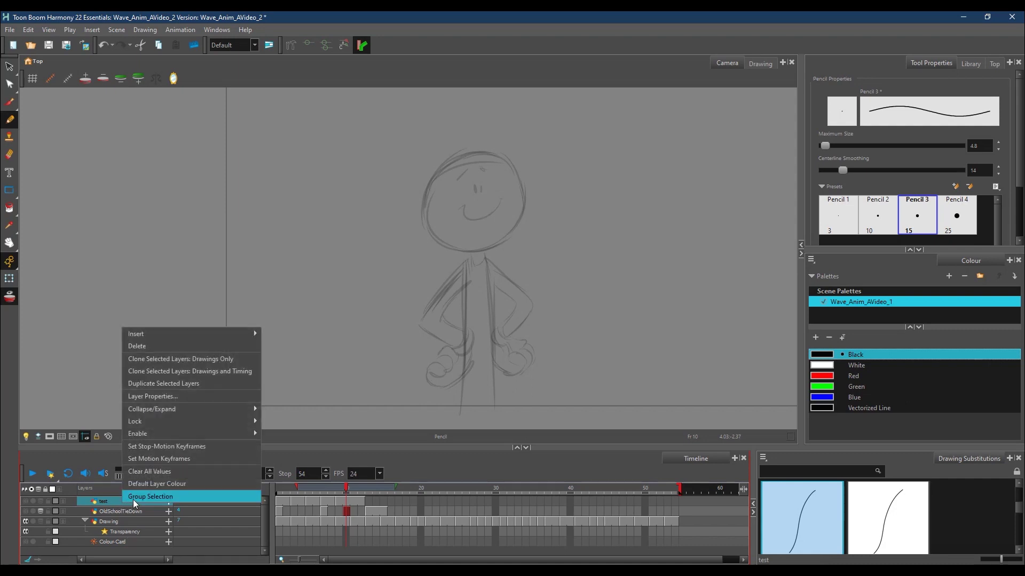
click(146, 346)
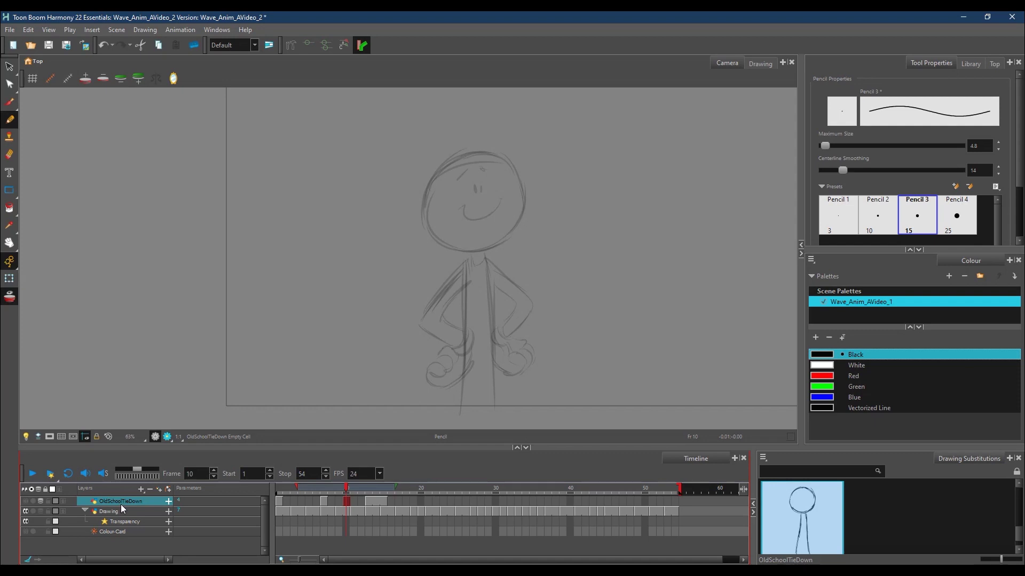
Step: Move the OldSchoolTieDown layer below Colour-Card and turn off onion skin with the Drawing layer selected
drag(124, 500, 123, 538)
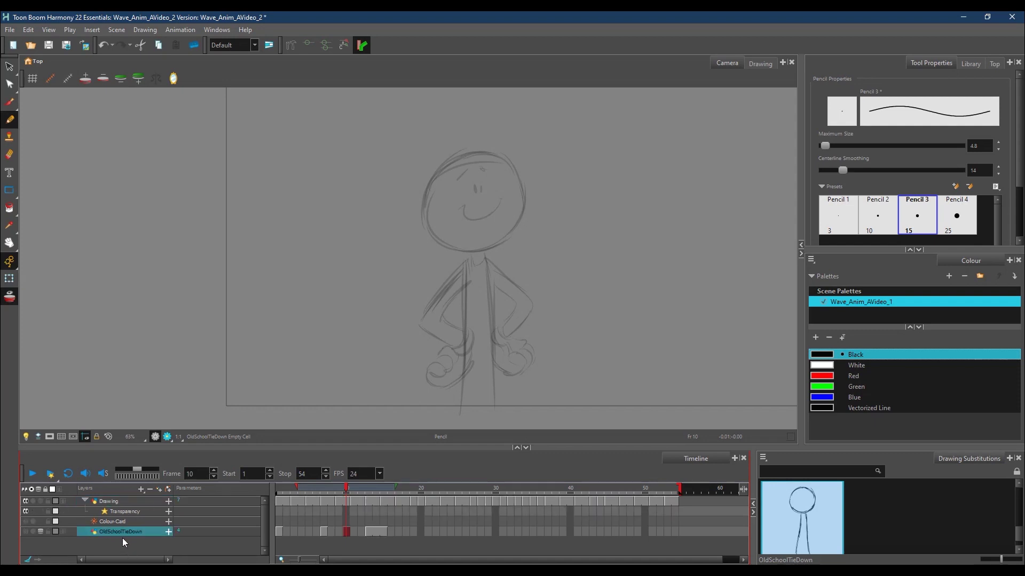
click(127, 501)
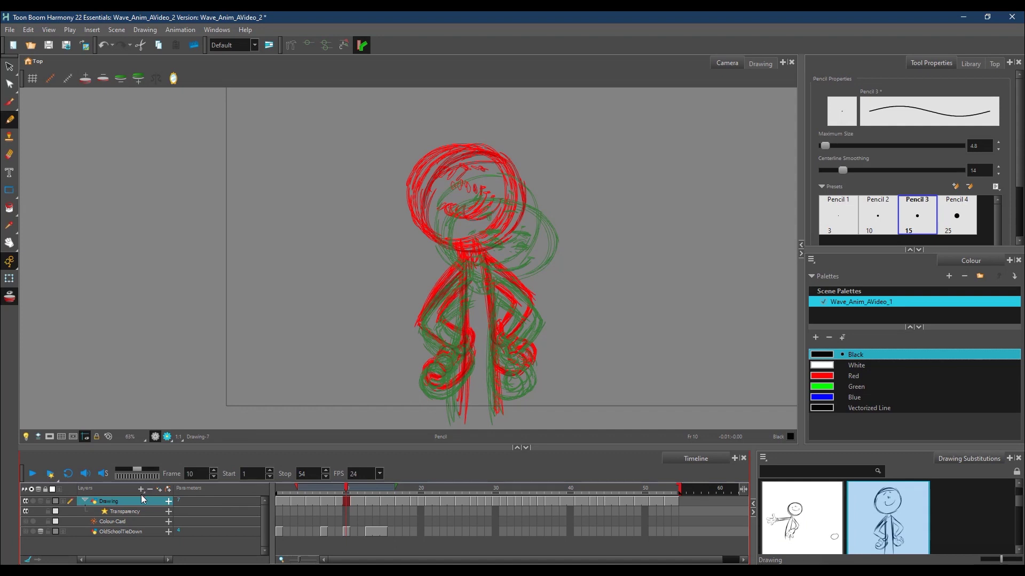
key(alt+o)
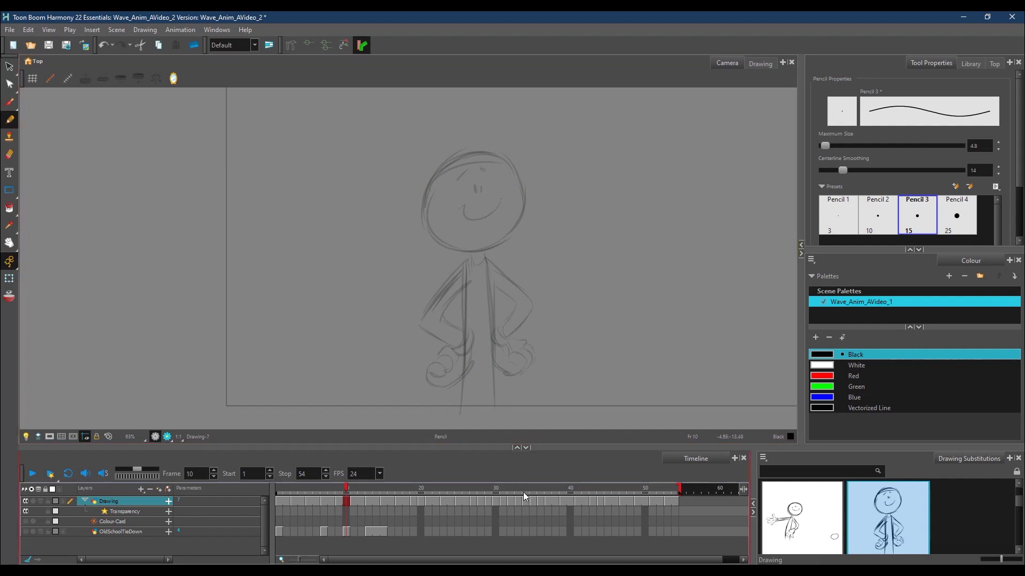
Step: At frame 9, add drawing layers named Body_Drawing and Head_Drawing above the Drawing layer
mouse_move(347, 492)
mouse_down()
mouse_move(243, 492)
mouse_move(347, 479)
mouse_move(338, 478)
mouse_up()
click(141, 491)
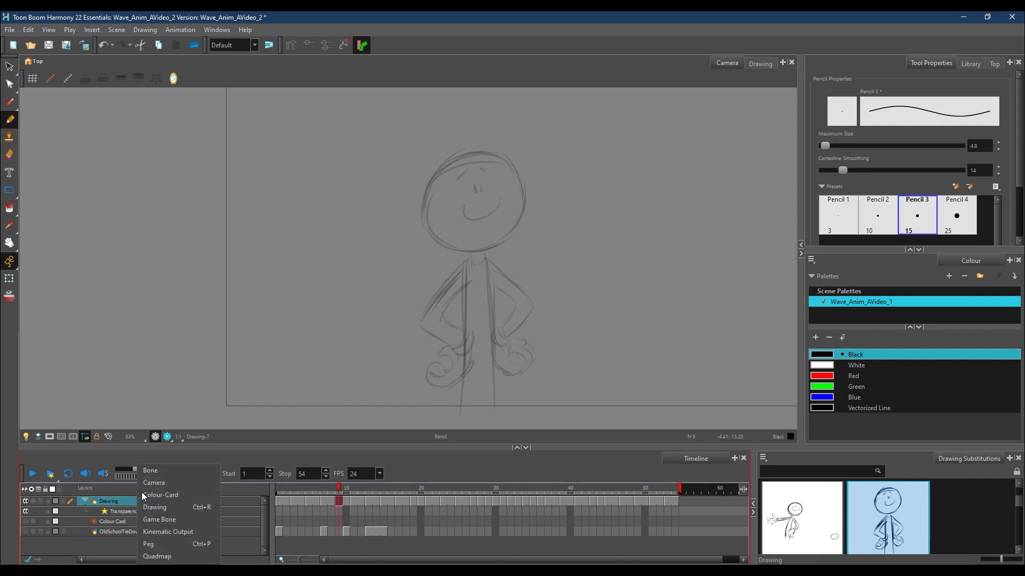
click(175, 510)
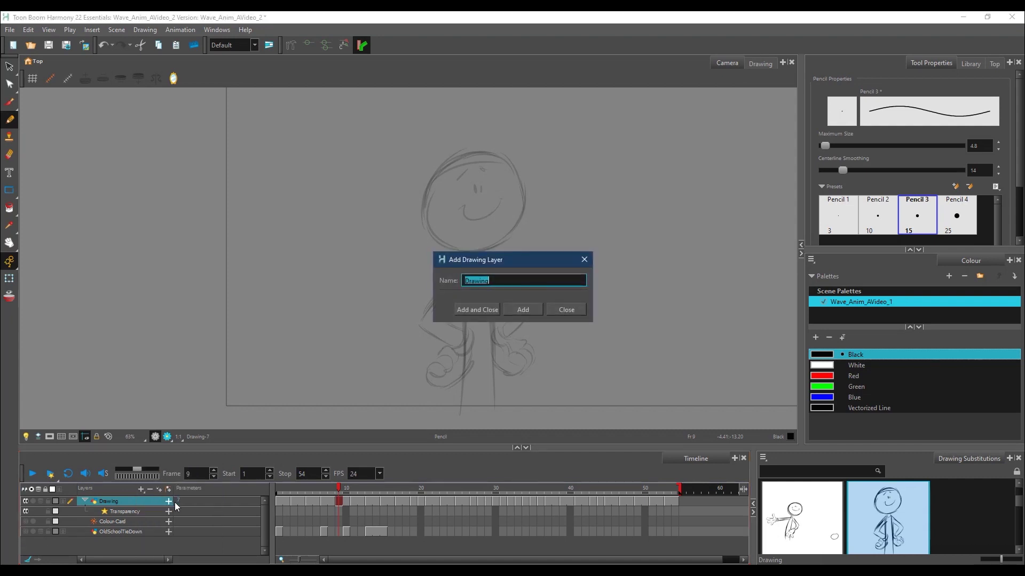
text(Body Drawing)
click(522, 309)
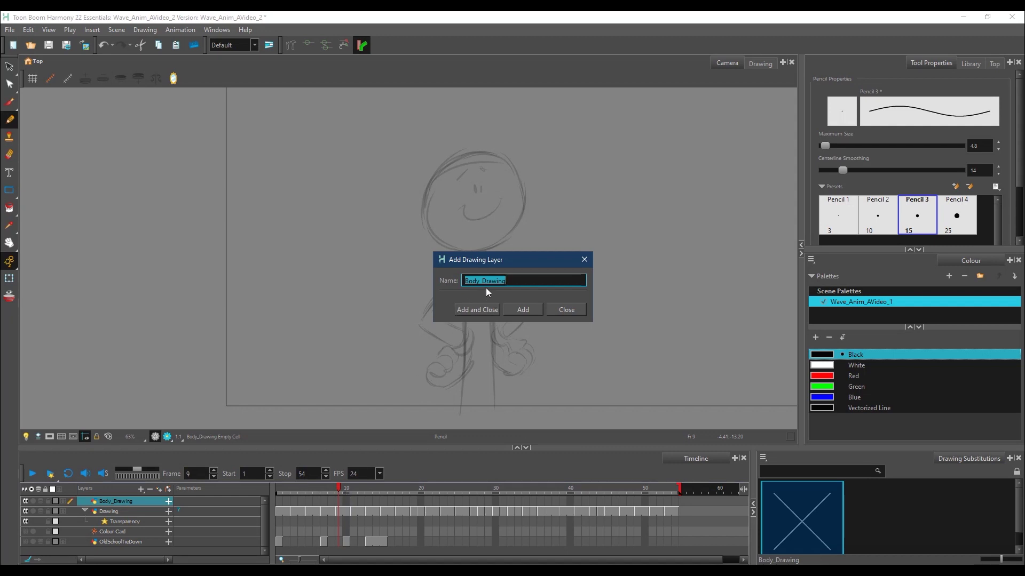
drag(481, 284, 463, 286)
text(Head)
click(522, 309)
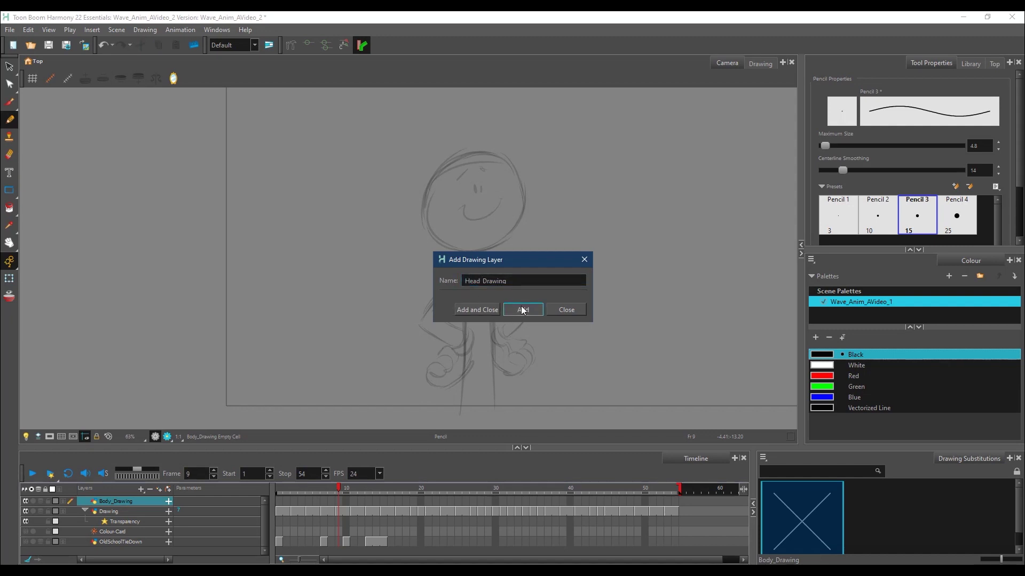
Step: Add drawing layers named Lf_Upper_Arm_Drawing and Lf_Lower_Arm_Drawing for the left arm
click(479, 280)
drag(479, 281, 464, 281)
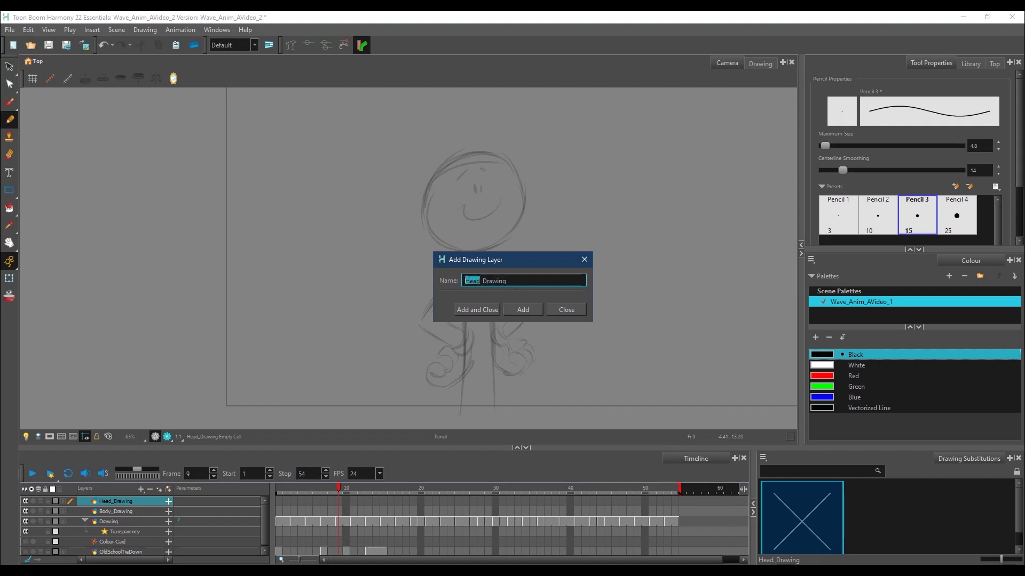
text(Left_Upper_Arm)
click(522, 310)
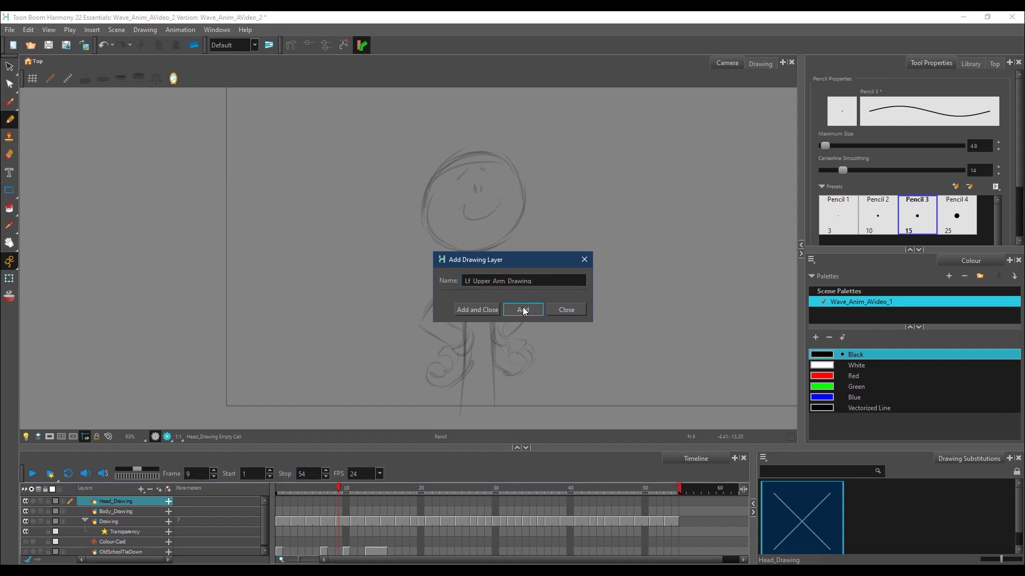
click(468, 280)
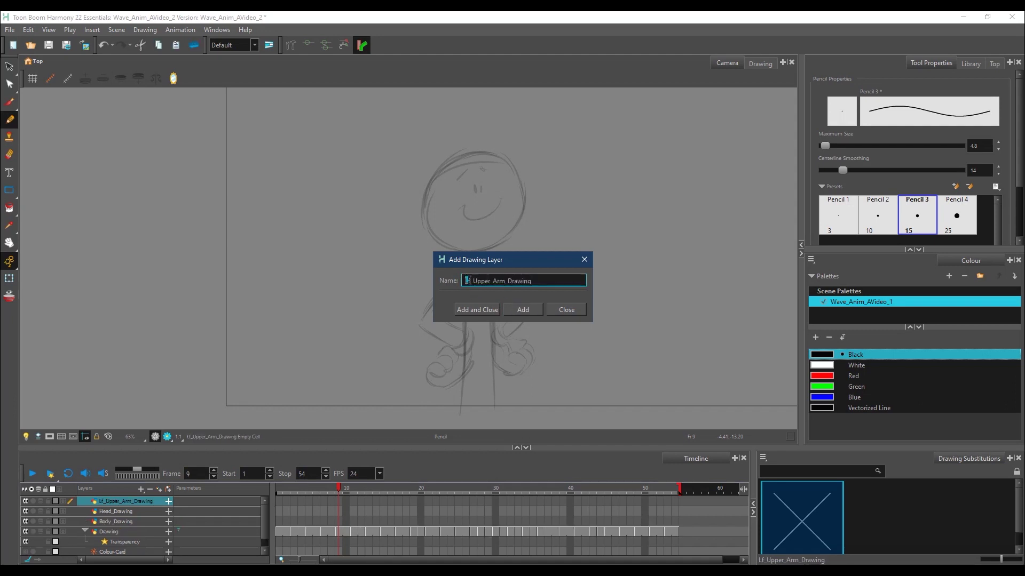
double_click(485, 281)
click(481, 282)
drag(490, 280, 474, 281)
text(Lower)
click(517, 313)
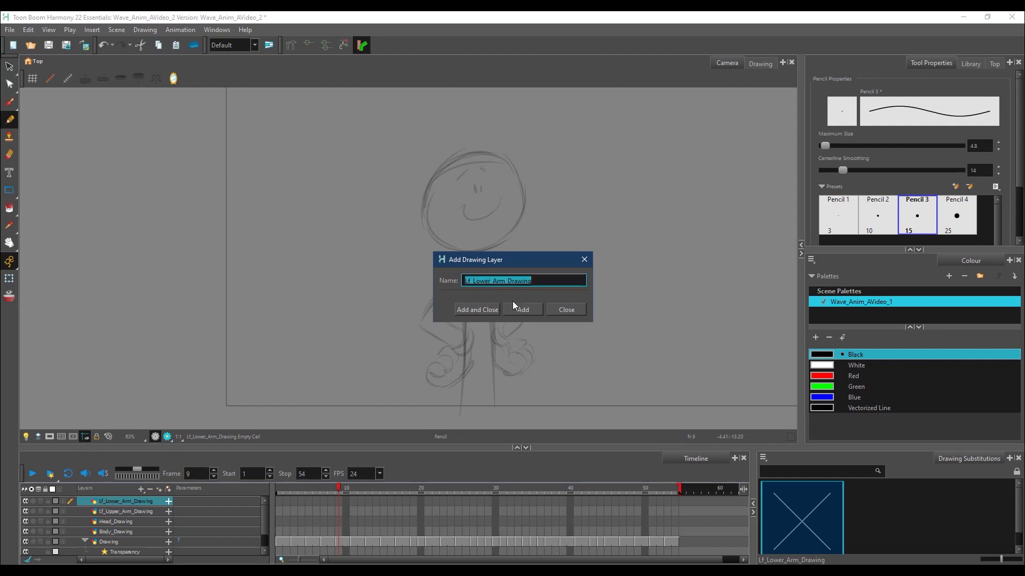
Step: Add drawing layers named Rt_Lower_Arm_Drawing and Rt_Upper_Arm_Drawing for the right arm
click(505, 283)
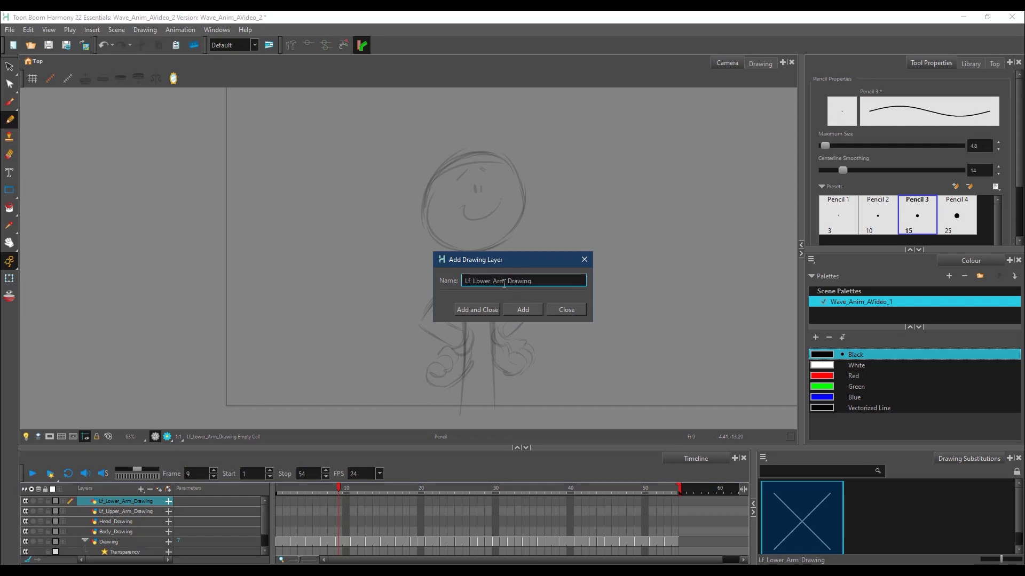
drag(471, 281, 463, 281)
text(Rt)
click(516, 310)
double_click(483, 281)
drag(472, 281, 492, 283)
text(Upper)
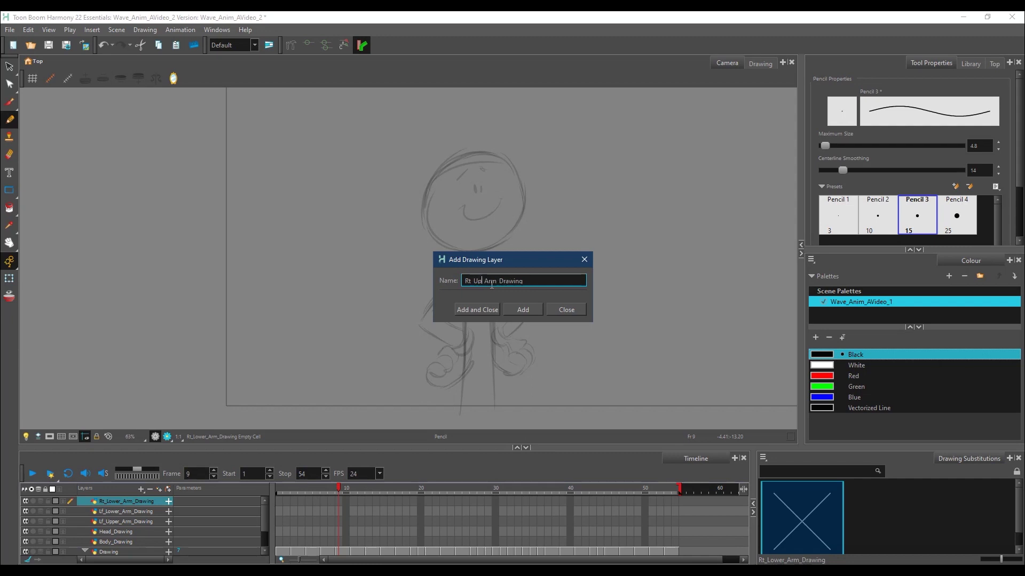
click(523, 309)
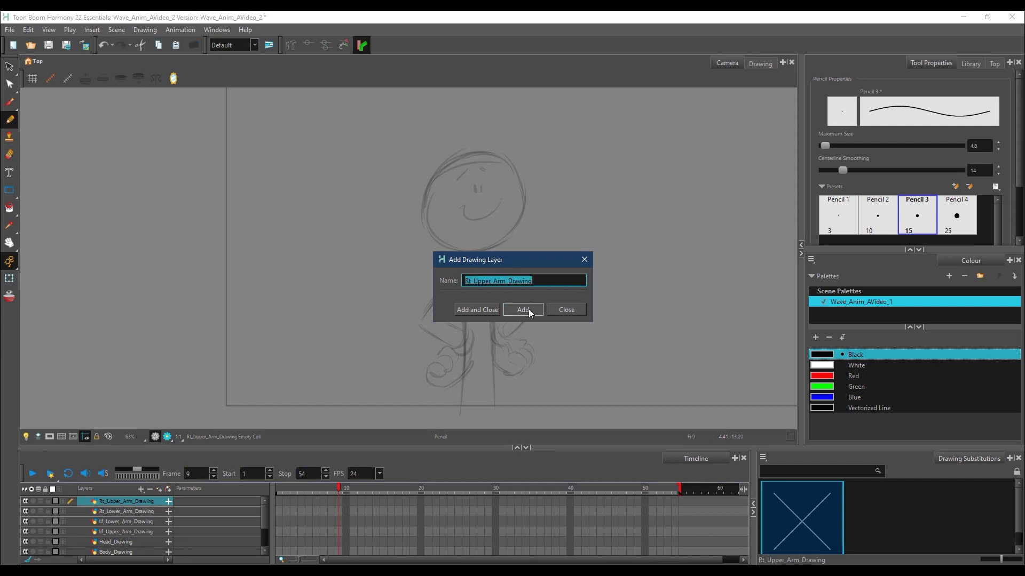
Step: Add a drawing layer named Rt_Hand_Drawing for the right hand
click(493, 281)
drag(473, 282, 504, 286)
text(Hand)
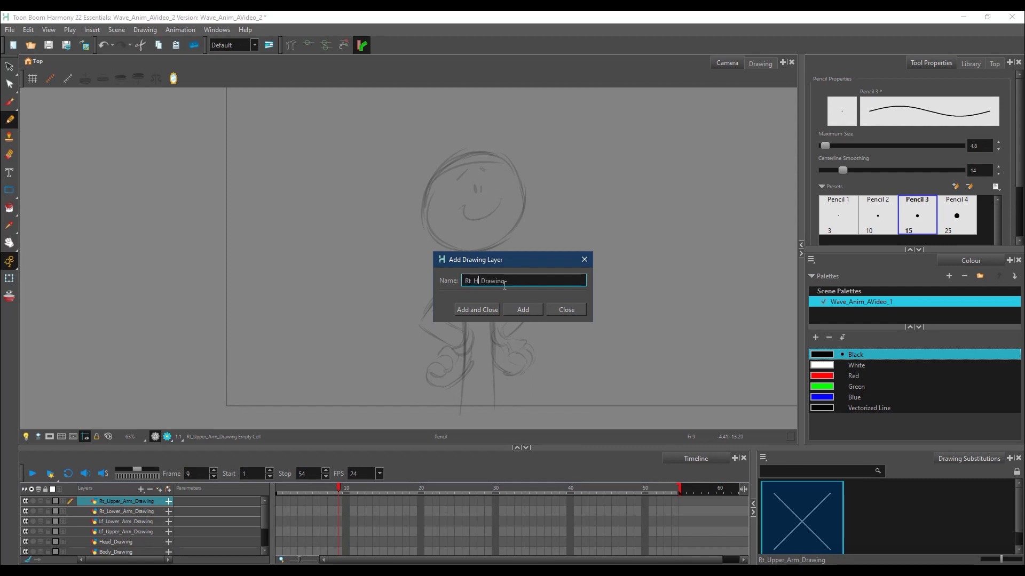
click(525, 309)
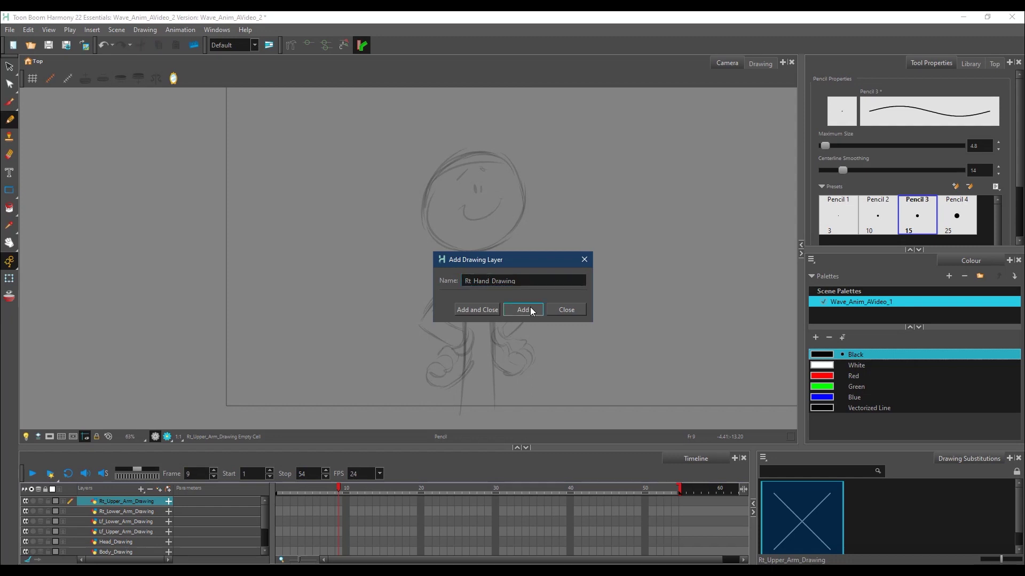
Step: Add a drawing layer named Lf_Hand_Drawing for the left hand and finish adding layers
drag(472, 282, 464, 281)
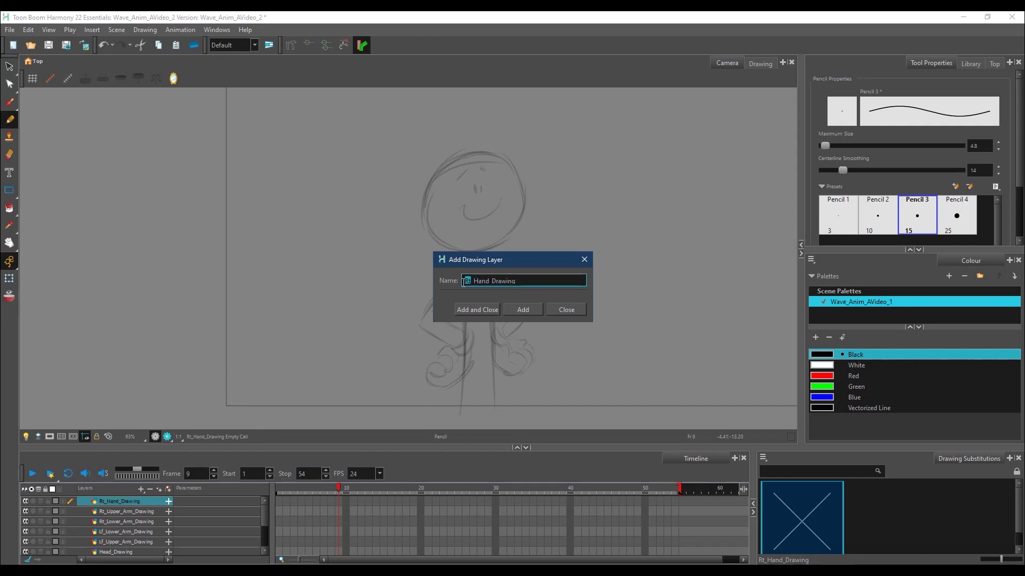
text(Lf)
click(534, 311)
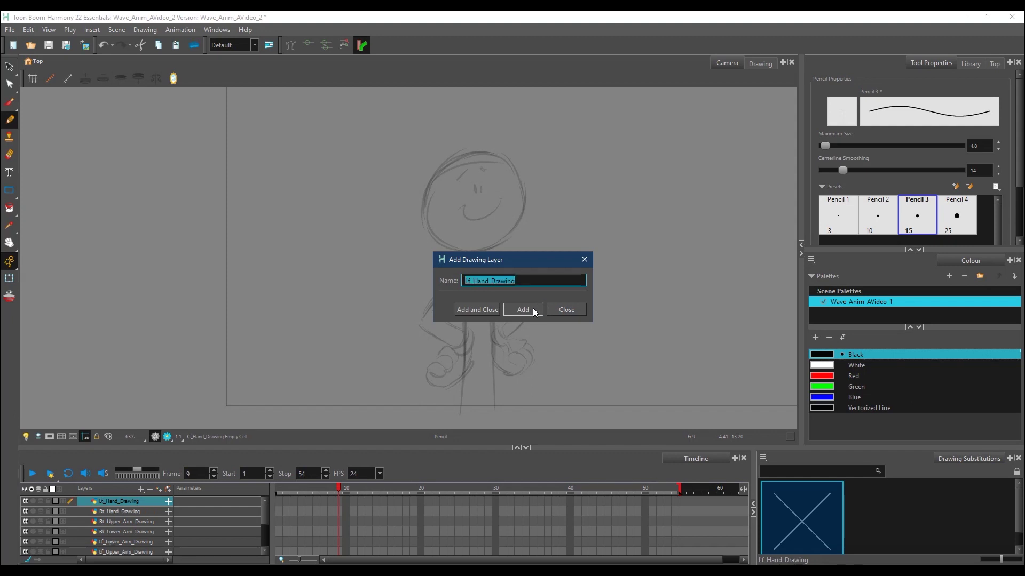
click(584, 260)
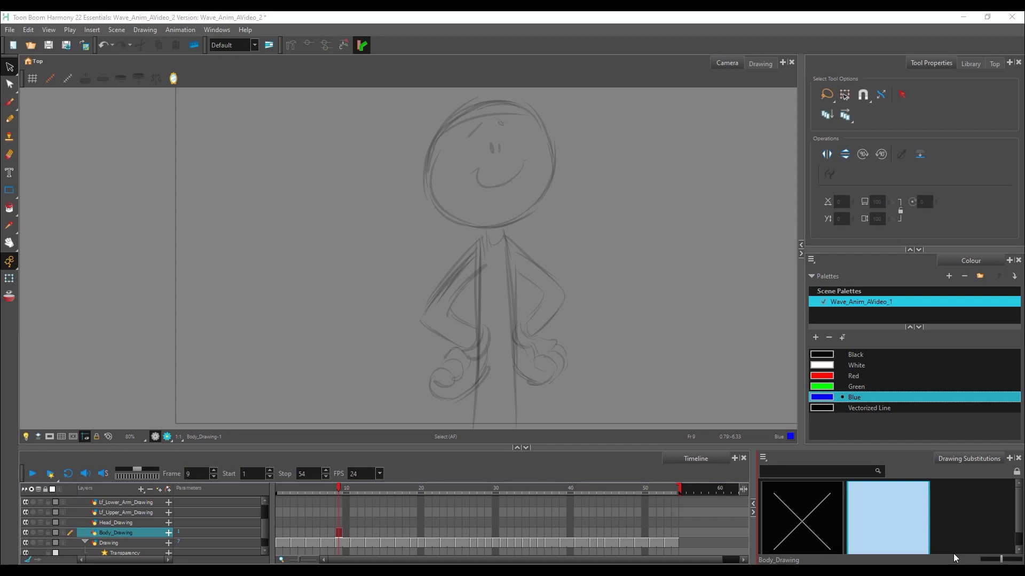
Step: On Body_Drawing at frame 9, trace the torso outline with a Black pencil line from the neckline down, closing it with a line below the camera frame
click(14, 118)
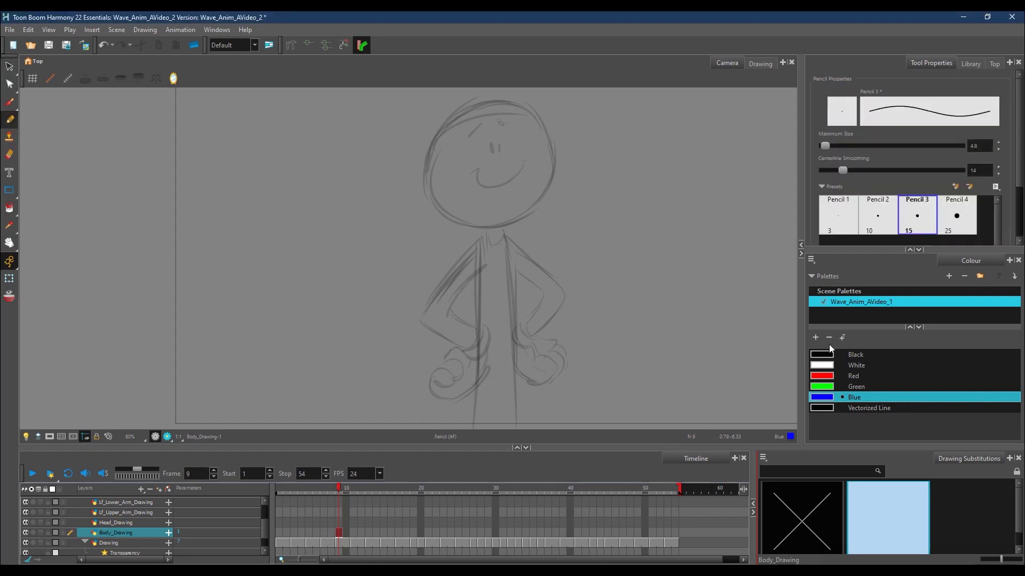
click(848, 354)
click(135, 533)
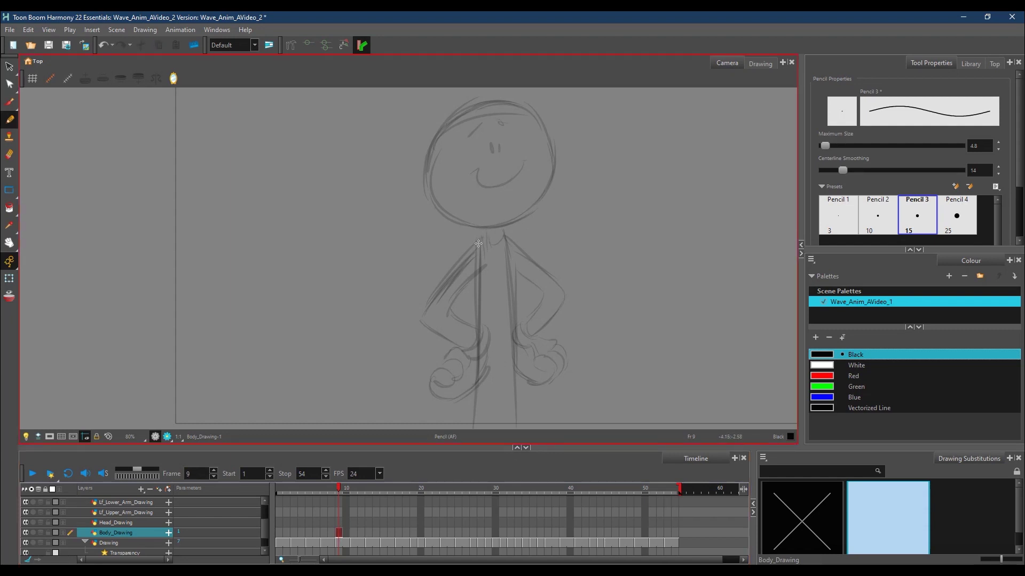
mouse_move(474, 245)
mouse_down()
mouse_move(519, 241)
mouse_move(526, 432)
mouse_up()
drag(474, 244, 478, 429)
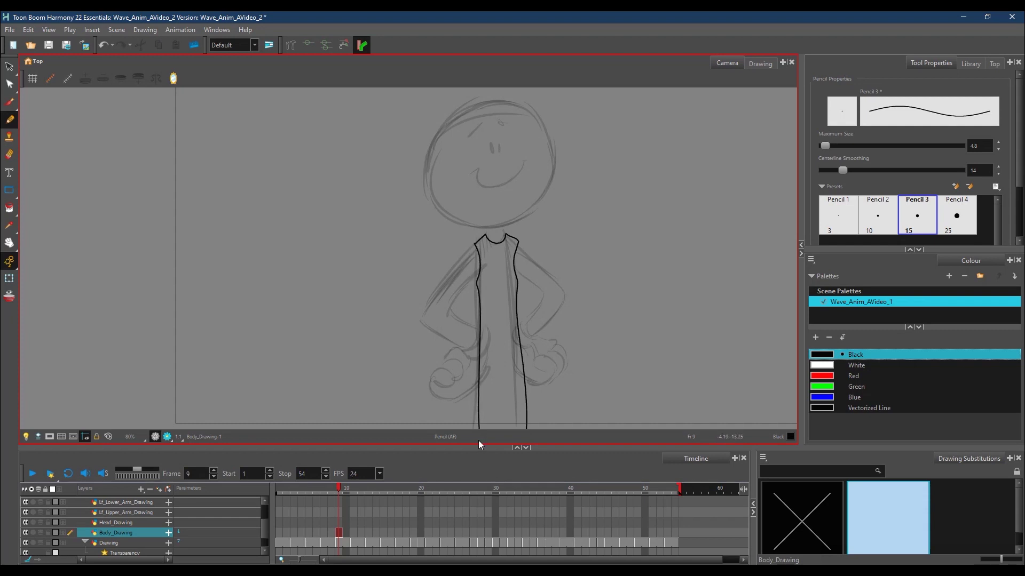
key(ctrl+z)
drag(479, 262, 472, 429)
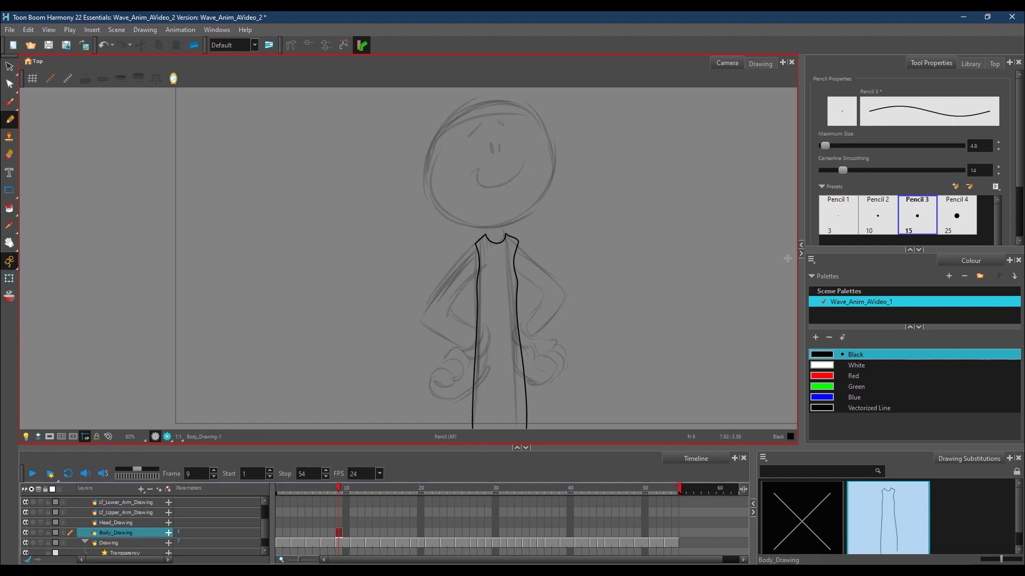
scroll(642, 370, down, 1)
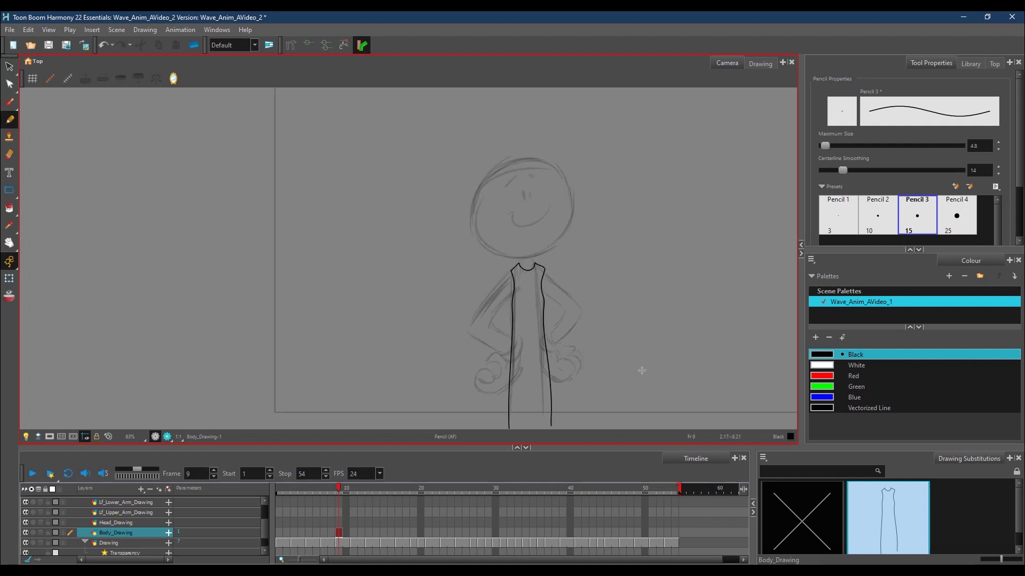
drag(502, 419, 564, 418)
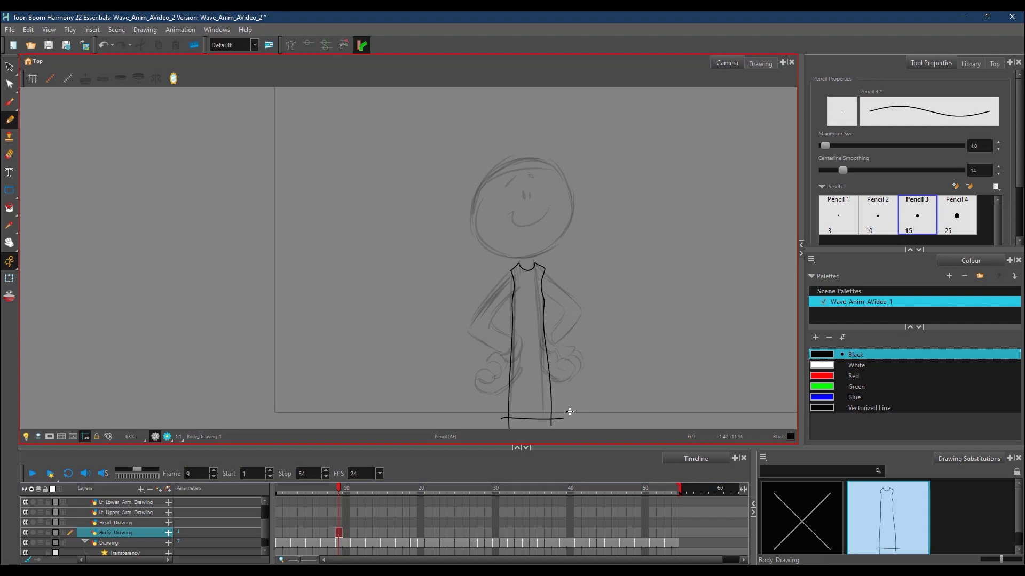
Step: Fill the closed torso shape with Blue using the Paint tool
click(16, 207)
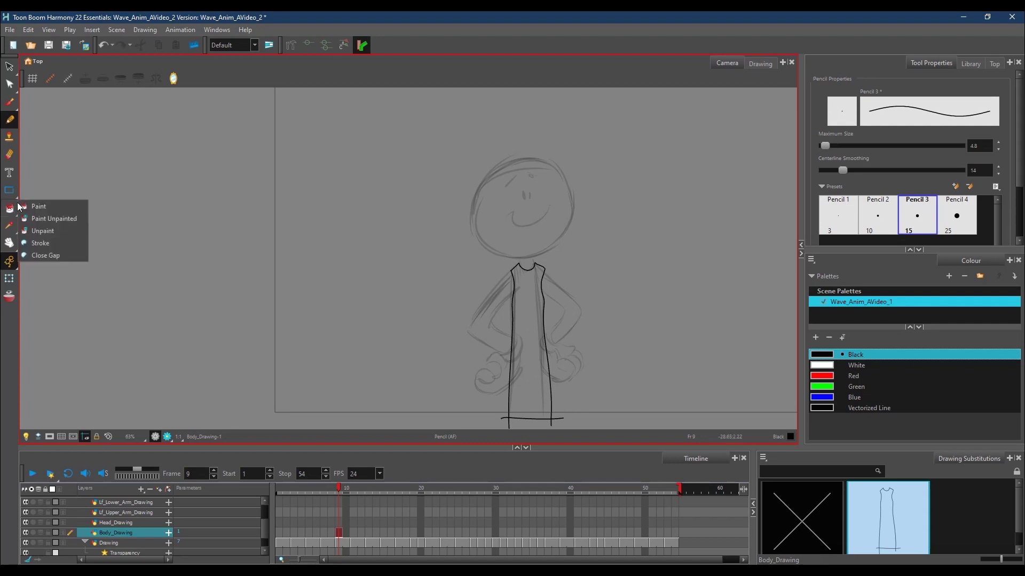
click(832, 398)
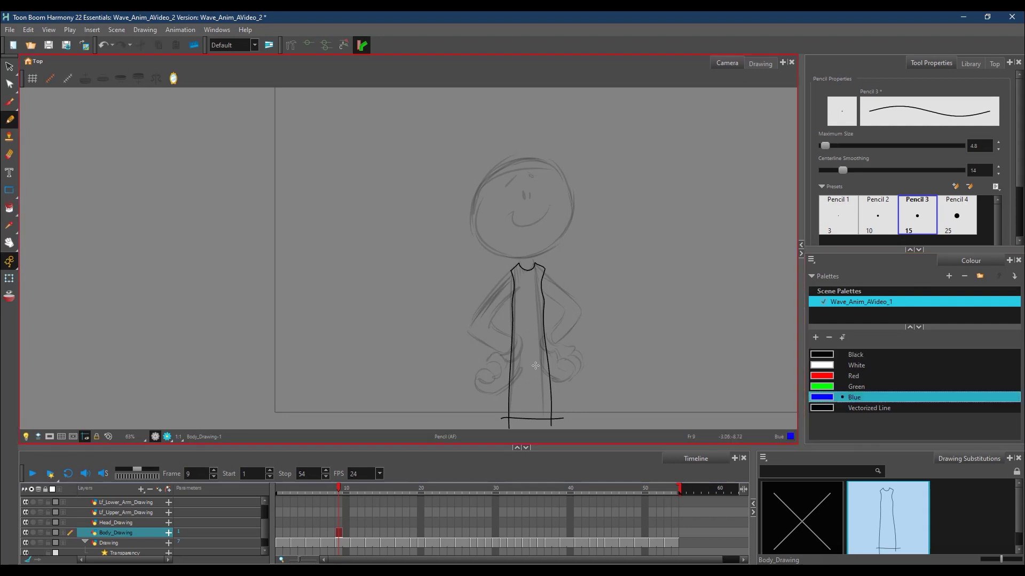
drag(536, 365, 540, 359)
click(9, 208)
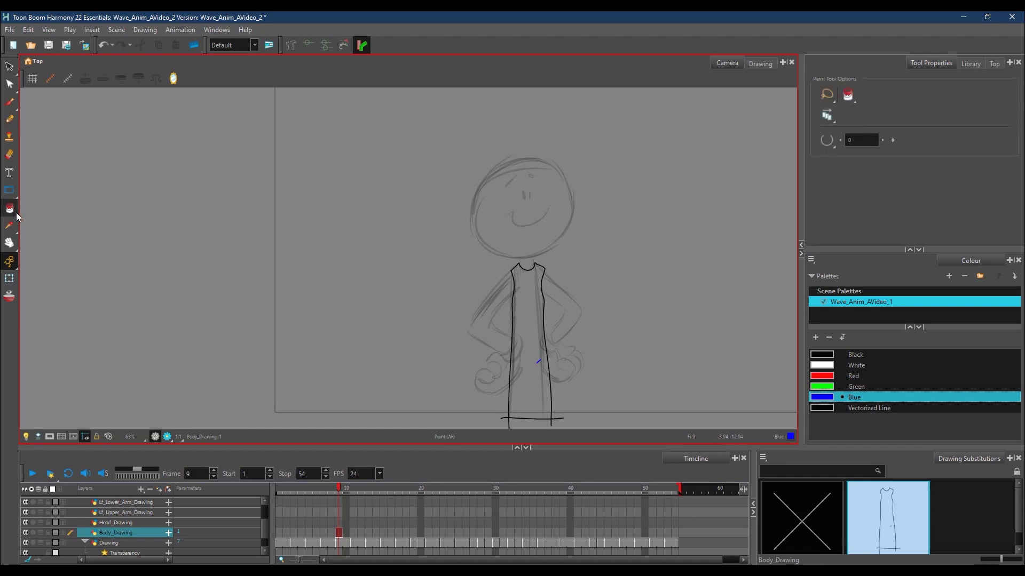
click(538, 381)
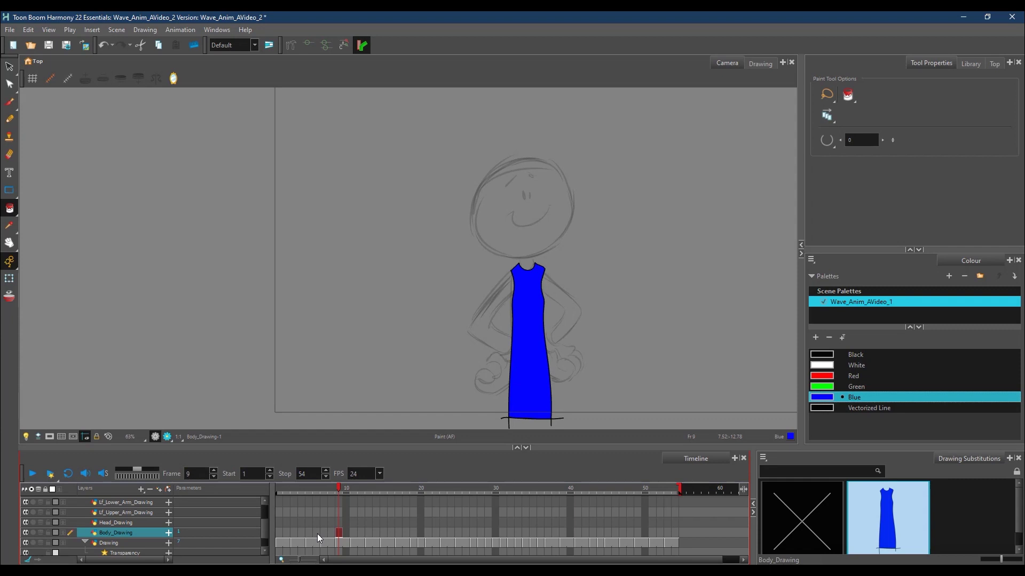
Step: On Lf_Upper_Arm_Drawing at frame 9, outline the left upper arm as a closed Black pencil shape overlapping the shoulder
click(338, 513)
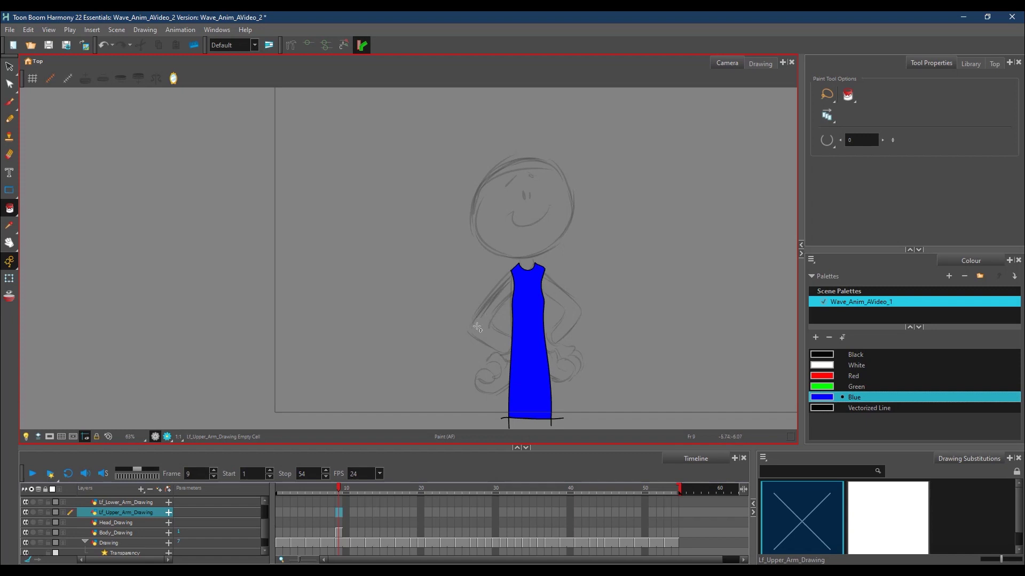
click(841, 355)
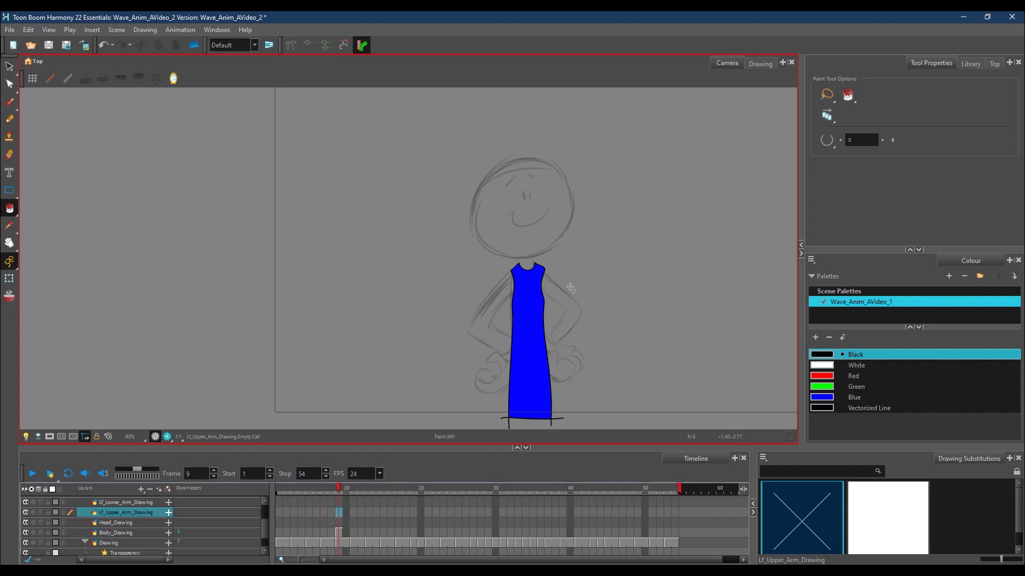
click(14, 119)
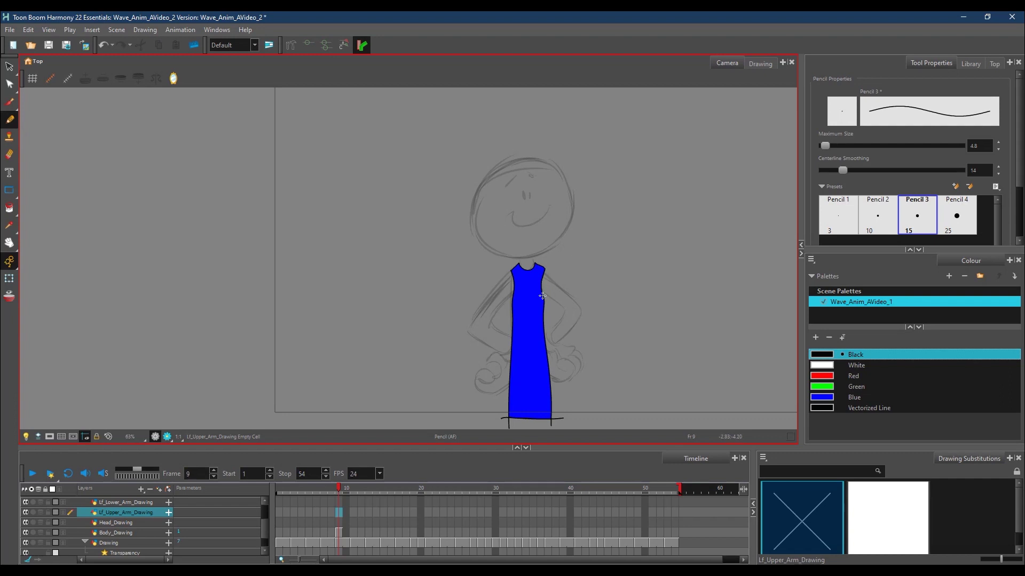
drag(532, 289, 568, 314)
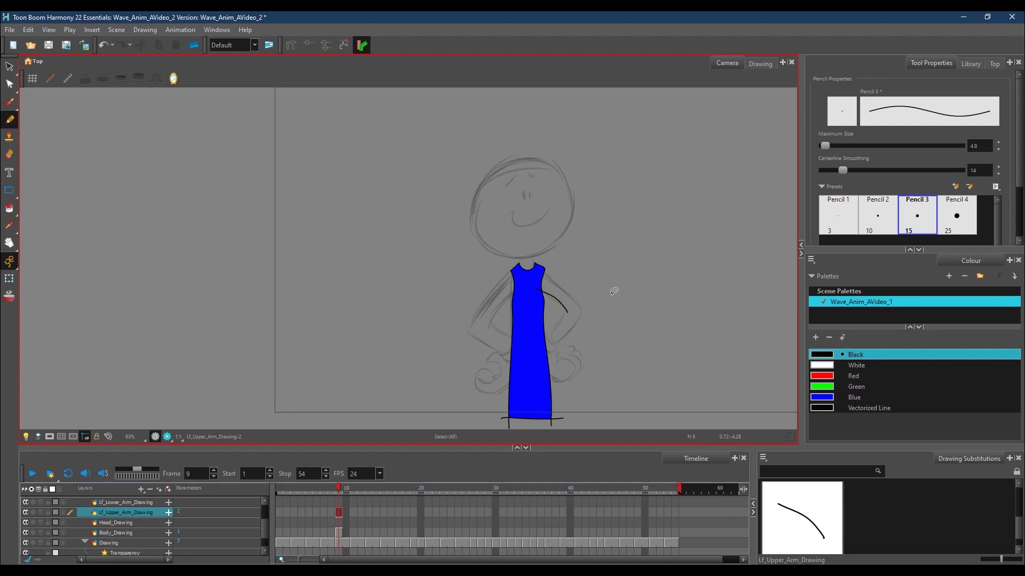
key(ctrl+z)
mouse_move(532, 289)
mouse_down()
mouse_move(582, 313)
mouse_move(563, 287)
mouse_move(532, 277)
mouse_move(547, 291)
mouse_up()
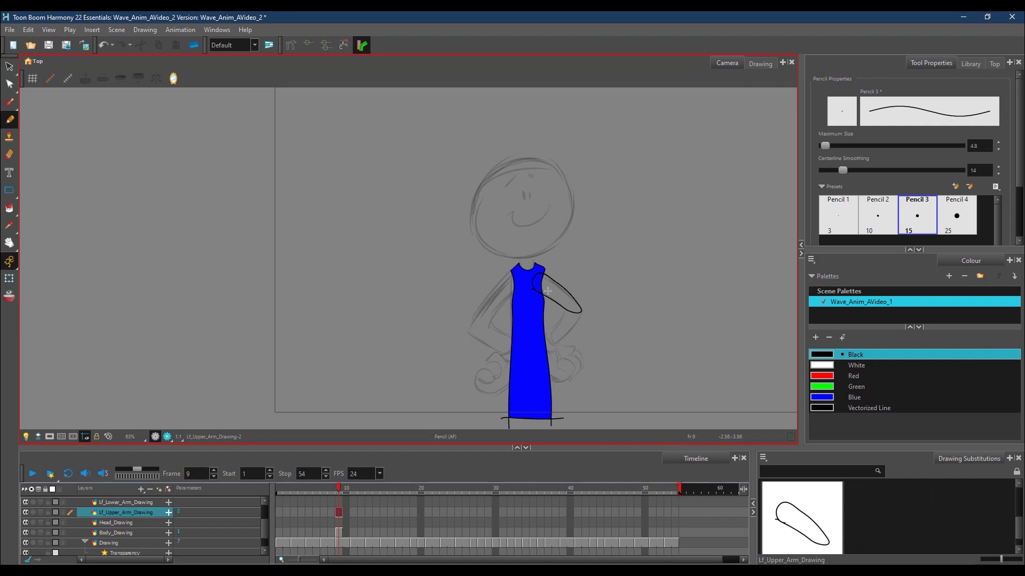
Step: Try filling the left upper arm with Blue, and undo both the fill and its outline
click(842, 396)
key(alt+i)
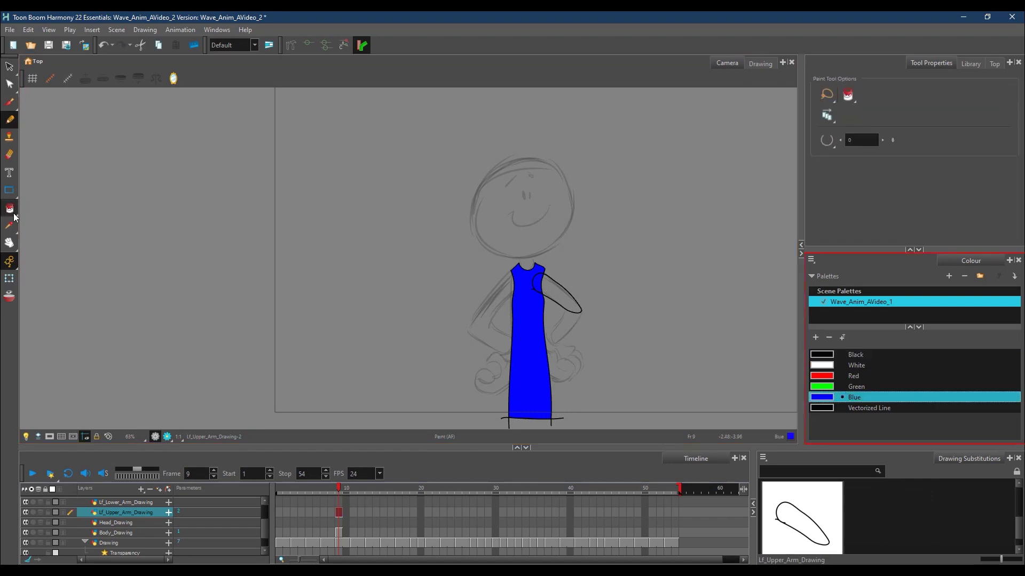
click(576, 305)
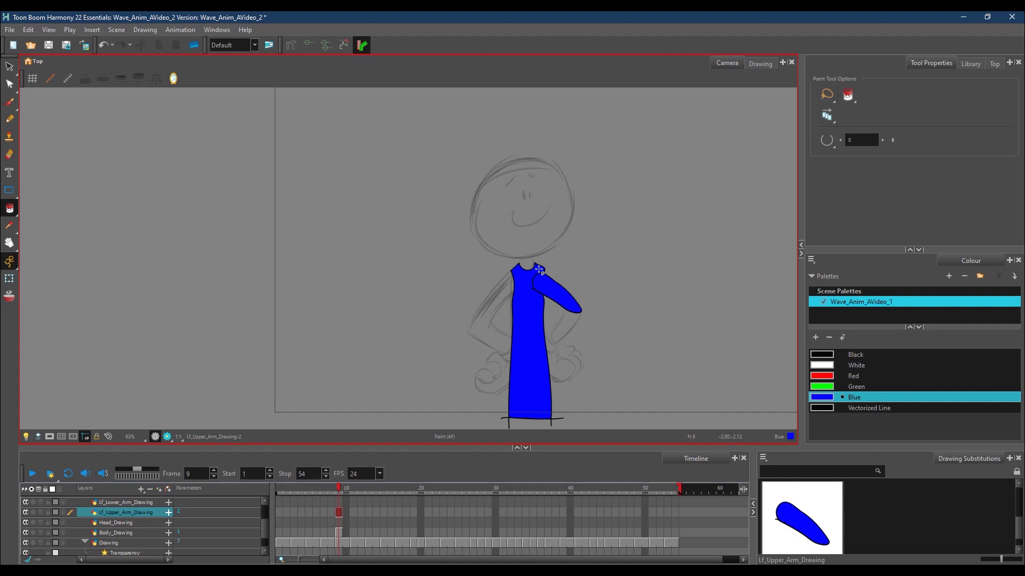
key(ctrl)
key(ctrl+z)
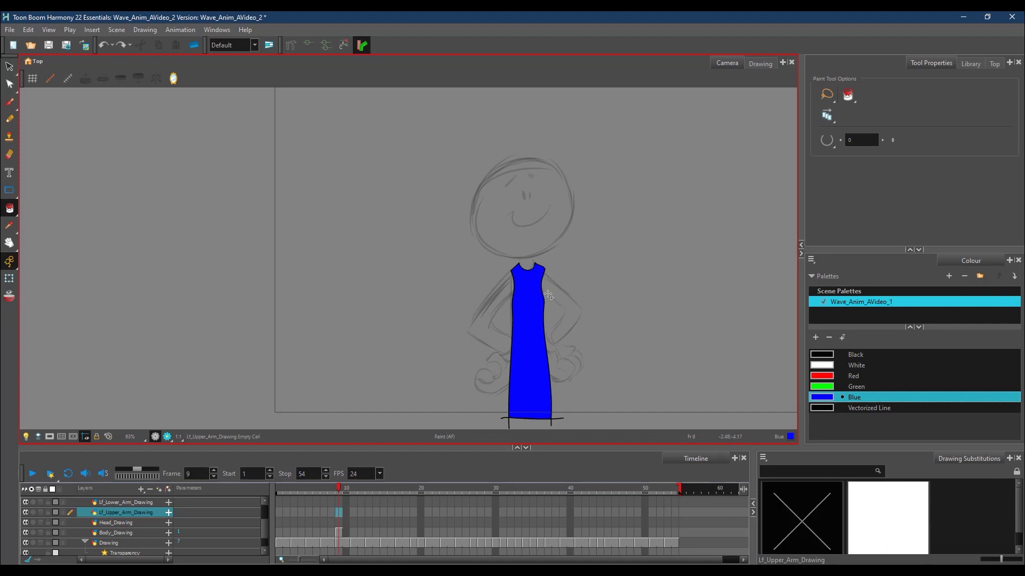
Step: Try outlining the left upper arm with a Blue pencil line from shoulder to elbow, and undo the stroke
click(12, 104)
click(13, 121)
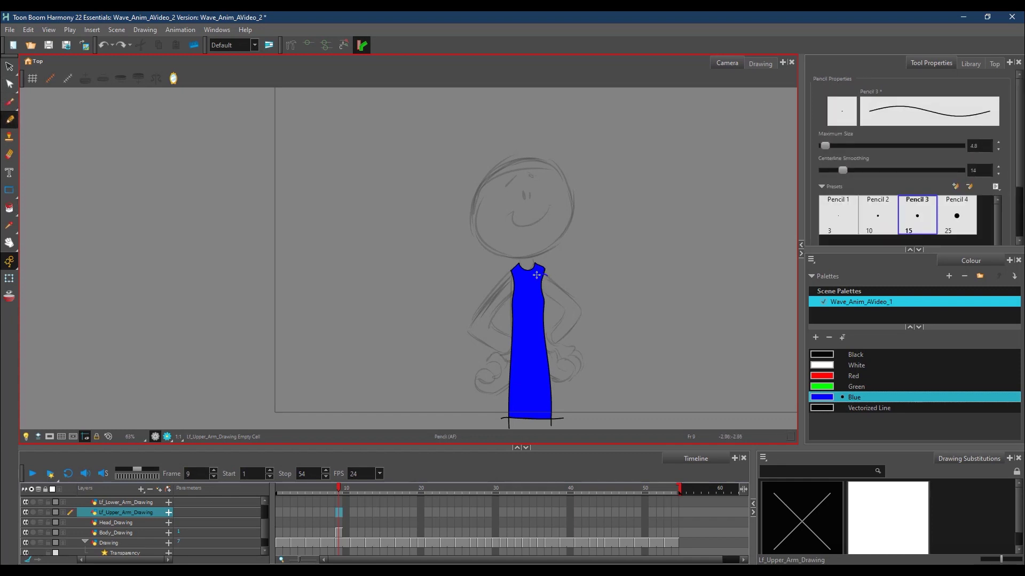
mouse_move(537, 290)
mouse_down()
mouse_move(574, 317)
mouse_move(577, 300)
mouse_move(541, 269)
mouse_up()
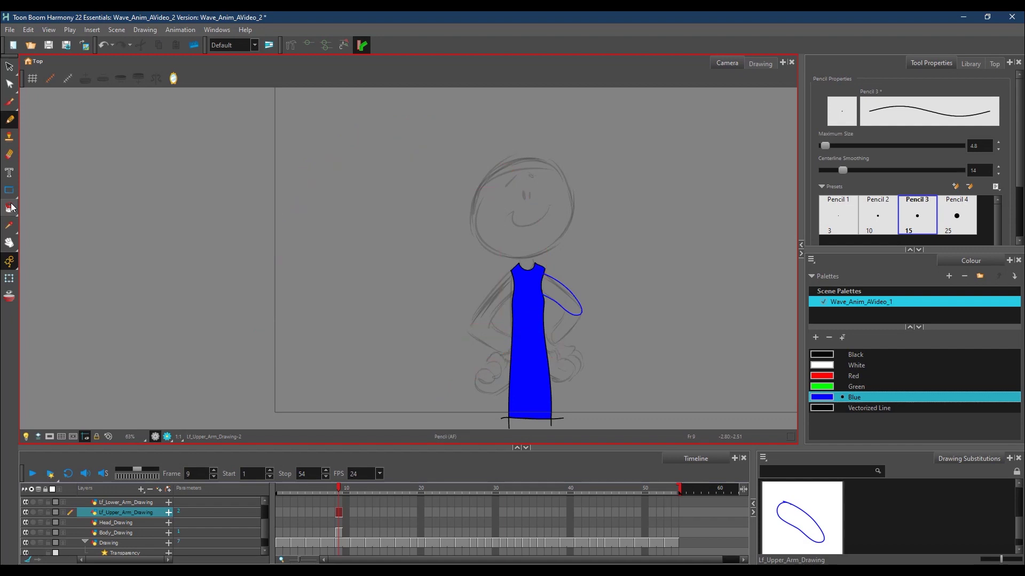
key(ctrl+z)
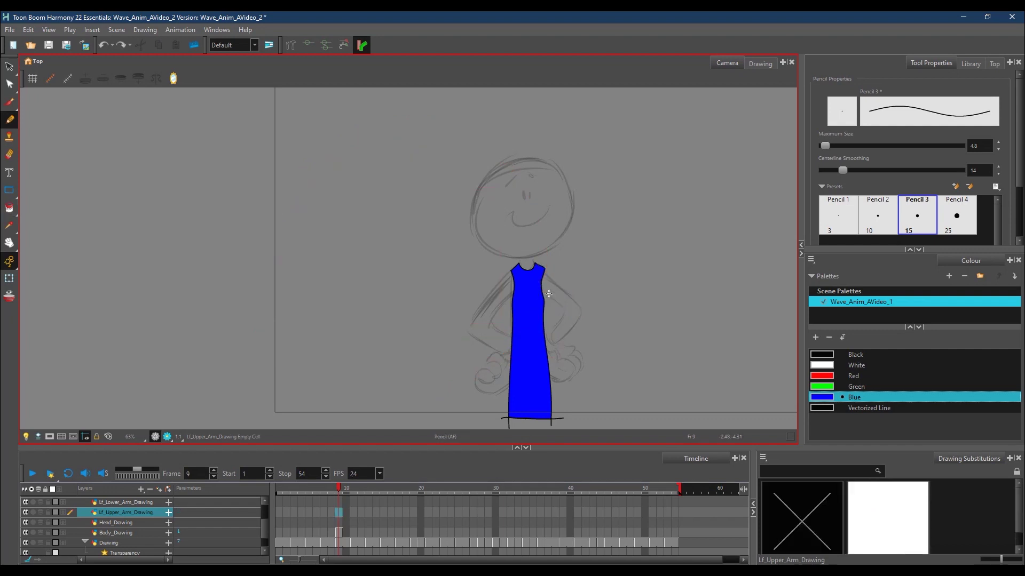
Step: Outline the left upper arm in Blue from shoulder to elbow at frame 9 and fill it with Blue
mouse_move(542, 291)
mouse_down()
mouse_move(577, 316)
mouse_move(580, 305)
mouse_move(540, 273)
mouse_move(535, 284)
mouse_up()
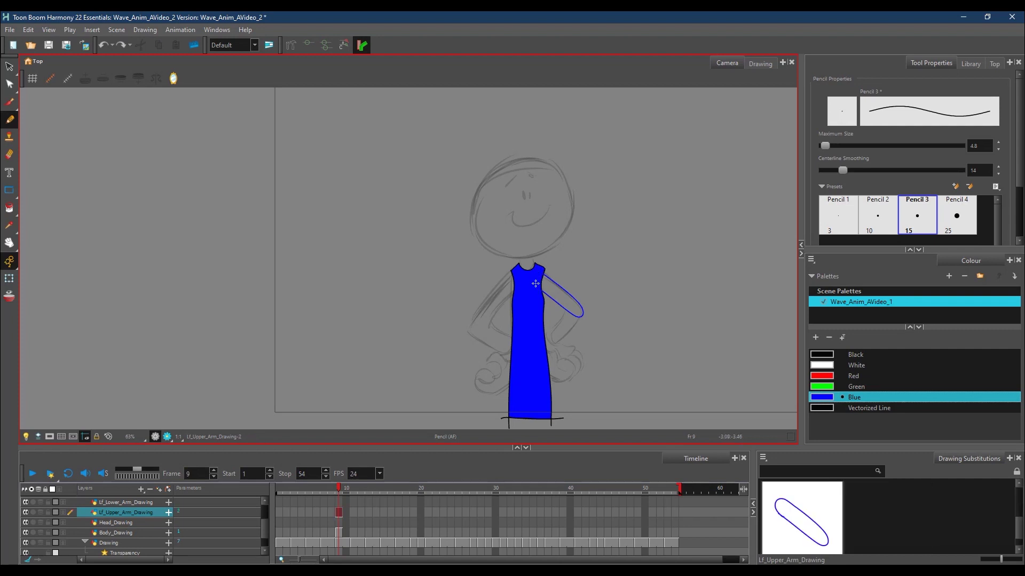
key(alt+i)
click(570, 300)
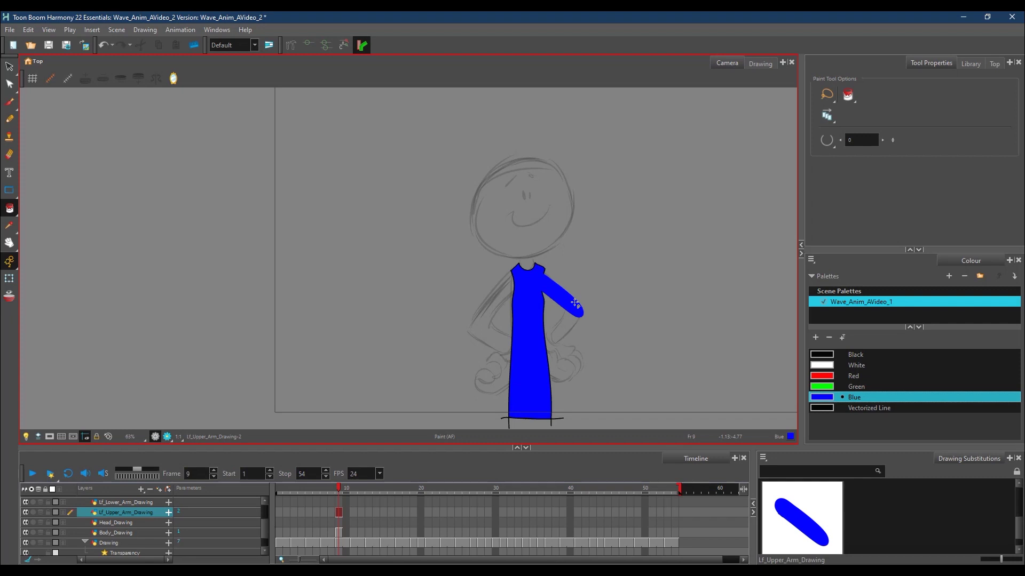
Step: Make the frame 9 cell of Lf_Lower_Arm_Drawing active for drawing with the Pencil tool
click(339, 513)
click(341, 503)
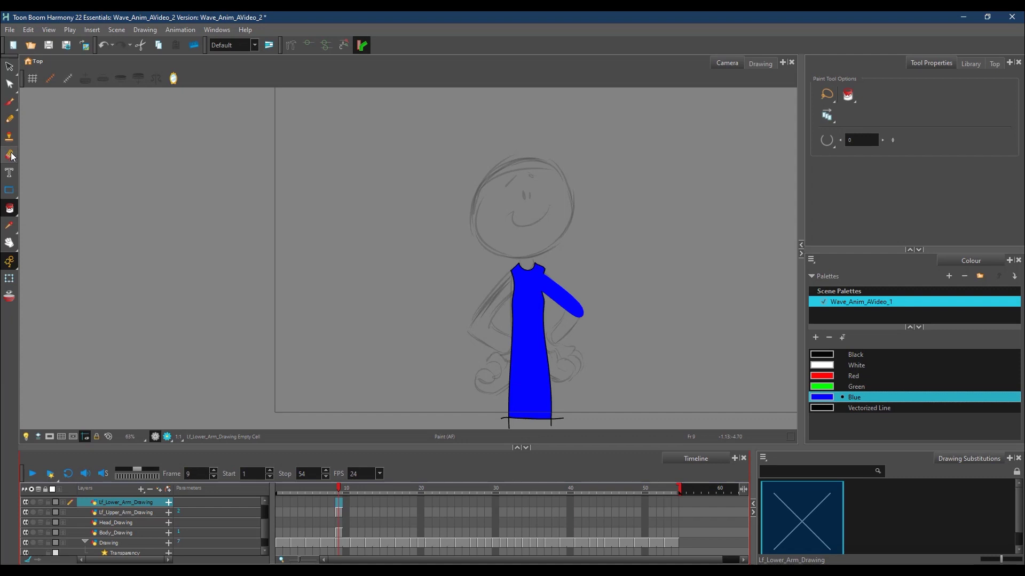
click(9, 119)
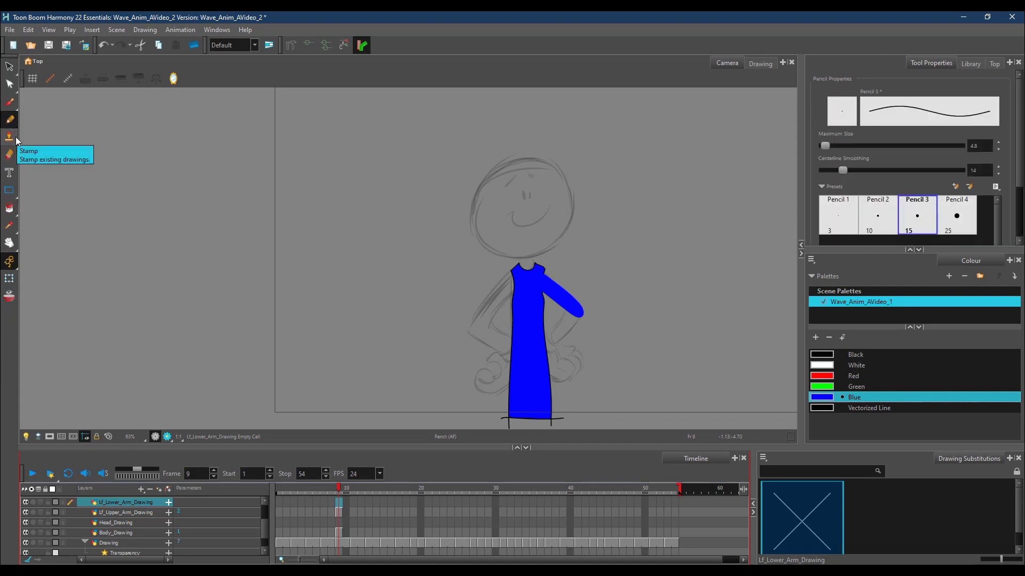
mouse_move(567, 306)
mouse_down()
mouse_move(547, 337)
mouse_move(553, 344)
mouse_move(570, 300)
mouse_up()
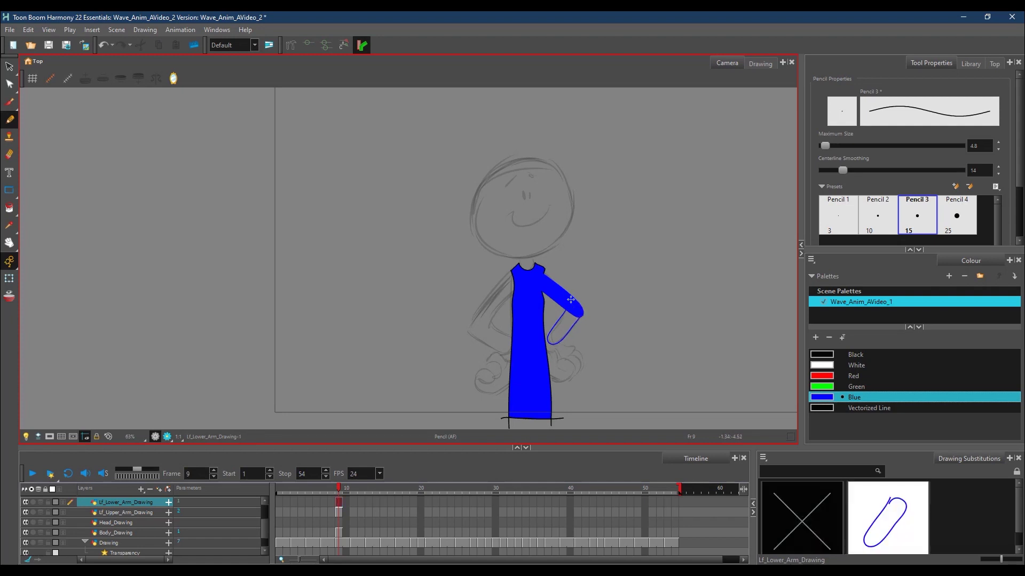
click(9, 208)
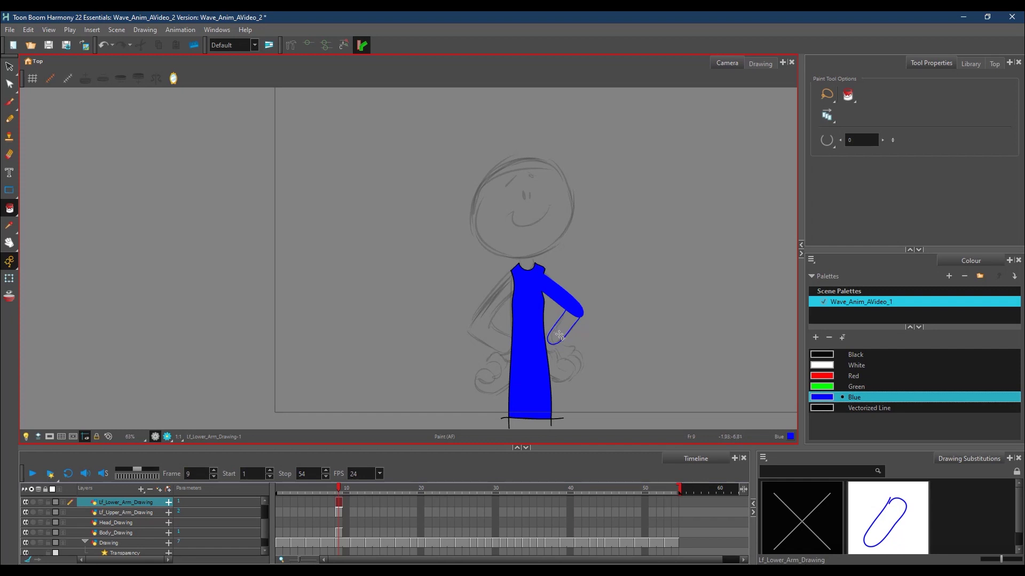
key(ctrl+z)
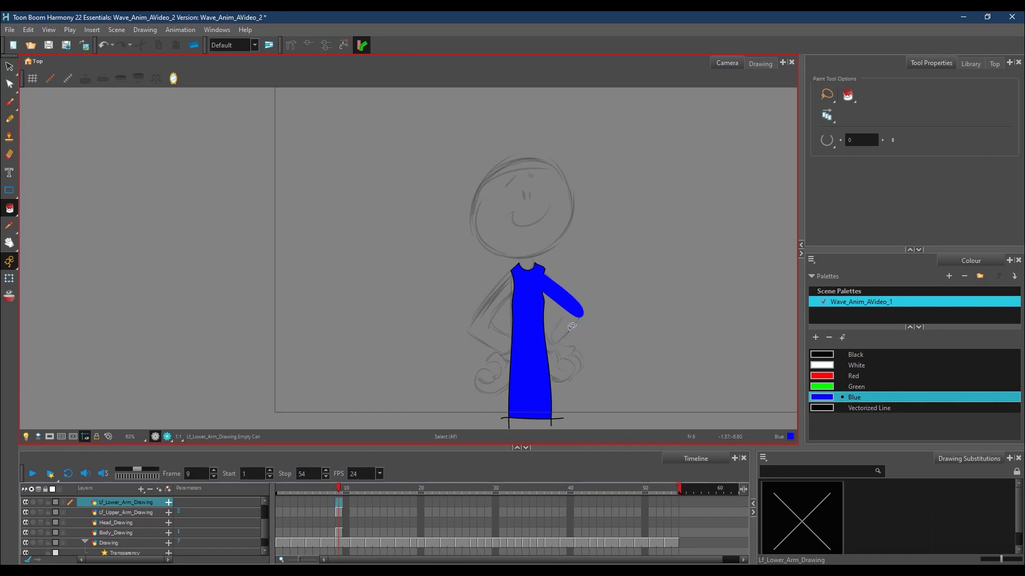
Step: Outline the left lower arm in Blue from elbow to wrist over the sketch and fill it with Blue
click(10, 120)
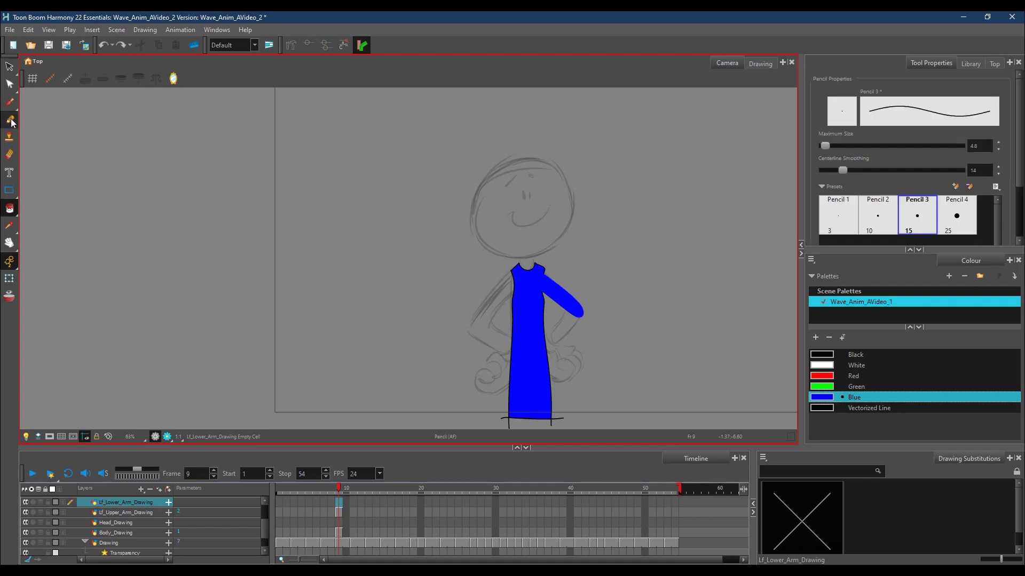
mouse_move(549, 338)
mouse_down()
mouse_move(558, 342)
mouse_move(584, 315)
mouse_move(576, 303)
mouse_move(549, 340)
mouse_up()
key(alt+i)
click(568, 328)
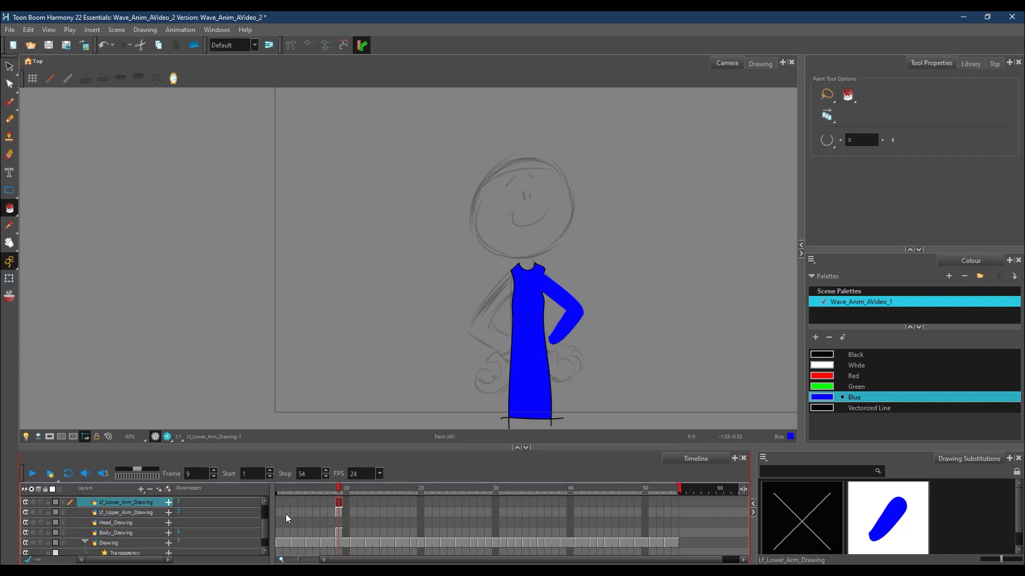
Step: On Rt_Upper_Arm_Drawing at frame 9, outline the right upper arm in Blue with the Pencil and fill it with Blue
scroll(264, 528, up, 3)
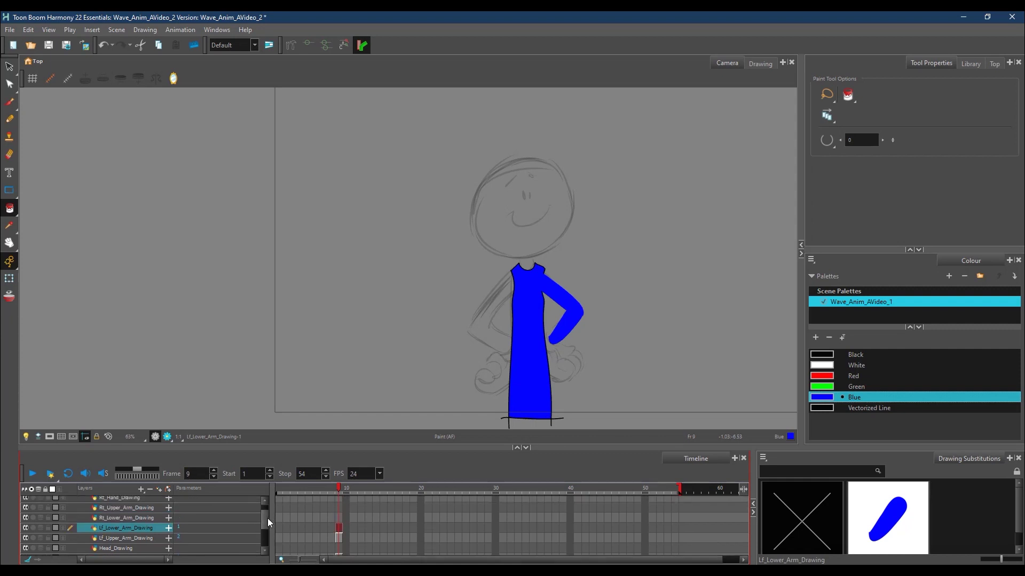
click(127, 507)
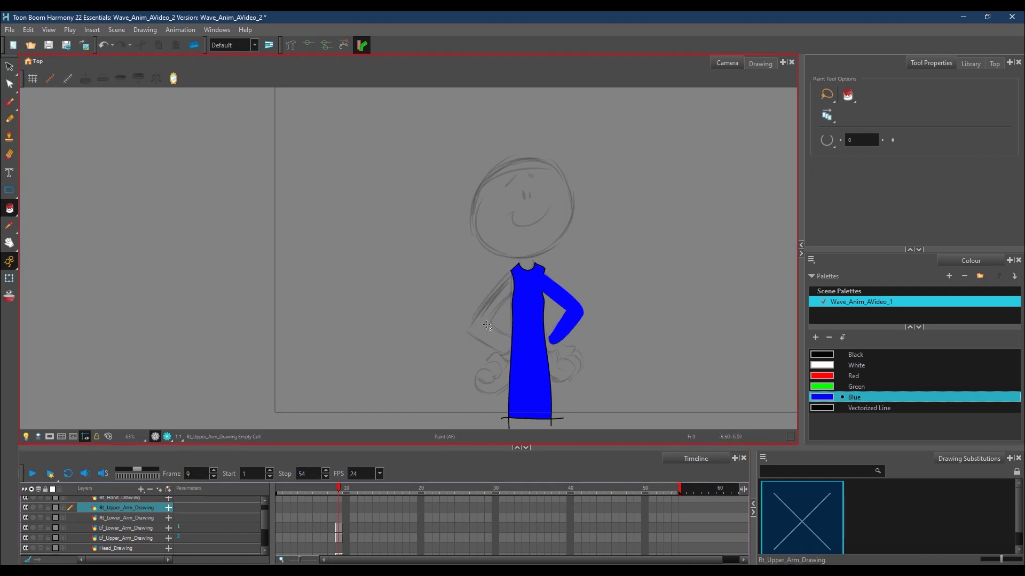
drag(478, 332, 512, 288)
key(alt+x)
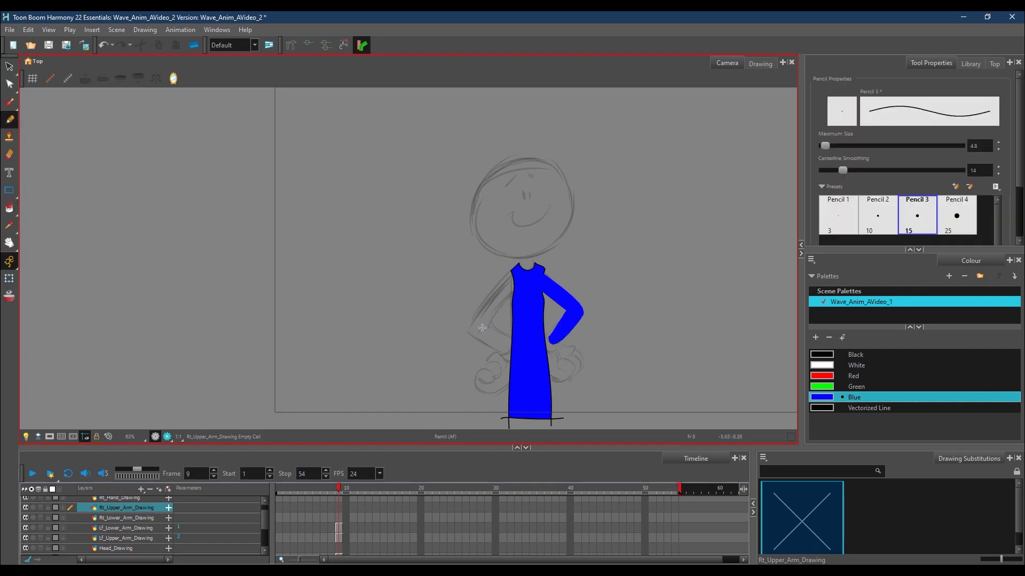
mouse_move(474, 329)
mouse_down()
mouse_move(518, 287)
mouse_move(493, 292)
mouse_move(473, 331)
mouse_move(493, 314)
mouse_up()
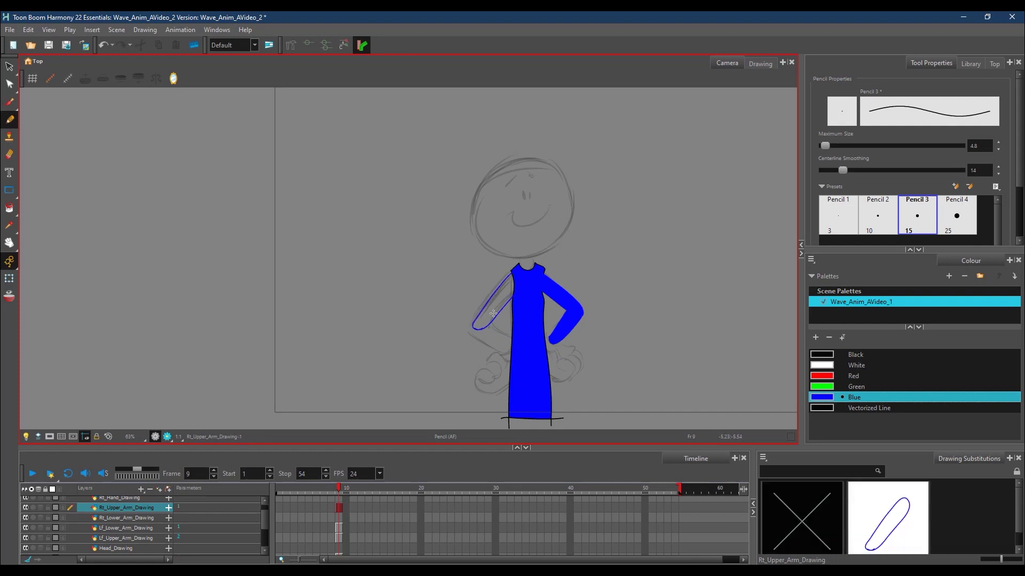
key(alt+i)
click(515, 292)
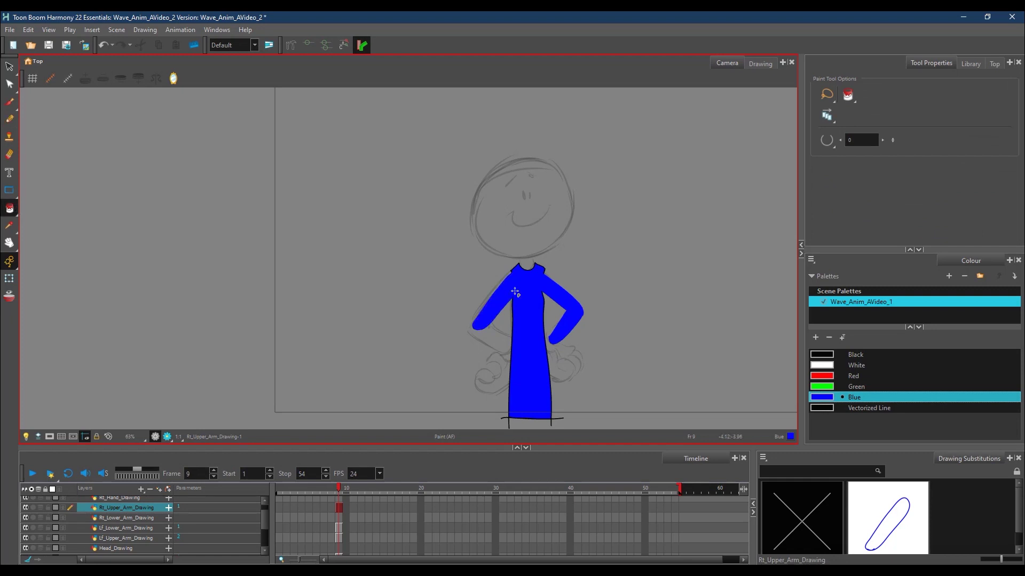
Step: On Rt_Lower_Arm_Drawing at frame 9, outline the right lower arm in Blue from elbow to wrist and fill it with Blue
click(16, 119)
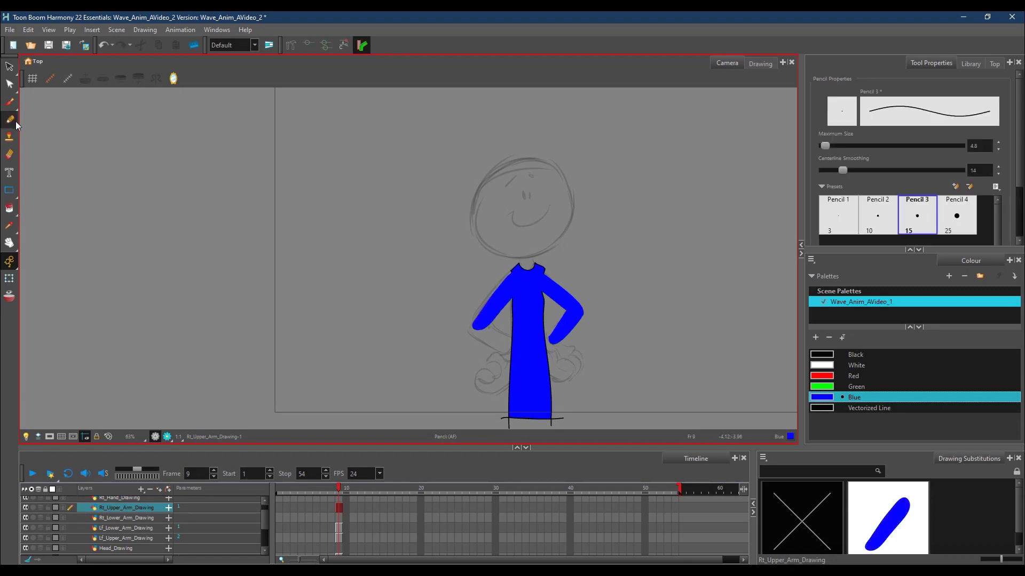
click(341, 497)
click(338, 508)
click(339, 519)
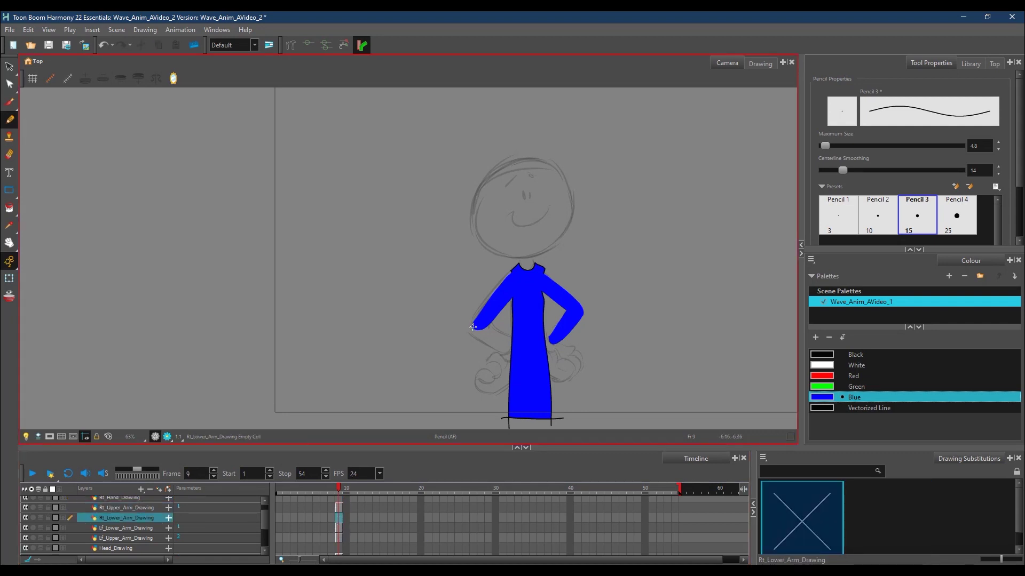
drag(473, 326, 473, 322)
key(ctrl+z)
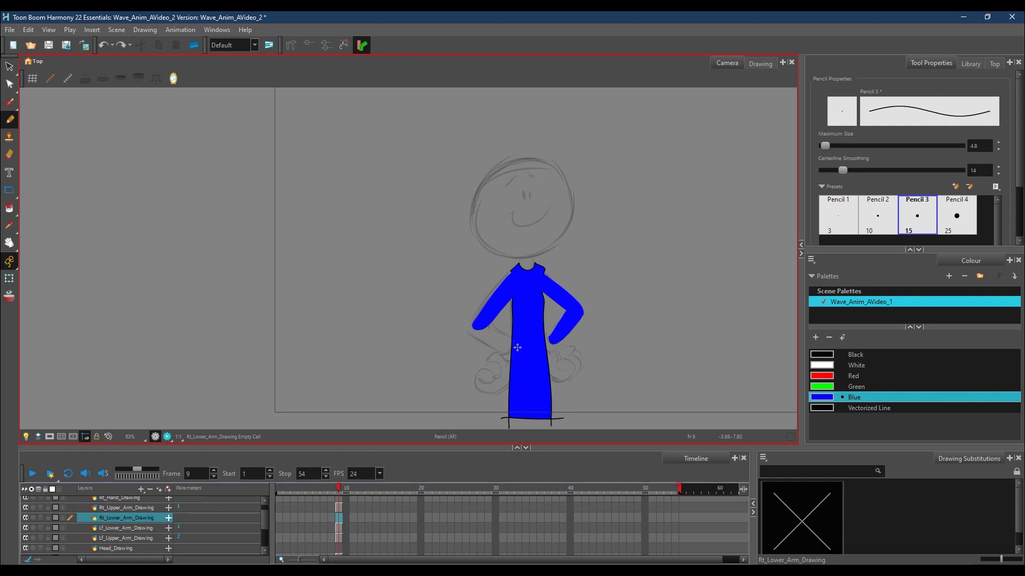
mouse_move(503, 353)
mouse_down()
mouse_move(511, 350)
mouse_move(476, 321)
mouse_move(507, 353)
mouse_up()
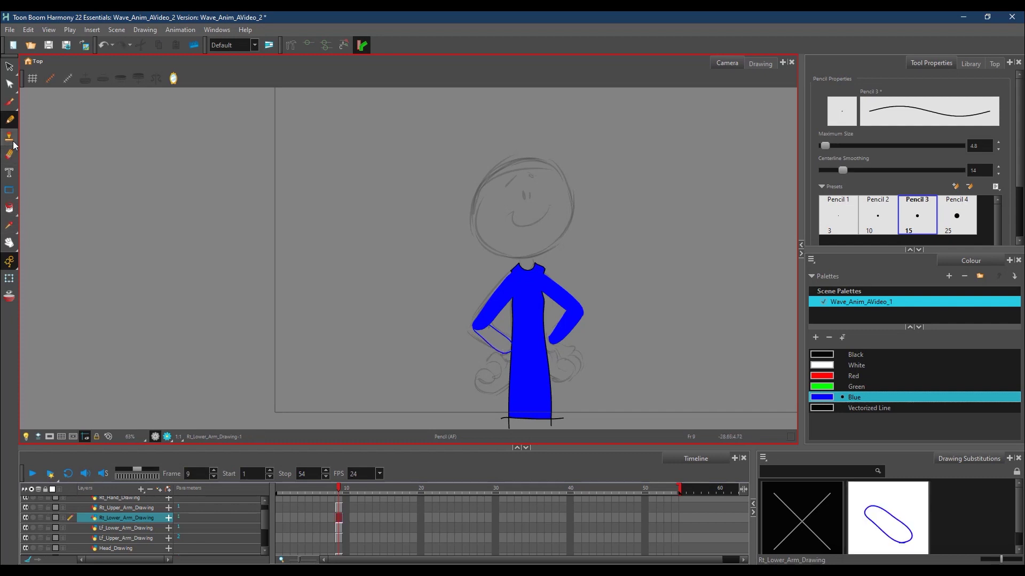
click(10, 208)
click(502, 353)
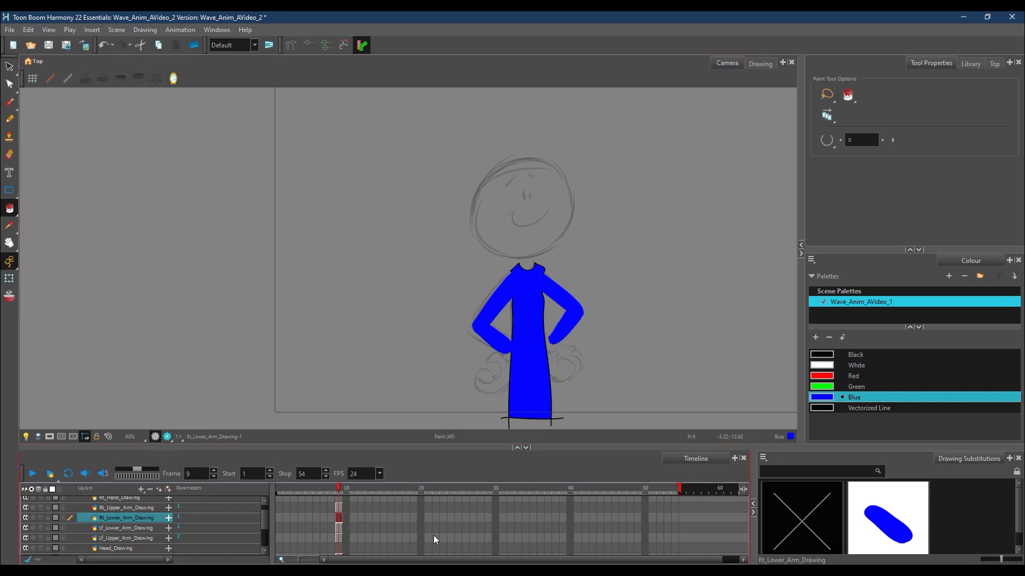
Step: Make the frame 9 cell of Rt_Hand_Drawing active and set up the Pencil tool to draw in Black
scroll(372, 525, down, 1)
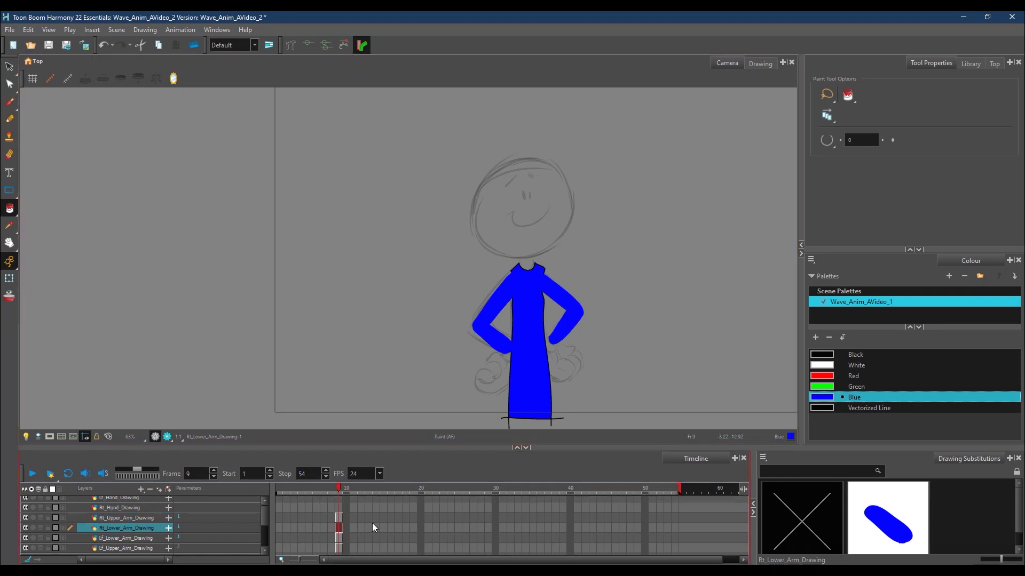
scroll(372, 523, up, 2)
click(338, 512)
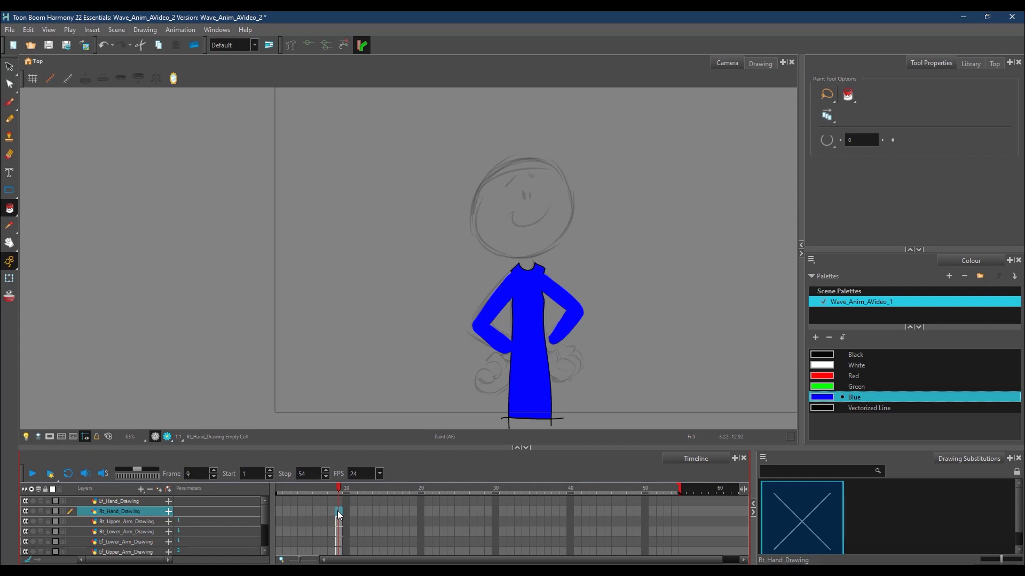
click(851, 353)
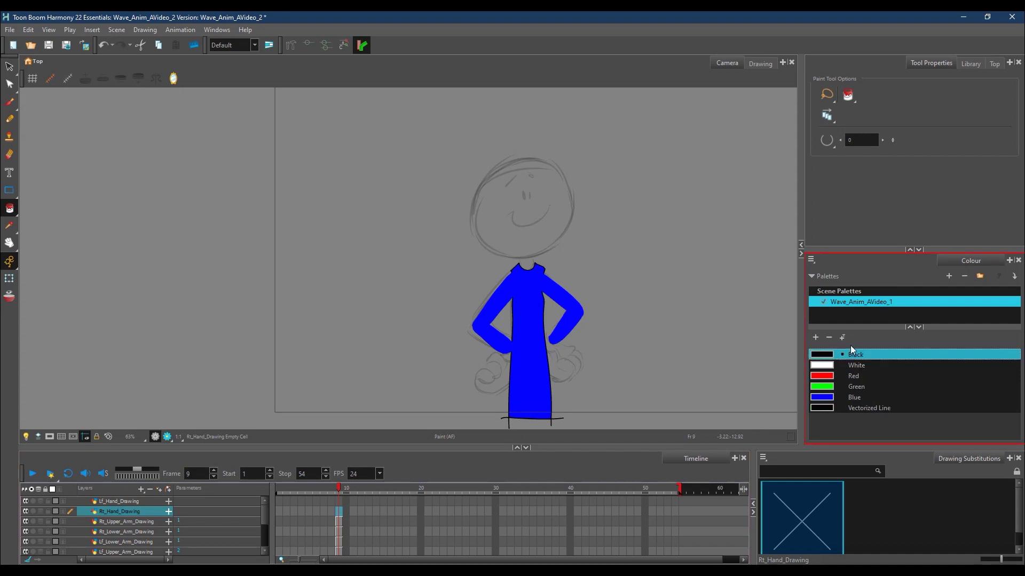
click(12, 121)
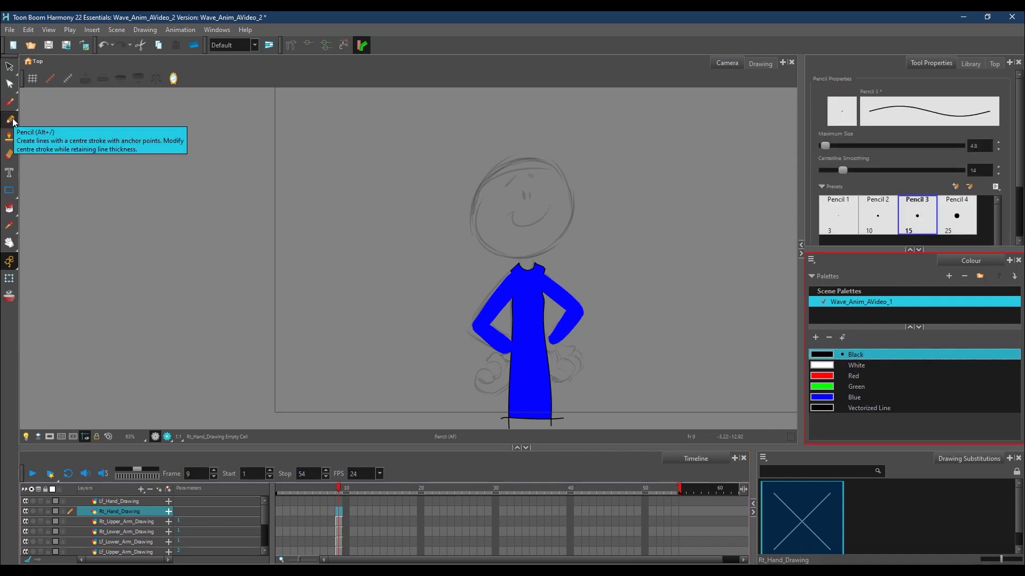
Step: Hide the Rt_Upper_Arm_Drawing, Rt_Lower_Arm_Drawing, Lf_Lower_Arm_Drawing and Body_Drawing layers to uncover the hand sketch
click(25, 521)
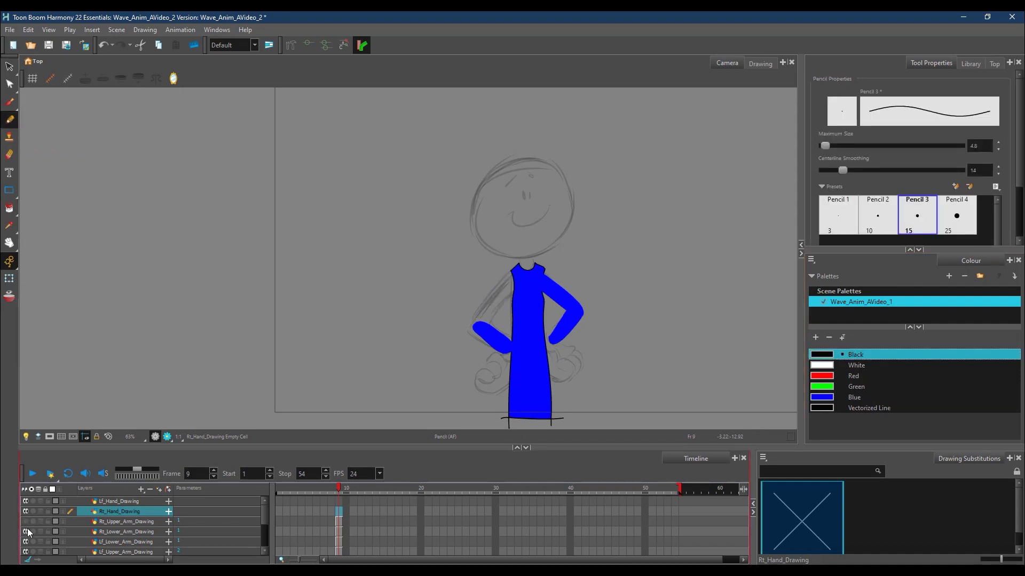
click(25, 531)
click(25, 542)
scroll(264, 520, down, 3)
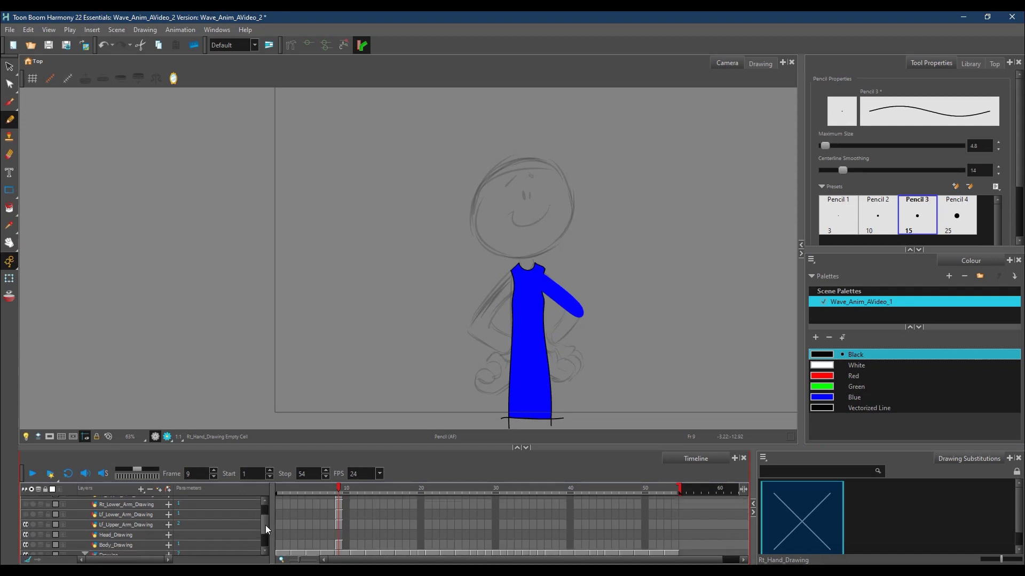
click(26, 537)
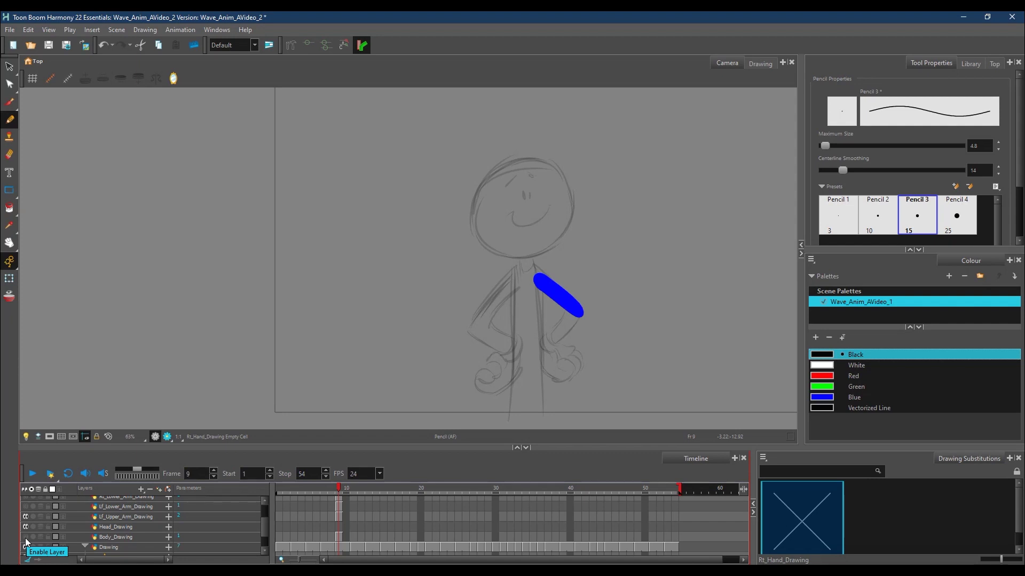
Step: Show the Rt_Lower_Arm_Drawing layer again as a reference for placing the right hand
drag(265, 527, 264, 518)
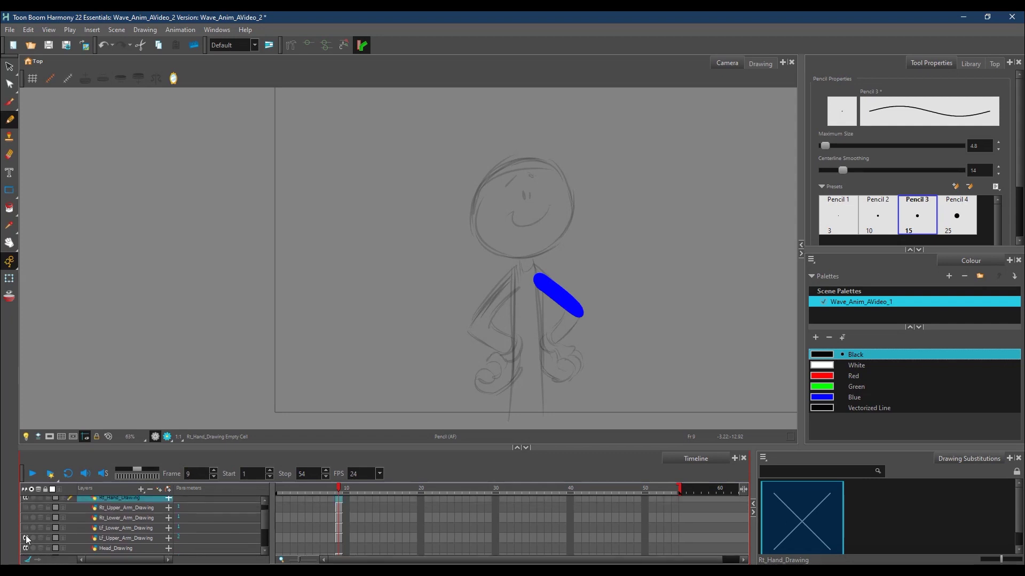
click(25, 507)
click(25, 507)
click(25, 517)
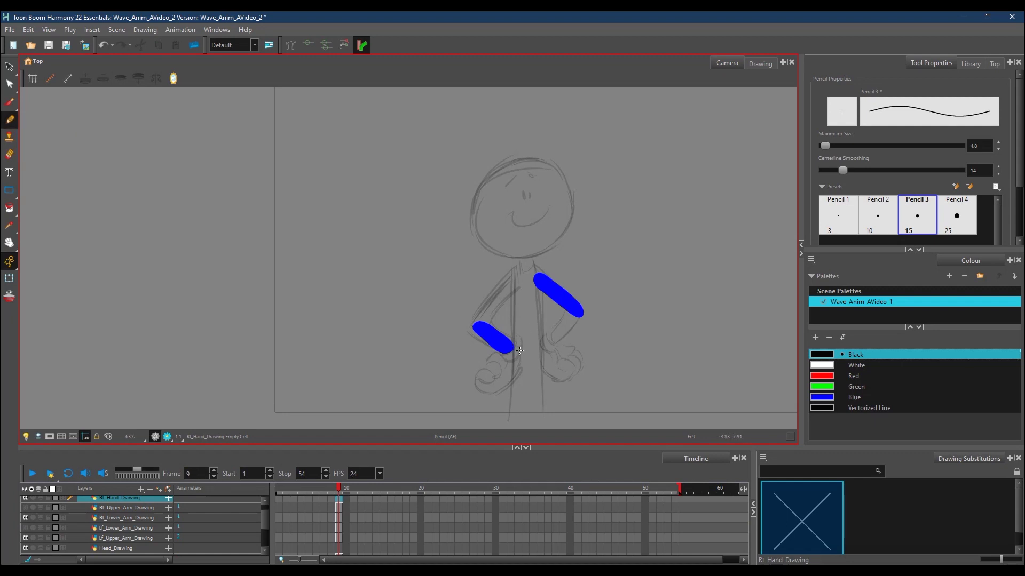
Step: Draw the right hand's thumb, palm and curled fingers in Black over the sketch at the end of the lower arm
mouse_move(500, 352)
mouse_down()
mouse_move(505, 364)
mouse_move(522, 353)
mouse_move(513, 340)
mouse_move(501, 352)
mouse_up()
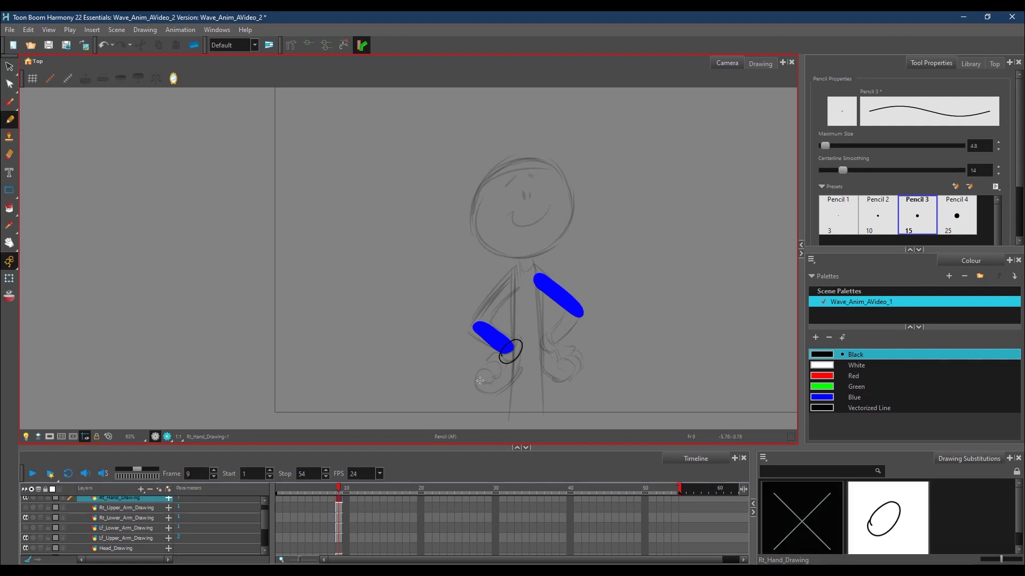
mouse_move(478, 380)
mouse_down()
mouse_move(491, 373)
mouse_move(475, 372)
mouse_move(473, 388)
mouse_move(494, 395)
mouse_move(514, 377)
mouse_move(526, 341)
mouse_up()
mouse_move(481, 373)
mouse_down()
mouse_move(485, 363)
mouse_move(502, 367)
mouse_move(498, 378)
mouse_move(484, 356)
mouse_move(502, 356)
mouse_up()
drag(506, 376, 515, 355)
Step: Fill the thumb, fingers and palm of the right hand with White, keeping the outlines Black
click(9, 208)
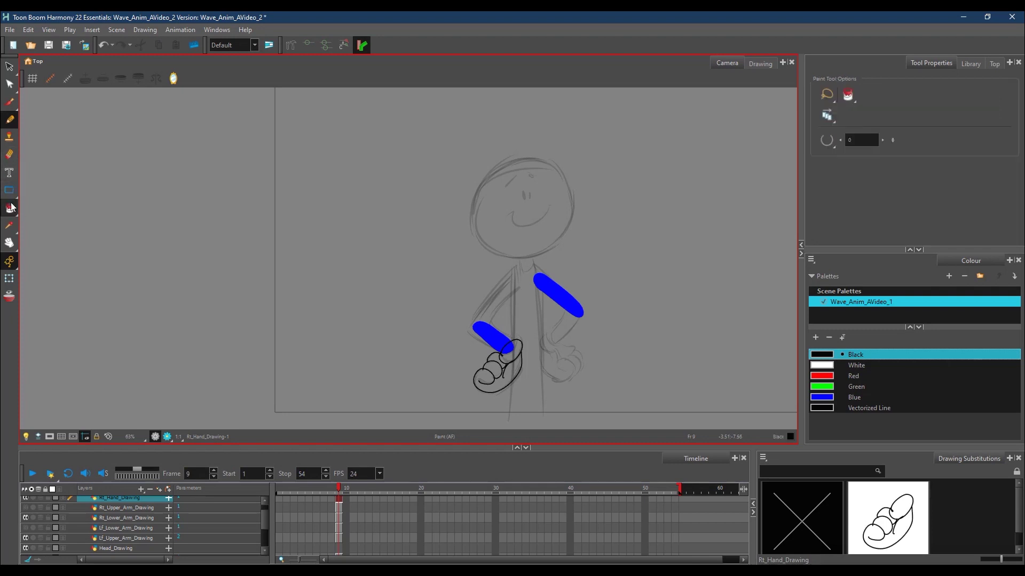
click(854, 364)
click(489, 379)
click(514, 353)
click(502, 360)
click(490, 365)
click(496, 373)
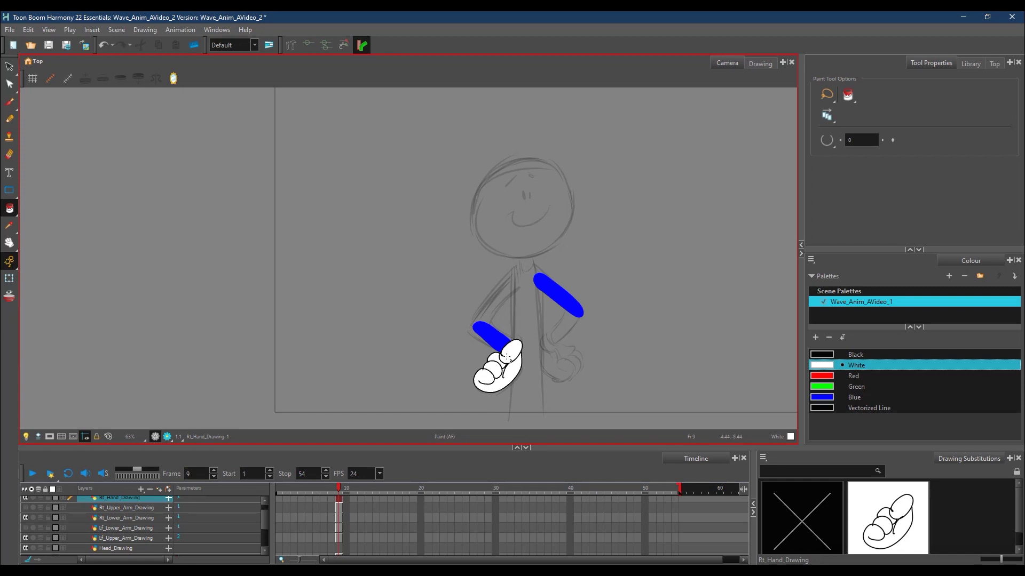
click(517, 344)
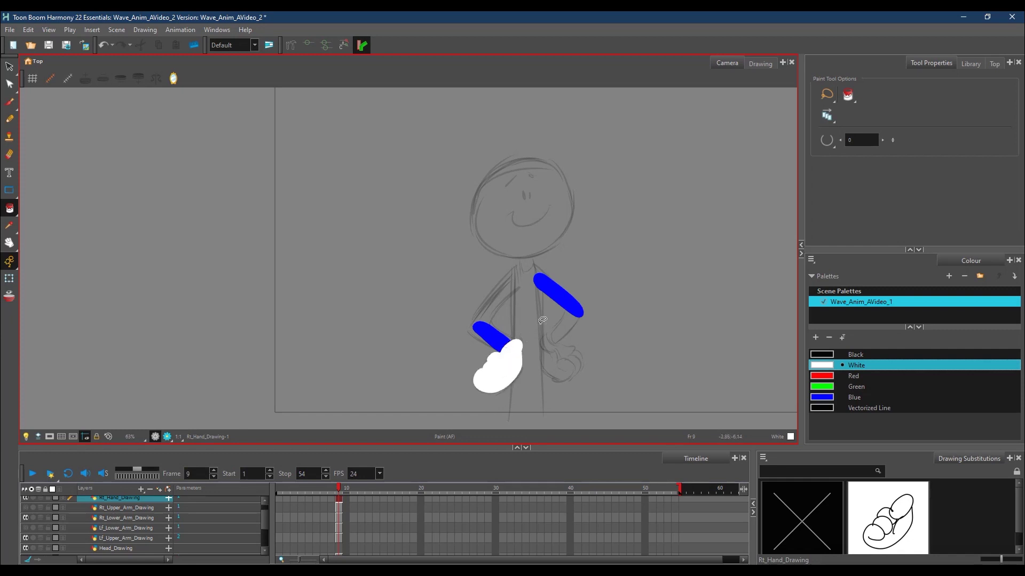
key(ctrl+z)
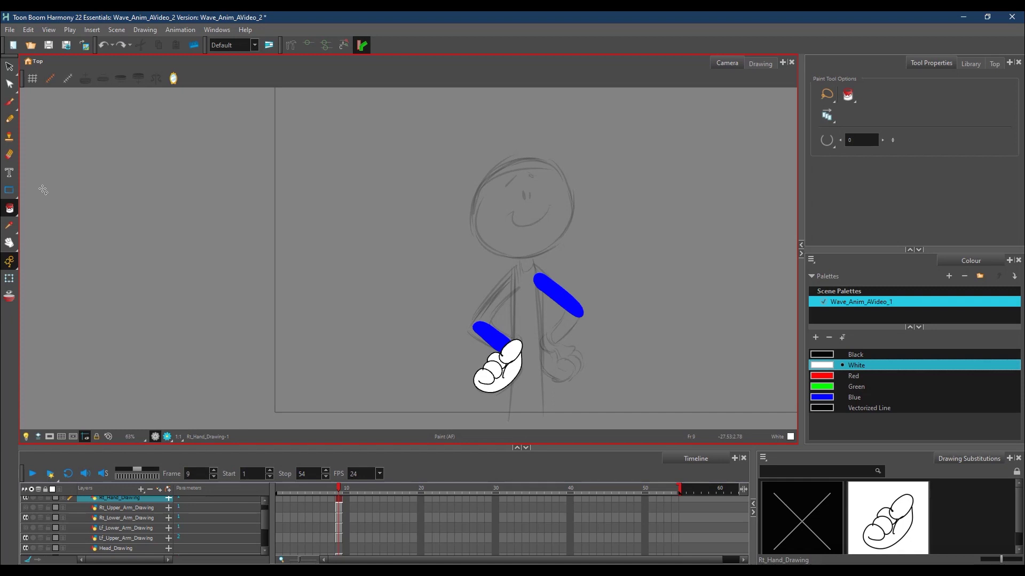
Step: Move the Rt_Hand_Drawing layer directly below Rt_Lower_Arm_Drawing so the hand sits behind the sleeve
click(141, 498)
drag(142, 498, 143, 524)
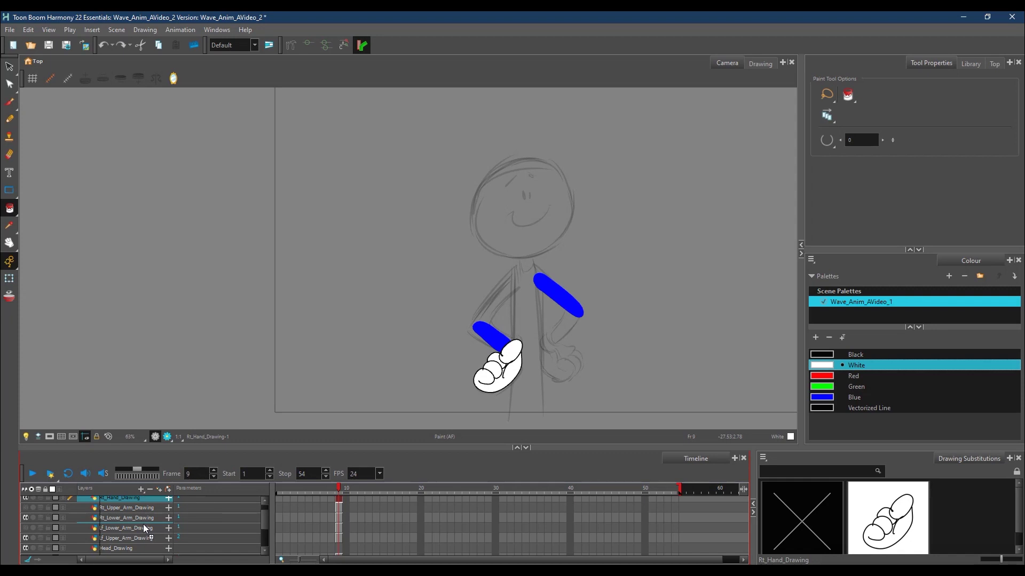
drag(143, 524, 143, 524)
click(518, 344)
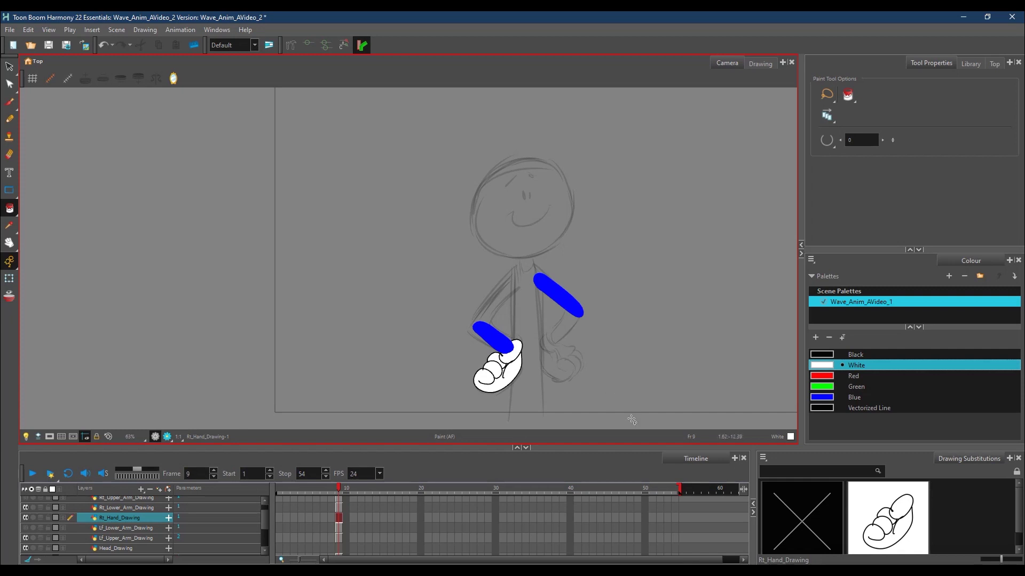
Step: On Lf_Hand_Drawing, pencil the left hand's thumb, palm and curled fingers in Black over the sketch
scroll(259, 514, up, 1)
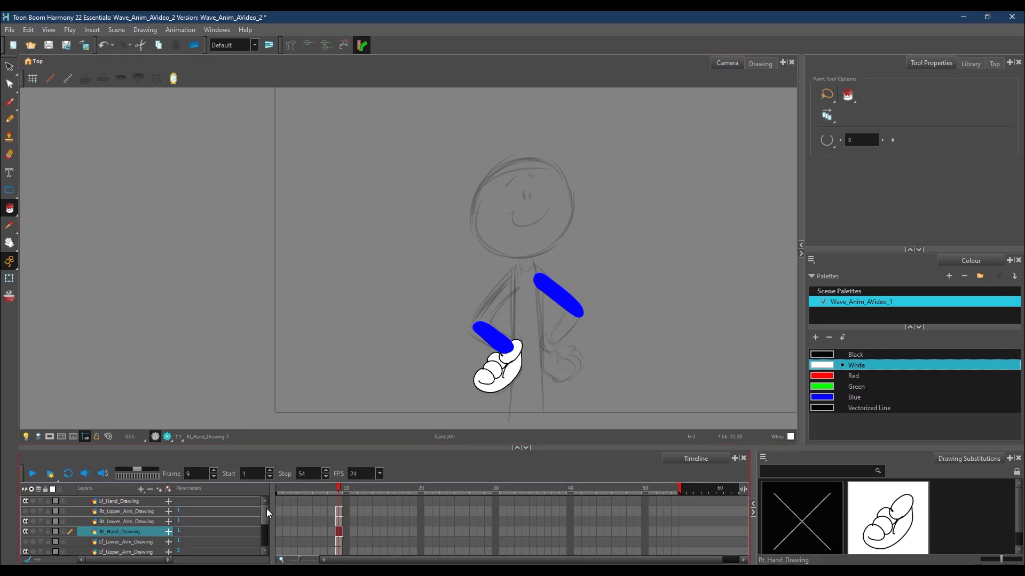
click(132, 503)
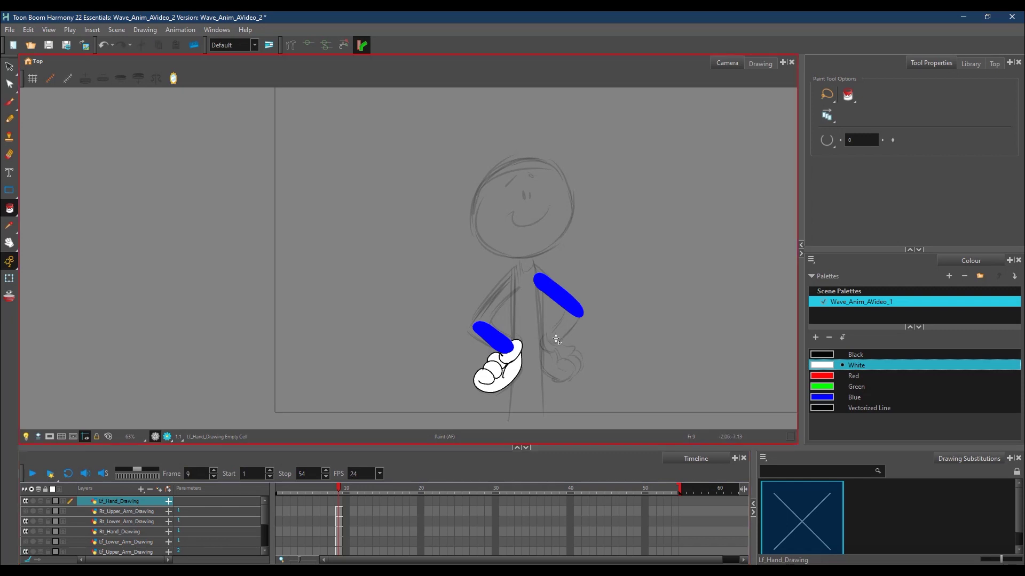
click(11, 116)
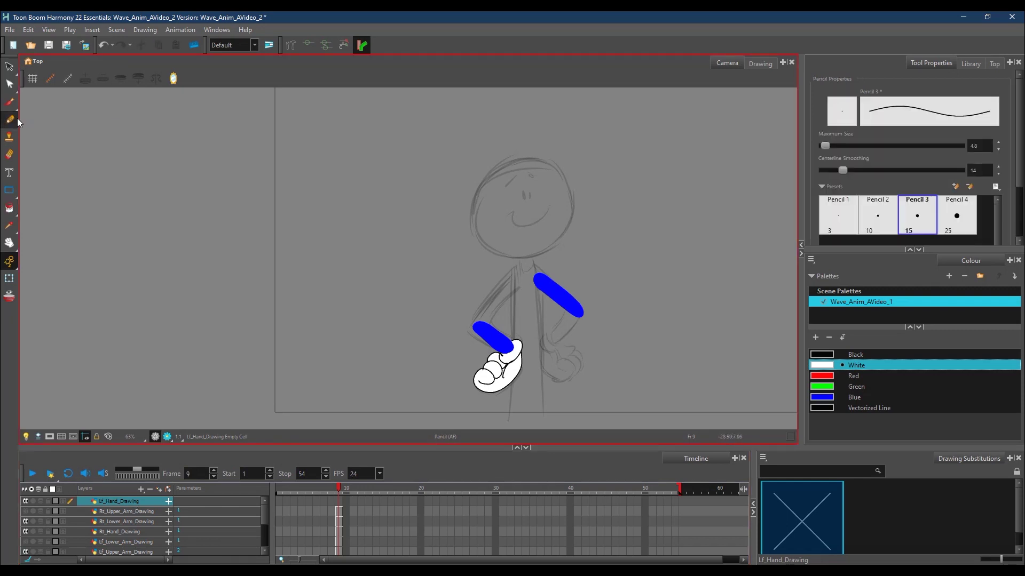
click(834, 354)
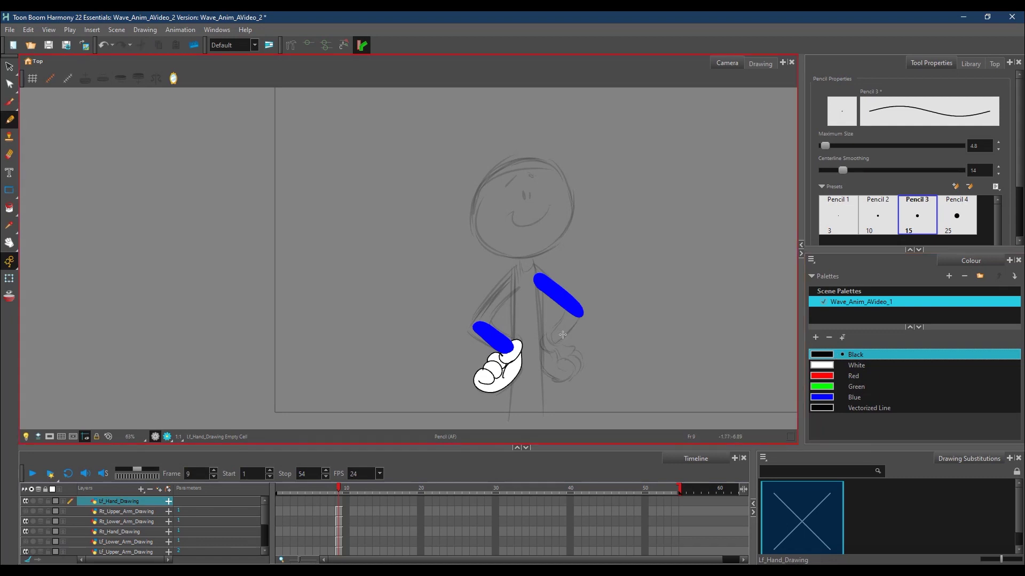
mouse_move(558, 345)
mouse_down()
mouse_move(551, 334)
mouse_move(539, 340)
mouse_move(546, 352)
mouse_move(562, 347)
mouse_move(555, 334)
mouse_move(558, 370)
mouse_move(575, 368)
mouse_move(570, 382)
mouse_move(549, 378)
mouse_move(537, 344)
mouse_move(573, 354)
mouse_move(565, 361)
mouse_move(579, 358)
mouse_move(577, 376)
mouse_move(578, 354)
mouse_up()
key(alt+s)
key(alt+/)
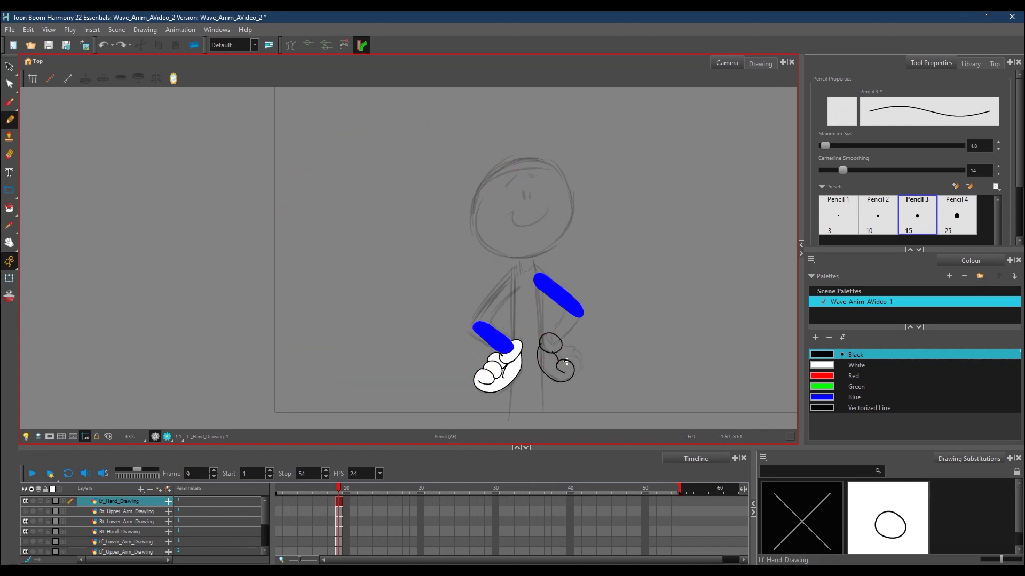
mouse_move(582, 365)
mouse_down()
mouse_move(571, 373)
mouse_move(578, 353)
mouse_move(587, 363)
mouse_move(578, 369)
mouse_up()
drag(560, 346, 574, 353)
Step: Fill the left hand's palm, thumb and fingers with White
click(9, 208)
click(824, 365)
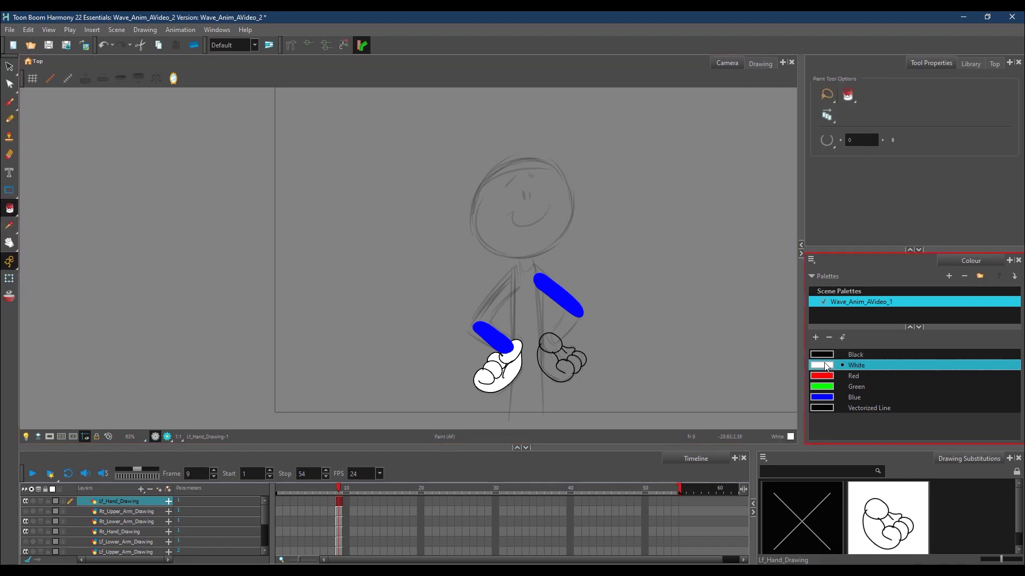
click(555, 367)
click(572, 368)
click(580, 363)
click(585, 357)
click(563, 357)
click(572, 351)
click(551, 342)
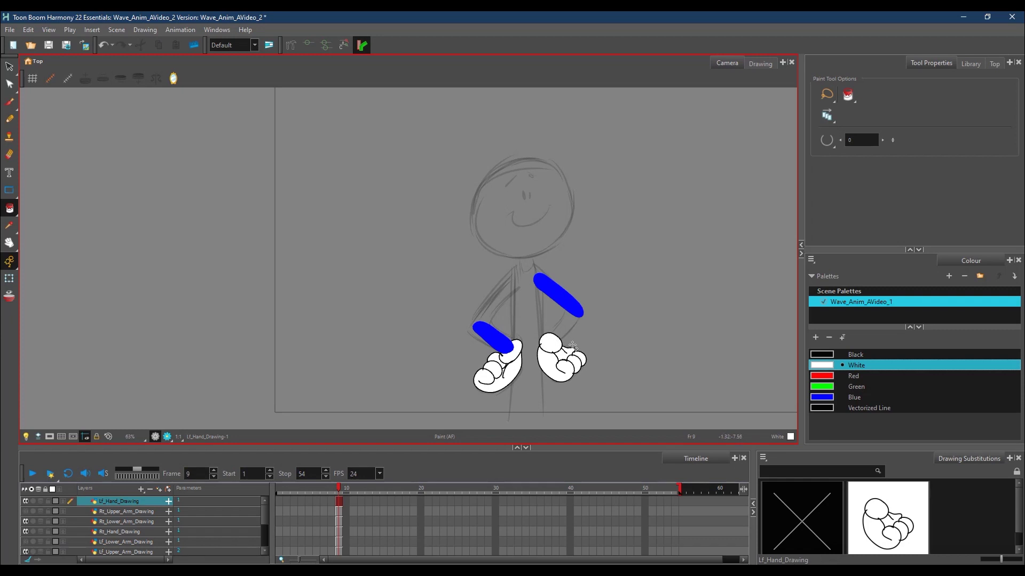
Step: Move the Lf_Hand_Drawing layer directly below Lf_Lower_Arm_Drawing so the hand sits behind the sleeve
click(140, 502)
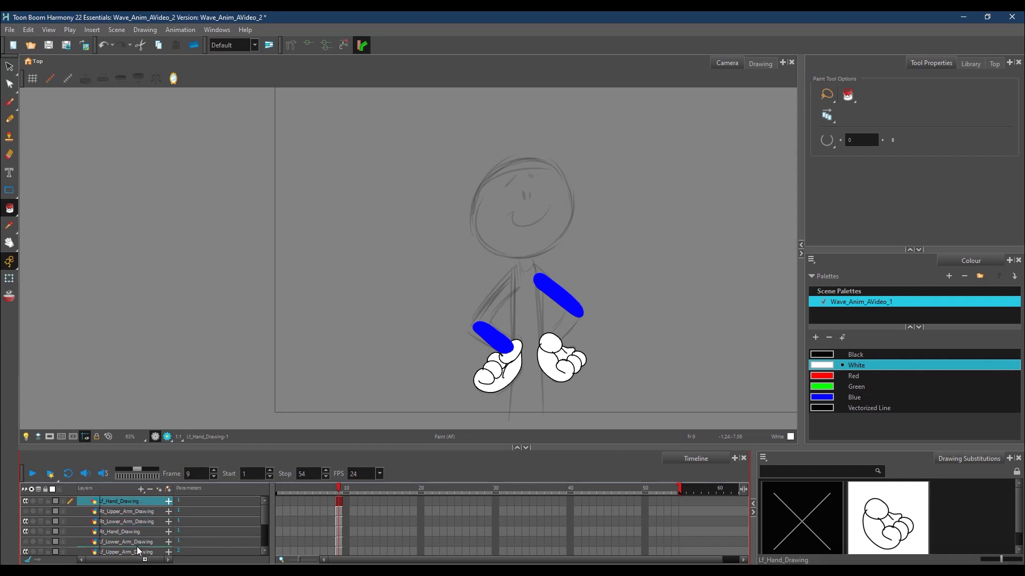
scroll(136, 554, up, 2)
scroll(139, 501, down, 2)
drag(142, 509, 140, 543)
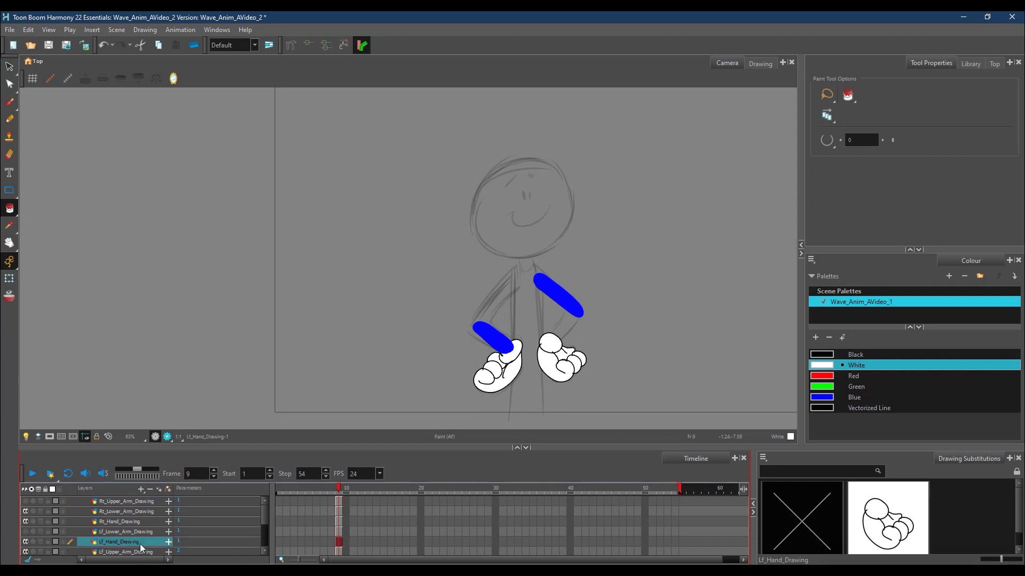
Step: Show the hidden Lf_Lower_Arm_Drawing, Rt_Upper_Arm_Drawing and Body_Drawing layers again
click(25, 532)
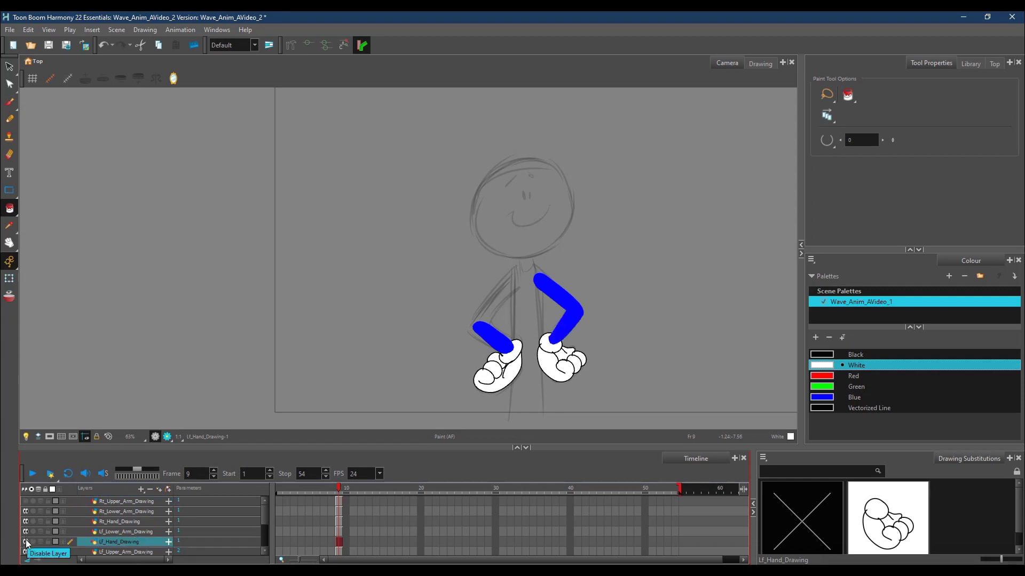
drag(261, 519, 265, 513)
click(25, 502)
drag(264, 512, 264, 532)
click(25, 528)
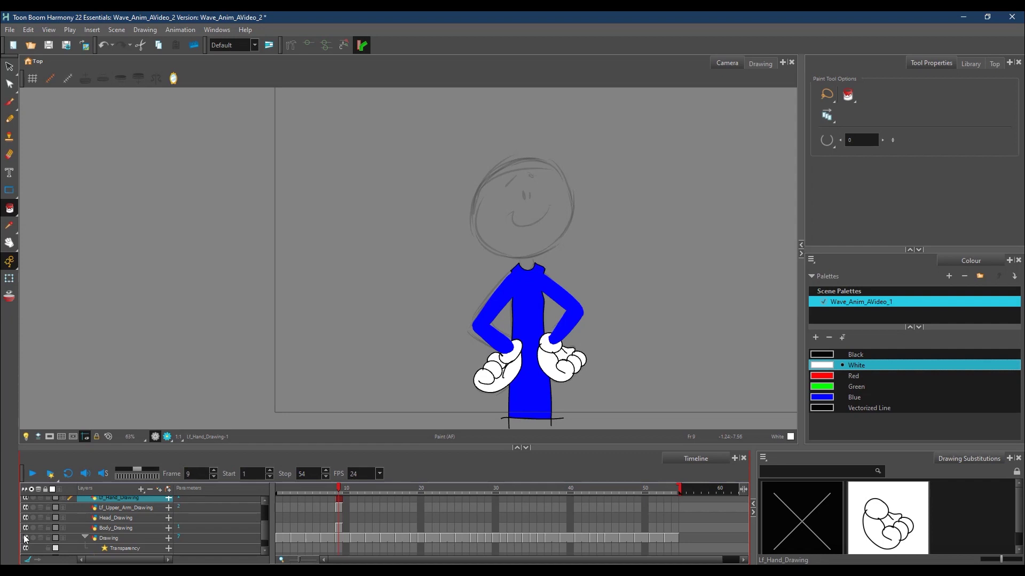
click(140, 529)
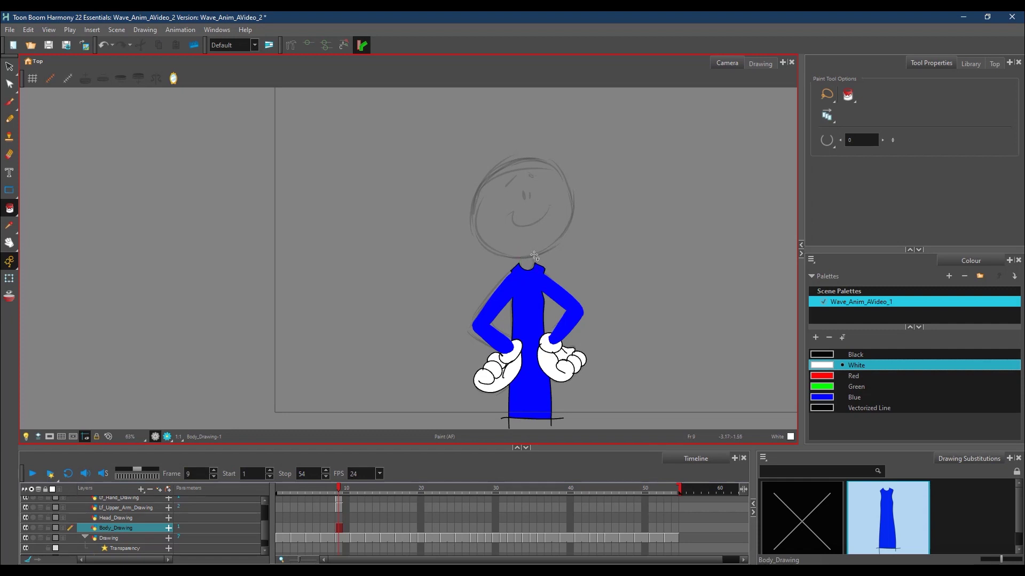
key(alt+x)
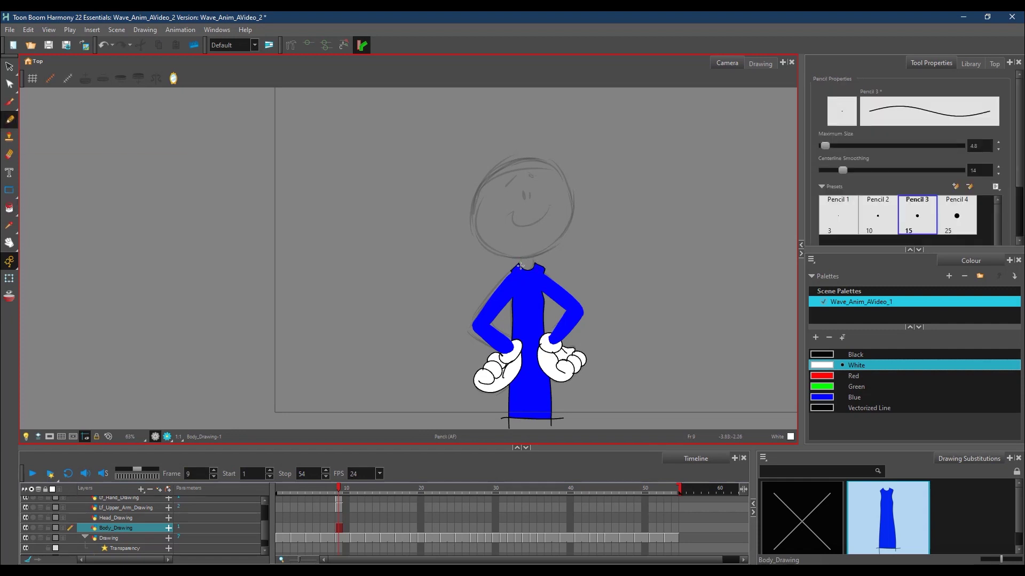
mouse_move(518, 266)
mouse_down()
mouse_move(532, 253)
mouse_move(534, 269)
mouse_move(517, 255)
mouse_up()
key(ctrl+z)
Step: Draw the neck in Black on Head_Drawing above the collar and move that layer directly below Body_Drawing
click(152, 521)
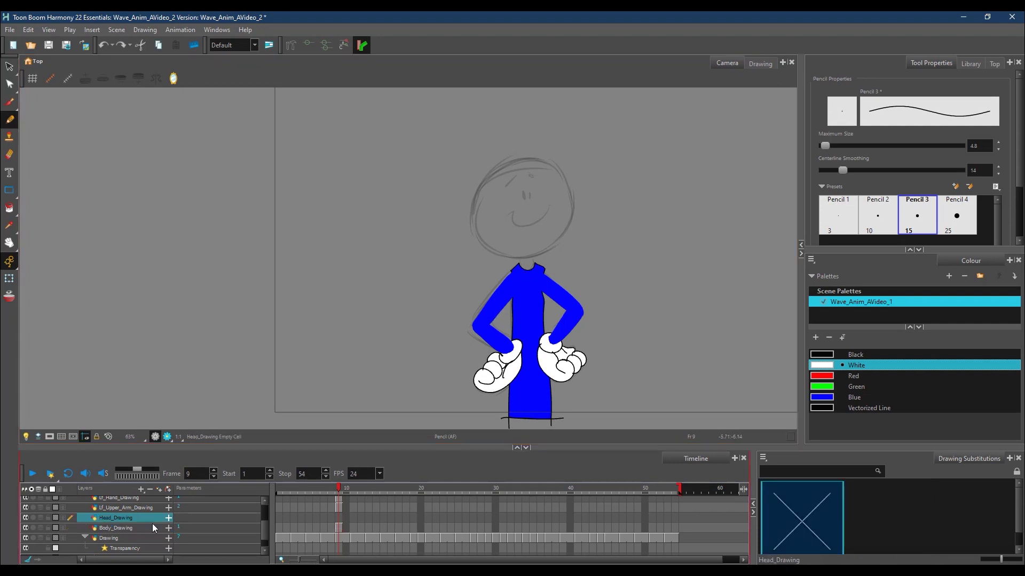
click(866, 354)
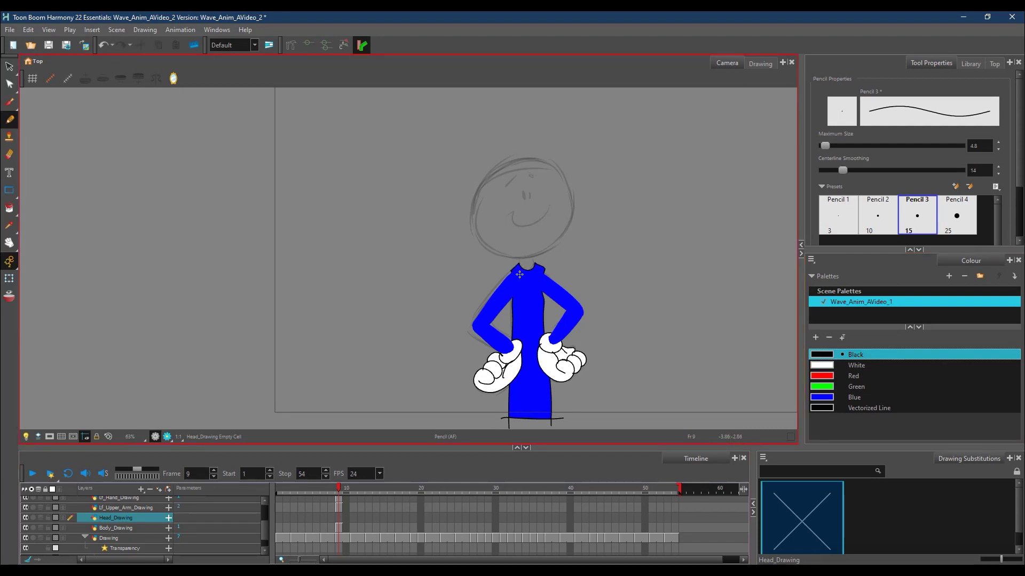
mouse_move(519, 260)
mouse_down()
mouse_move(522, 249)
mouse_move(533, 269)
mouse_up()
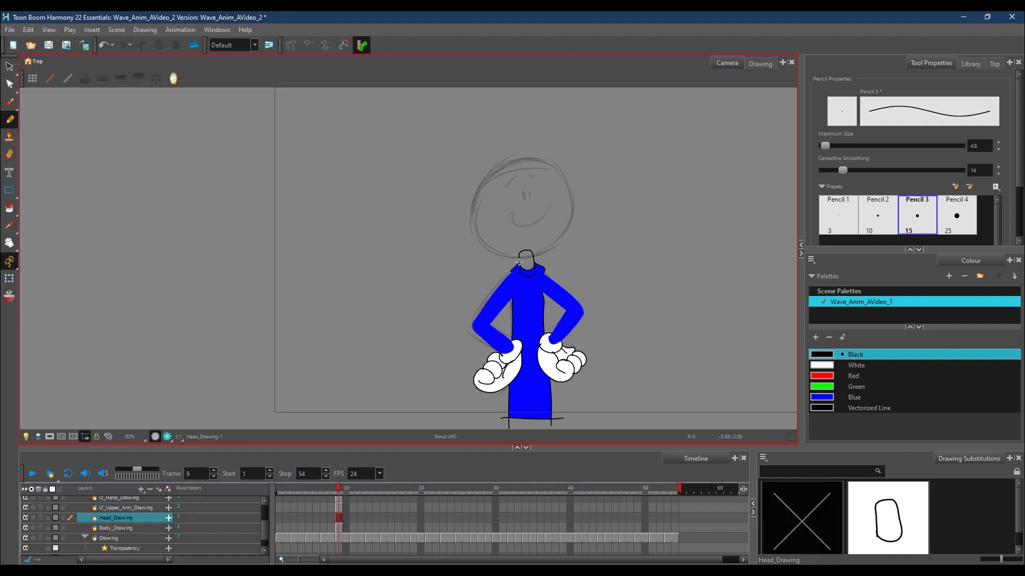
drag(142, 517, 143, 531)
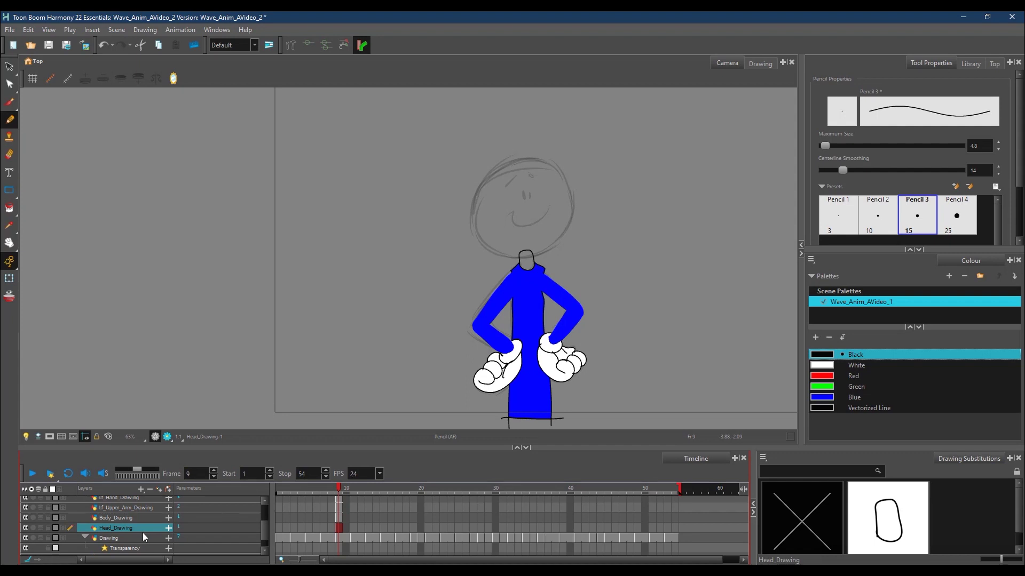
click(843, 364)
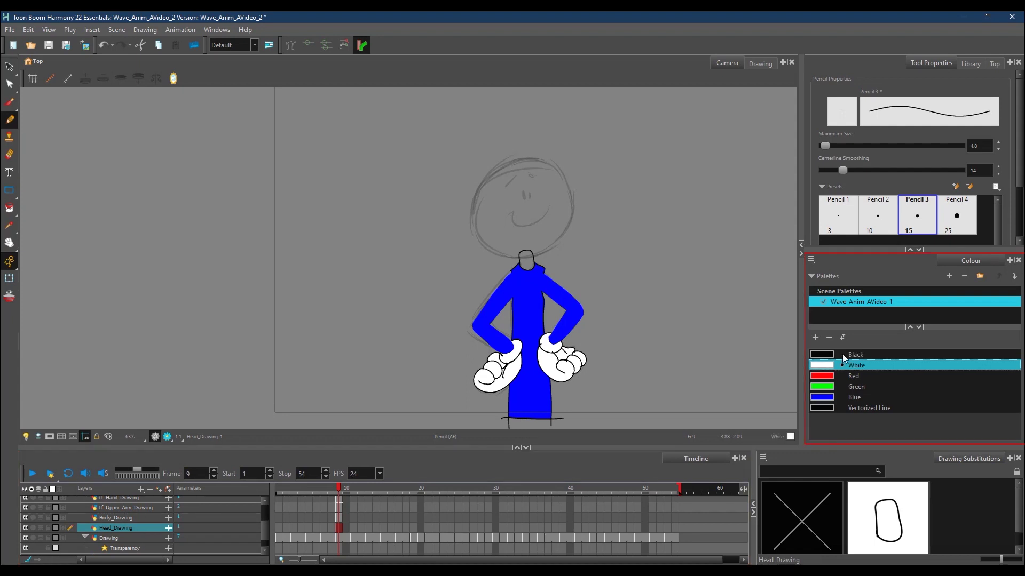
key(alt+i)
click(527, 261)
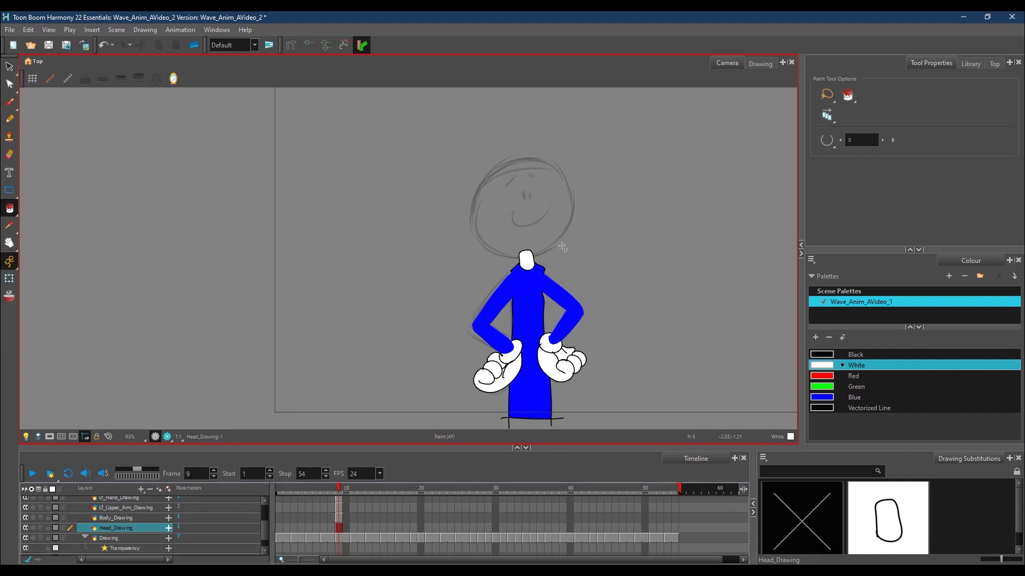
key(ctrl+z)
click(12, 121)
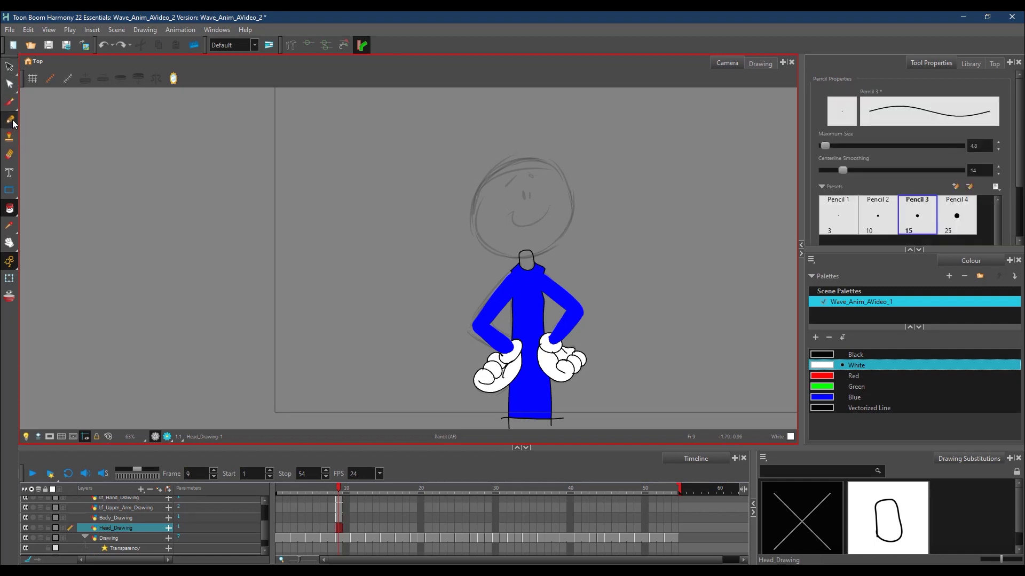
drag(472, 222, 485, 168)
key(ctrl+z)
Step: Draw the round head outline, eyebrows, eyes and smile in Black over the sketch on Head_Drawing
click(833, 355)
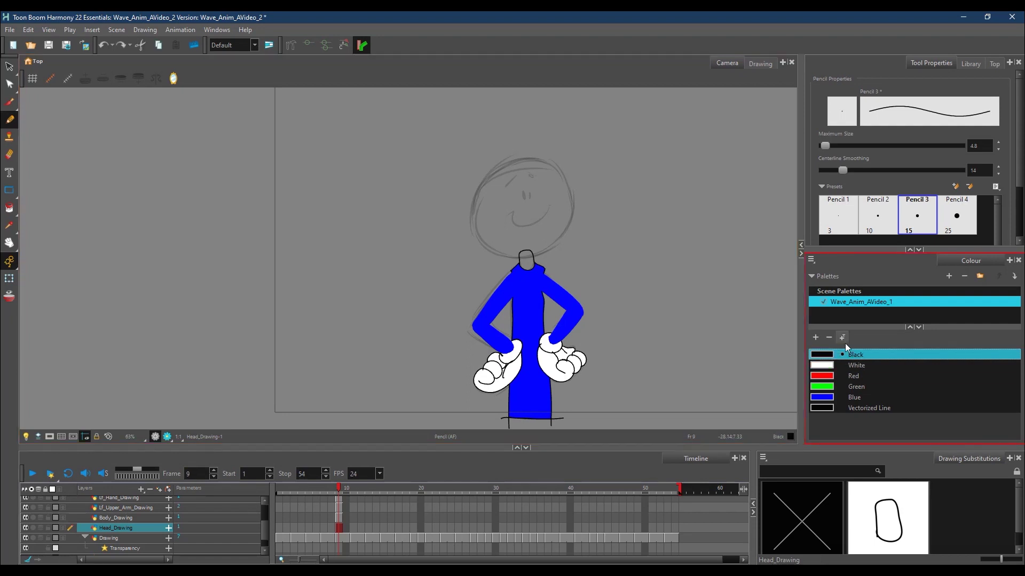
mouse_move(475, 223)
mouse_down()
mouse_move(497, 164)
mouse_move(541, 161)
mouse_move(574, 209)
mouse_move(558, 244)
mouse_move(512, 257)
mouse_move(475, 228)
mouse_move(475, 194)
mouse_move(530, 199)
mouse_move(518, 175)
mouse_move(507, 188)
mouse_move(518, 173)
mouse_move(505, 188)
mouse_move(532, 172)
mouse_up()
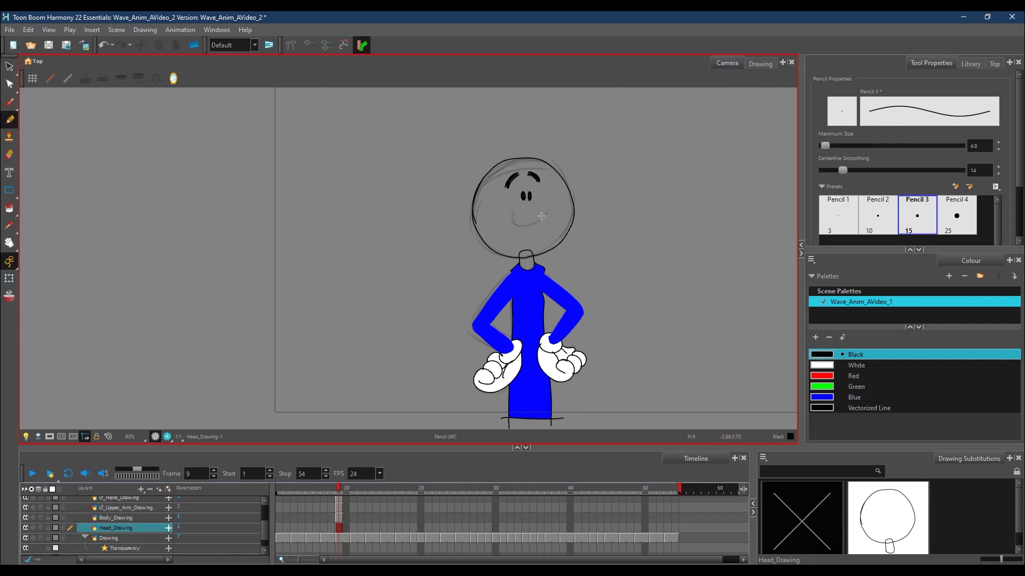
mouse_move(508, 209)
mouse_down()
mouse_move(531, 229)
mouse_move(558, 204)
mouse_up()
key(alt+/)
key(ctrl+z)
Step: Cut away the overlapping outline pieces where the neck meets the chin with the Cutter tool
click(10, 67)
click(51, 89)
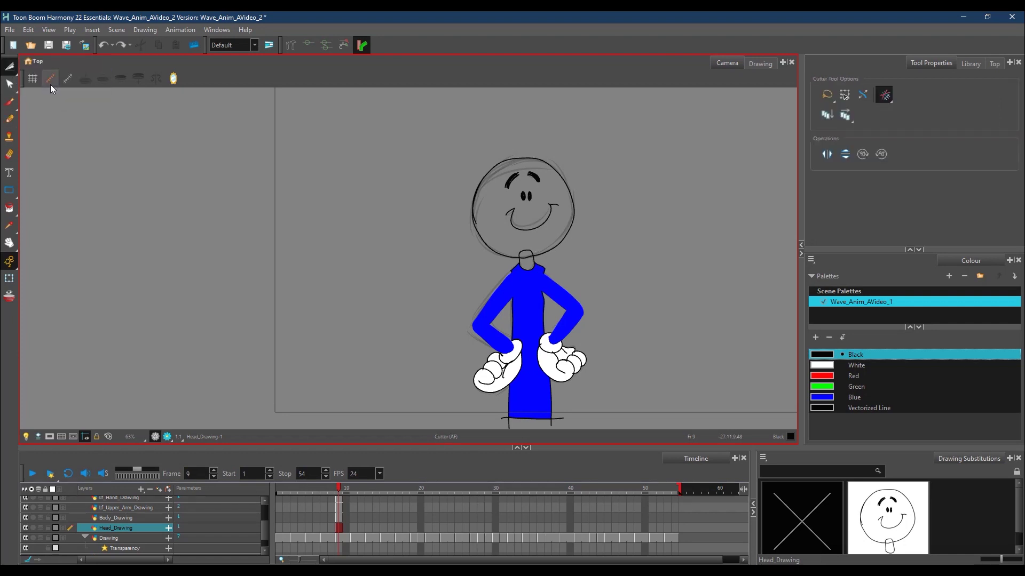
mouse_move(521, 251)
mouse_down()
mouse_move(536, 256)
mouse_move(540, 245)
mouse_up()
key(Delete)
drag(518, 251, 533, 246)
key(Delete)
Step: Fill the head and neck with White and save the scene
click(9, 208)
click(835, 364)
click(538, 214)
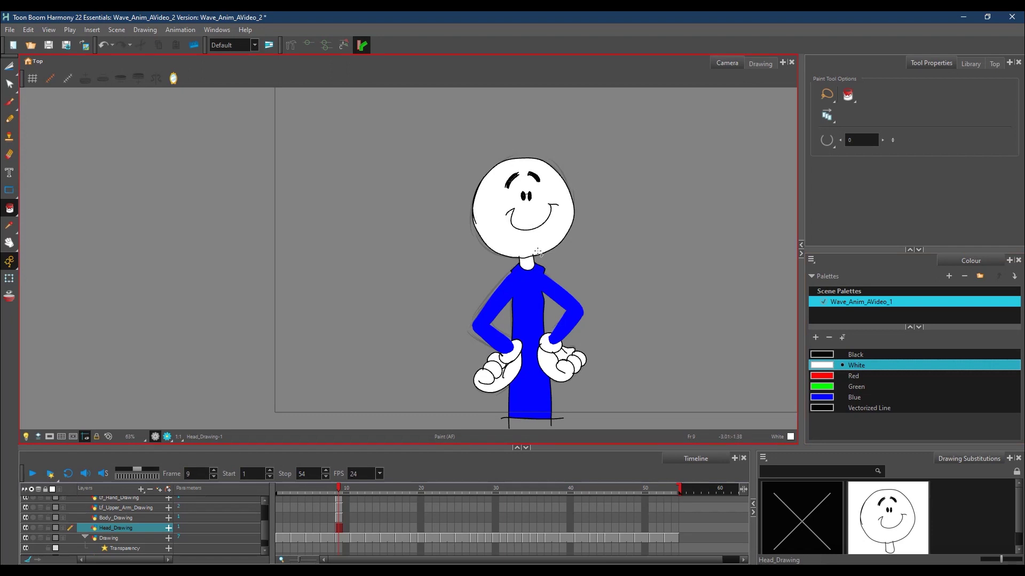
key(ctrl+z)
click(526, 187)
key(ctrl+s)
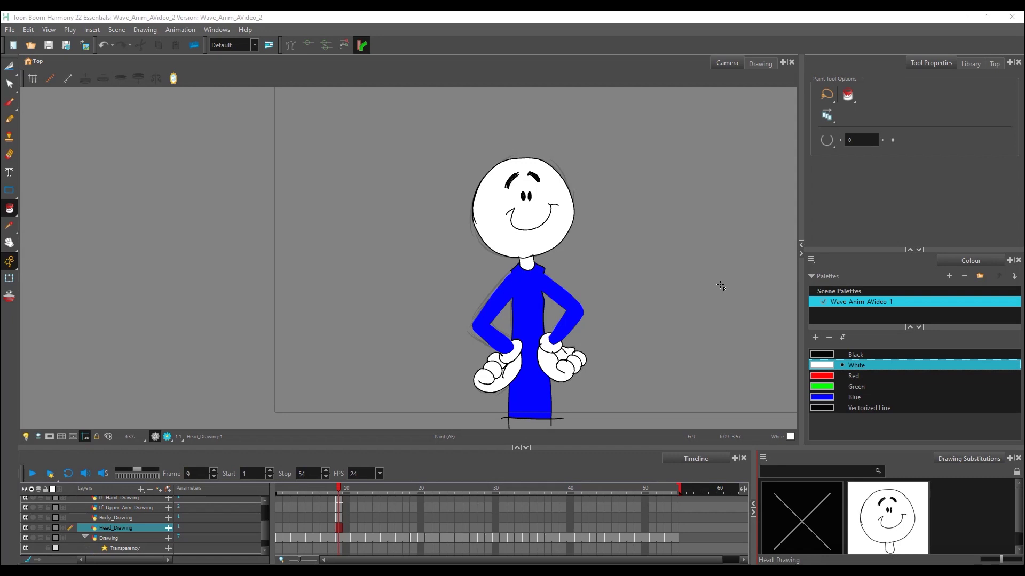
Step: Enlarge the Timeline view upward to make room for the full layer list
drag(421, 447, 437, 416)
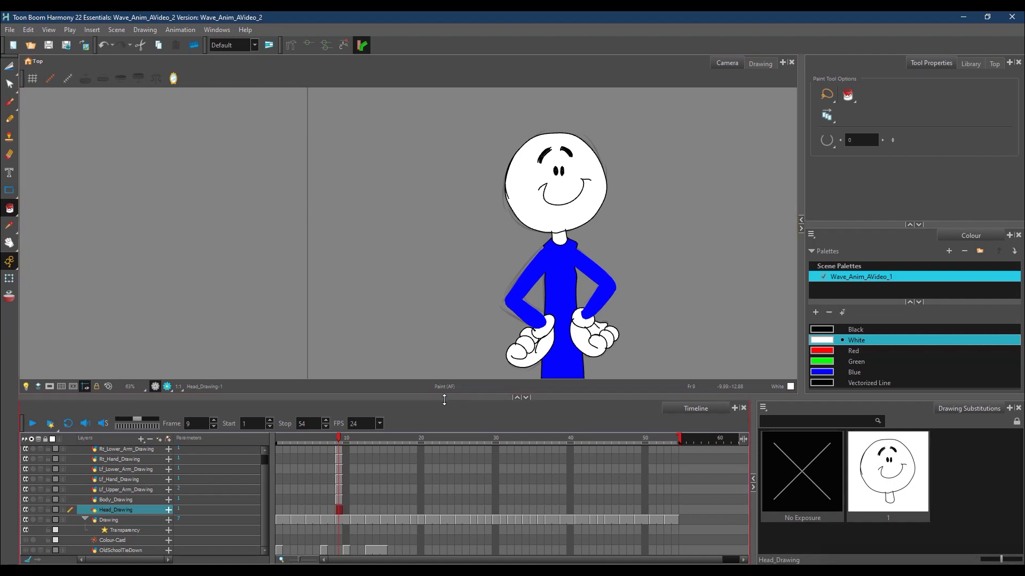
drag(446, 397, 447, 351)
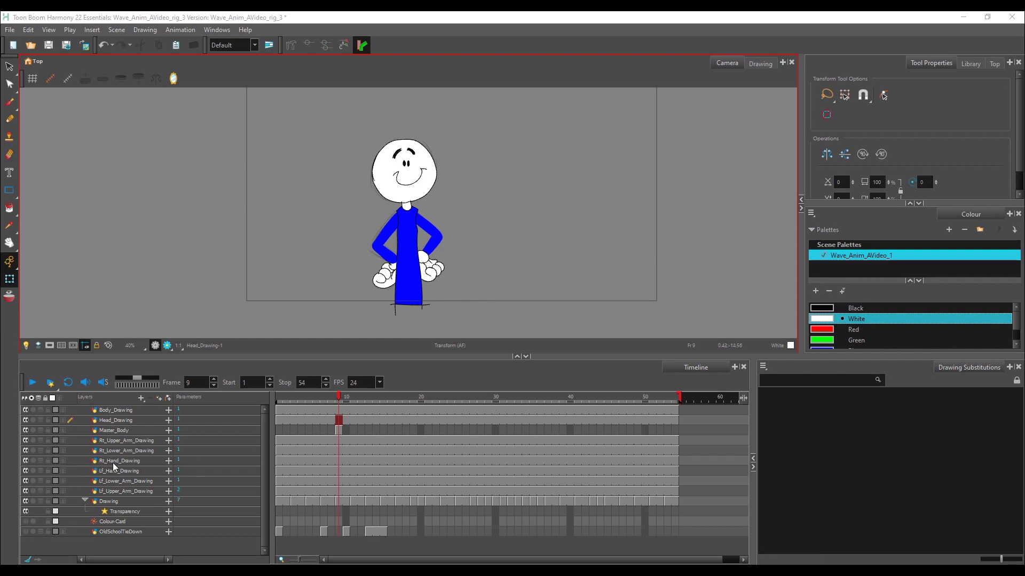
Step: Extend the Master_Body drawing's exposure back to frame 1 and fill its empty cells through frame 54
click(124, 432)
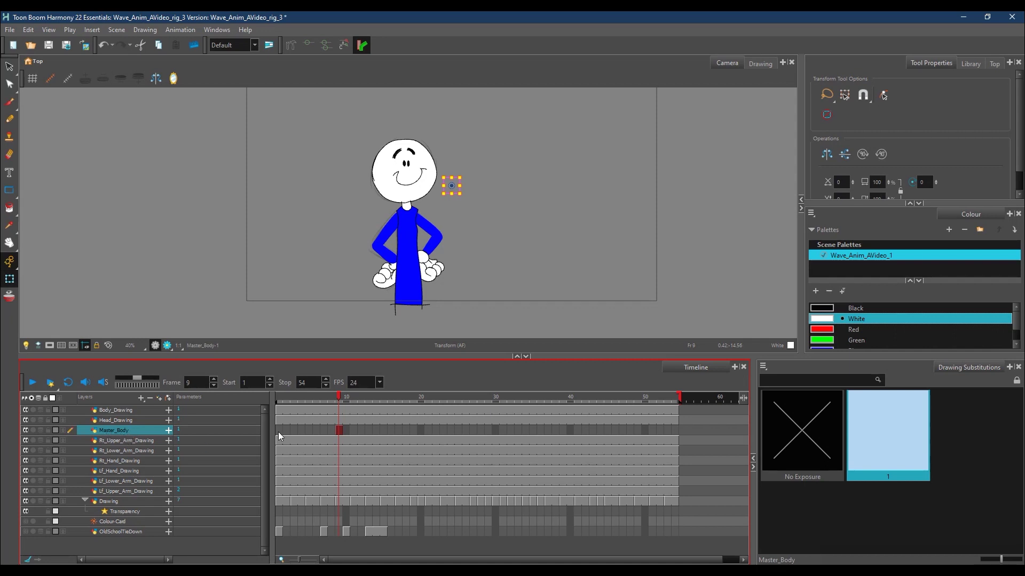
drag(339, 438, 275, 434)
key(Escape)
click(277, 429)
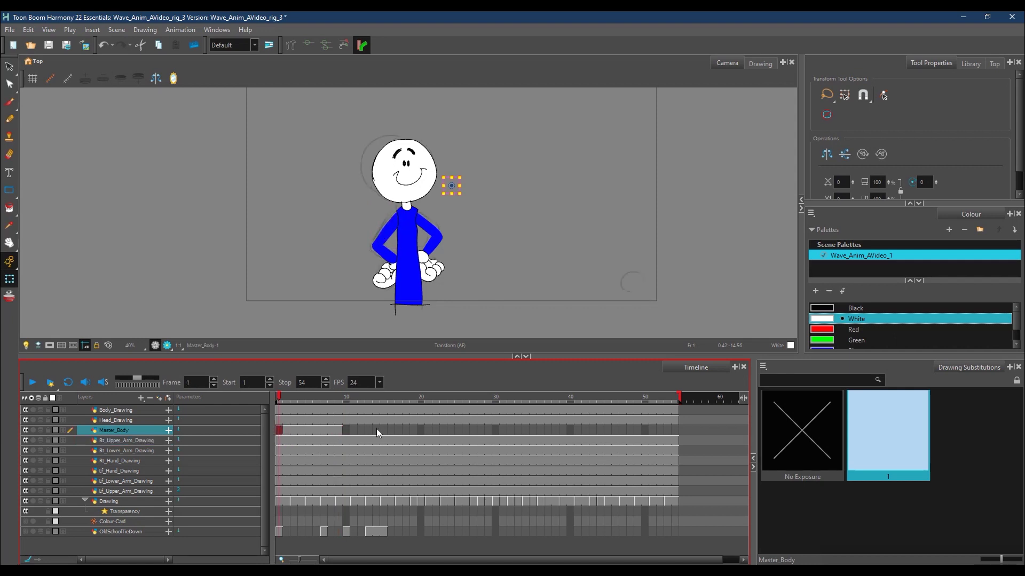
shift+click(677, 431)
right_click(668, 432)
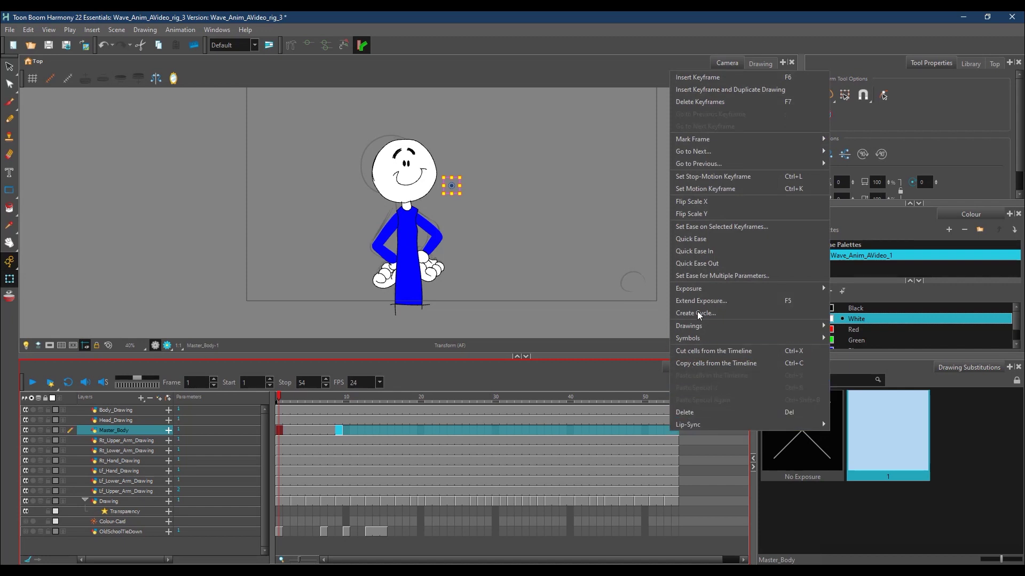
mouse_move(723, 292)
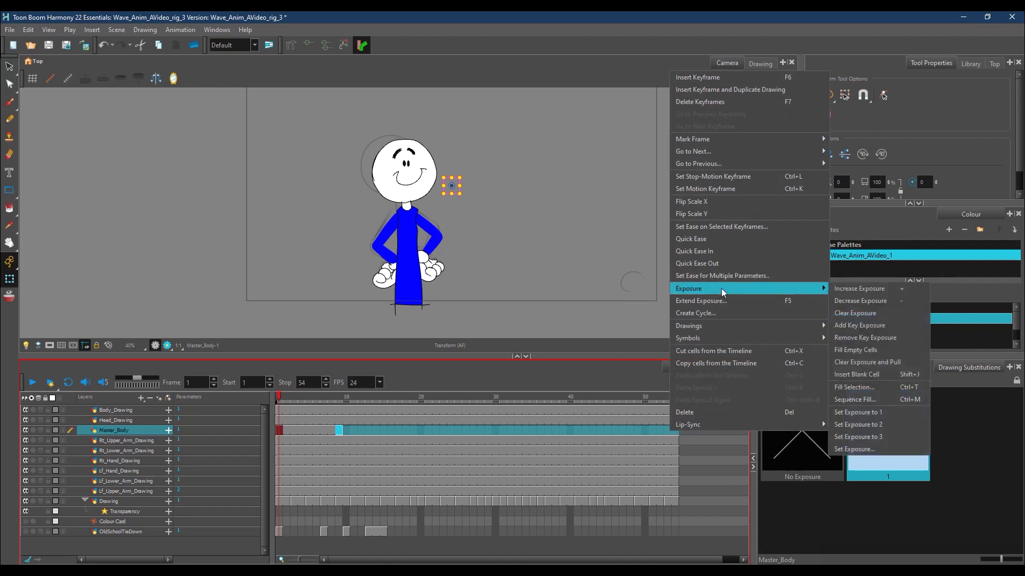
click(877, 351)
click(406, 430)
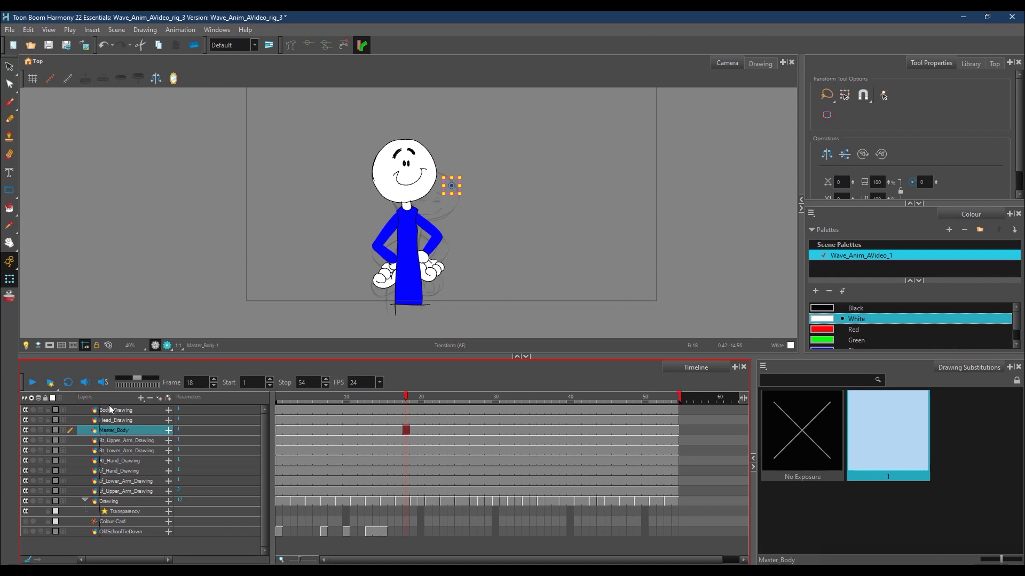
Step: Move the Master_Body layer above Body_Drawing to the top of the layer list and select it
drag(109, 405, 110, 403)
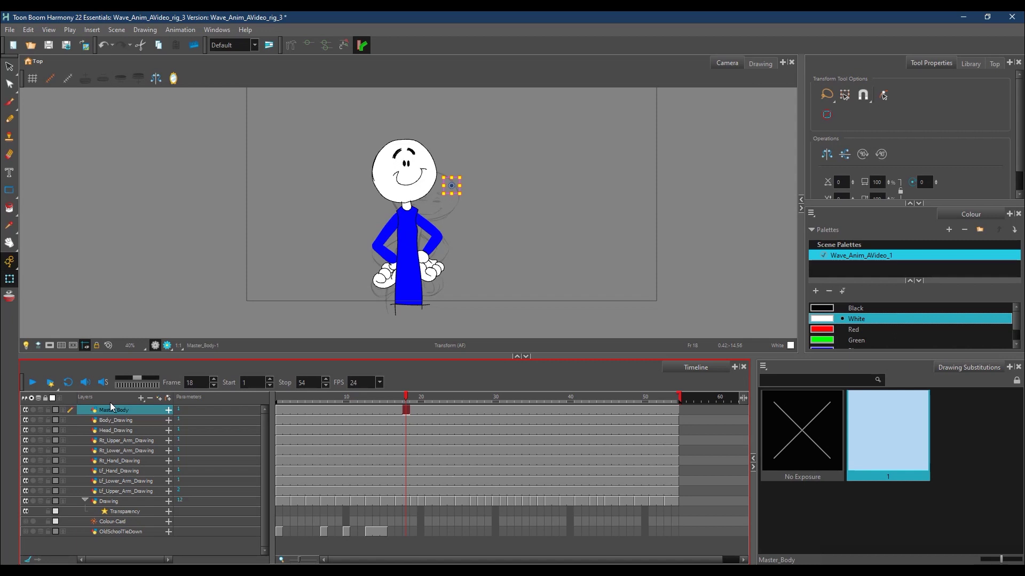
click(111, 424)
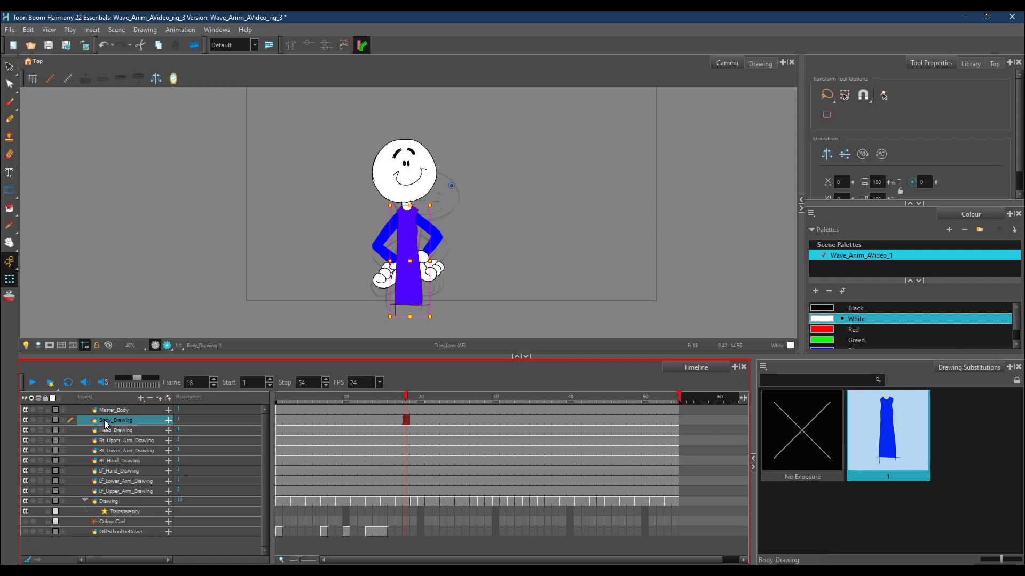
click(133, 409)
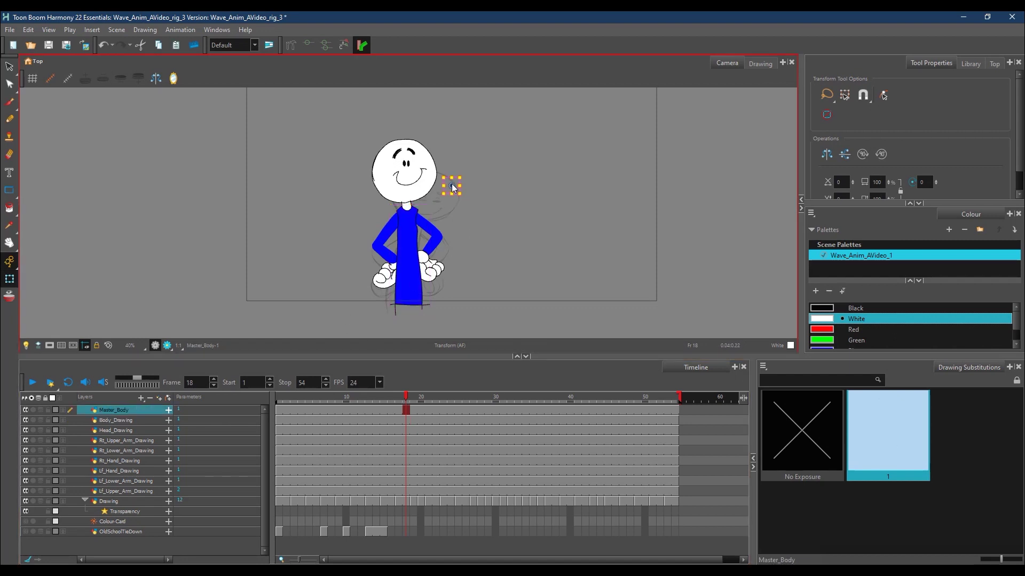
Step: Try moving Master_Body and Body_Drawing separately in the camera view, undoing each move
mouse_move(452, 187)
mouse_down()
mouse_move(475, 176)
mouse_move(476, 202)
mouse_move(558, 203)
mouse_up()
key(ctrl+z)
click(116, 420)
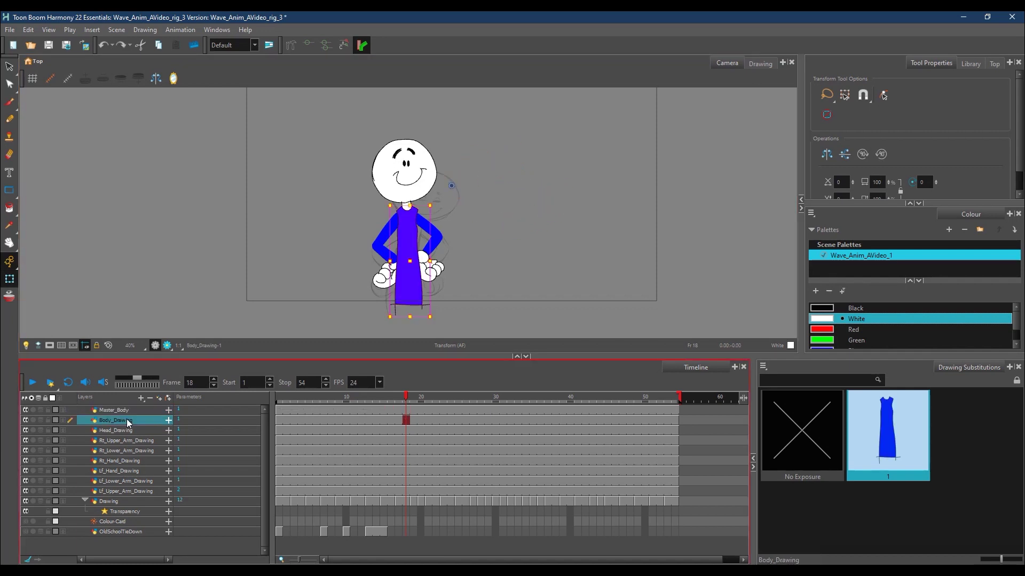
drag(407, 291, 561, 240)
key(ctrl+z)
Step: Go to frame 10 and make Body_Drawing a child of the Master_Body layer
click(346, 397)
drag(128, 424, 129, 413)
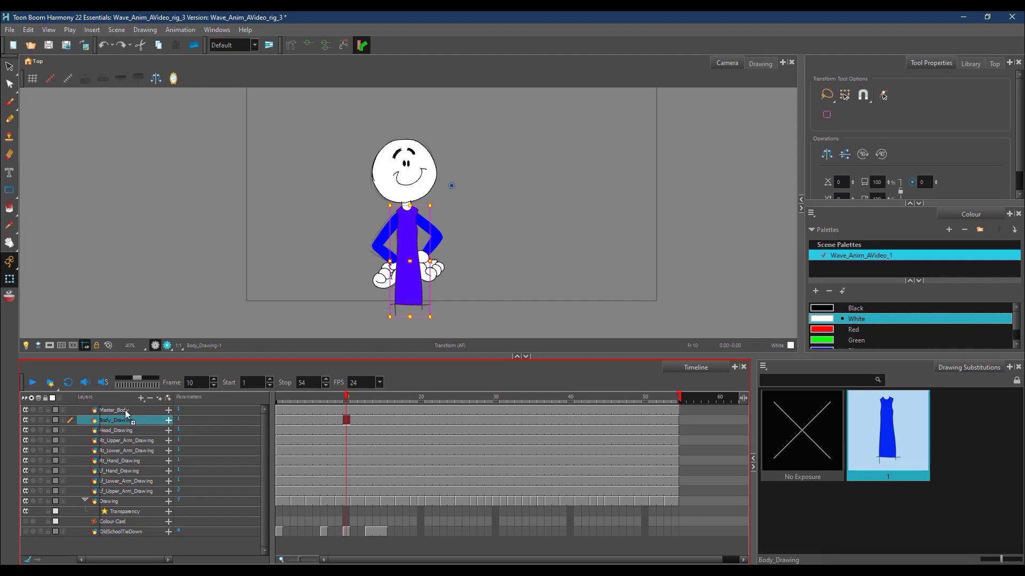
drag(126, 410, 125, 409)
Step: Test the parenting by moving Master_Body and its child Body_Drawing away from the character, and undo both moves
click(129, 411)
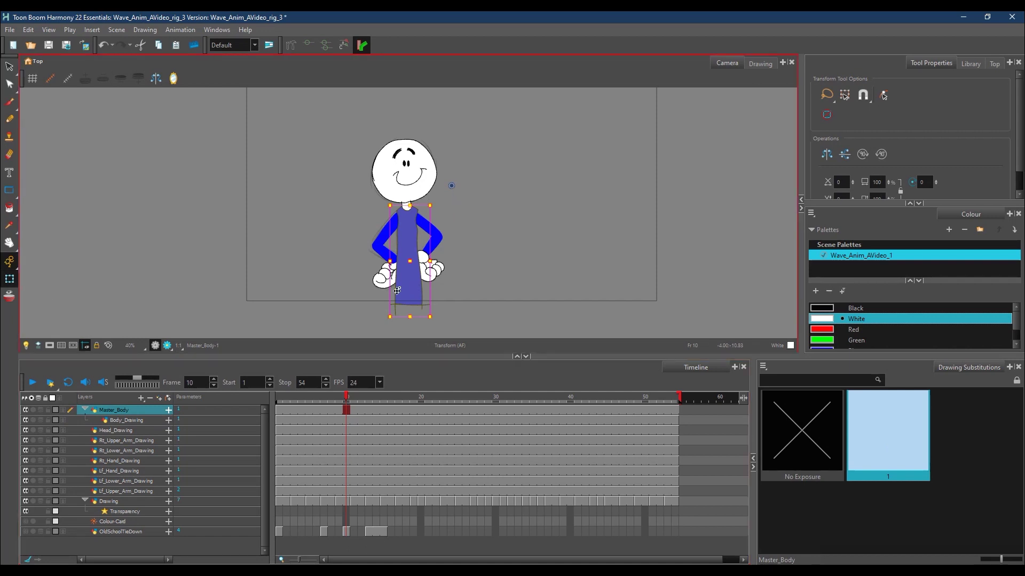
mouse_move(415, 291)
mouse_down()
mouse_move(526, 253)
mouse_move(573, 261)
mouse_up()
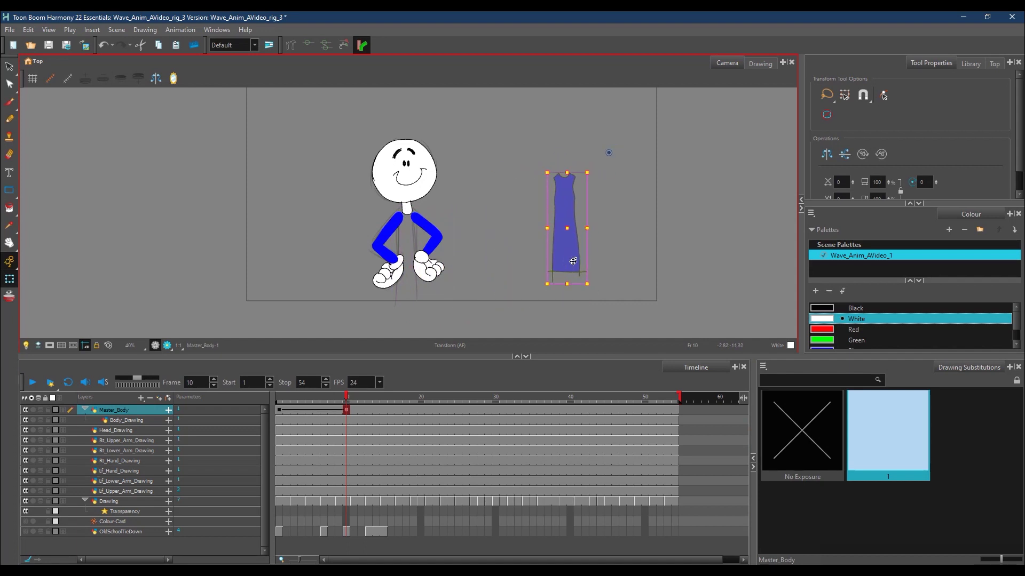
click(143, 421)
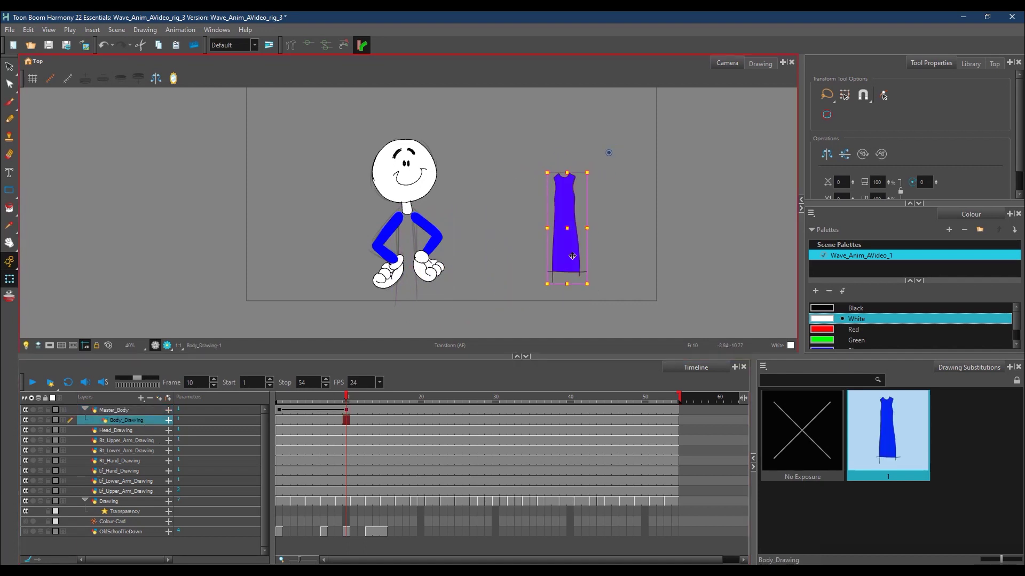
drag(571, 258, 450, 272)
key(ctrl+z)
key(ctrl+z)
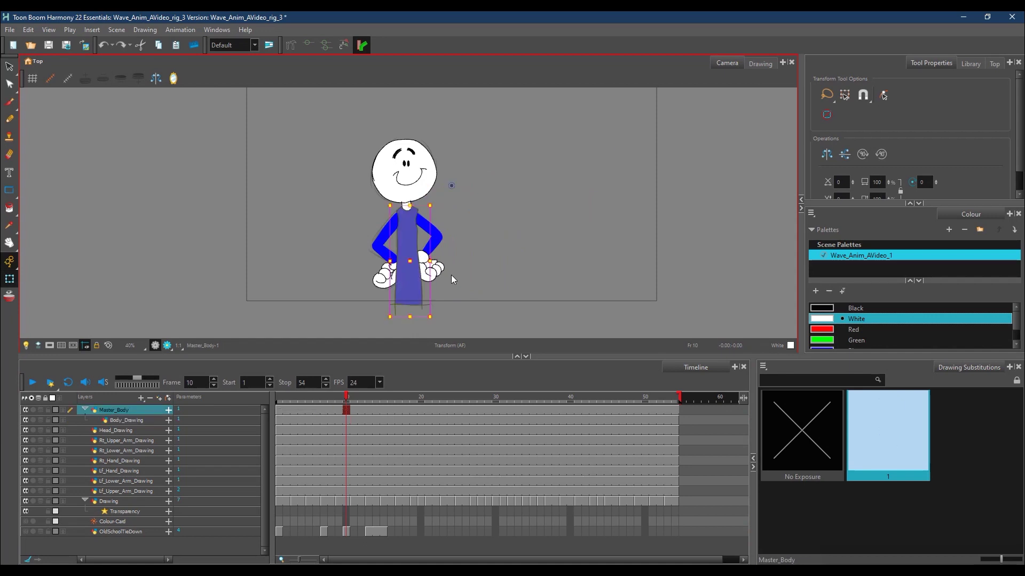
Step: Parent Head_Drawing and Rt_Upper_Arm_Drawing to Body_Drawing, with Rt_Lower_Arm_Drawing under the right upper arm and Rt_Hand_Drawing under the right lower arm
click(122, 430)
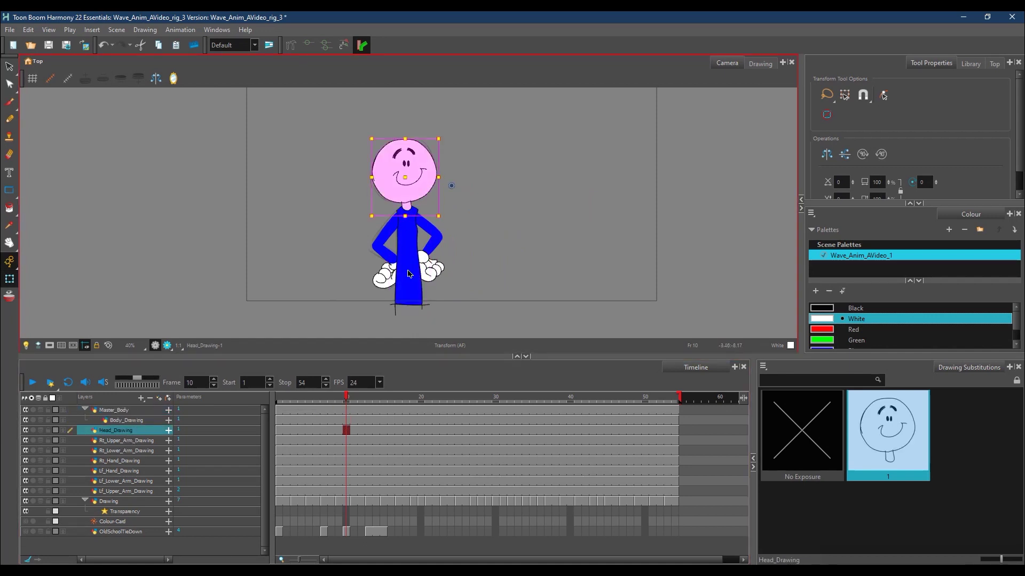
drag(127, 435, 128, 420)
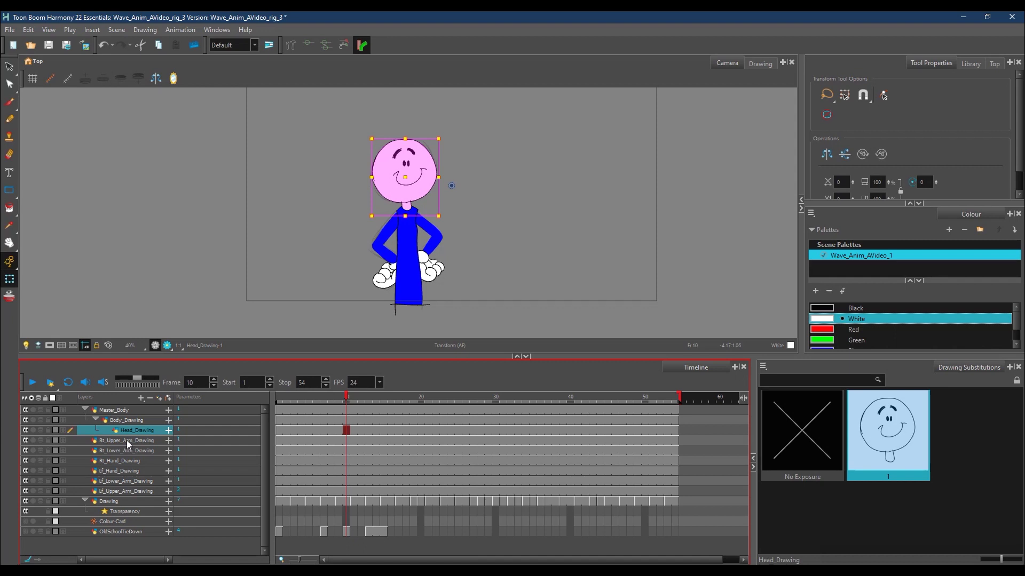
click(126, 440)
drag(128, 441, 131, 421)
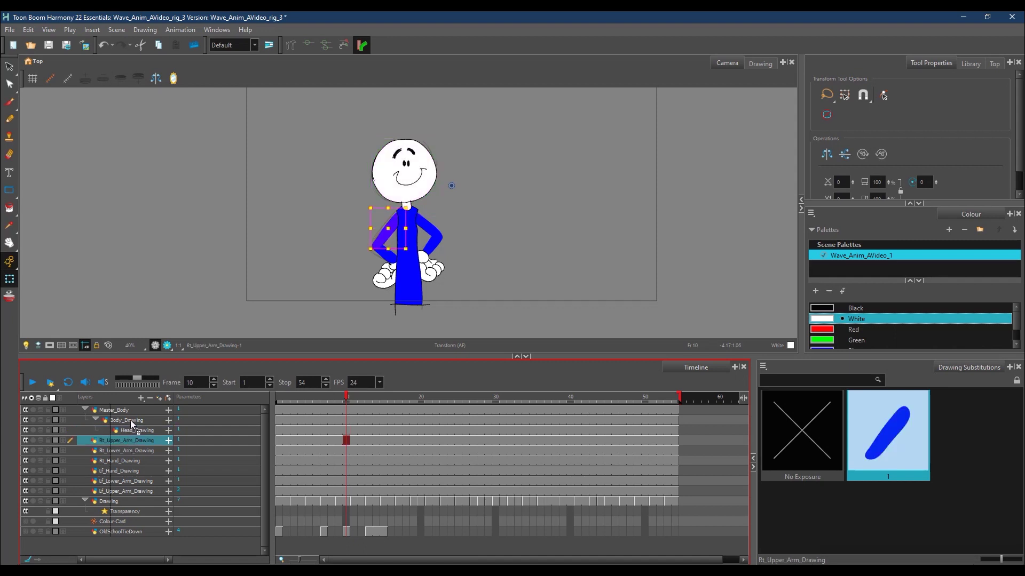
drag(130, 420, 130, 421)
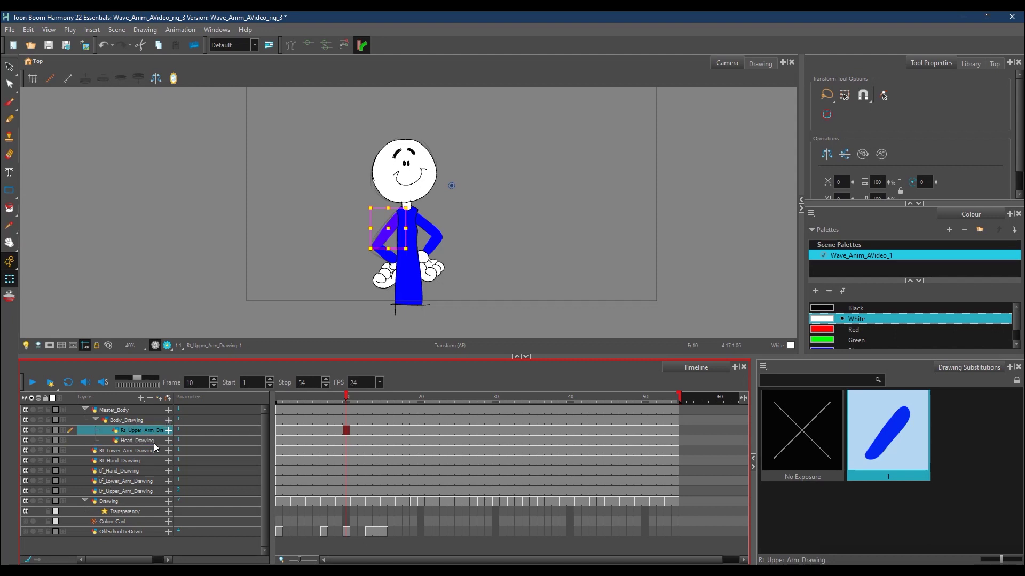
drag(126, 451, 145, 440)
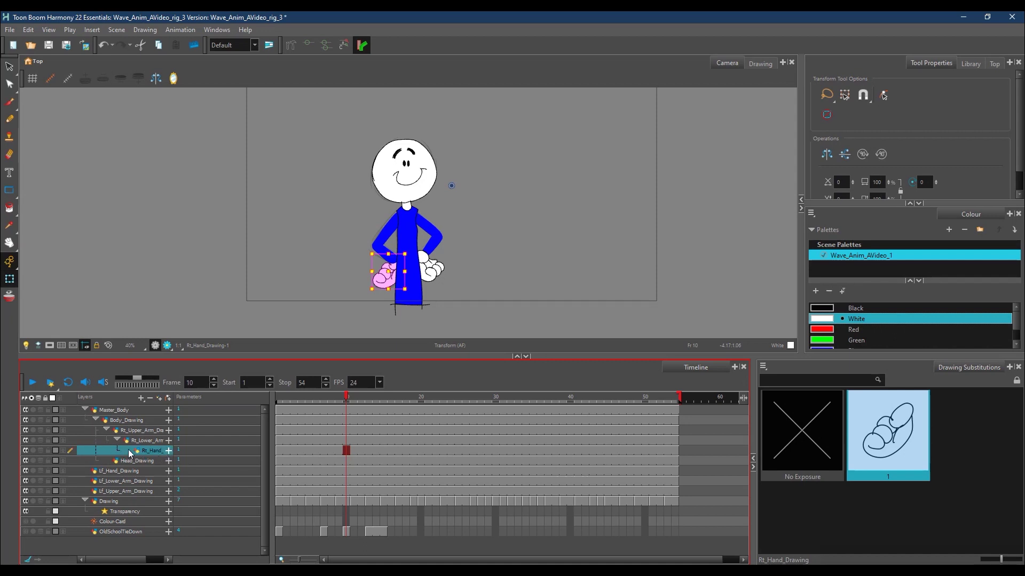
Step: Parent Lf_Upper_Arm_Drawing to Body_Drawing, Lf_Lower_Arm_Drawing to the left upper arm, and Lf_Hand_Drawing to the left lower arm
click(140, 491)
drag(128, 492, 138, 422)
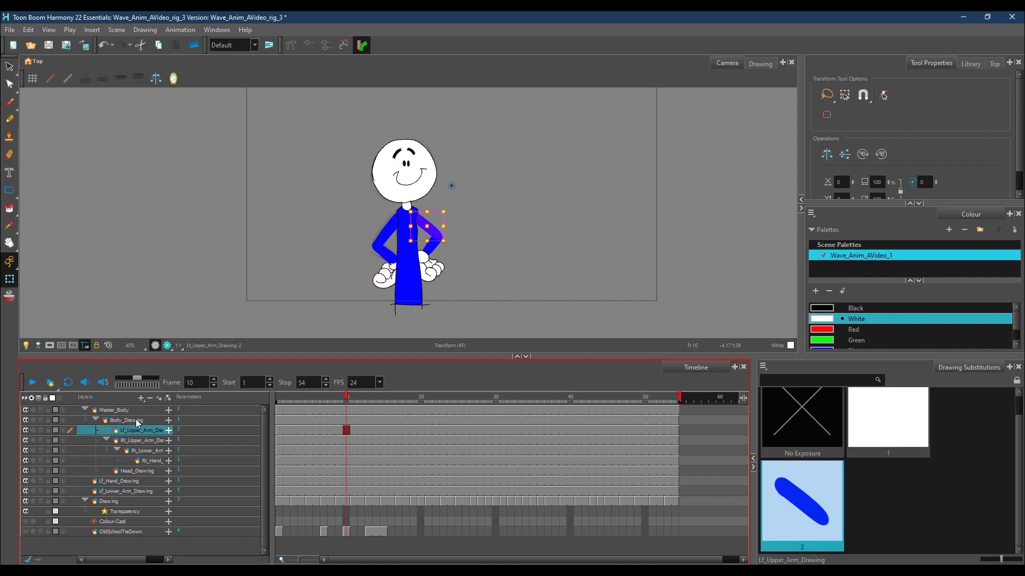
click(129, 493)
click(133, 484)
drag(129, 492, 133, 428)
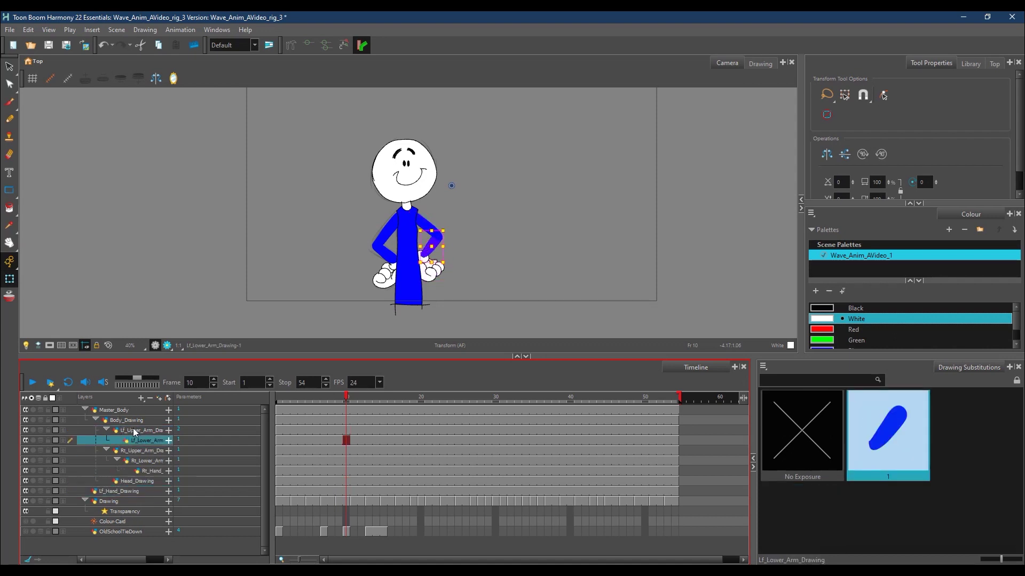
click(127, 490)
drag(128, 491, 143, 439)
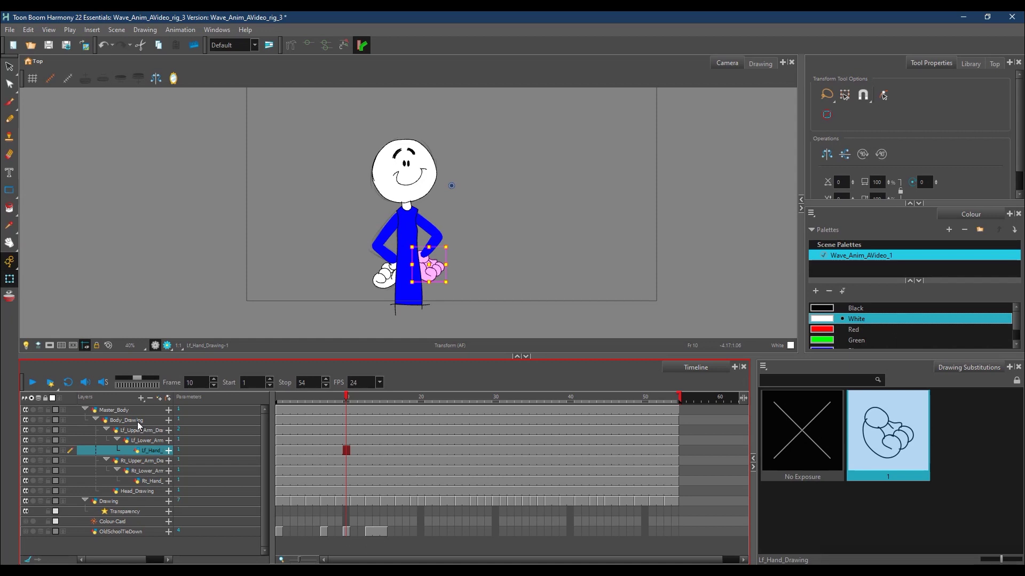
Step: Try rotating Body_Drawing with all its children, first about the default pivot and also about a pivot near the torso's base, undoing each rotation
click(136, 424)
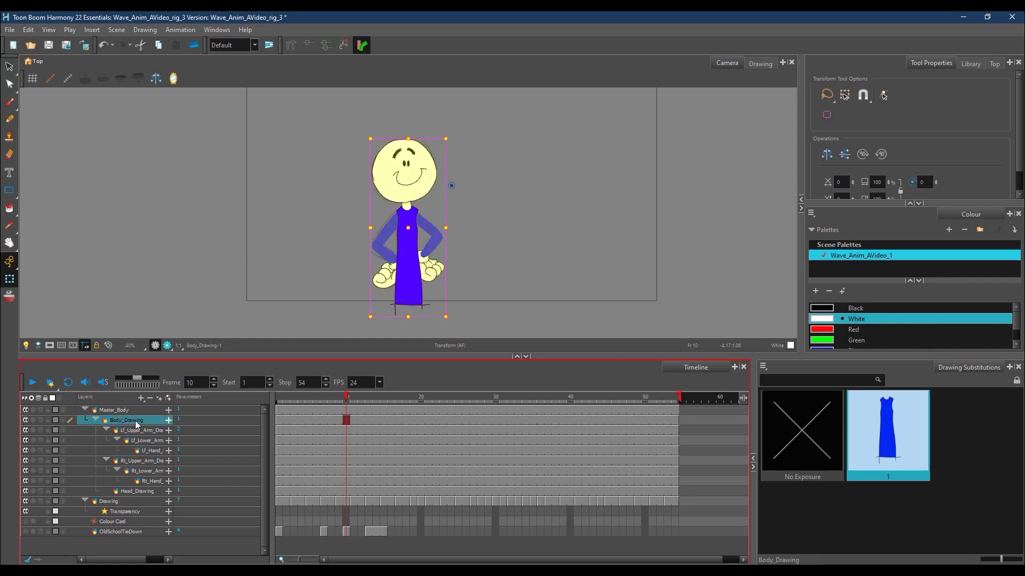
mouse_move(449, 324)
mouse_down()
mouse_move(475, 304)
mouse_move(375, 320)
mouse_move(522, 293)
mouse_move(366, 319)
mouse_move(513, 300)
mouse_up()
key(ctrl+z)
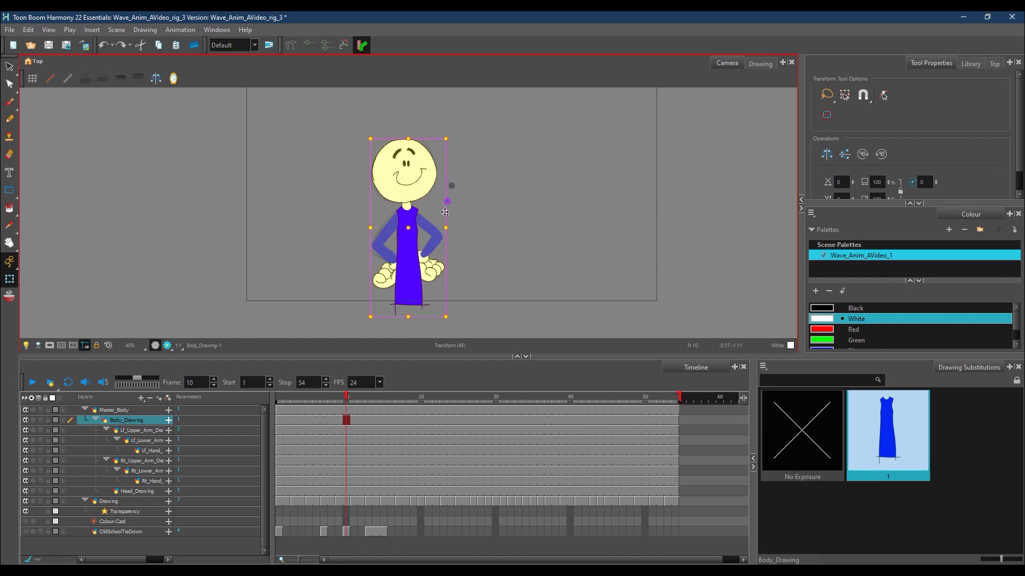
mouse_move(454, 322)
mouse_down()
mouse_move(488, 293)
mouse_move(439, 335)
mouse_move(514, 288)
mouse_move(483, 325)
mouse_move(451, 334)
mouse_move(484, 311)
mouse_up()
key(r)
key(ctrl+z)
mouse_move(456, 323)
mouse_down()
mouse_move(475, 309)
mouse_move(443, 331)
mouse_move(469, 313)
mouse_up()
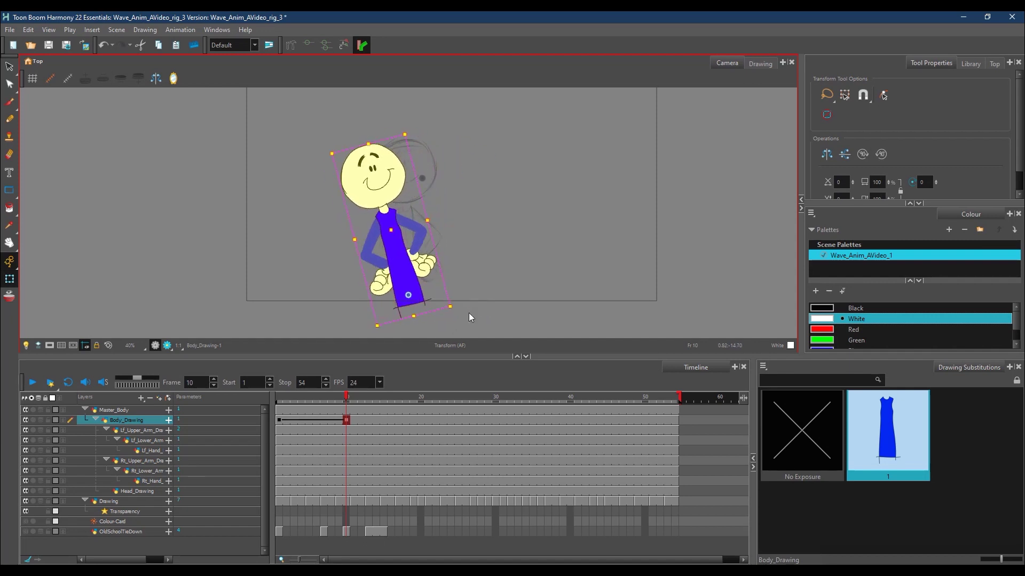
key(ctrl+z)
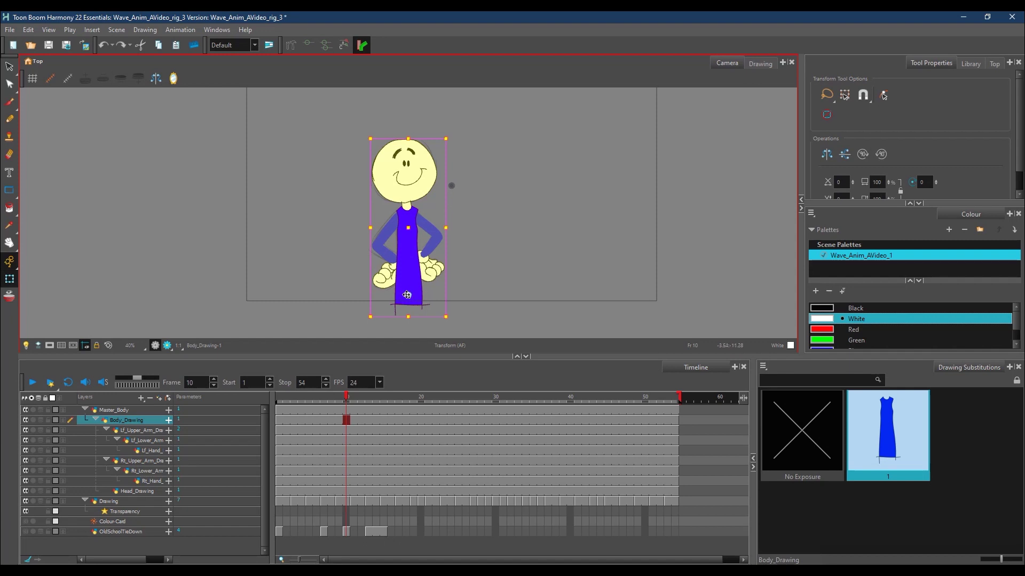
Step: Try rotating the left upper arm with its children about a pivot at the shoulder, and undo the rotation
click(148, 421)
click(136, 434)
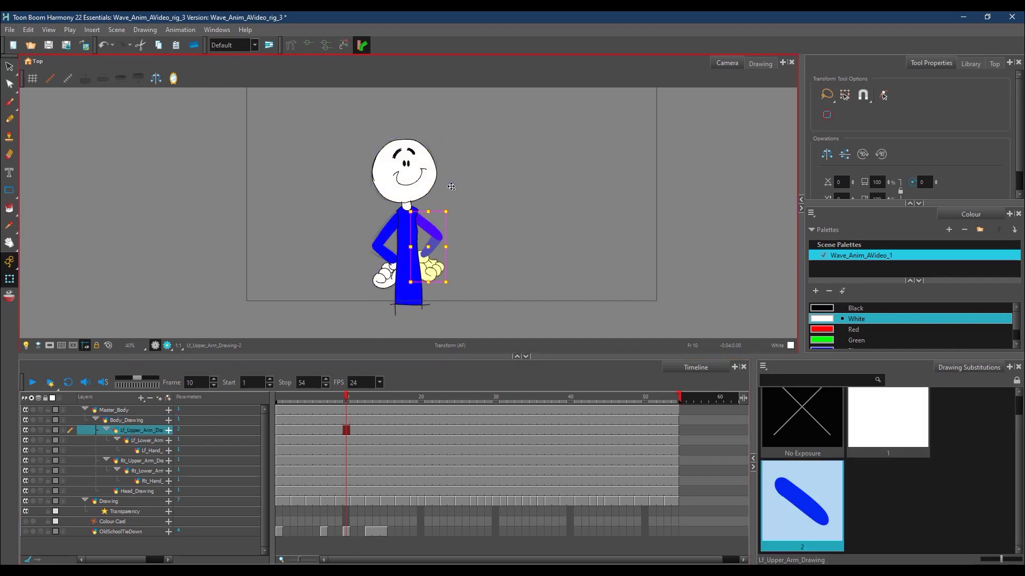
click(414, 215)
drag(451, 291, 433, 316)
drag(536, 224, 504, 225)
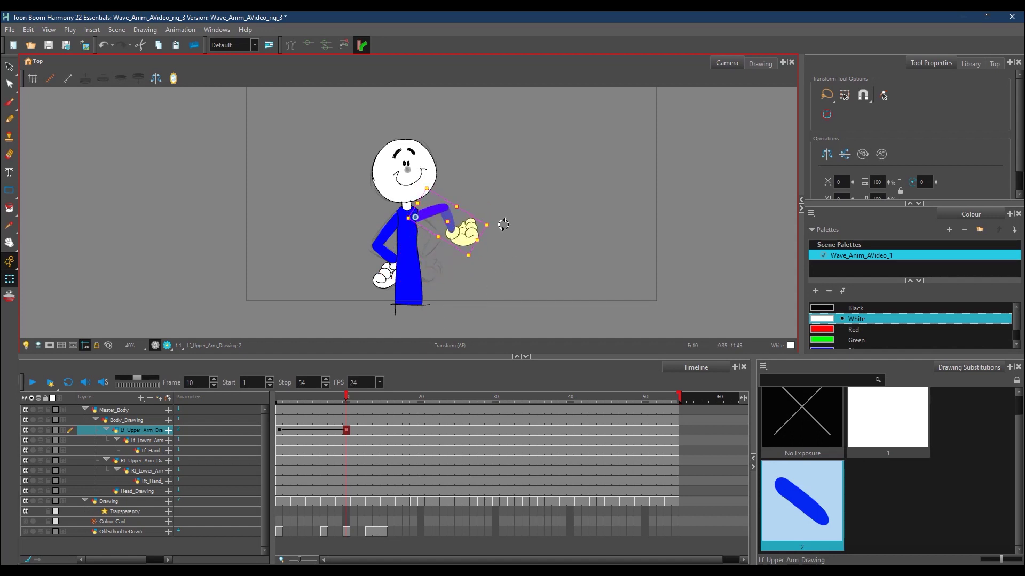
key(ctrl+z)
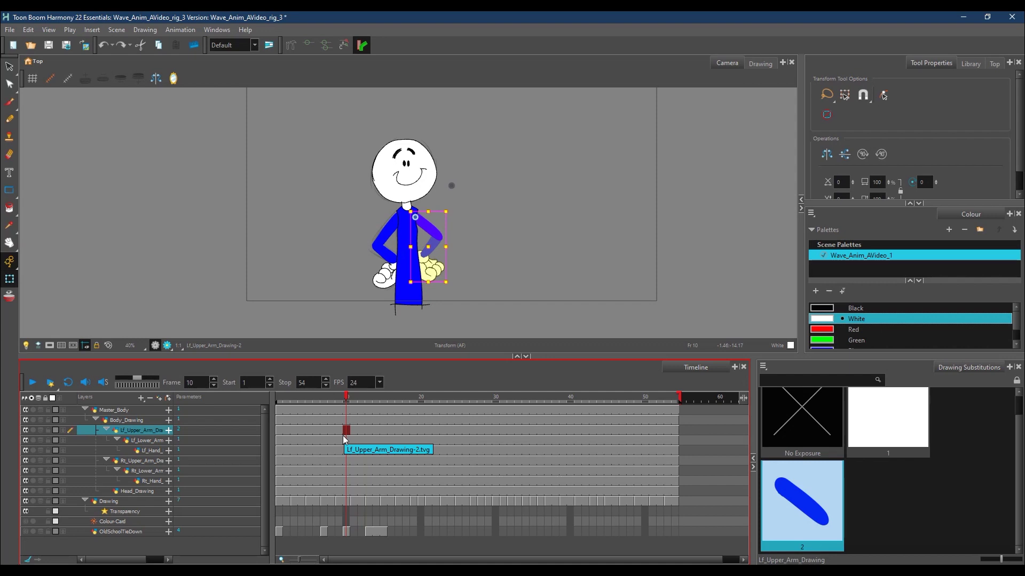
Step: On frame 1, rotate Body_Drawing slightly counter-clockwise about a pivot at the torso's base and stretch it slightly upward
click(834, 544)
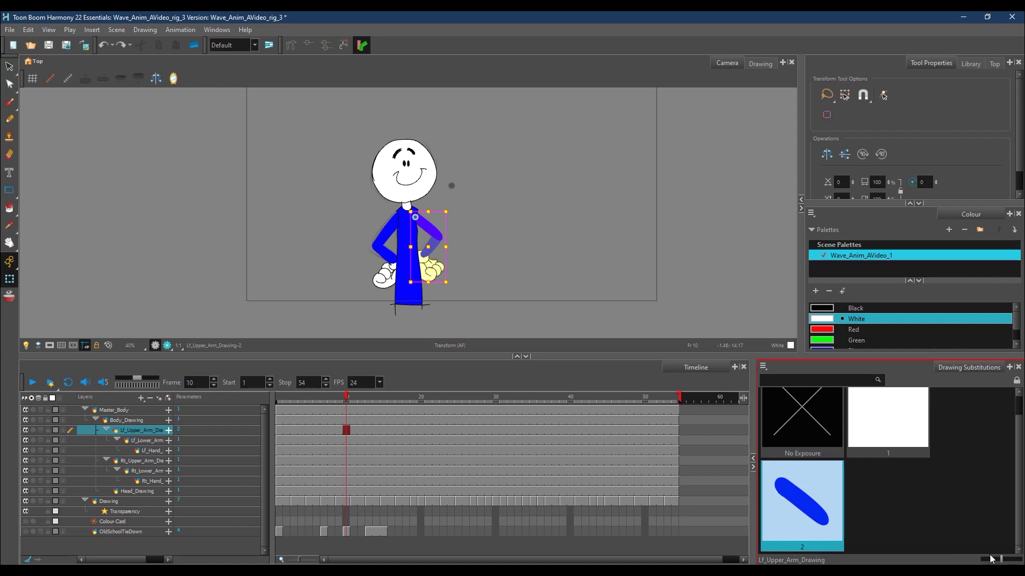
click(280, 397)
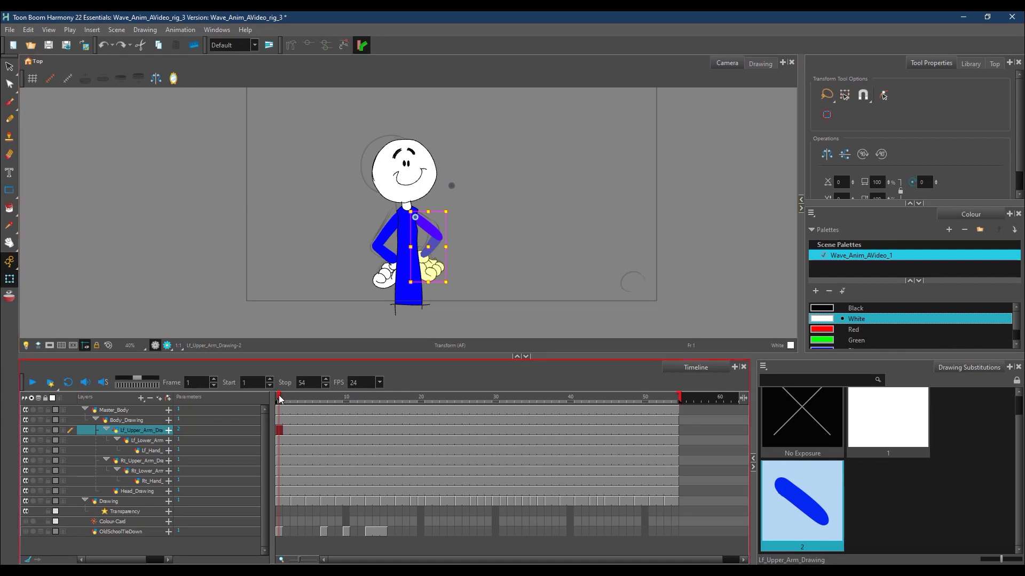
click(143, 421)
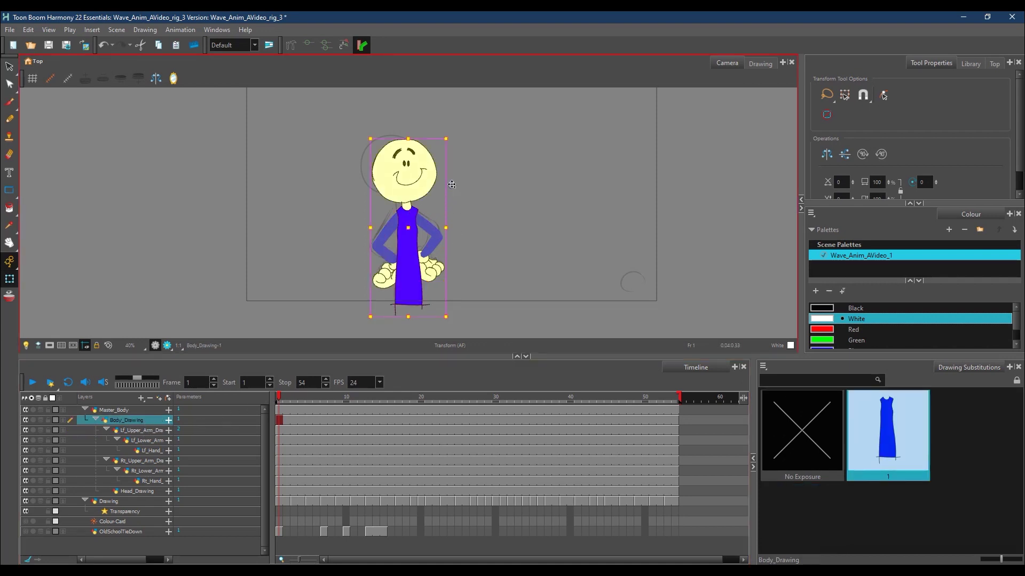
click(408, 299)
drag(451, 319, 456, 308)
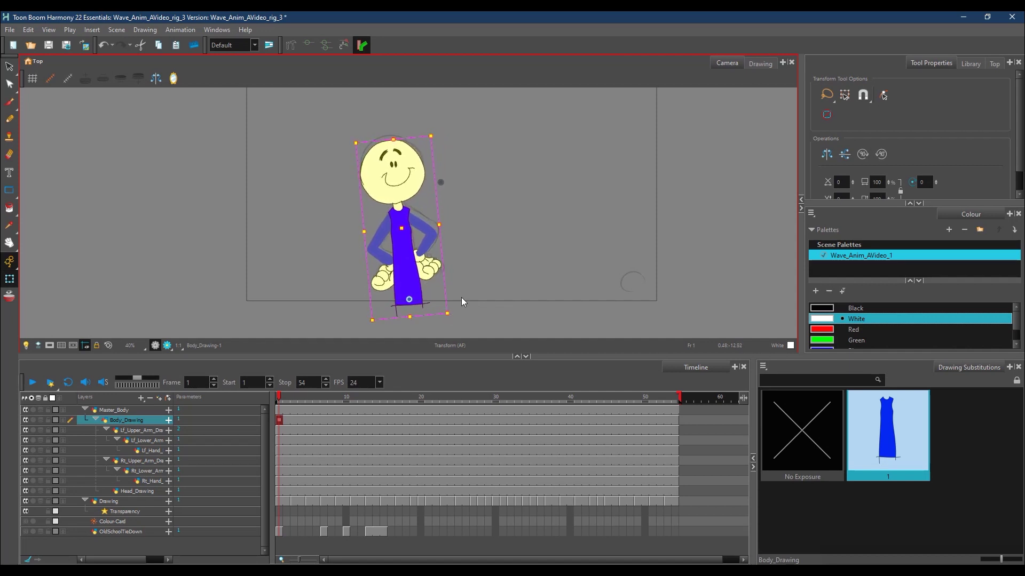
drag(393, 139, 394, 131)
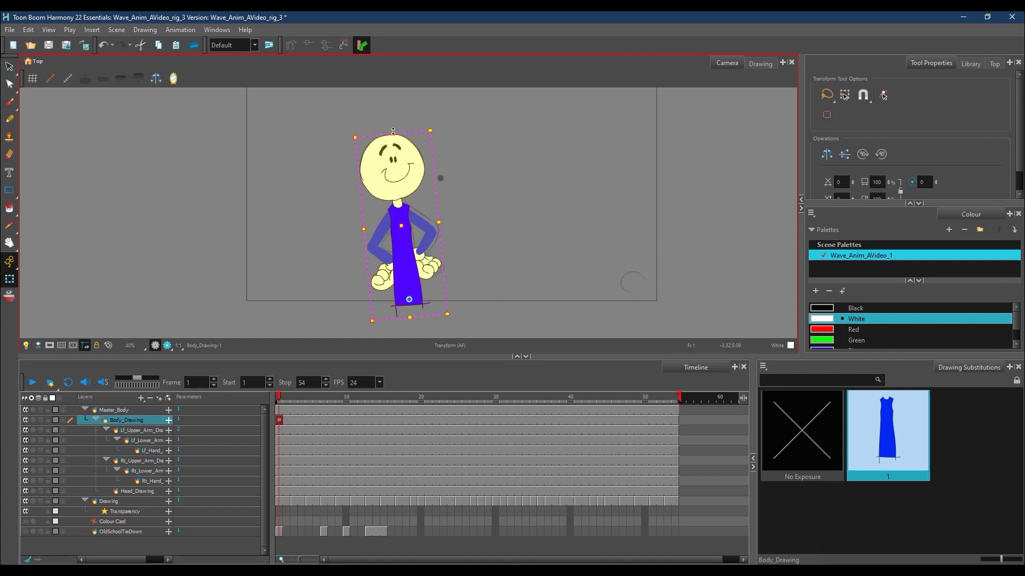
Step: On frame 1, rotate the left upper arm outward about the shoulder and the left lower arm inward about the elbow
click(141, 432)
drag(440, 177, 409, 216)
drag(451, 290, 460, 276)
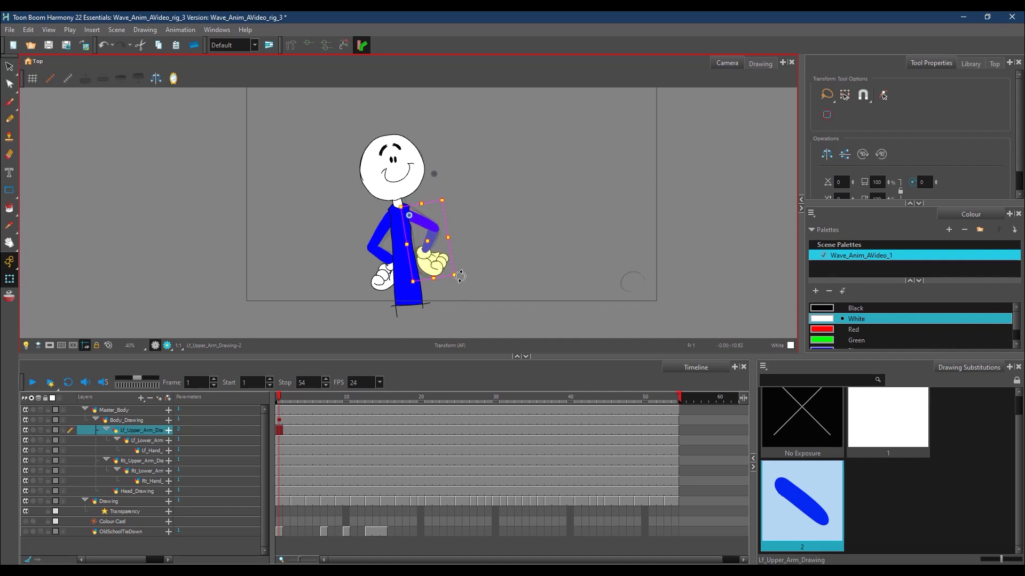
click(155, 440)
drag(433, 173, 433, 228)
drag(454, 282, 450, 284)
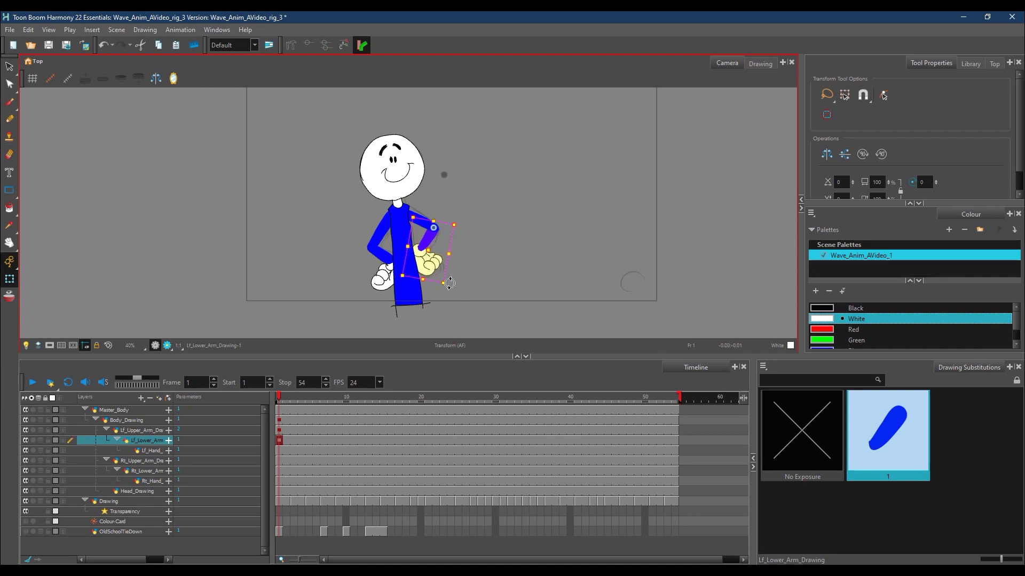
Step: Set the left hand's pivot at the wrist and rotate the hand slightly counter-clockwise on frame 1
click(152, 450)
drag(421, 243, 418, 251)
drag(453, 285, 456, 278)
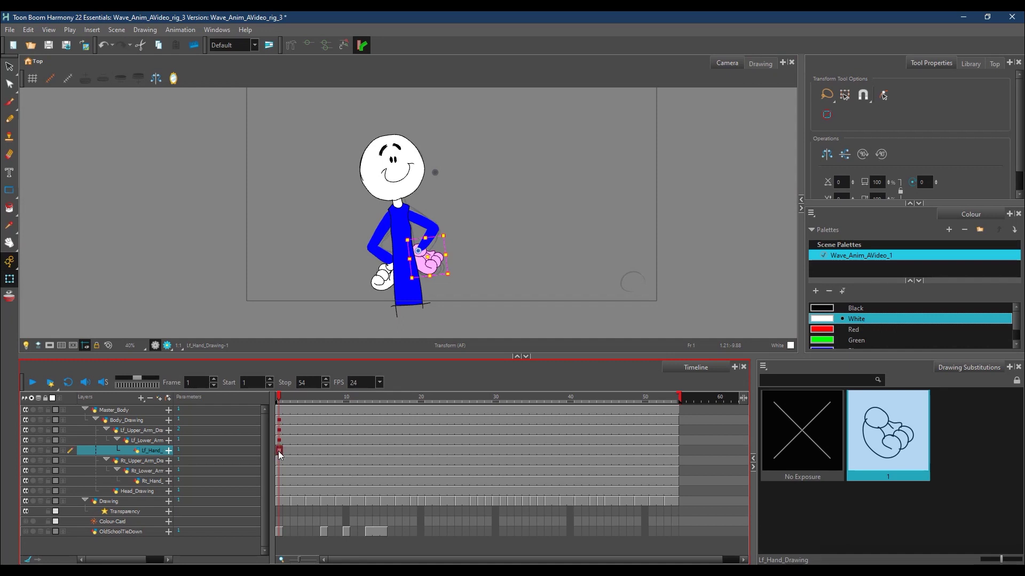
Step: On frame 1, rotate the right upper arm outward about the shoulder and the right lower arm inward about the elbow
click(140, 461)
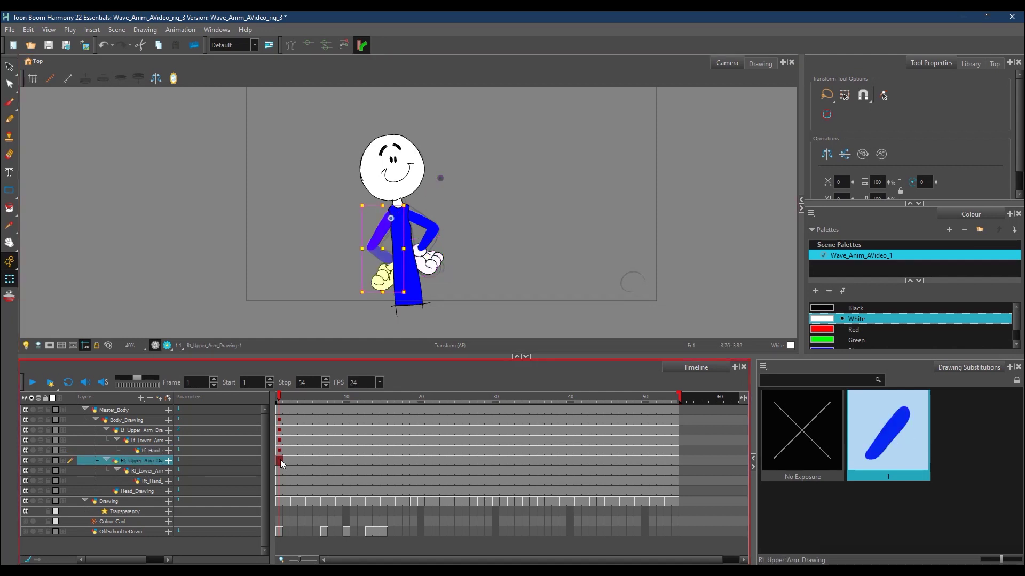
drag(412, 203, 417, 211)
click(152, 472)
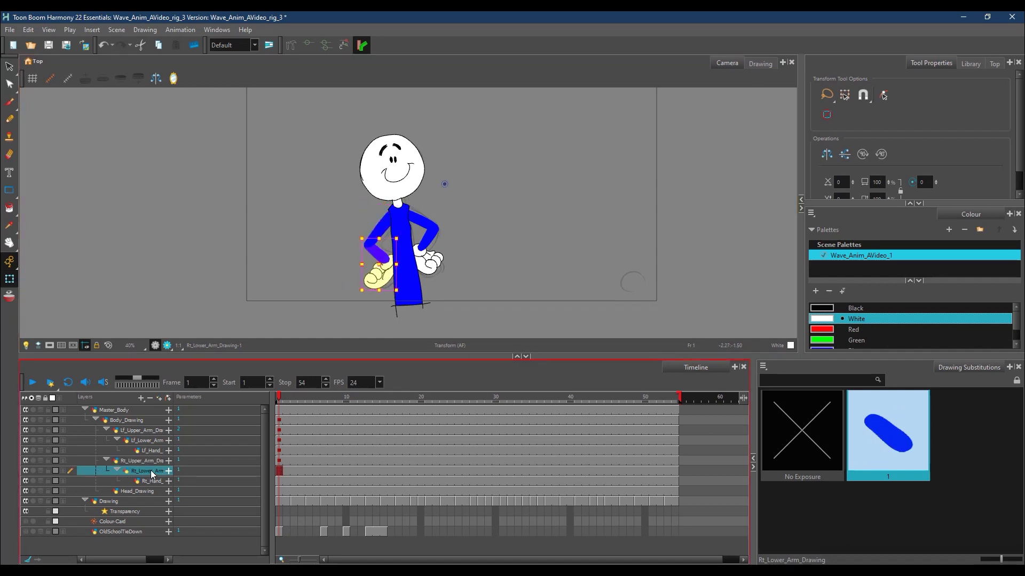
click(444, 181)
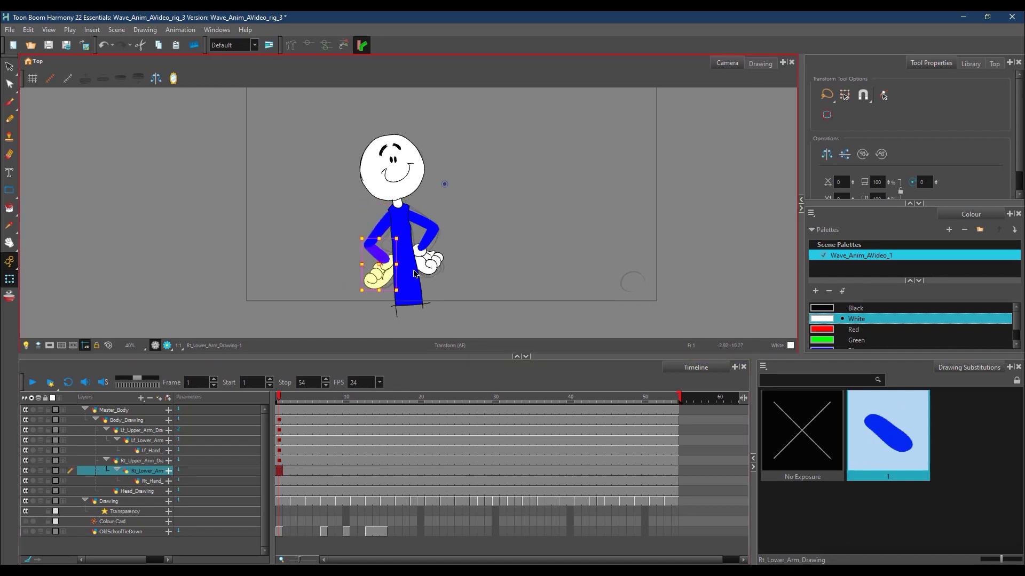
click(337, 374)
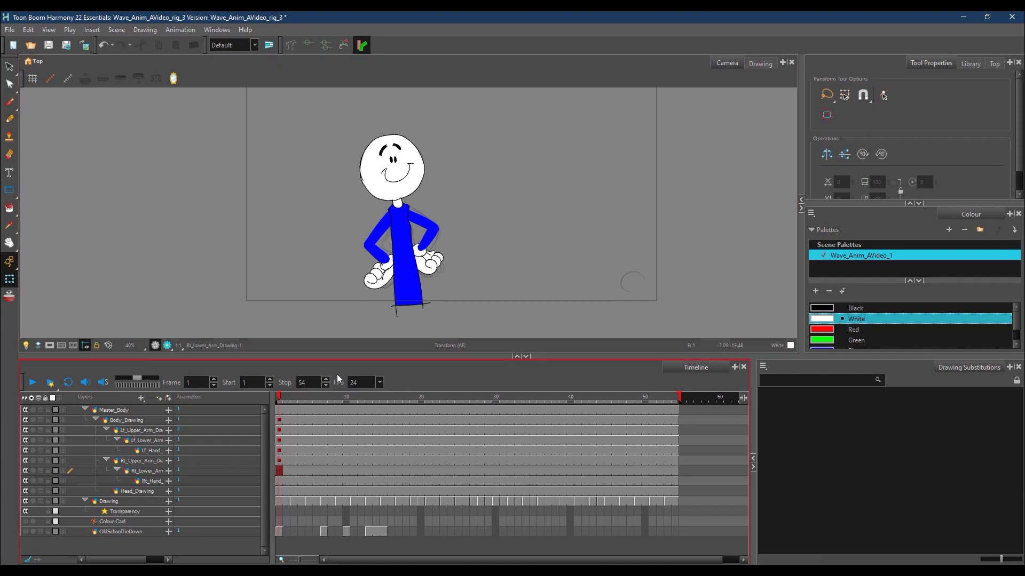
click(160, 469)
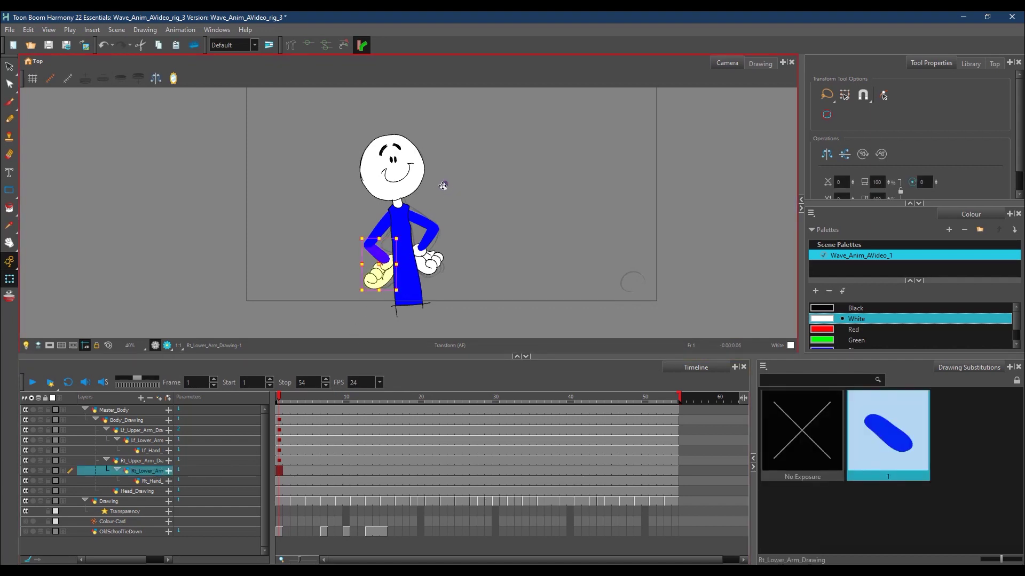
drag(403, 294, 415, 279)
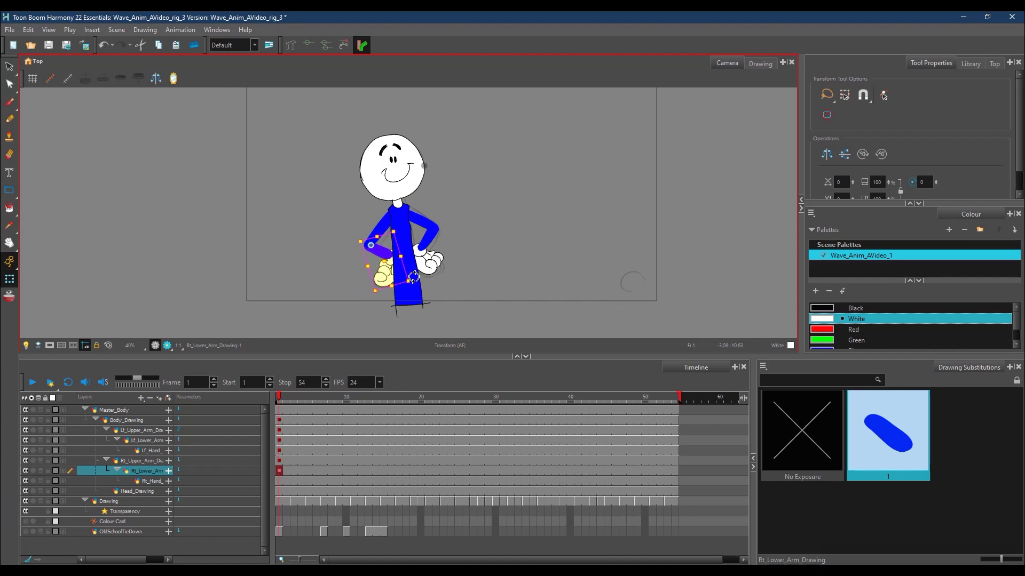
Step: On frame 1, rotate the right hand slightly clockwise about the wrist
click(154, 481)
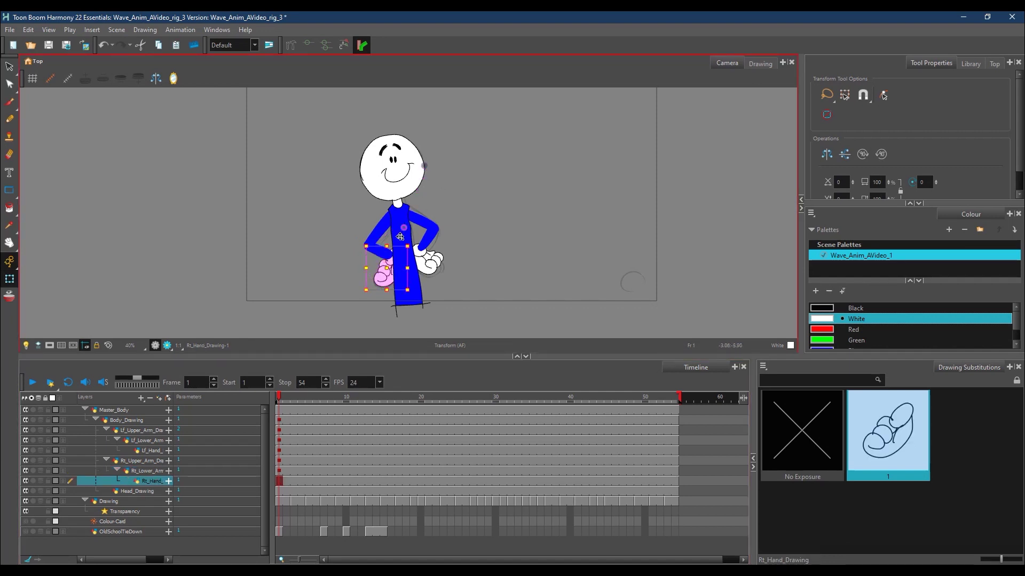
drag(407, 291, 406, 296)
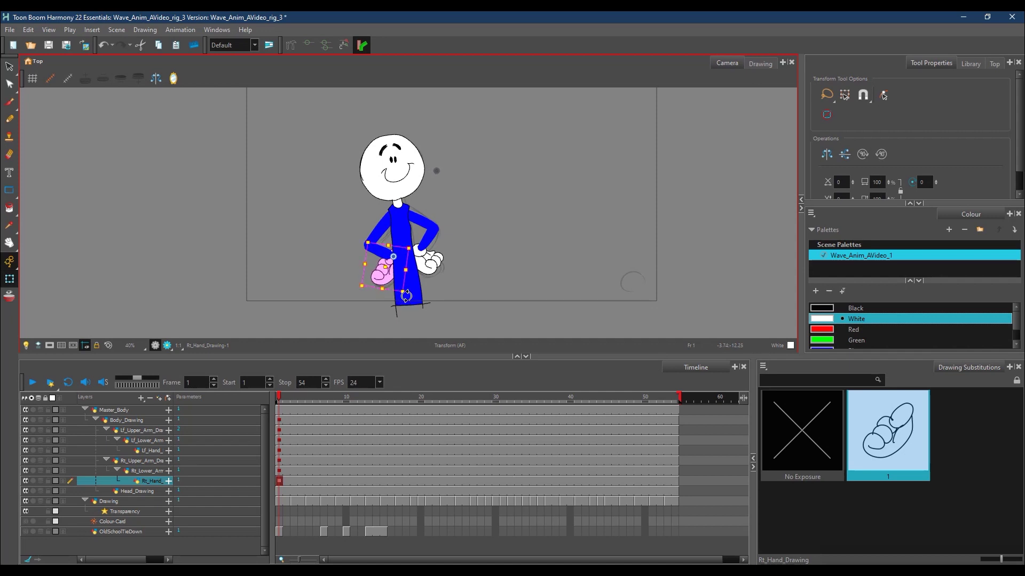
Step: On frame 10, rotate Body_Drawing slightly clockwise about a pivot at the torso's base
drag(278, 396, 346, 402)
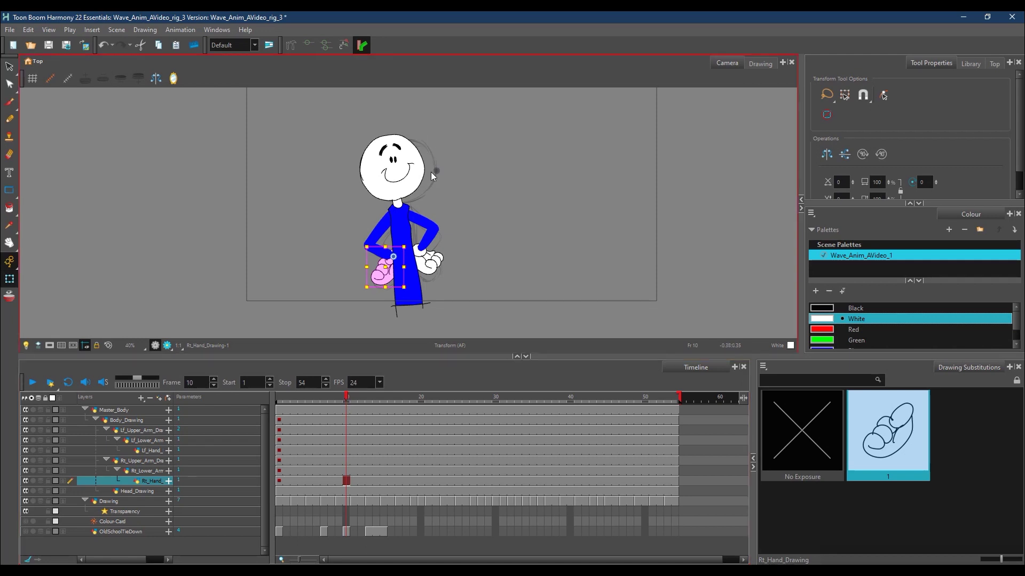
click(140, 421)
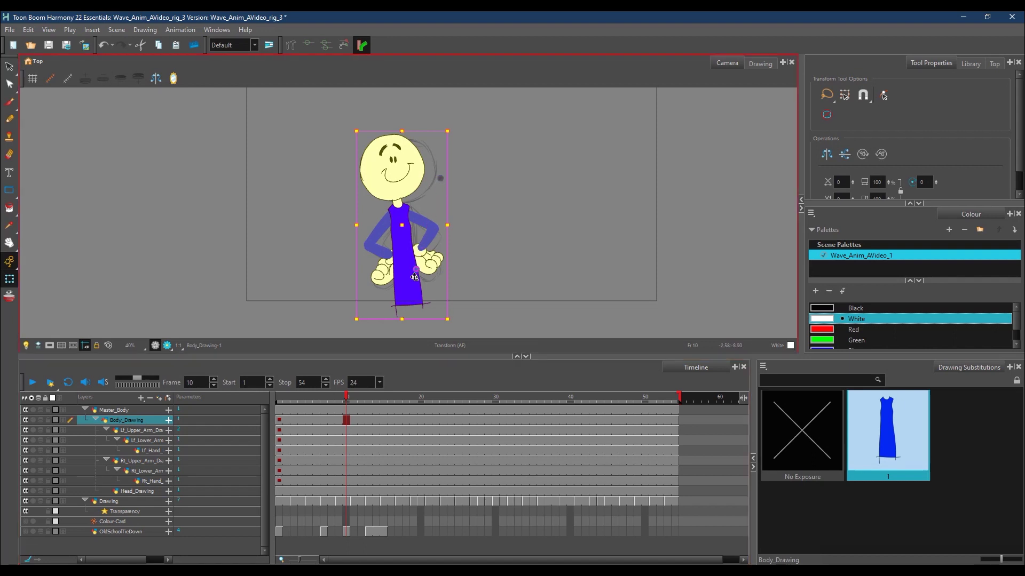
mouse_move(452, 130)
mouse_down()
mouse_move(470, 138)
mouse_move(417, 137)
mouse_up()
click(293, 421)
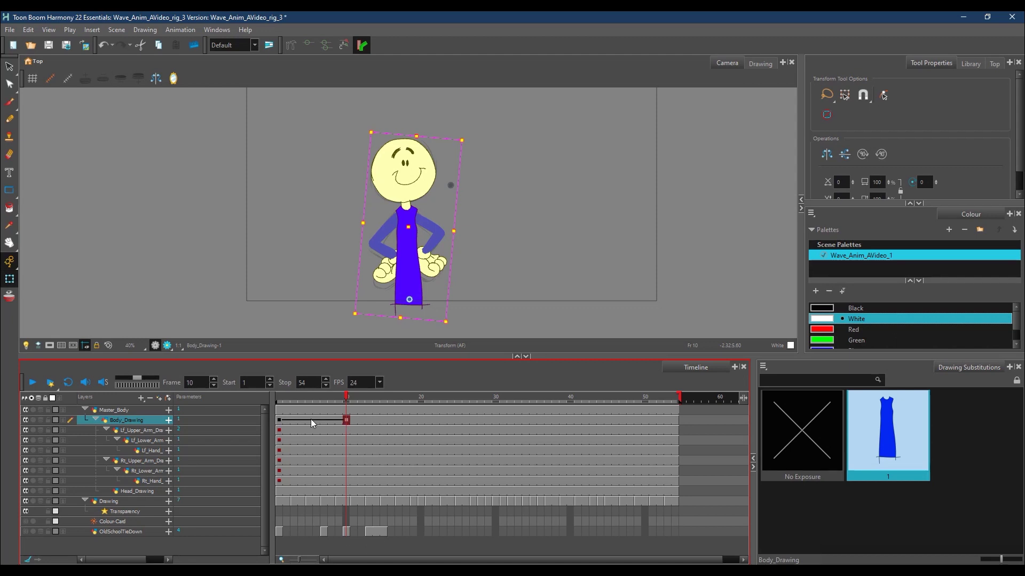
mouse_move(348, 401)
mouse_down()
mouse_move(268, 414)
mouse_move(362, 406)
mouse_move(279, 408)
mouse_move(264, 425)
mouse_move(354, 409)
mouse_move(278, 416)
mouse_move(342, 418)
mouse_move(348, 399)
mouse_up()
click(341, 419)
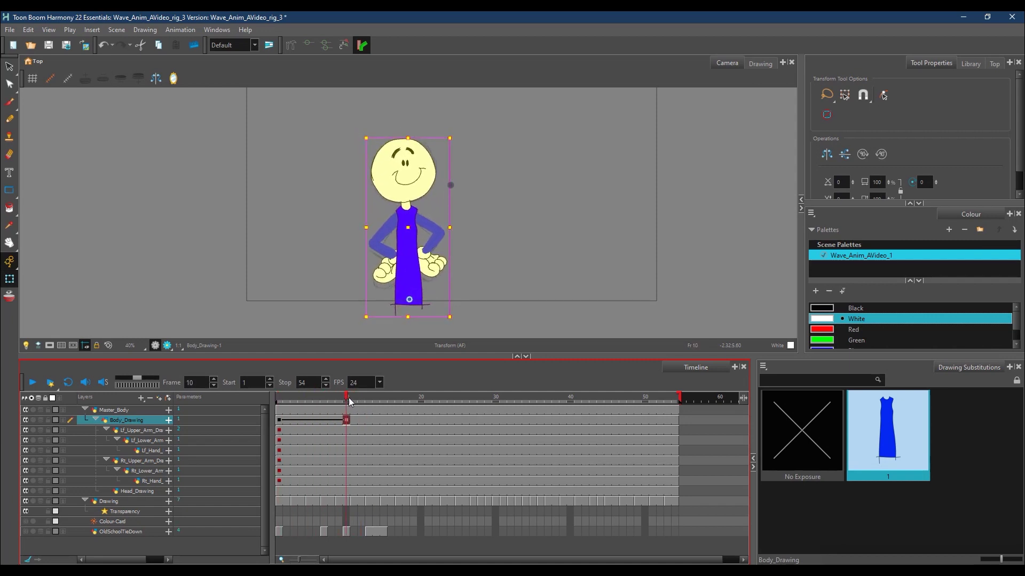
Step: On frame 10, rotate the left upper arm slightly clockwise about the shoulder
click(345, 431)
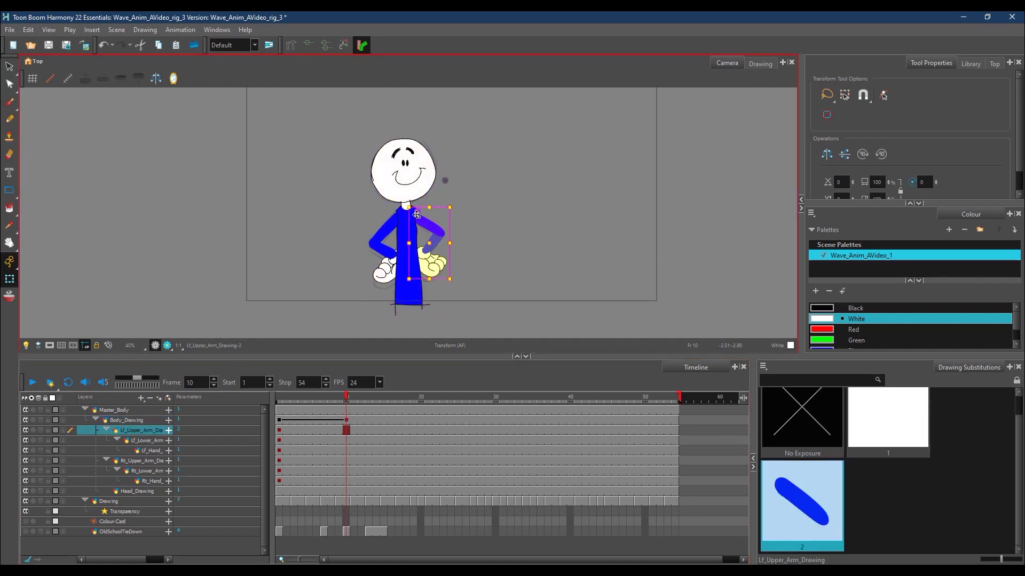
drag(453, 287, 451, 290)
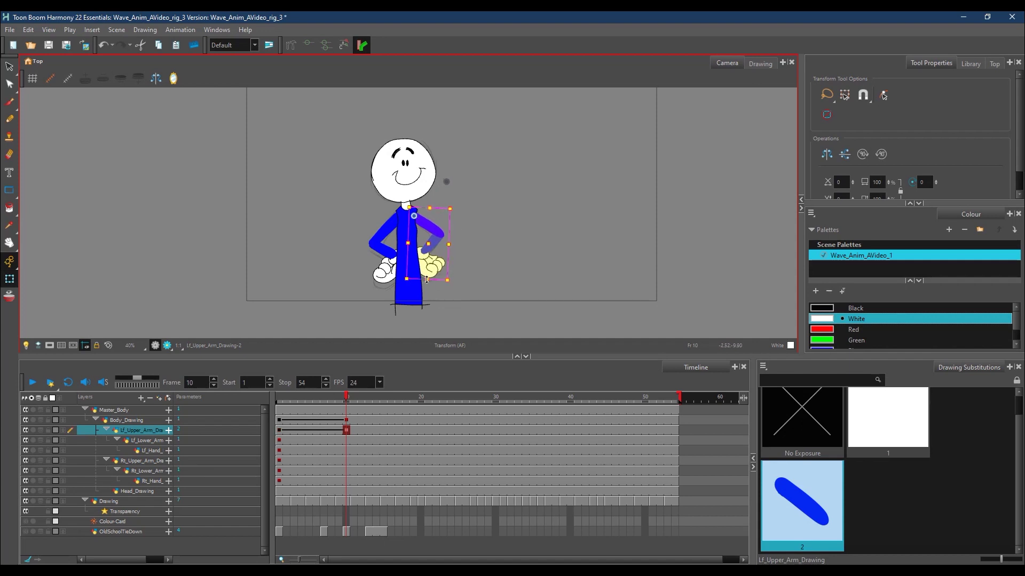
drag(428, 281, 428, 282)
Step: On frame 10, rotate the left lower arm slightly counter-clockwise about the elbow and the left hand slightly clockwise about the wrist
click(142, 440)
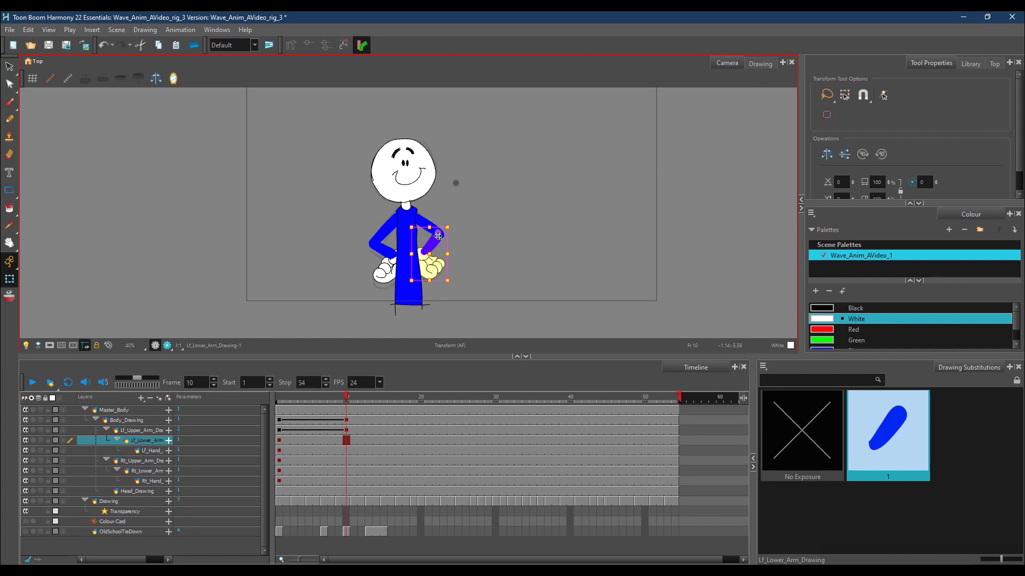
drag(452, 288, 462, 277)
click(152, 450)
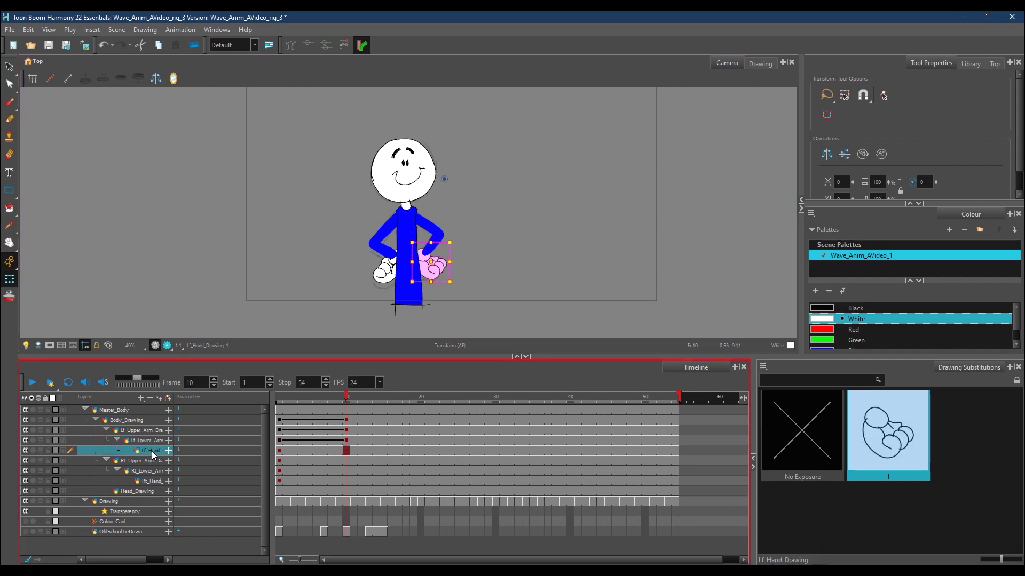
drag(445, 180, 423, 252)
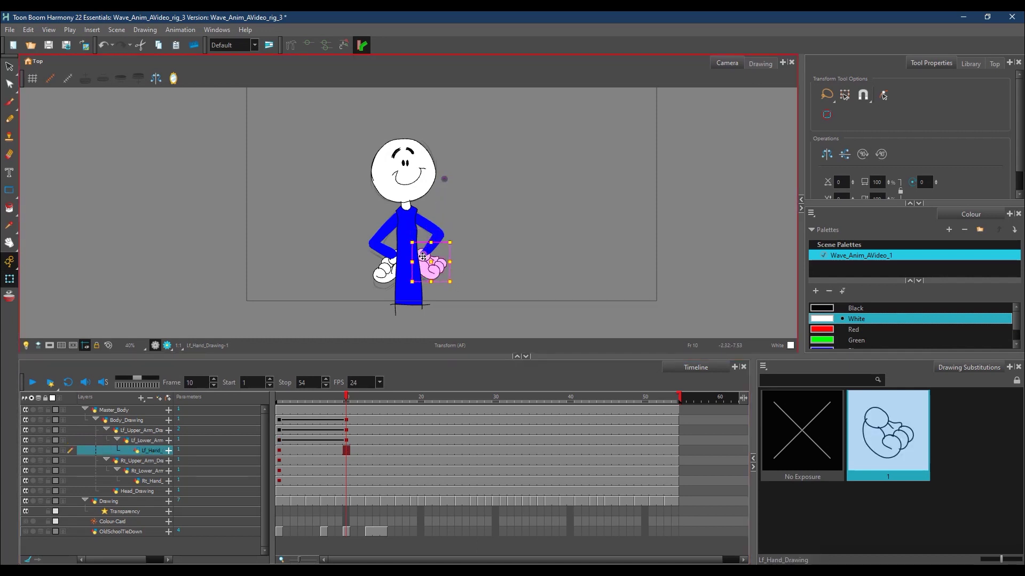
drag(455, 290, 456, 282)
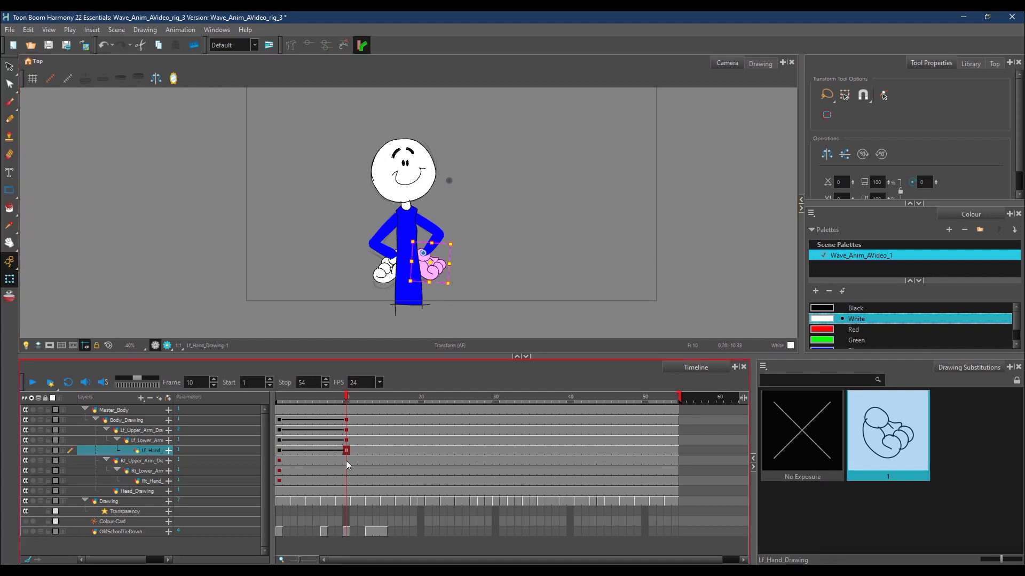
Step: On frame 10, rotate the right upper arm slightly counter-clockwise about the shoulder
click(141, 461)
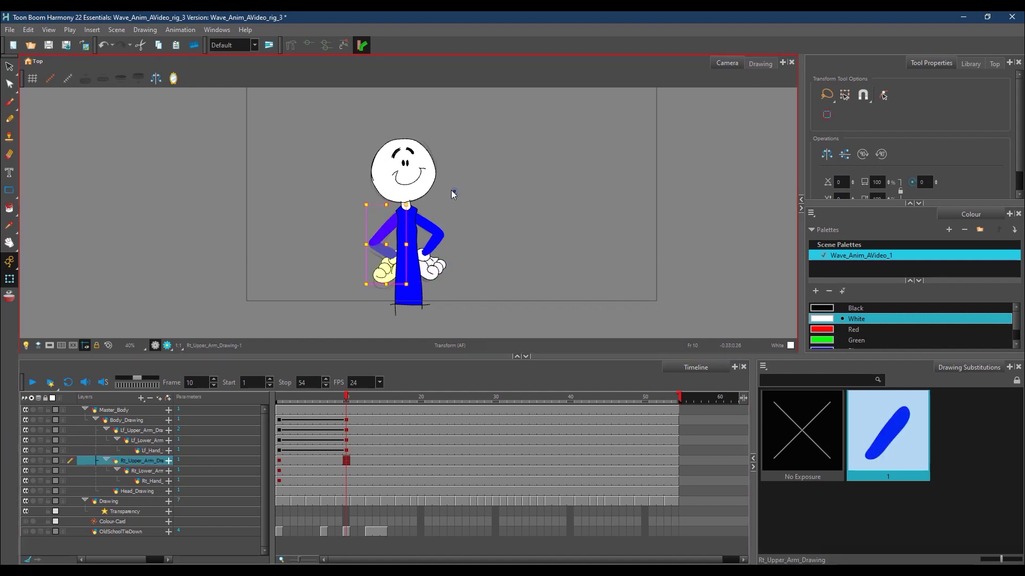
click(456, 191)
click(421, 204)
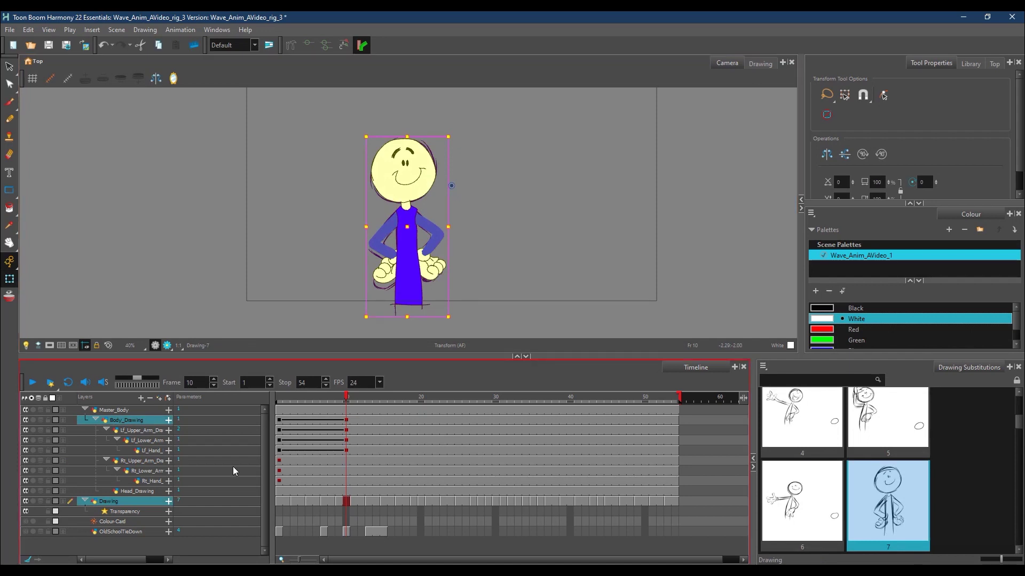
click(142, 462)
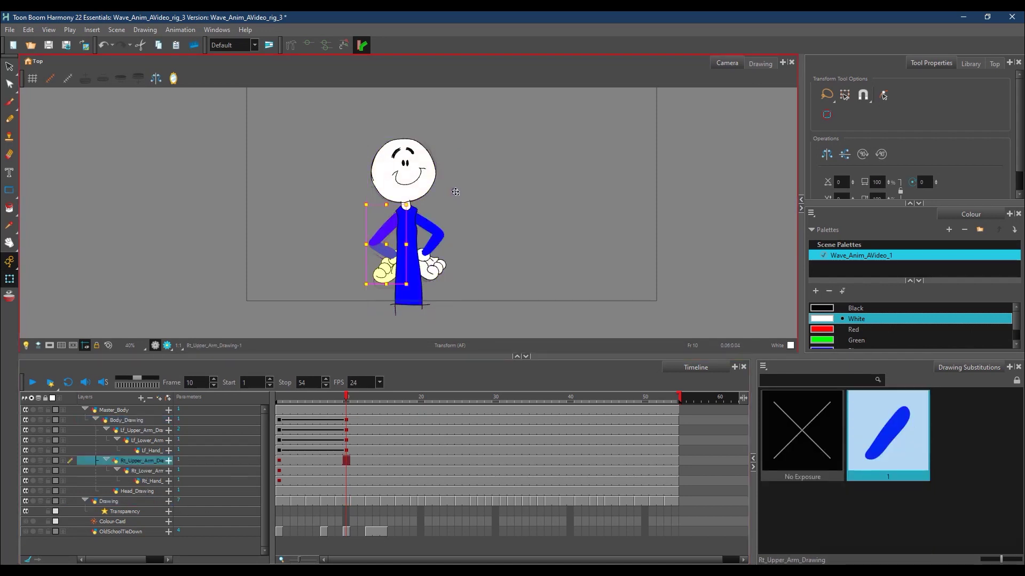
drag(406, 218, 414, 198)
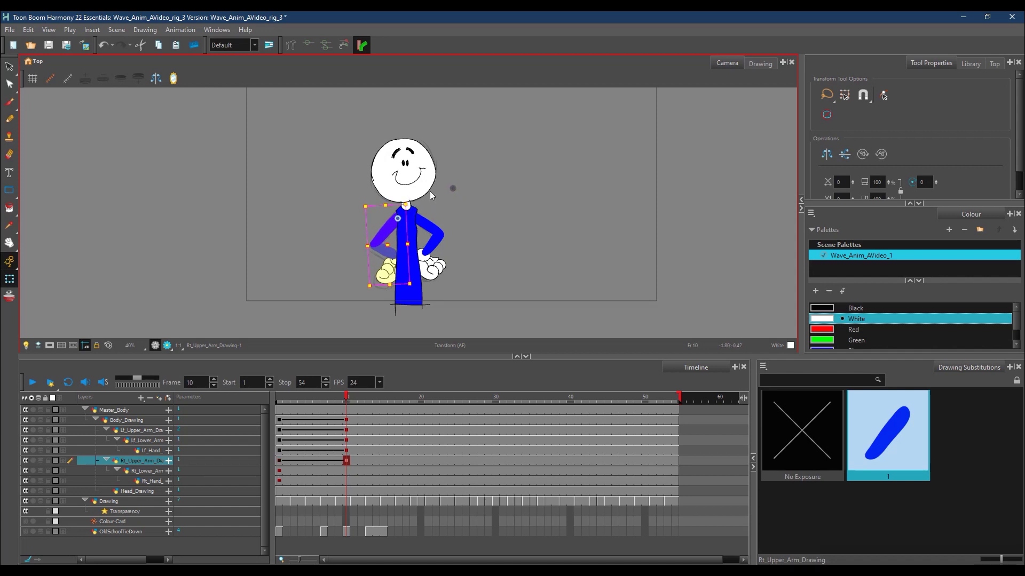
Step: On frame 10, rotate the right lower arm slightly clockwise about the elbow and the right hand counter-clockwise about the wrist
click(346, 471)
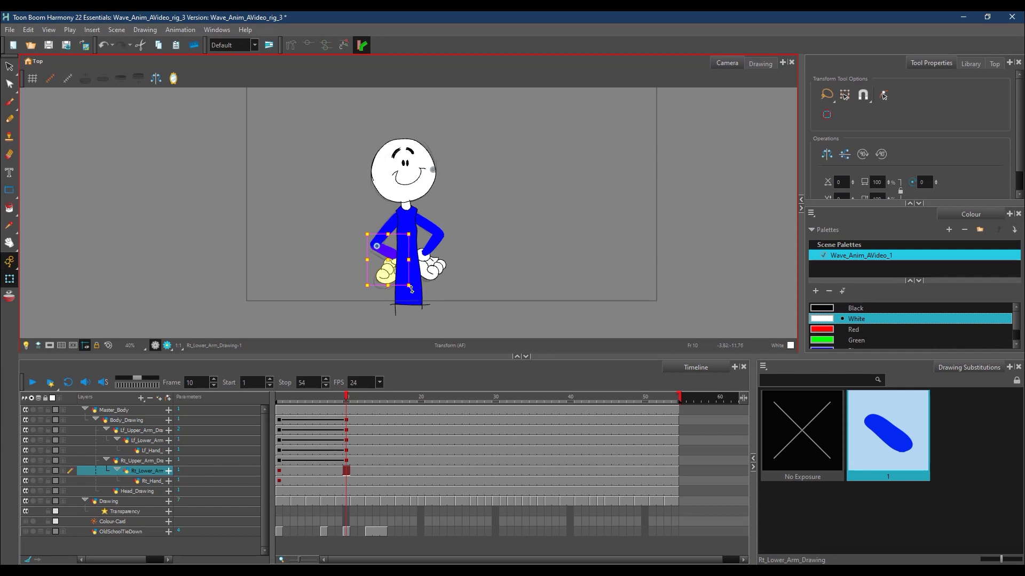
drag(412, 294, 407, 298)
click(345, 481)
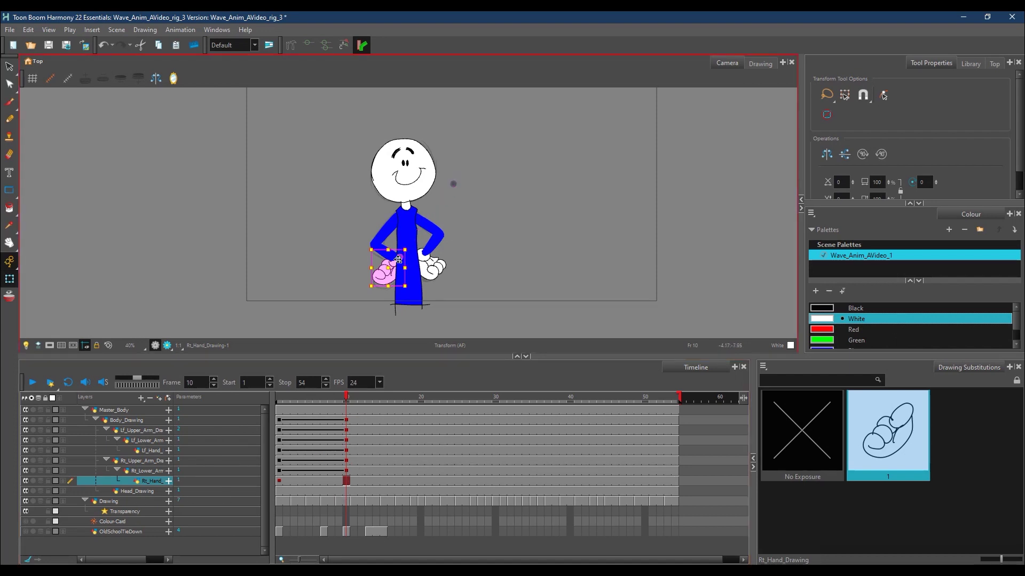
drag(409, 294, 417, 289)
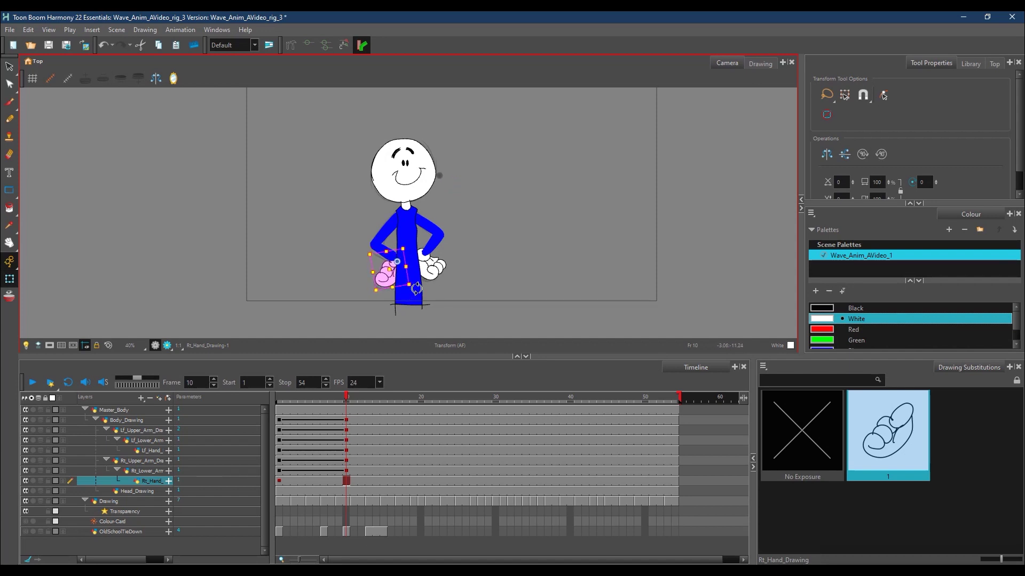
Step: Tilt Head_Drawing about the neck, slightly counter-clockwise on frame 1 and slightly clockwise on frame 10
click(279, 491)
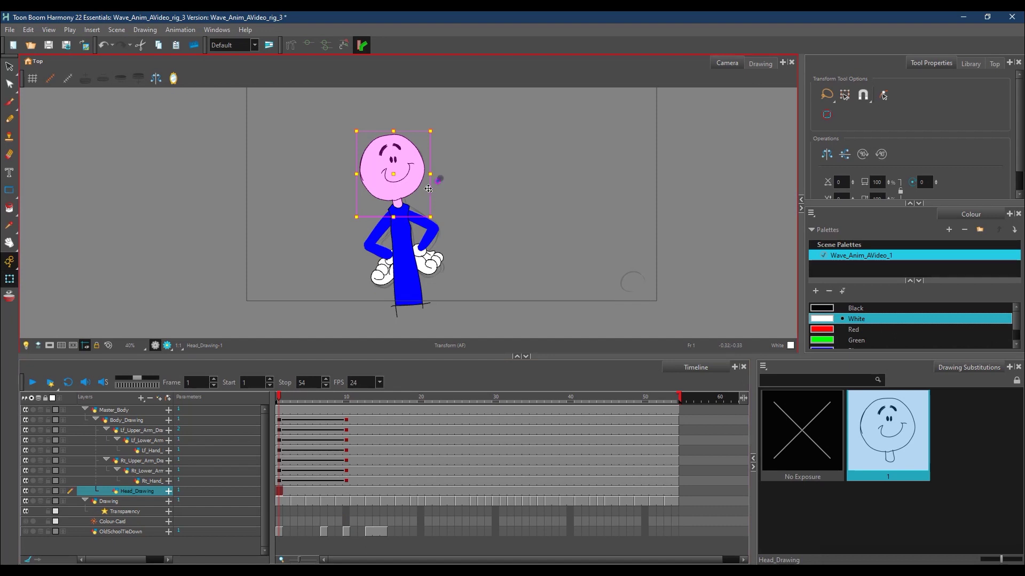
drag(436, 216, 439, 216)
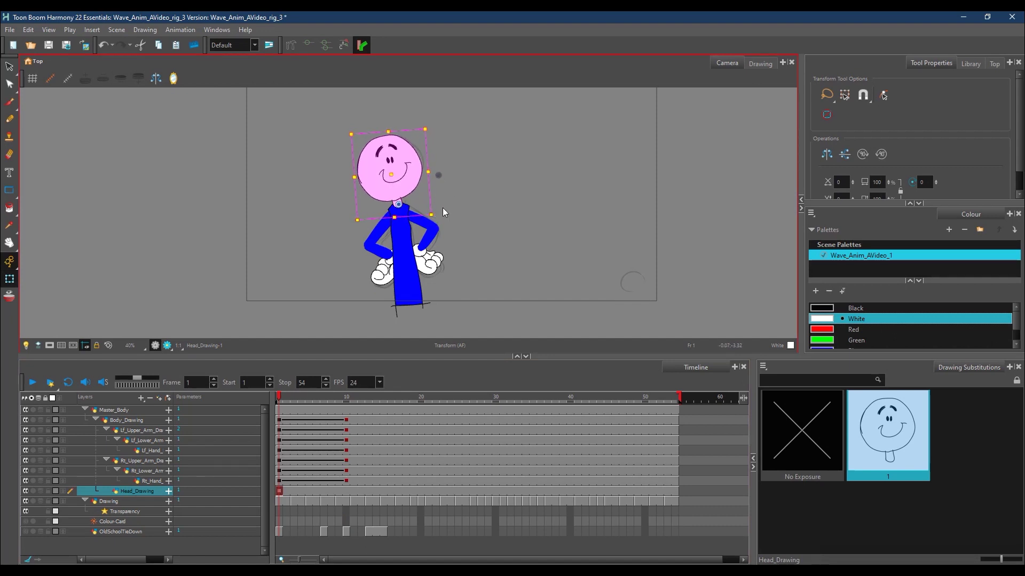
click(346, 491)
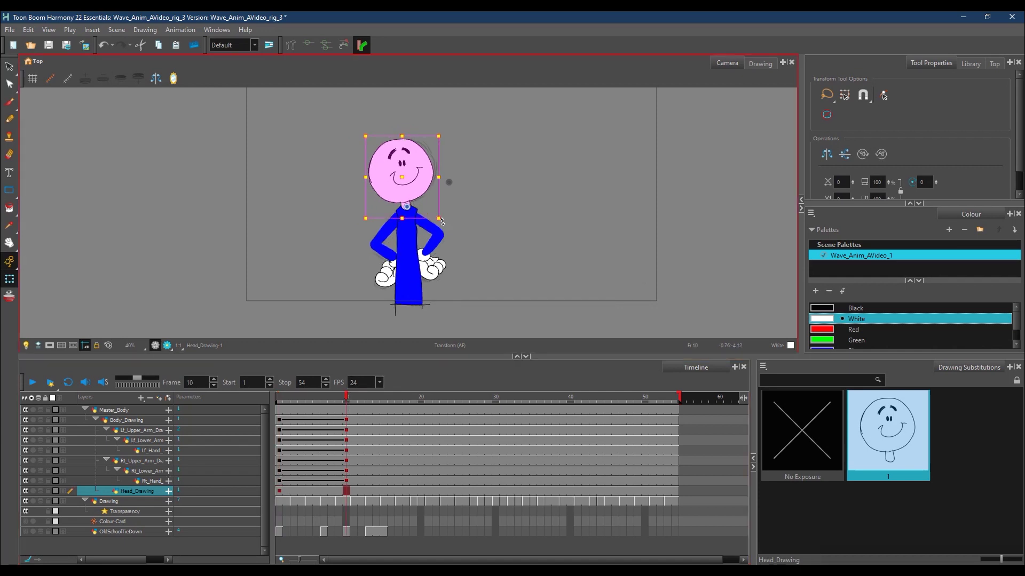
drag(442, 222, 443, 223)
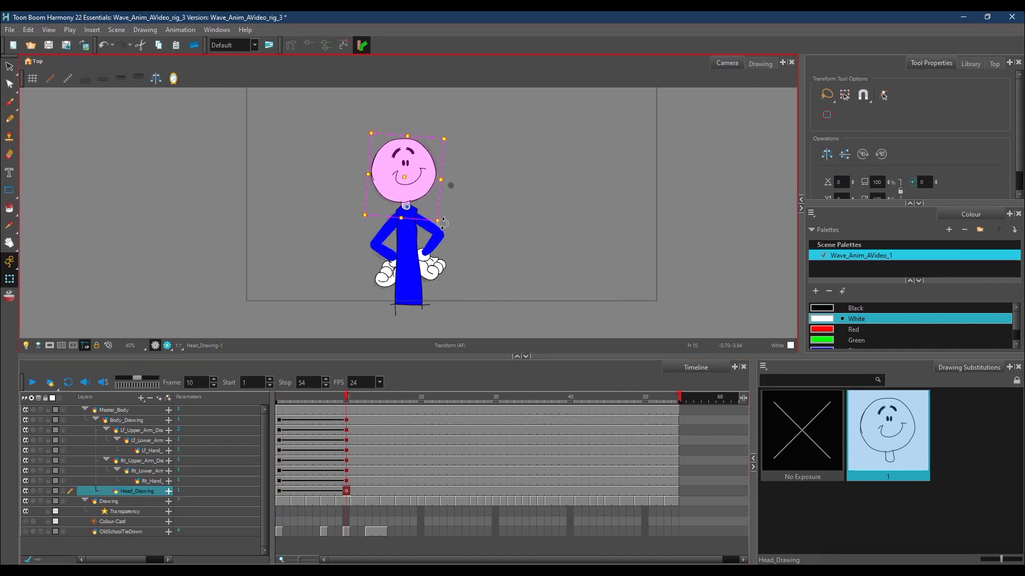
Step: On frame 17, lower Body_Drawing slightly, rotate it clockwise about the torso's base and squash it vertically
mouse_move(347, 398)
mouse_down()
mouse_move(278, 400)
mouse_move(351, 410)
mouse_move(275, 424)
mouse_move(363, 406)
mouse_move(304, 416)
mouse_move(344, 409)
mouse_up()
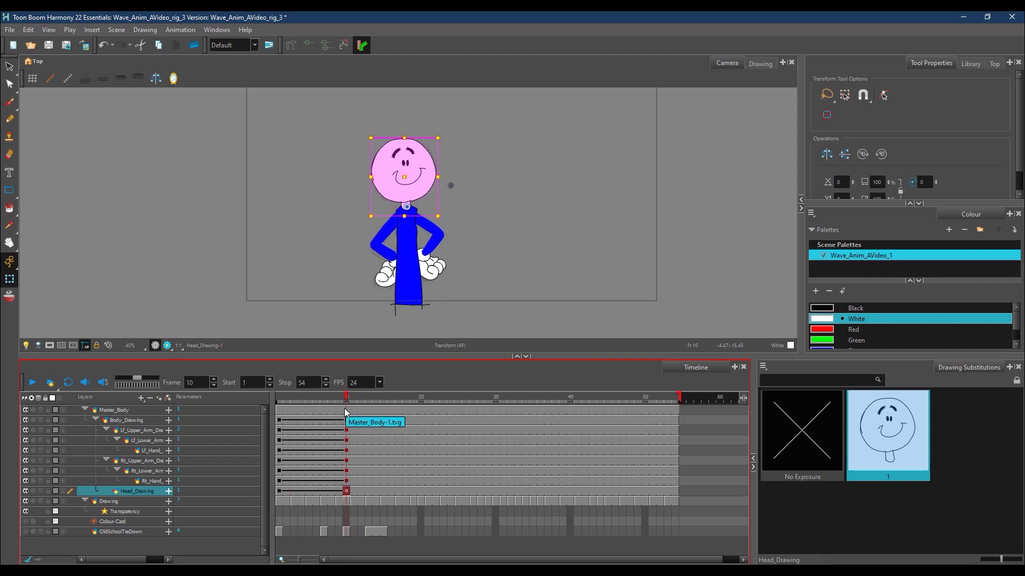
mouse_move(344, 408)
mouse_down()
mouse_move(421, 404)
mouse_move(383, 407)
mouse_move(396, 408)
mouse_up()
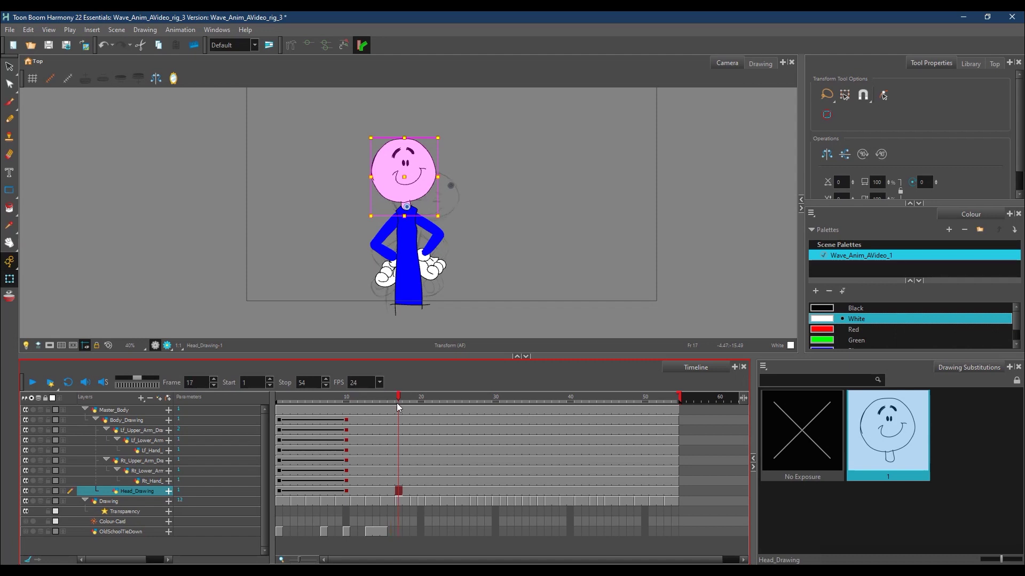
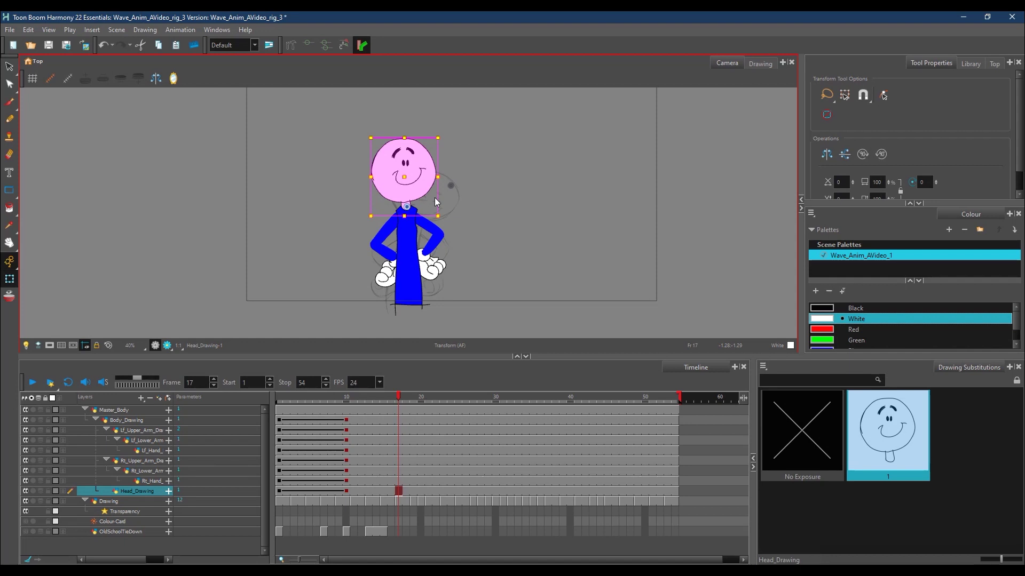
click(140, 421)
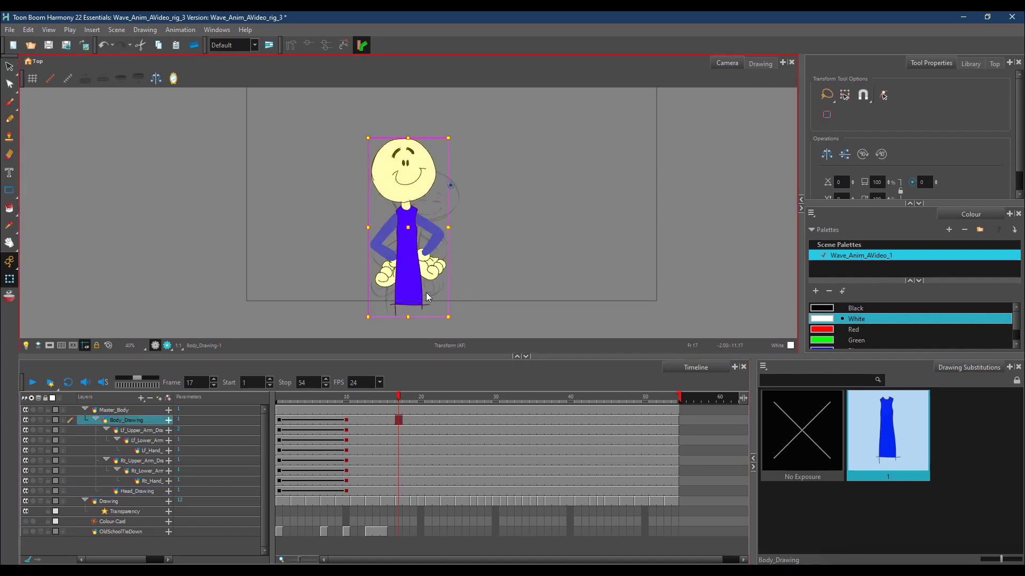
mouse_move(421, 295)
mouse_down()
mouse_move(415, 305)
mouse_move(421, 296)
mouse_up()
drag(455, 146, 472, 154)
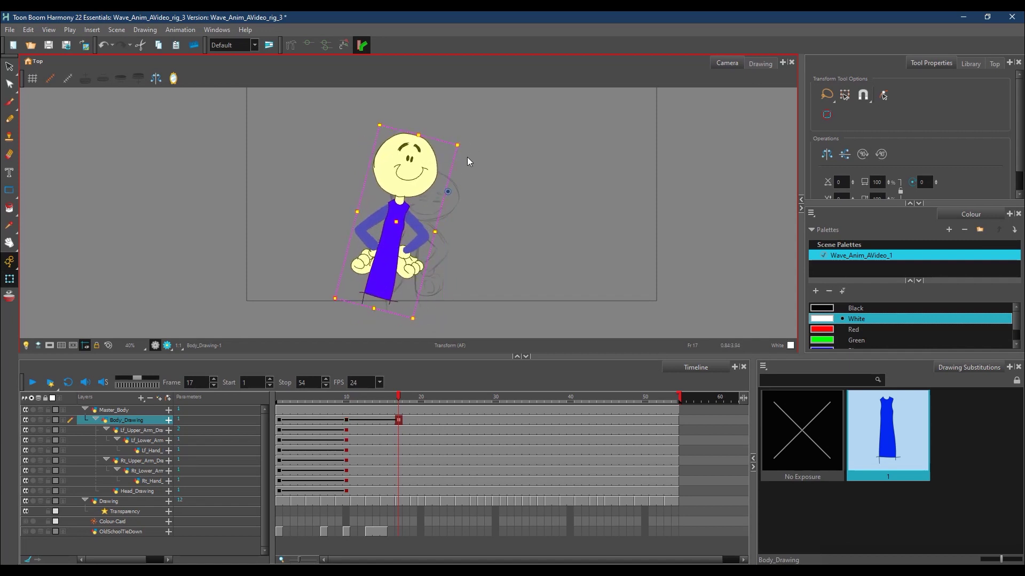
key(ctrl+z)
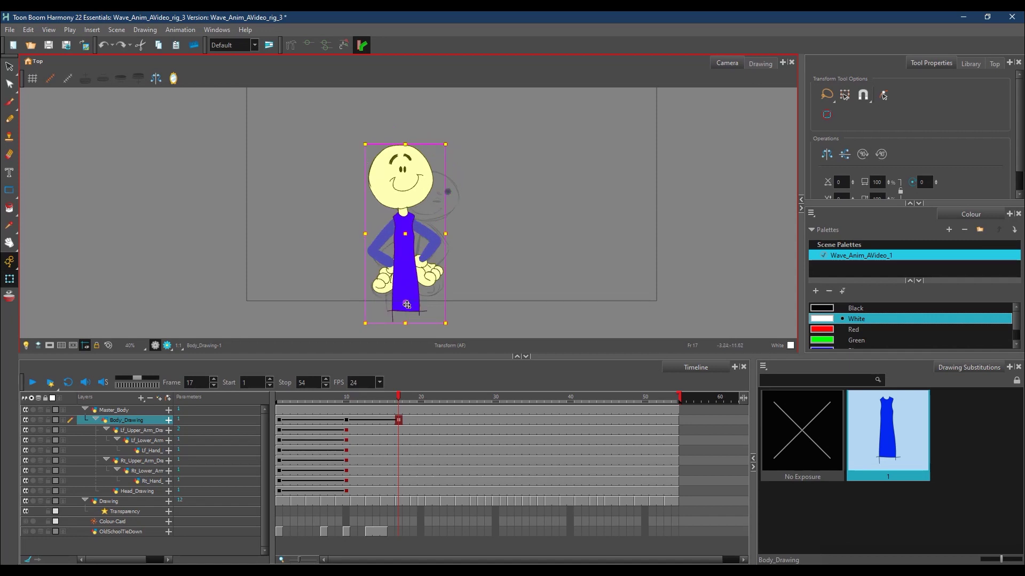
drag(453, 141, 476, 156)
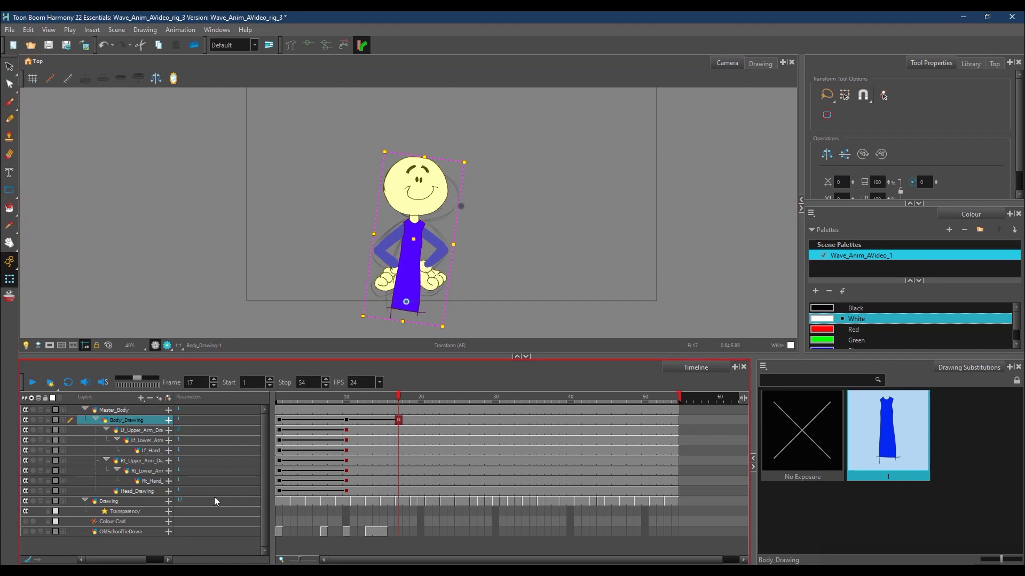
Step: On frame 17, rotate Head_Drawing clockwise about the neck and stretch it slightly wider
click(145, 491)
click(458, 208)
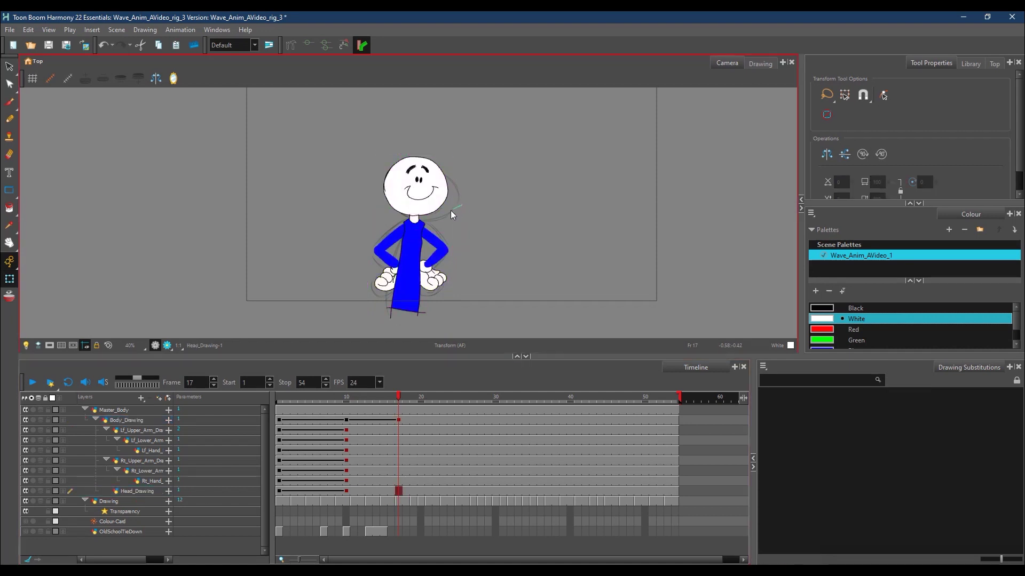
click(455, 210)
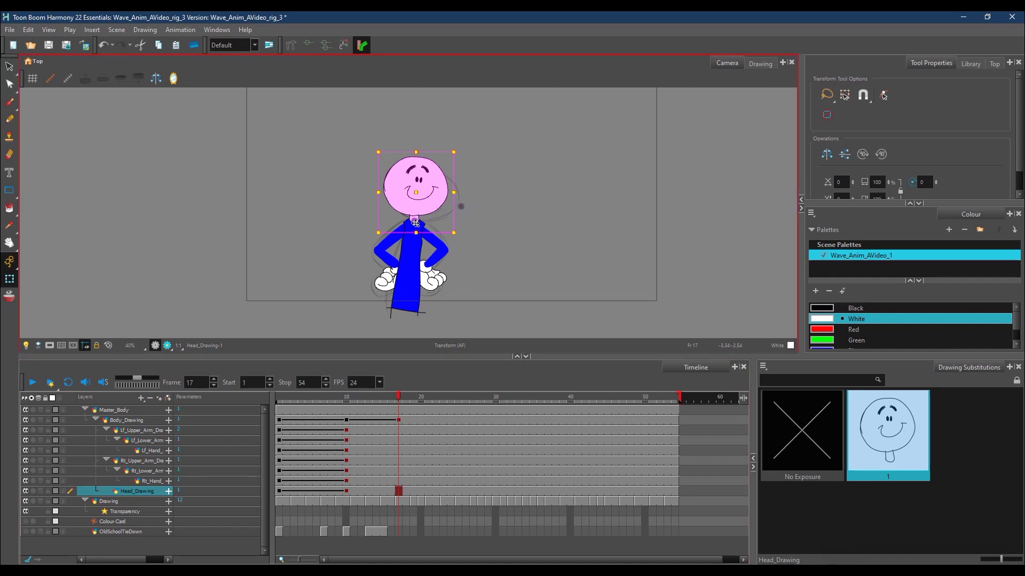
mouse_move(463, 152)
mouse_down()
mouse_move(481, 160)
mouse_move(433, 158)
mouse_up()
drag(441, 216, 439, 213)
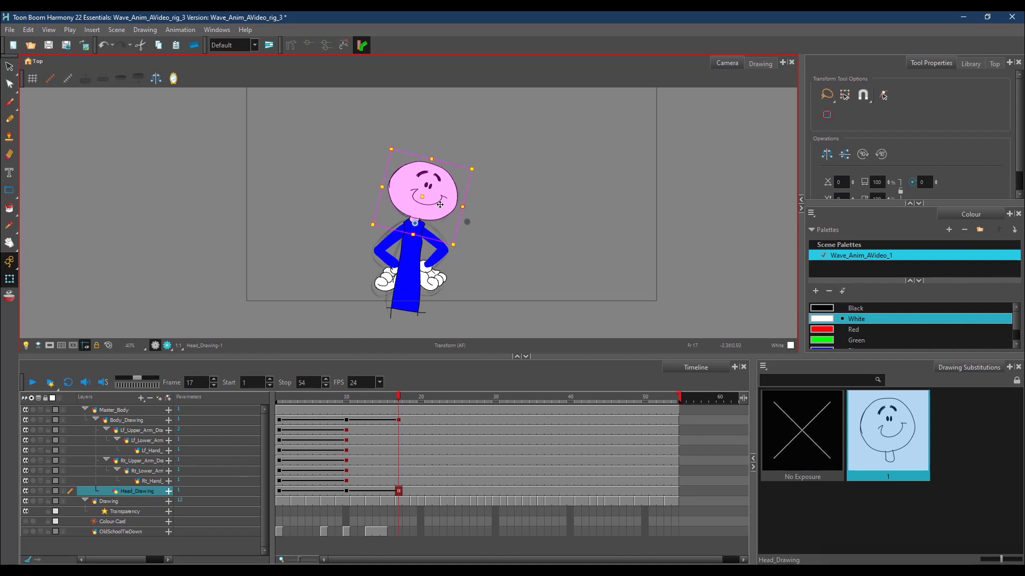
Step: On frame 17, rotate the left upper arm slightly outward about the shoulder and nudge it up
click(398, 431)
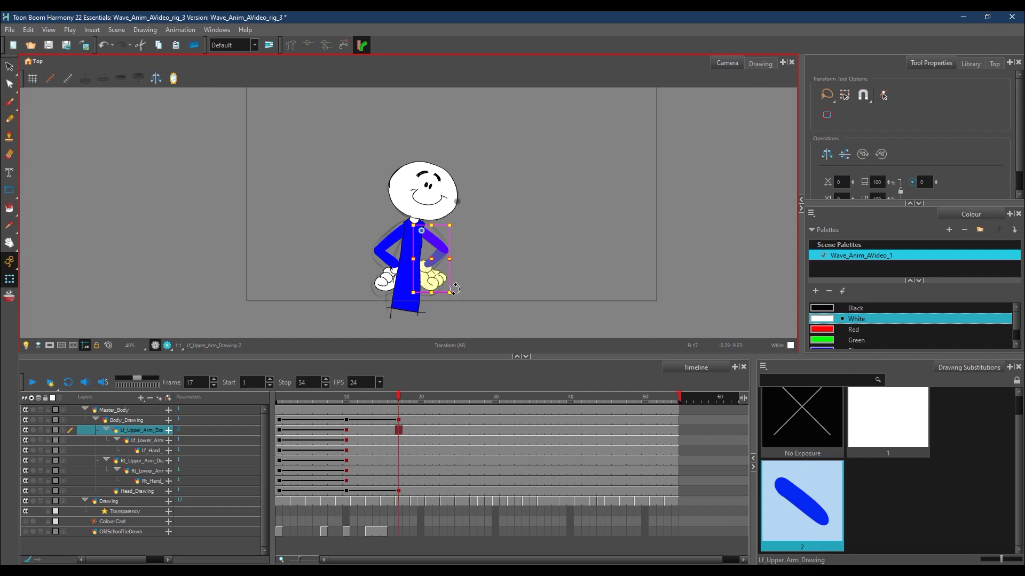
mouse_move(452, 292)
mouse_down()
mouse_move(457, 256)
mouse_move(437, 235)
mouse_up()
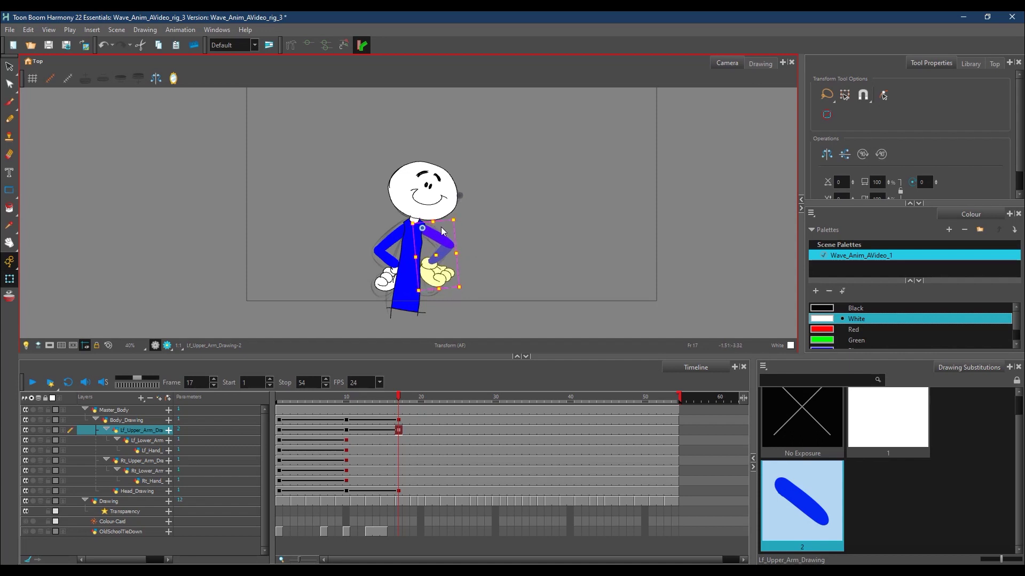
Step: On frame 17, rotate the left upper arm and forearm slightly clockwise and the left hand counter-clockwise about their joints
drag(460, 291, 462, 300)
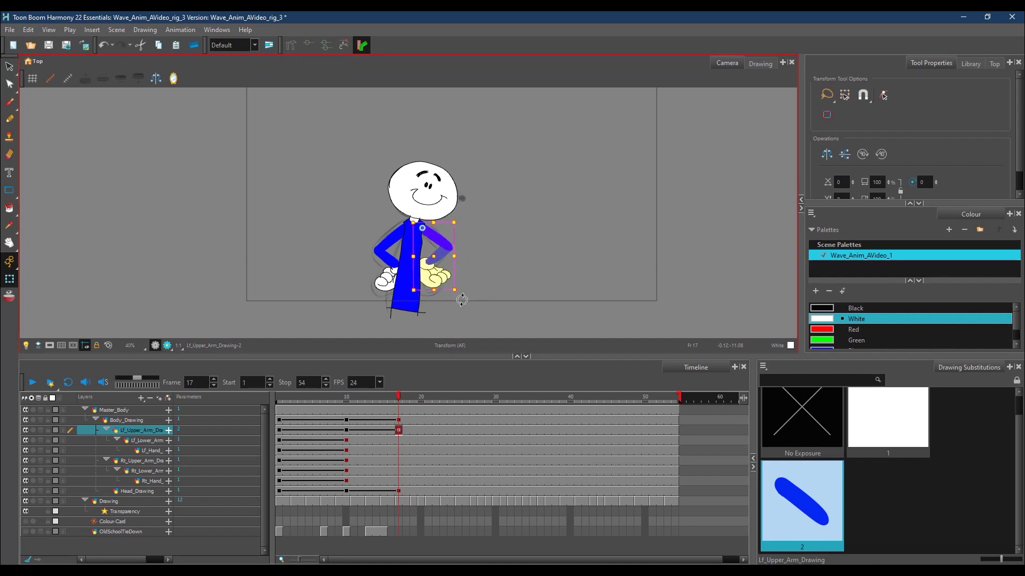
click(399, 441)
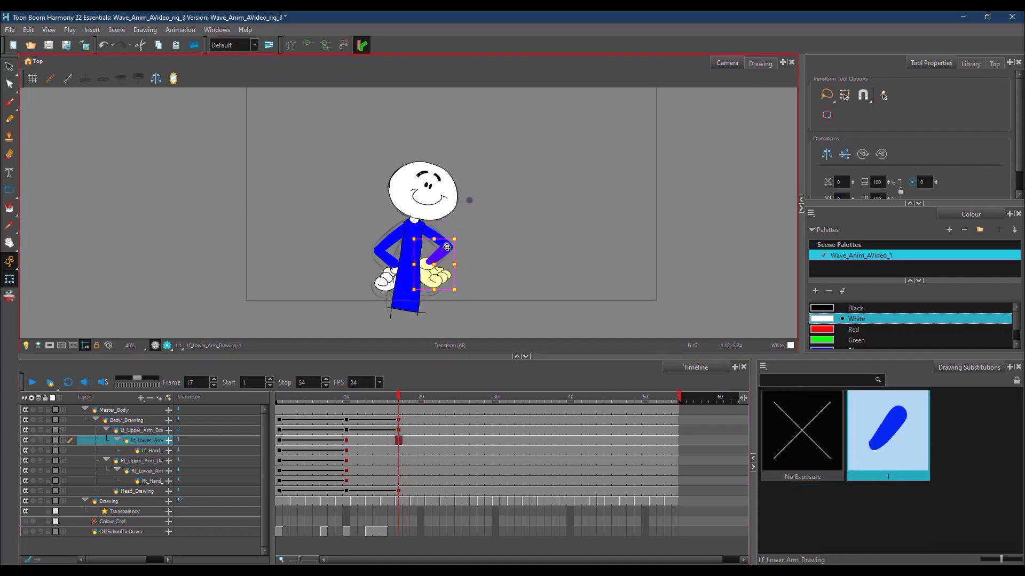
drag(459, 294, 454, 289)
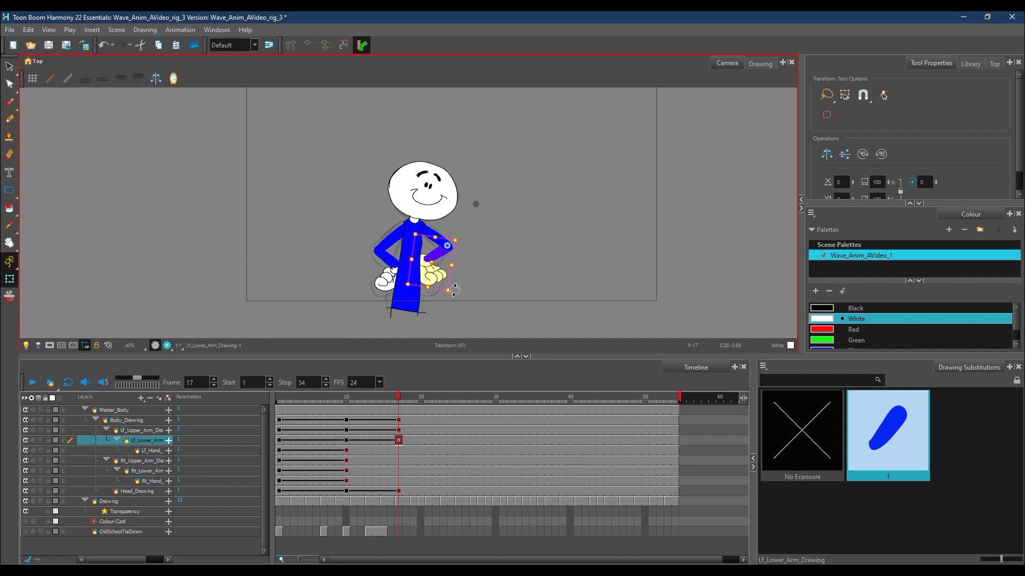
click(148, 450)
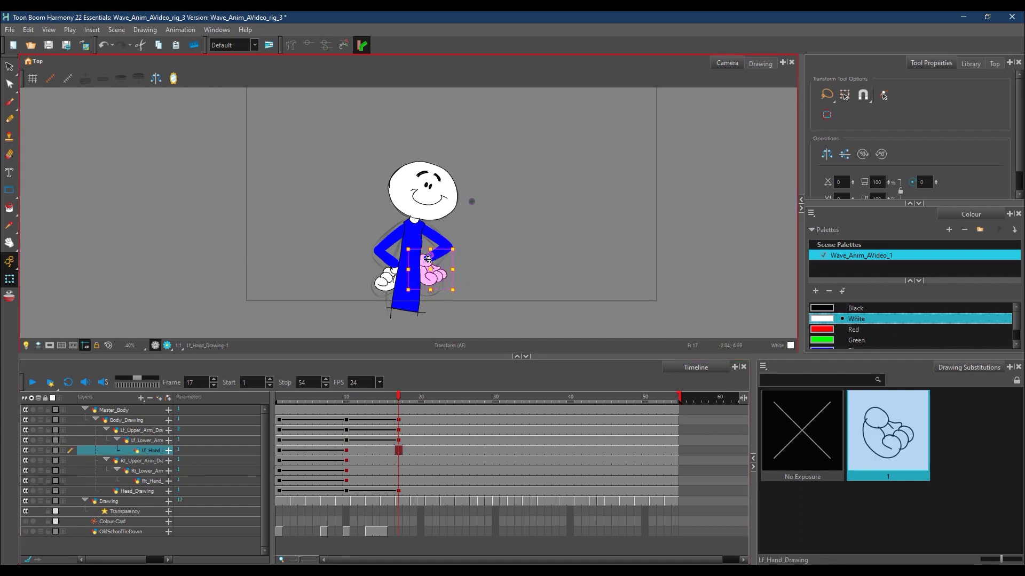
drag(462, 297, 467, 281)
Step: On frame 17, rotate Rt_Upper_Arm_Drawing outward about the shoulder and nudge it up slightly
click(399, 460)
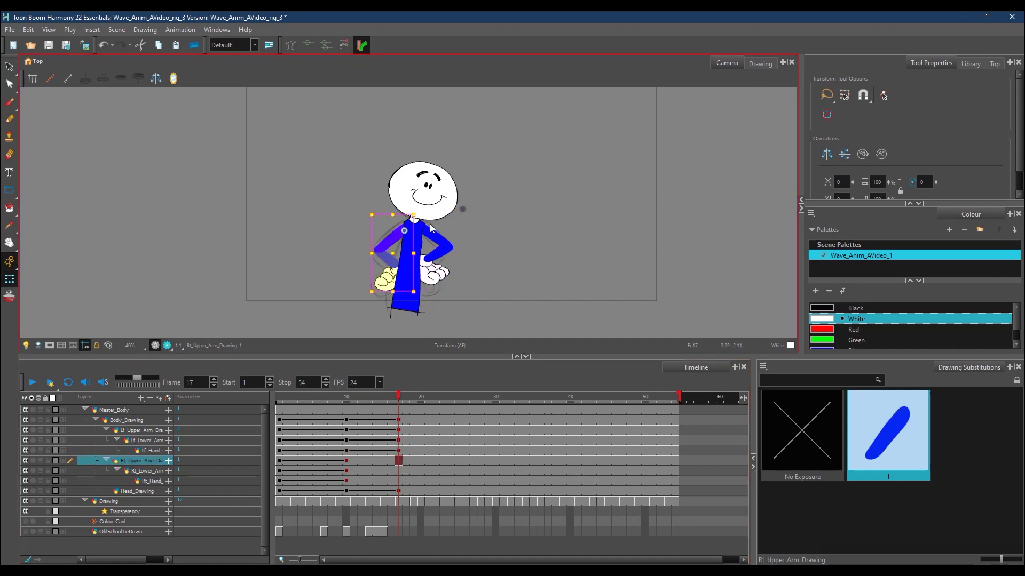
key(Escape)
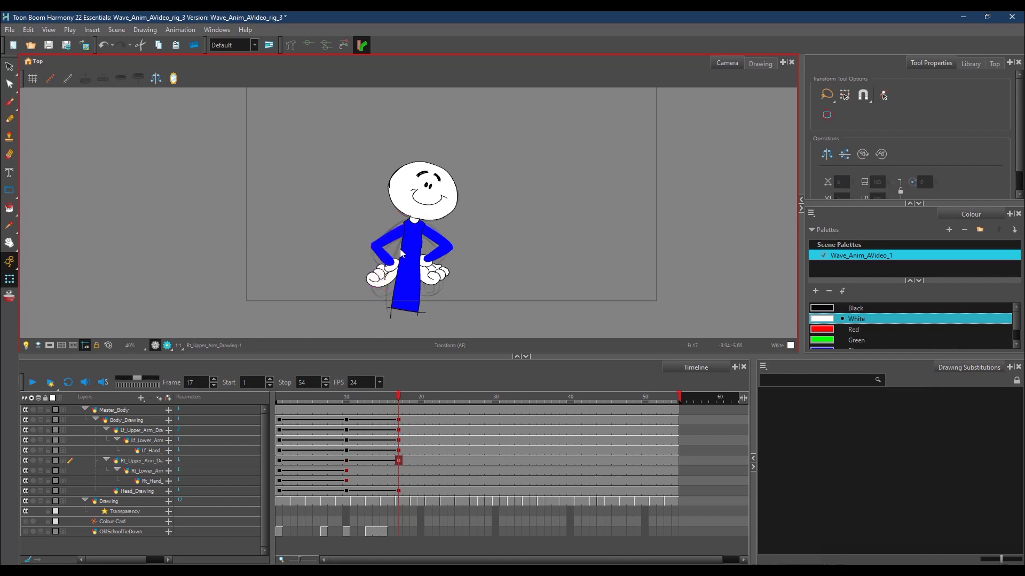
click(136, 462)
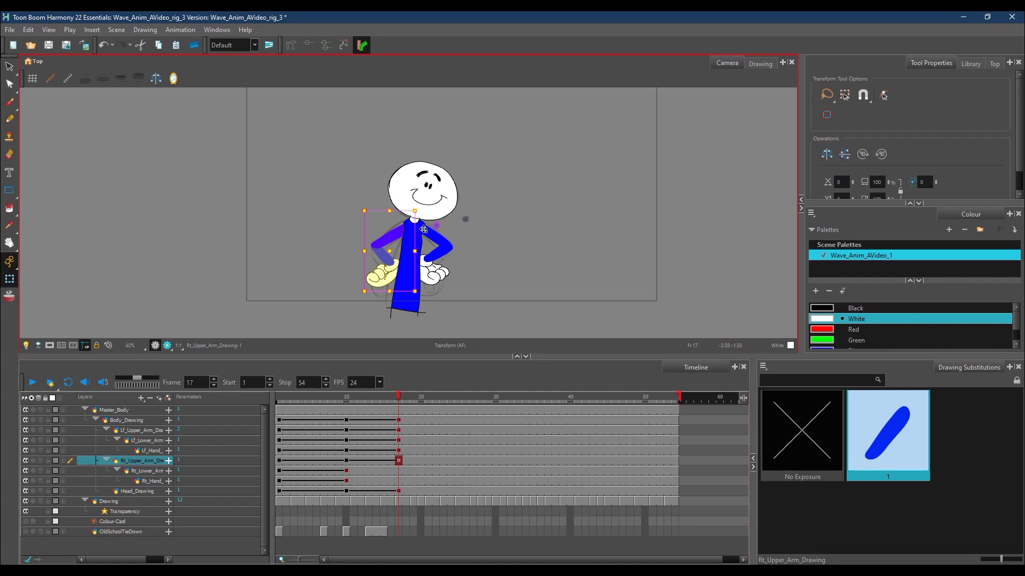
drag(387, 238, 364, 241)
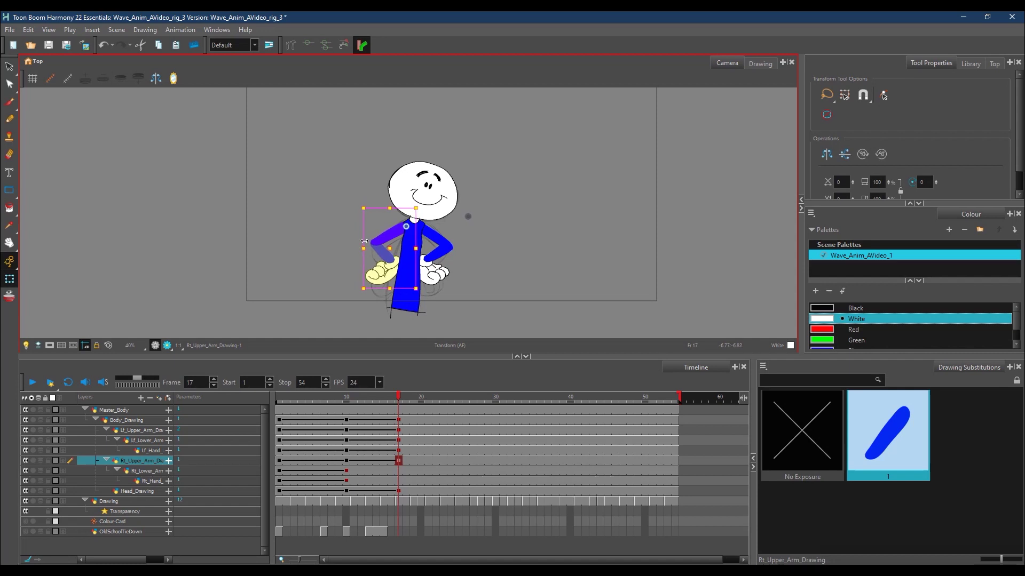
Step: On frame 17, rotate the right forearm slightly counter-clockwise about the elbow and the right hand clockwise about the wrist
click(150, 472)
drag(456, 205, 377, 243)
drag(411, 295, 418, 286)
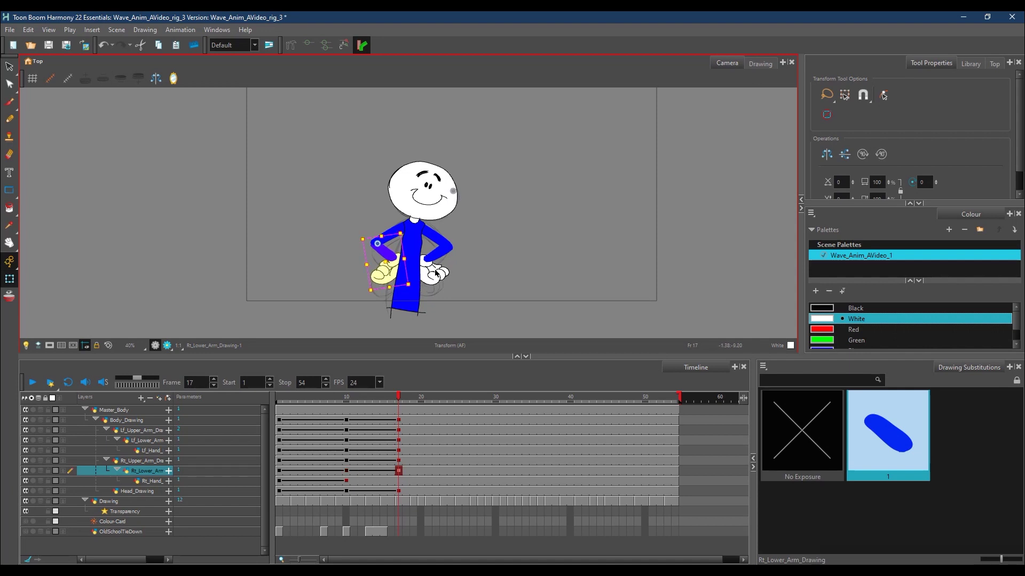
click(155, 482)
mouse_move(451, 190)
mouse_down()
mouse_move(395, 260)
mouse_move(409, 295)
mouse_up()
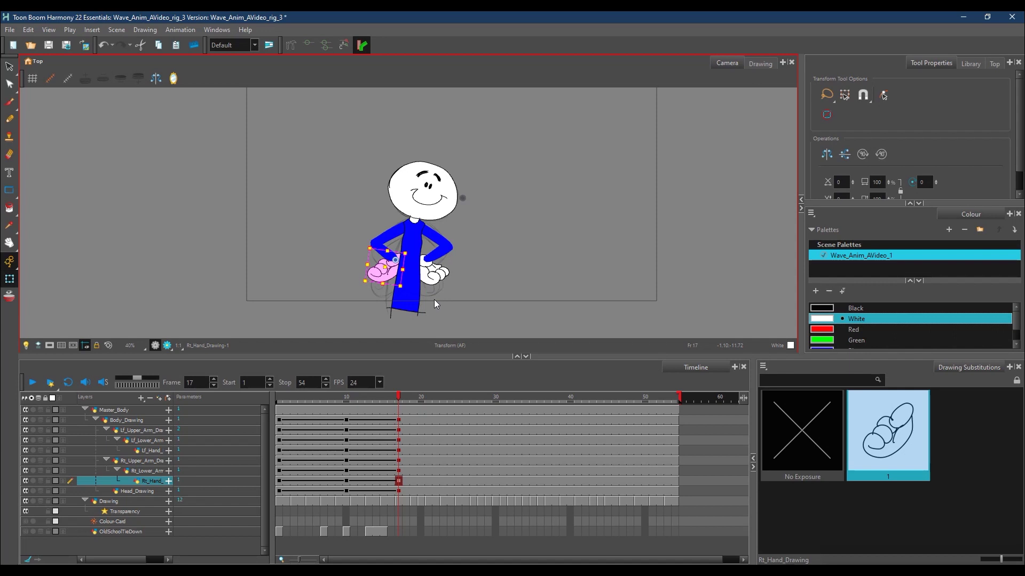
mouse_move(400, 398)
mouse_down()
mouse_move(344, 406)
mouse_move(409, 395)
mouse_move(281, 433)
mouse_move(408, 410)
mouse_move(392, 409)
mouse_up()
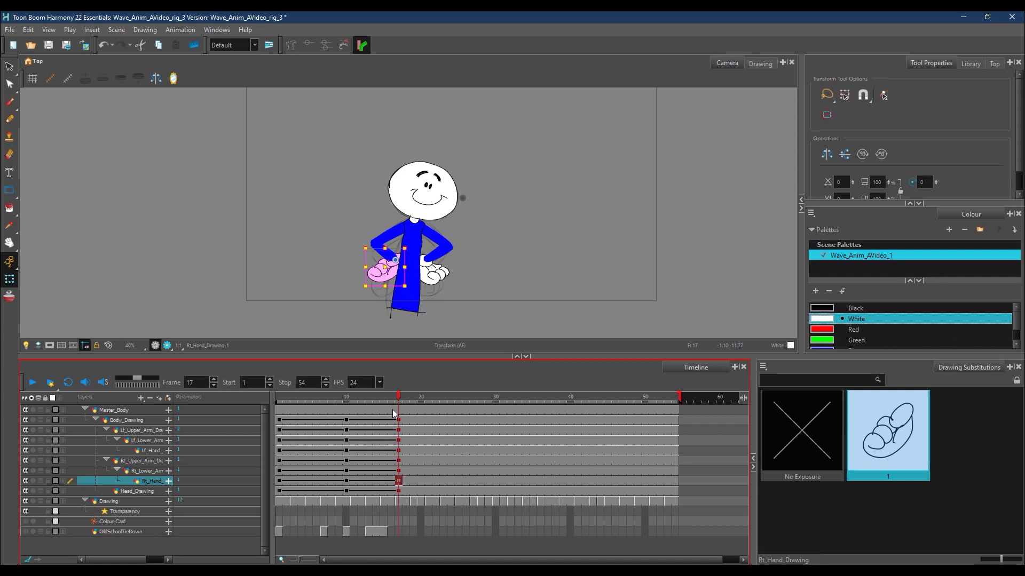
Step: On frame 17, stretch Lf_Hand_Drawing slightly wider and scrub back towards frame 10 to check the motion
click(153, 450)
click(442, 270)
drag(457, 268, 412, 268)
key(ctrl+z)
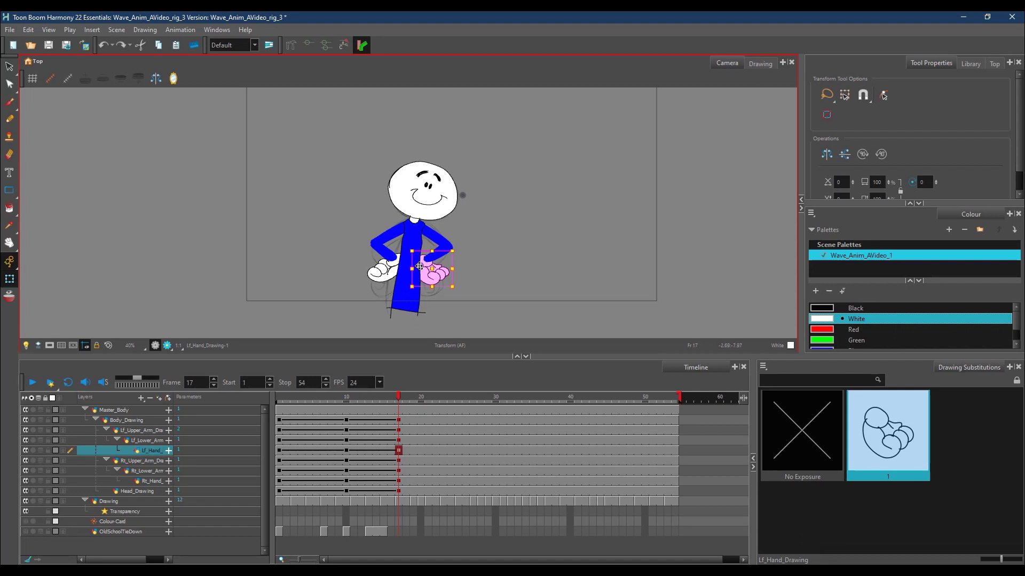
drag(453, 268, 457, 265)
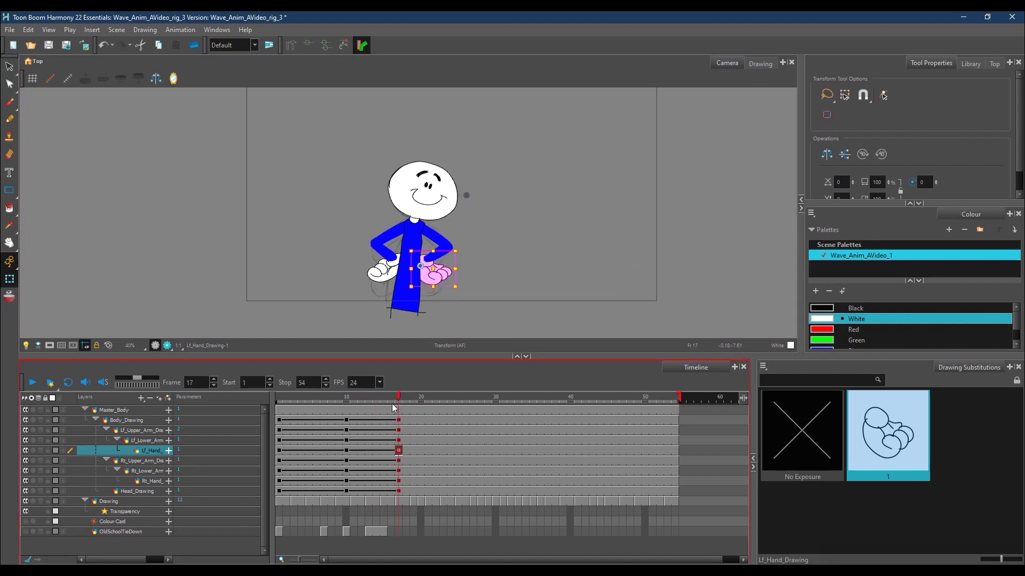
drag(393, 408, 347, 419)
click(397, 400)
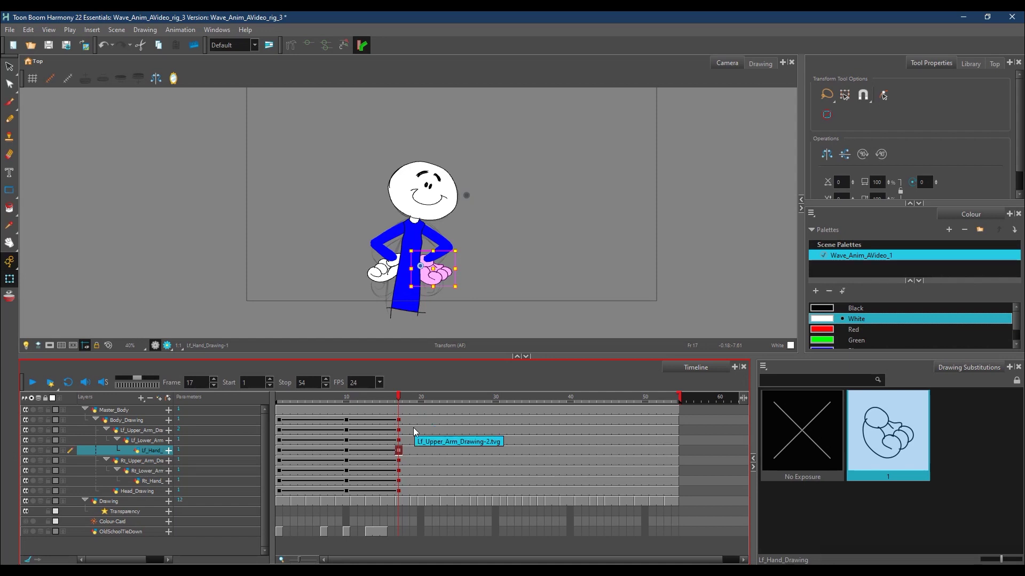
Step: Insert blank cells in Head_Drawing on frames 15 to 18, and inspect the exposure up to frame 22
click(407, 491)
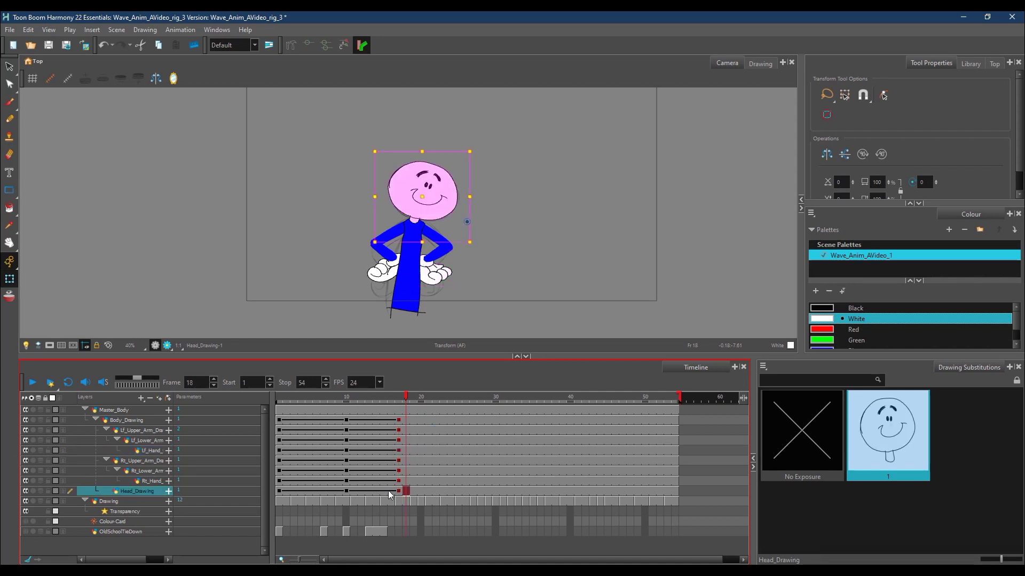
click(388, 491)
click(385, 492)
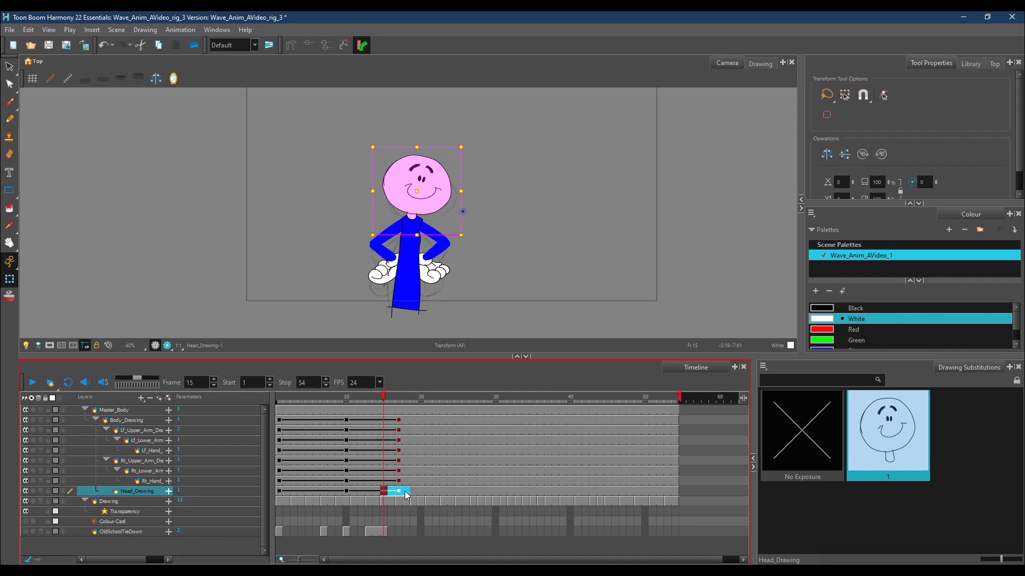
right_click(405, 492)
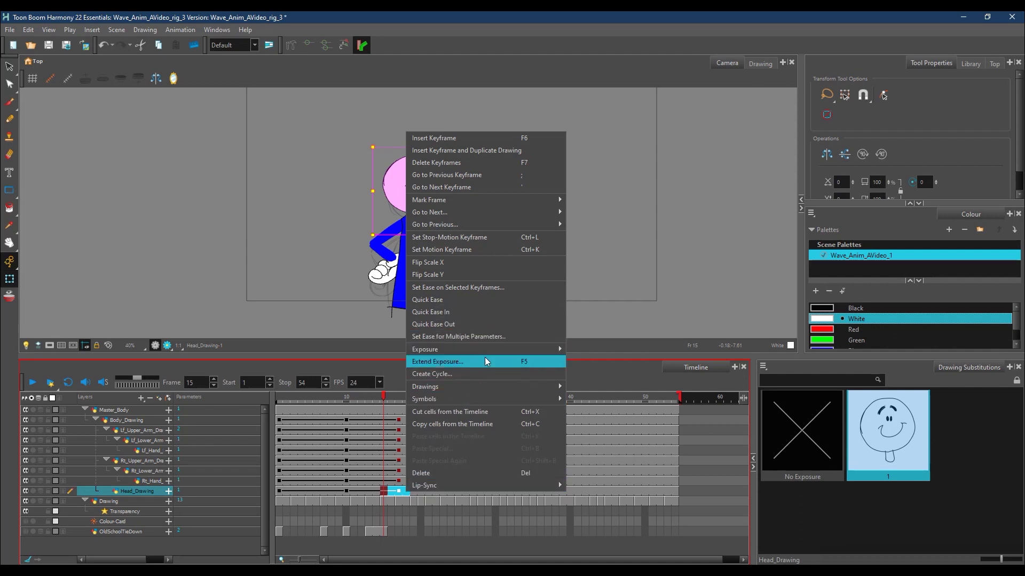
mouse_move(485, 350)
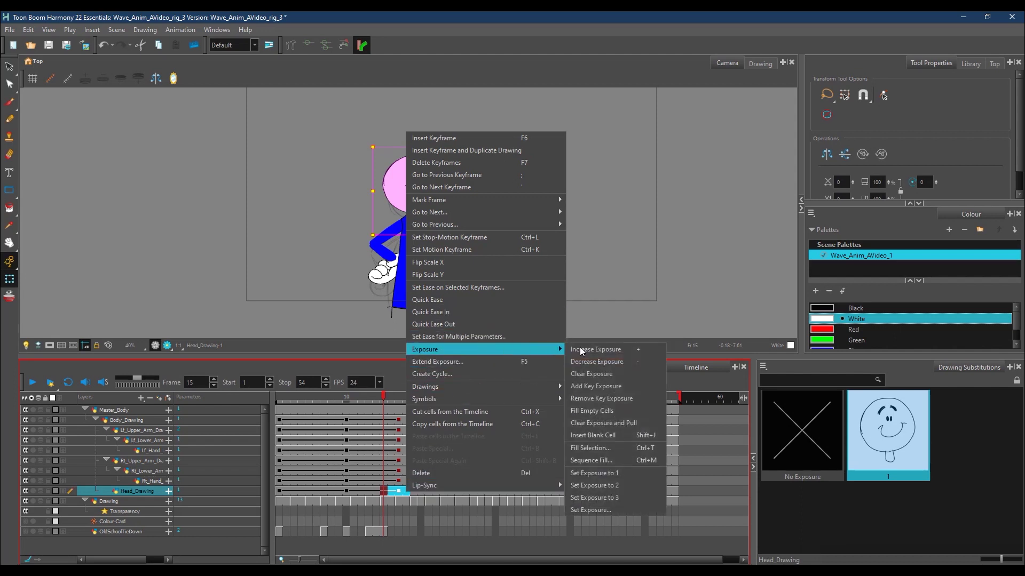
click(609, 436)
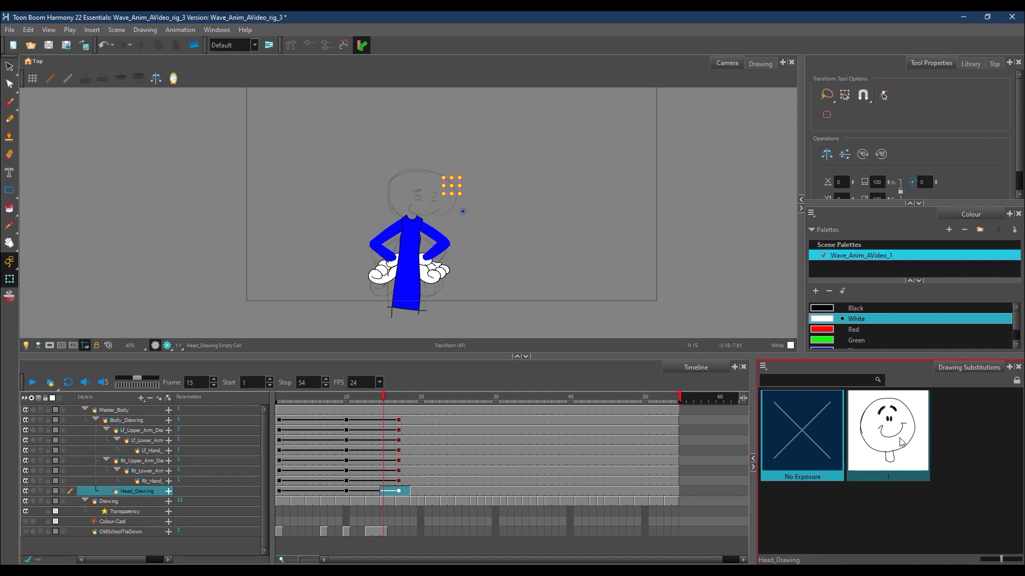
click(413, 401)
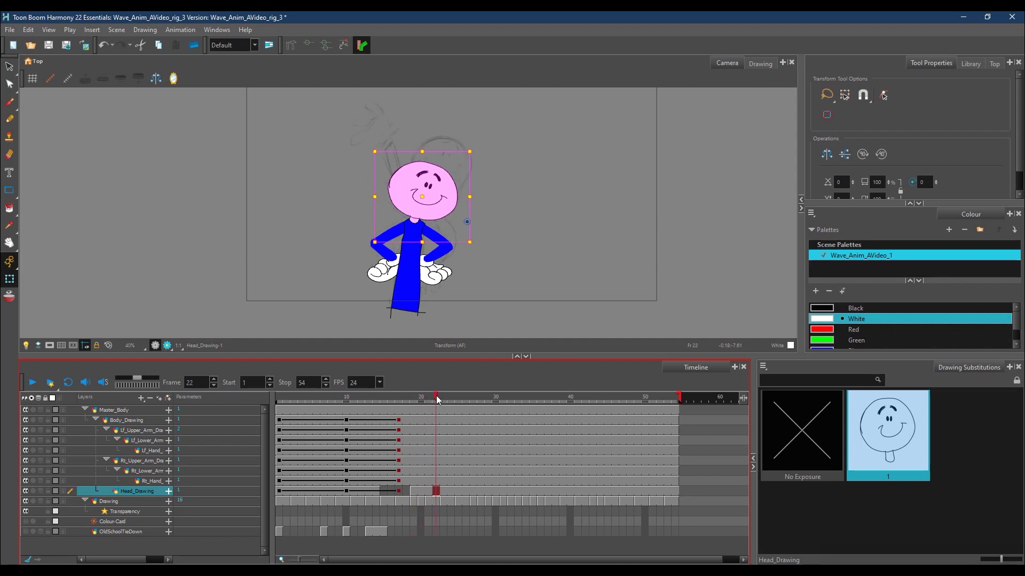
click(391, 399)
mouse_move(390, 399)
mouse_down()
mouse_move(369, 402)
mouse_move(383, 400)
mouse_up()
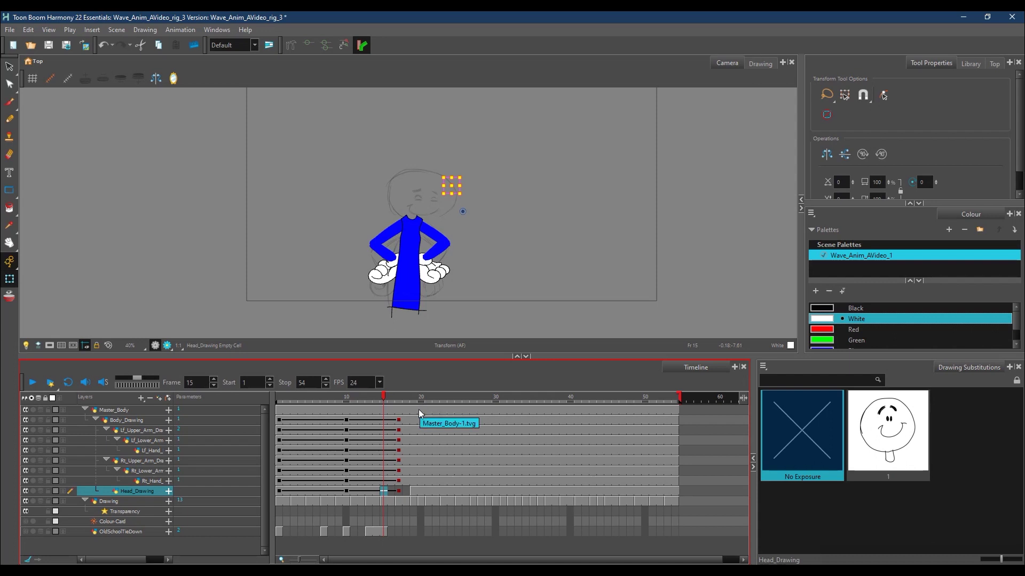
Step: Turn on onion skin for Head_Drawing at frame 15 and narrow its range of previous and following frames
click(8, 120)
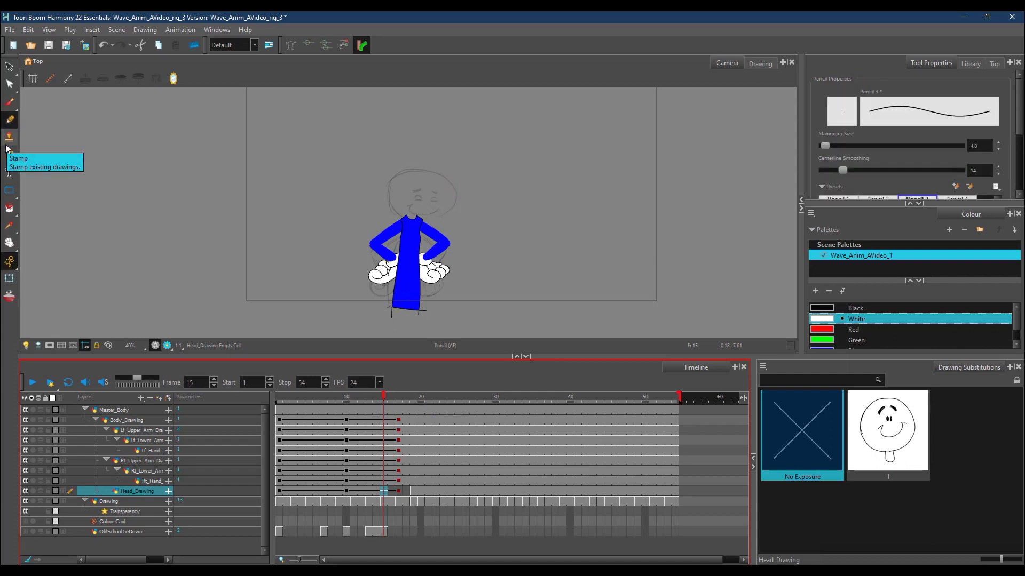
click(10, 297)
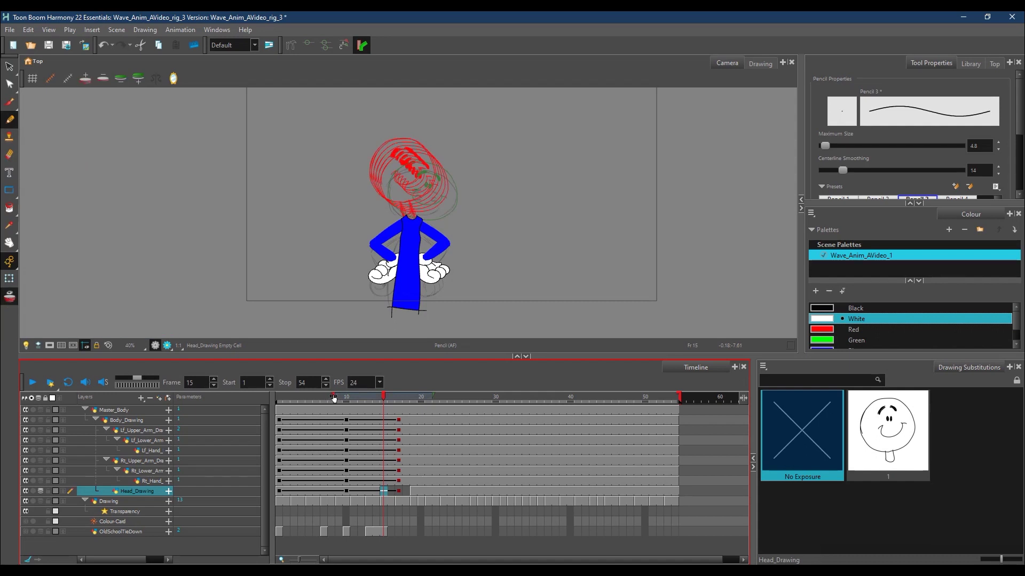
drag(334, 398, 370, 415)
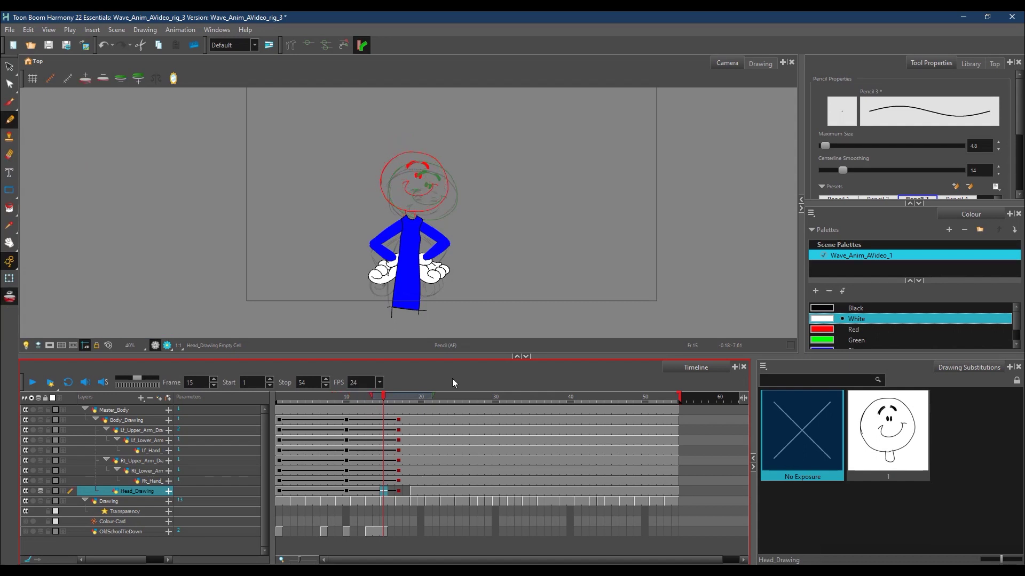
drag(433, 399, 414, 402)
click(376, 400)
click(383, 399)
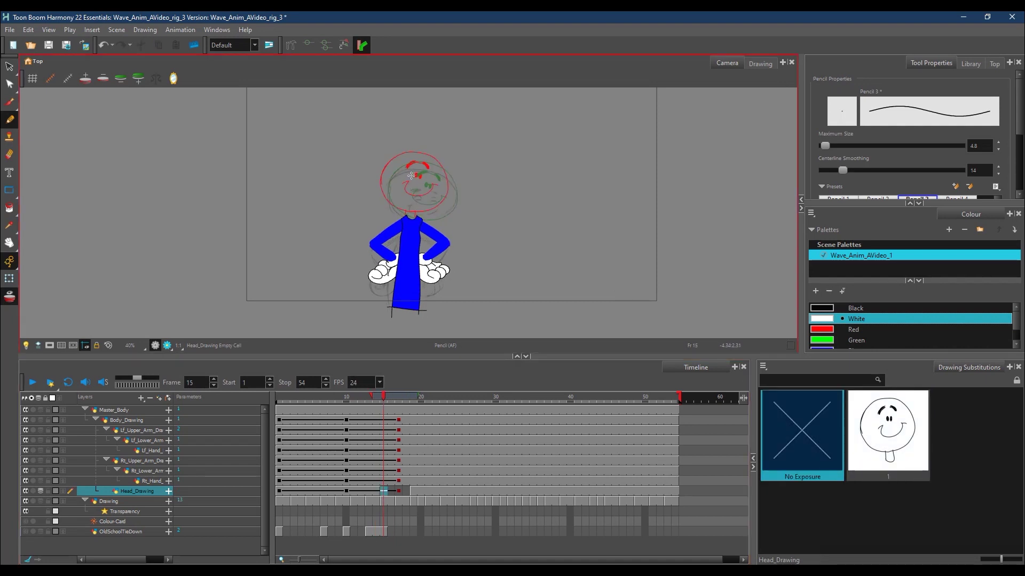
Step: Try sketching two short black pencil strokes for the eyes on the blank head frame, and undo them along with the blank cells
click(869, 308)
mouse_move(410, 174)
mouse_down()
mouse_move(422, 175)
mouse_move(408, 176)
mouse_up()
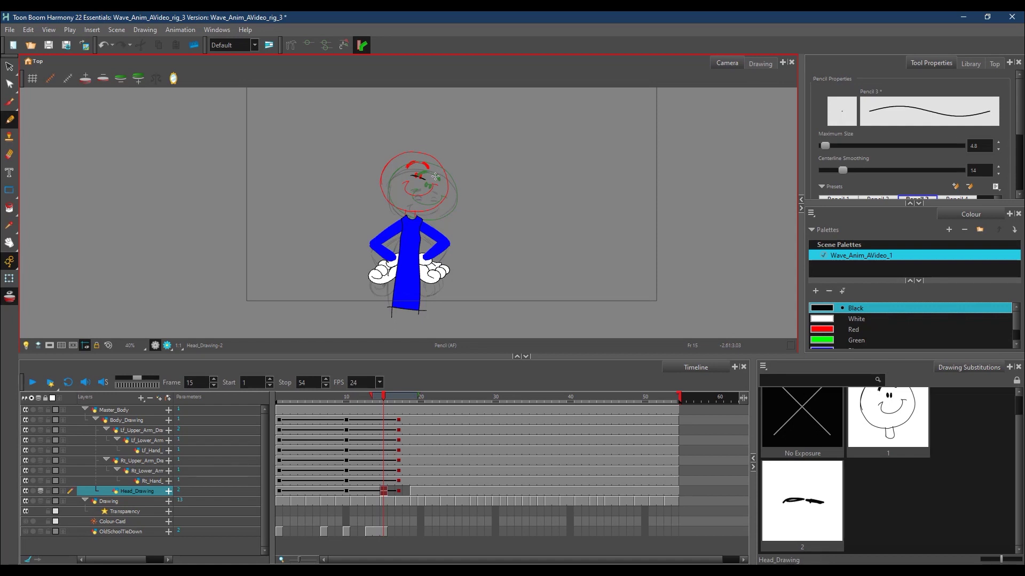
key(ctrl)
key(ctrl+z)
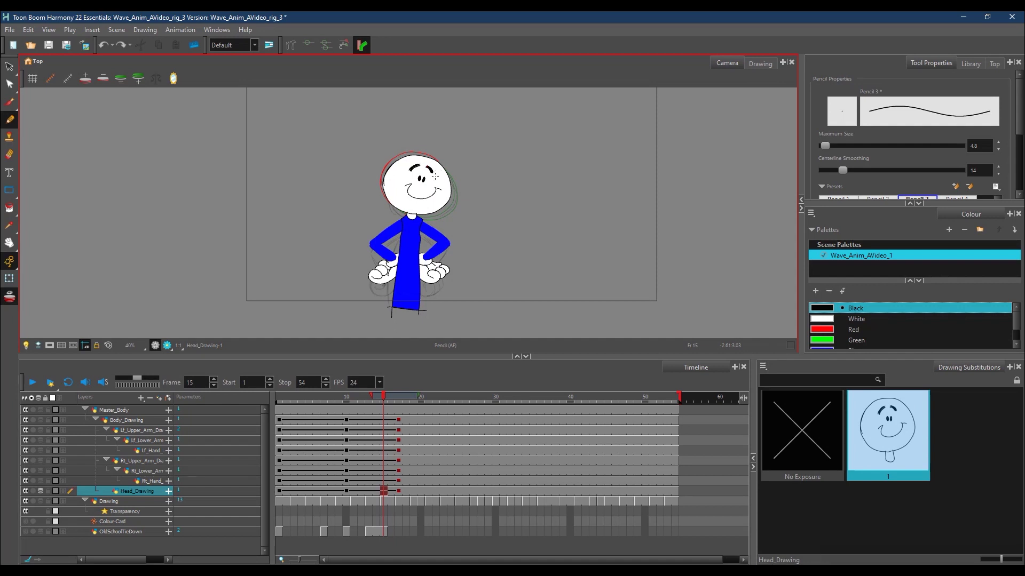
Step: Try erasing the eyes from head drawing 1 on frame 15, inspect the effect on frame 28, and undo the erasure
click(9, 154)
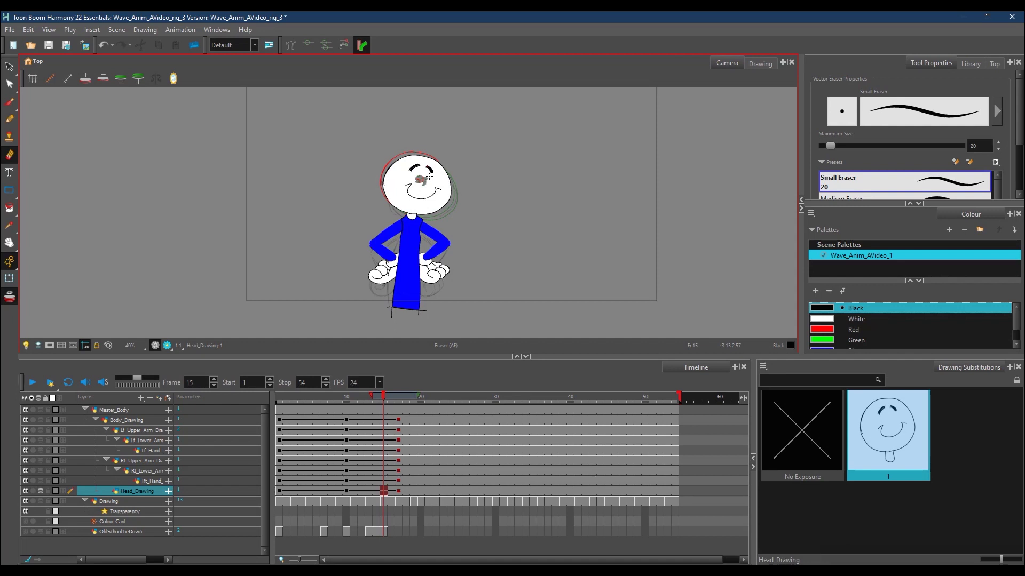
mouse_move(383, 398)
mouse_down()
mouse_move(343, 400)
mouse_move(646, 414)
mouse_move(285, 424)
mouse_move(480, 424)
mouse_up()
click(895, 432)
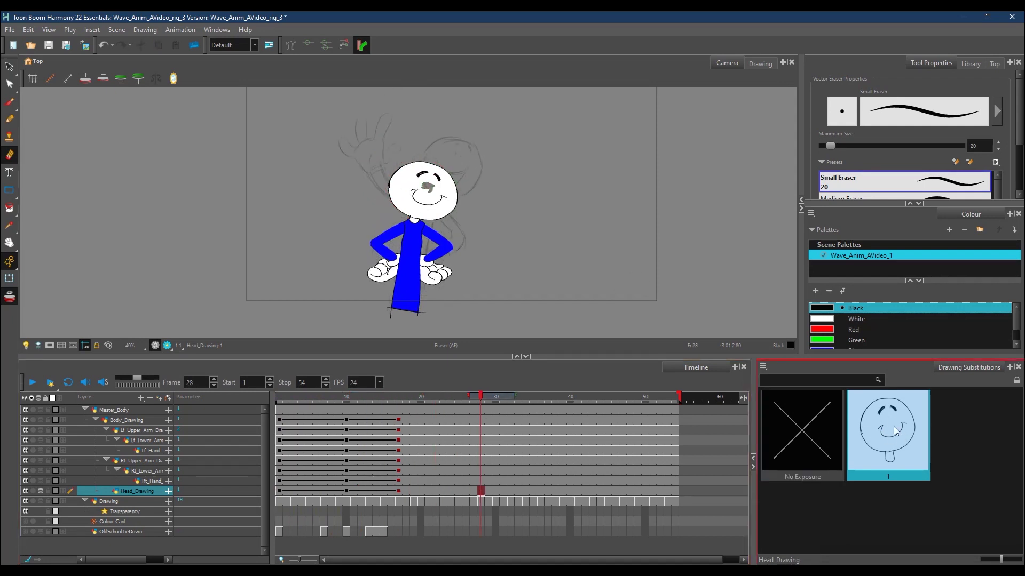
key(Up)
key(Up)
key(Up)
key(Up)
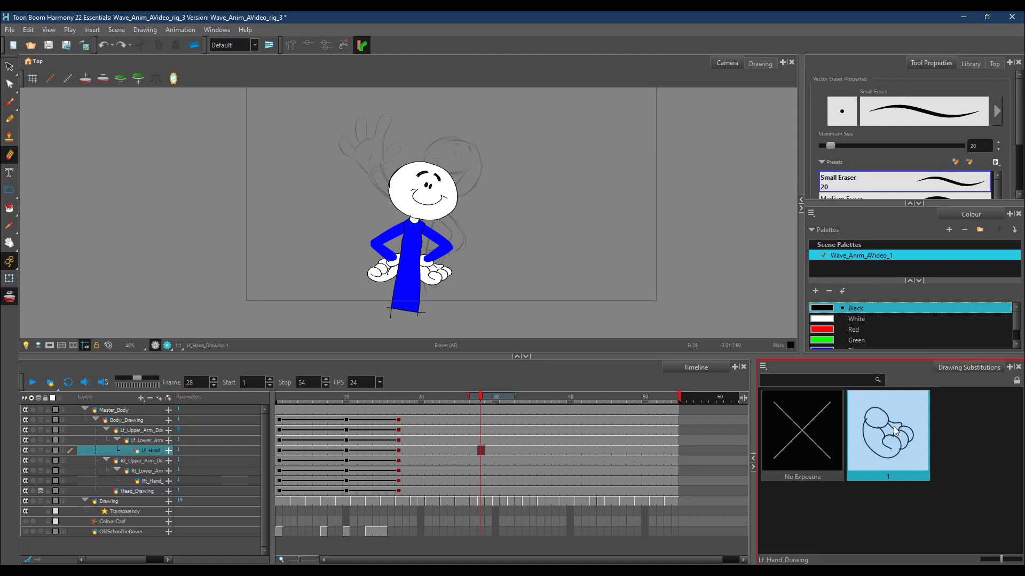
Step: Insert blank cells in Head_Drawing on frames 16 to 19
click(391, 451)
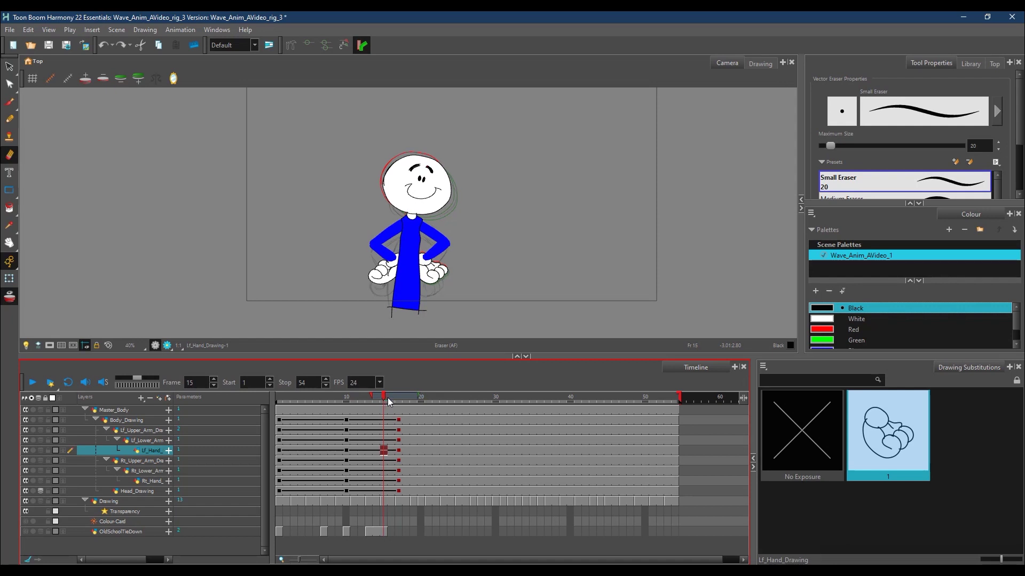
click(390, 491)
shift+click(413, 492)
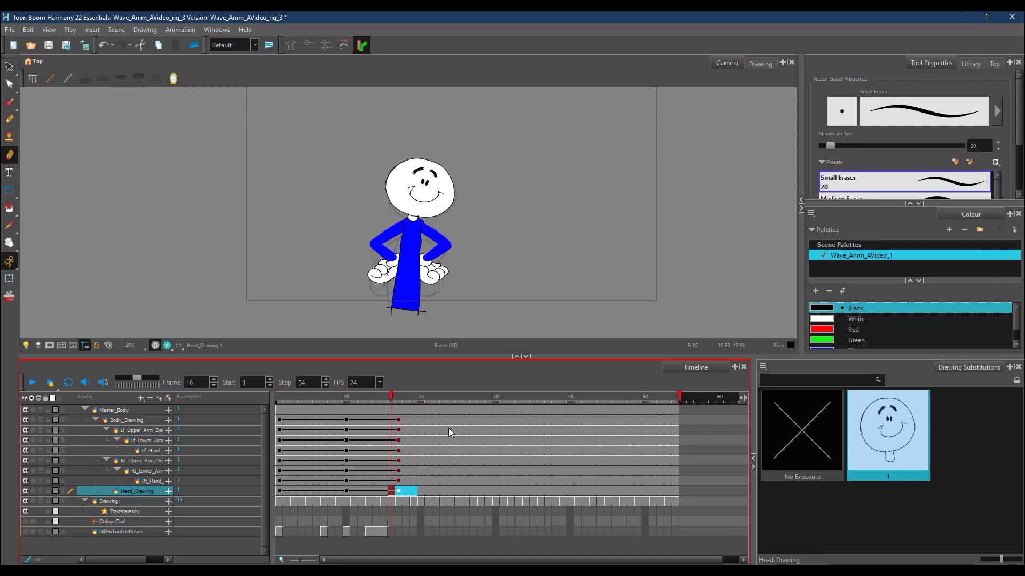
right_click(413, 491)
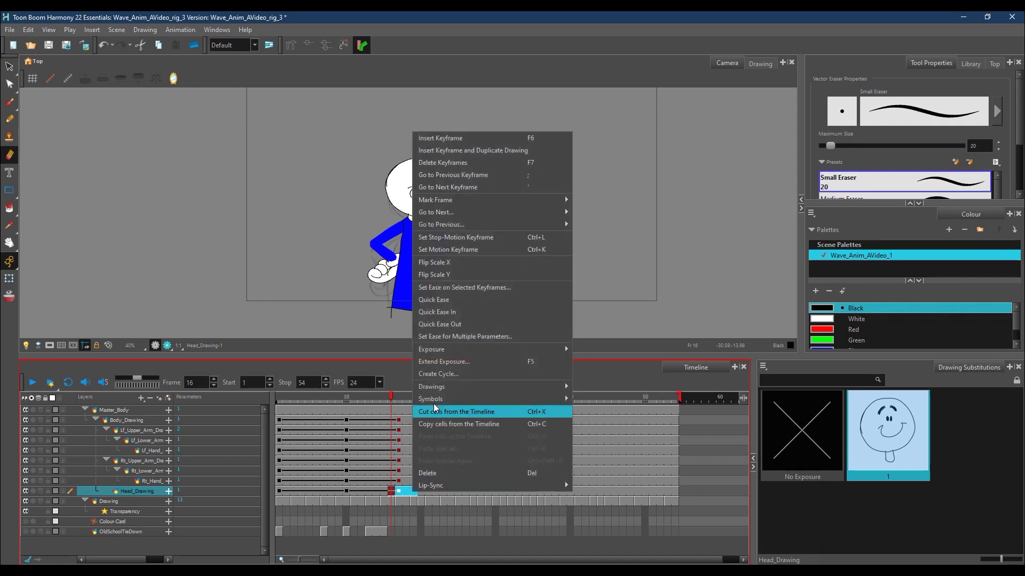
mouse_move(455, 351)
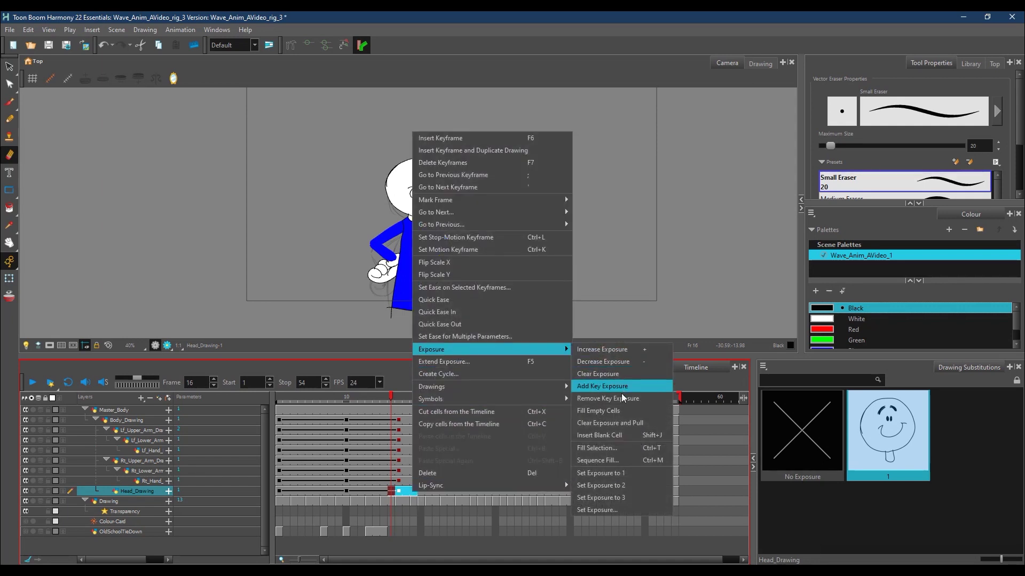
click(612, 435)
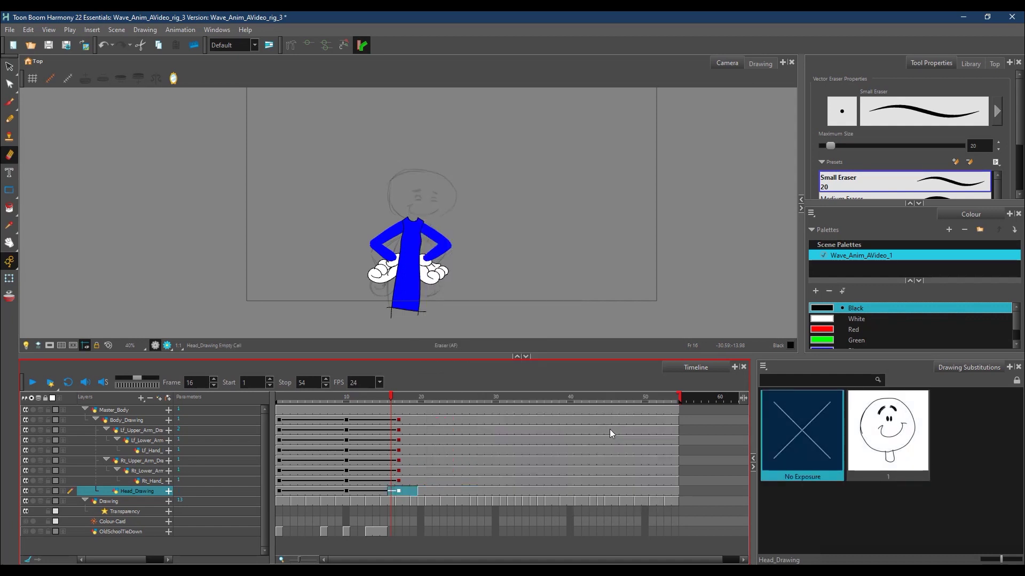
Step: Copy the whole head artwork of Head_Drawing from frame 15 and paste it into the blank cell on frame 16
click(384, 398)
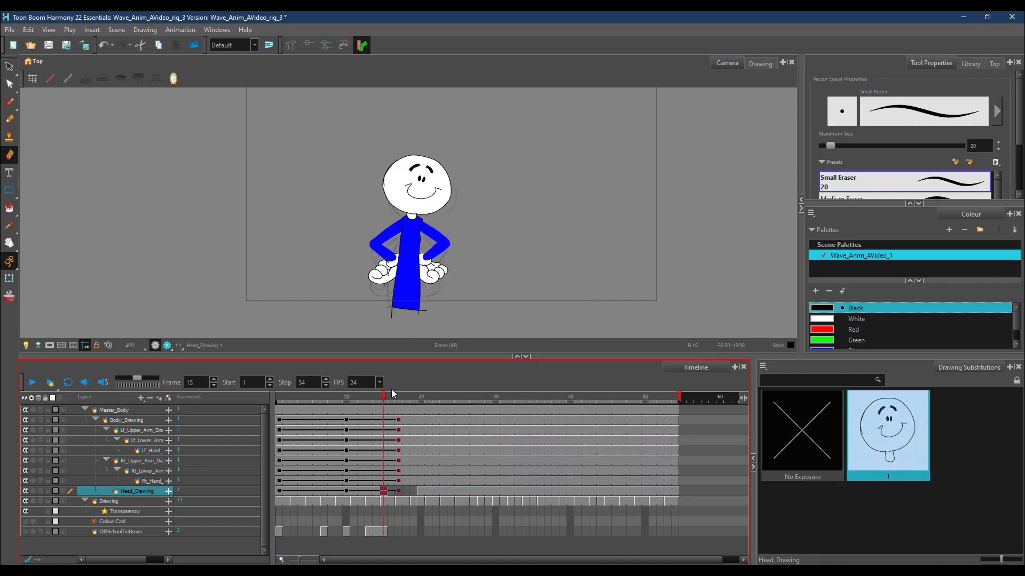
click(12, 84)
mouse_move(452, 151)
mouse_down()
mouse_move(414, 141)
mouse_move(457, 227)
mouse_move(453, 155)
mouse_up()
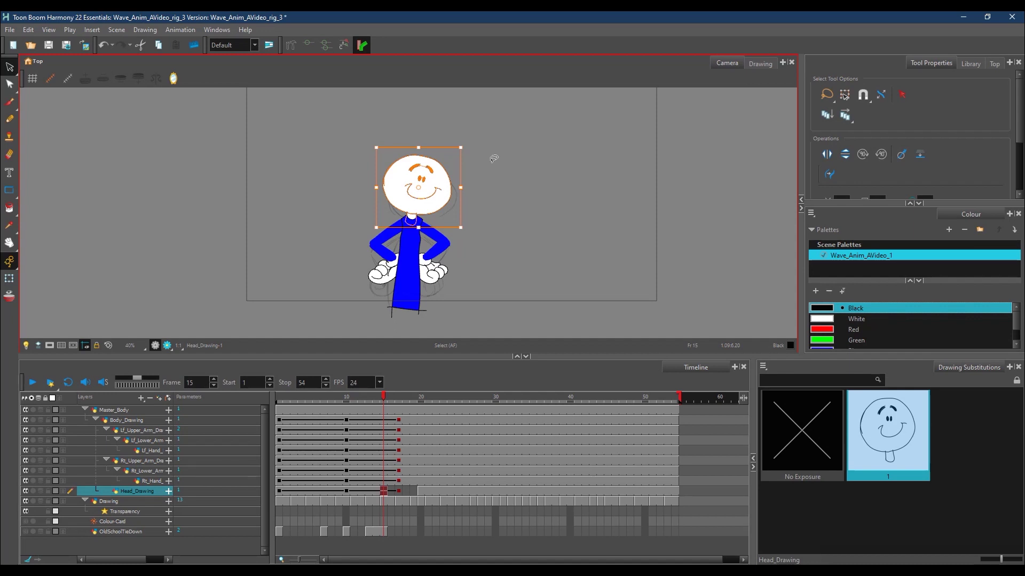
click(392, 398)
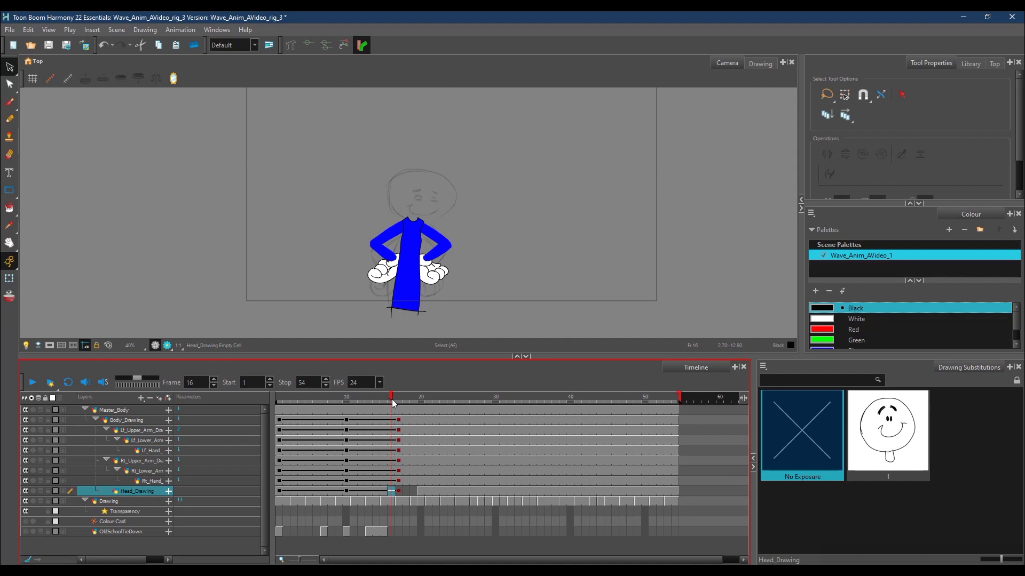
key(ctrl+v)
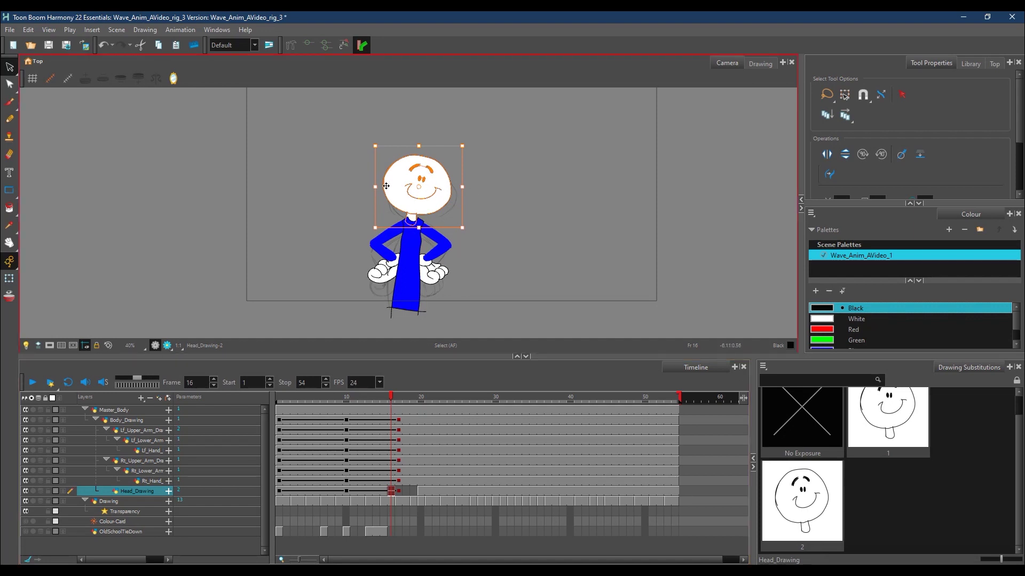
Step: Erase the open eyes from the copied head on frame 16 and pencil short black closed-eye strokes in their place
key(alt+b)
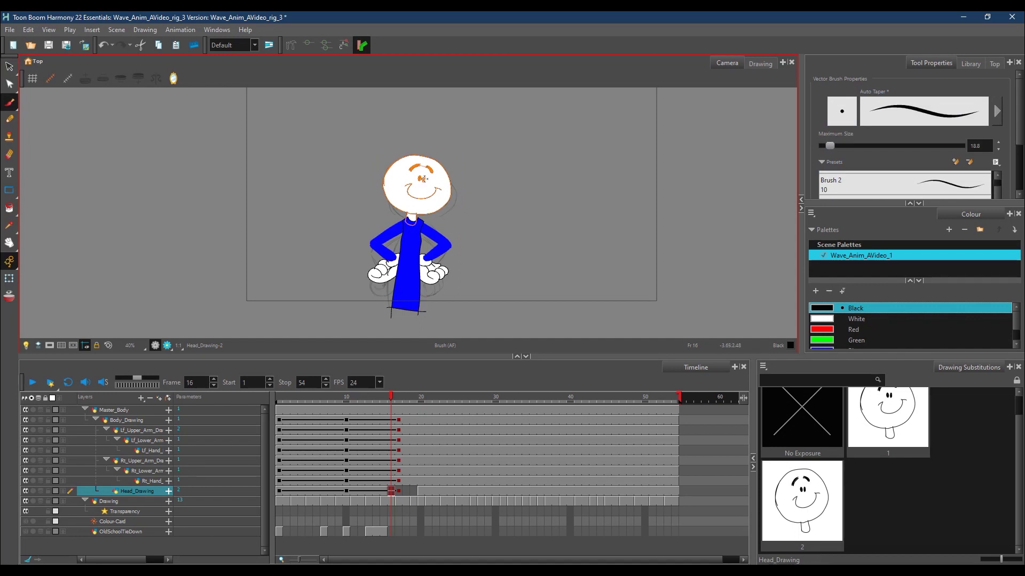
click(9, 67)
key(alt+e)
mouse_move(418, 176)
mouse_down()
mouse_move(427, 183)
mouse_move(433, 170)
mouse_up()
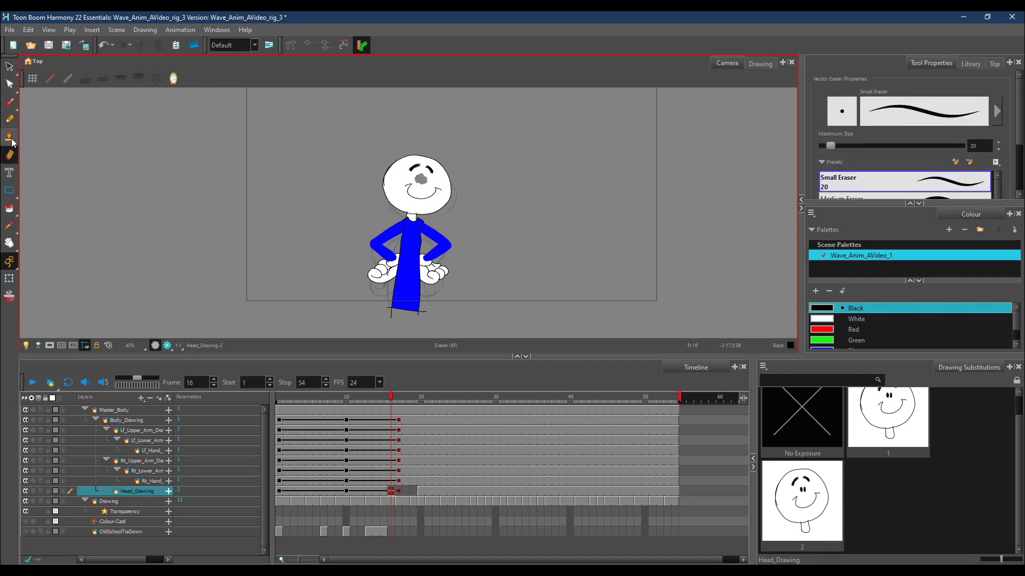
click(12, 103)
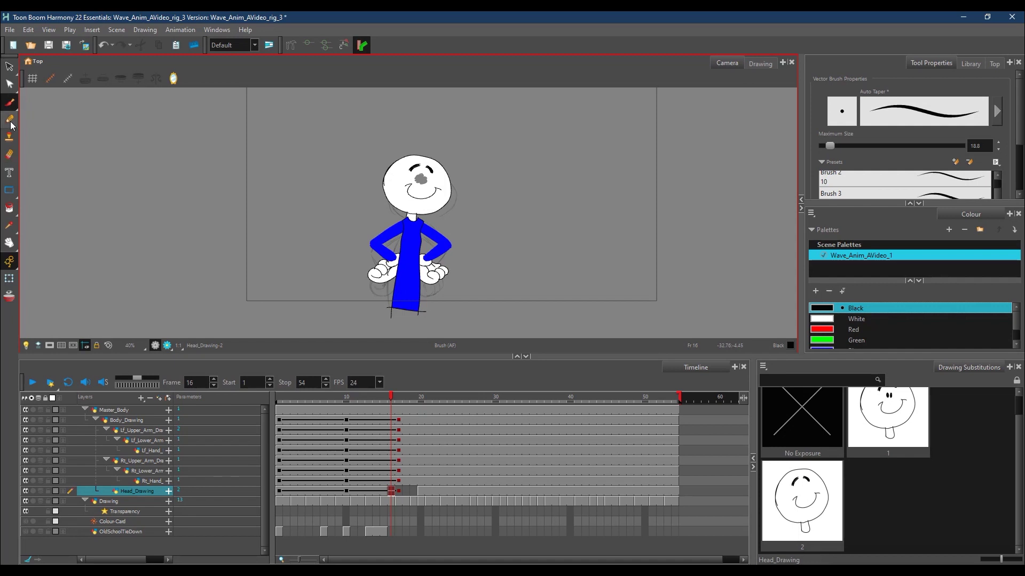
click(12, 120)
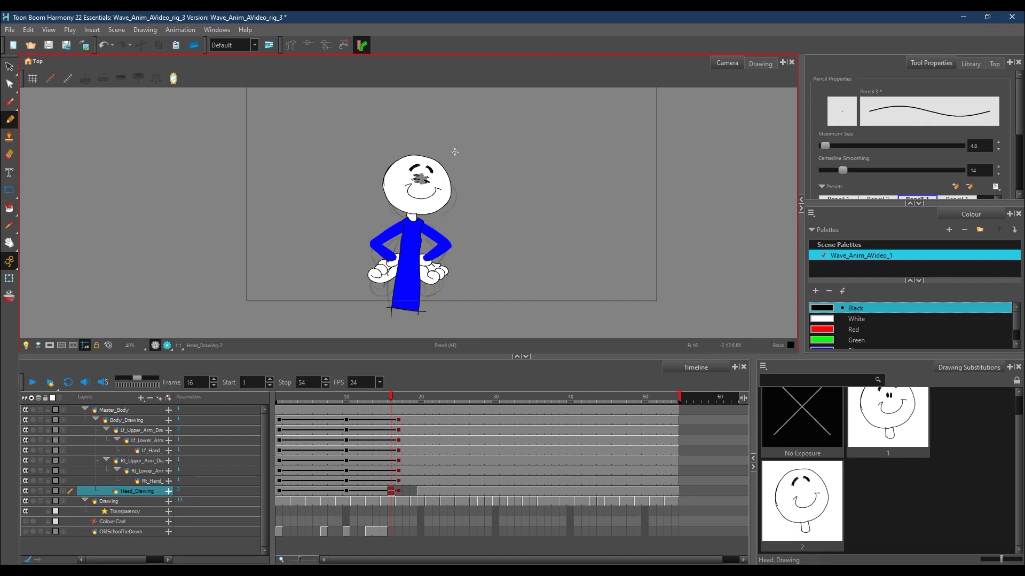
Step: Fill the erased area around the closed eyes with White on the frame 16 head drawing
click(9, 208)
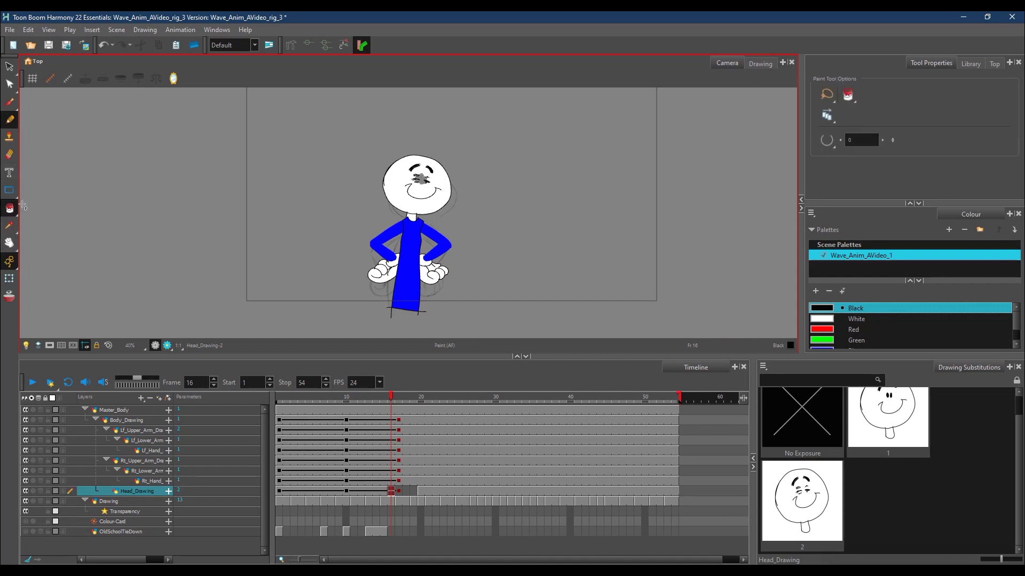
click(856, 319)
click(422, 178)
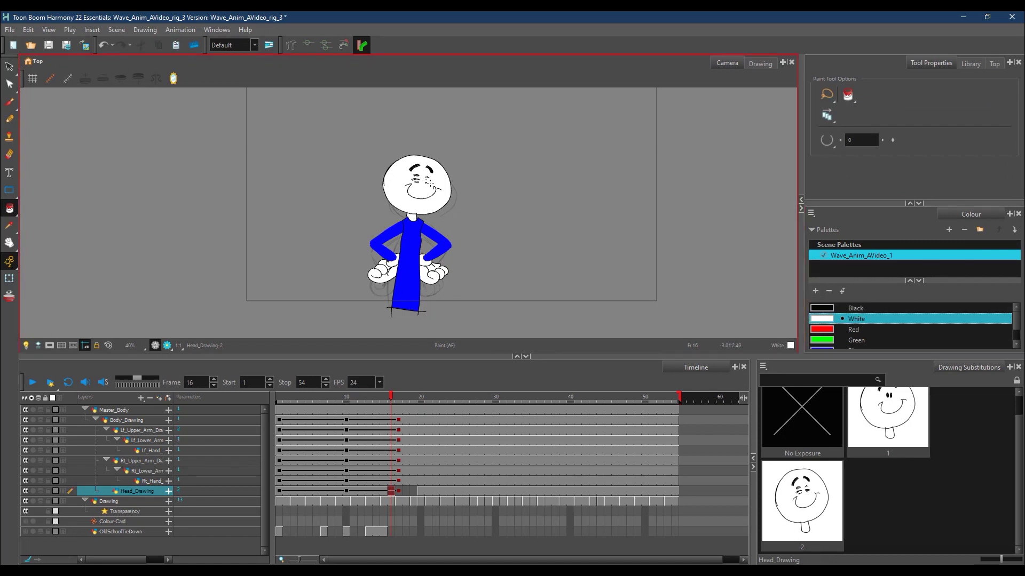
key(ctrl+z)
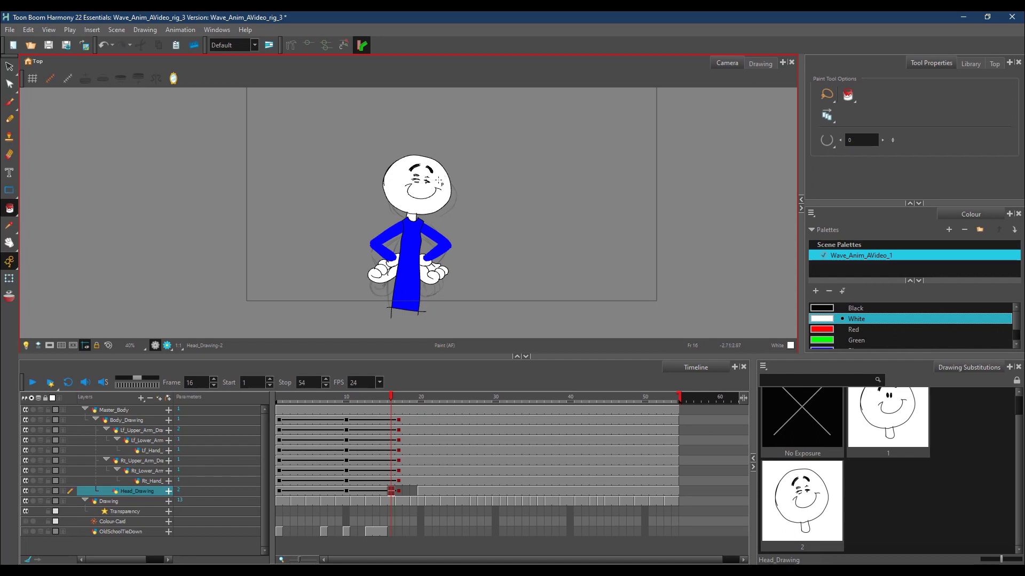
key(shift+z)
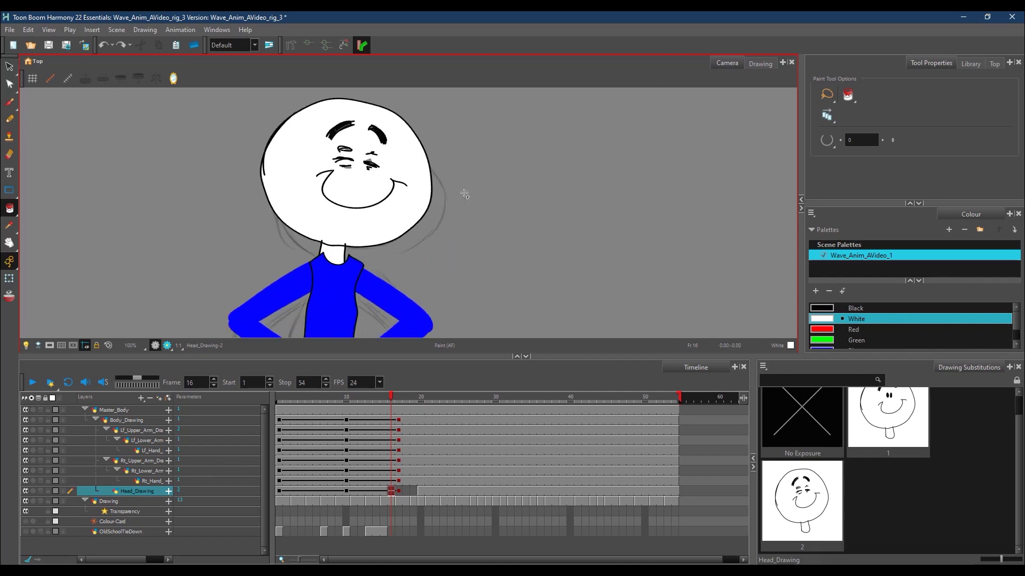
scroll(464, 194, up, 1)
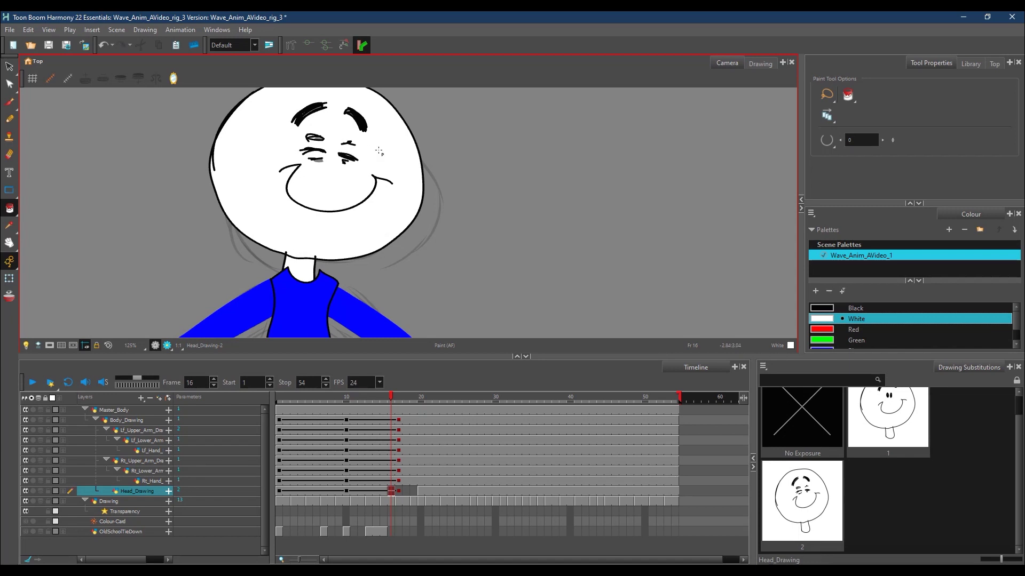
click(318, 159)
Step: Fill the empty Head_Drawing cells on frames 17 to 19 with the closed-eye head drawing
scroll(448, 158, down, 5)
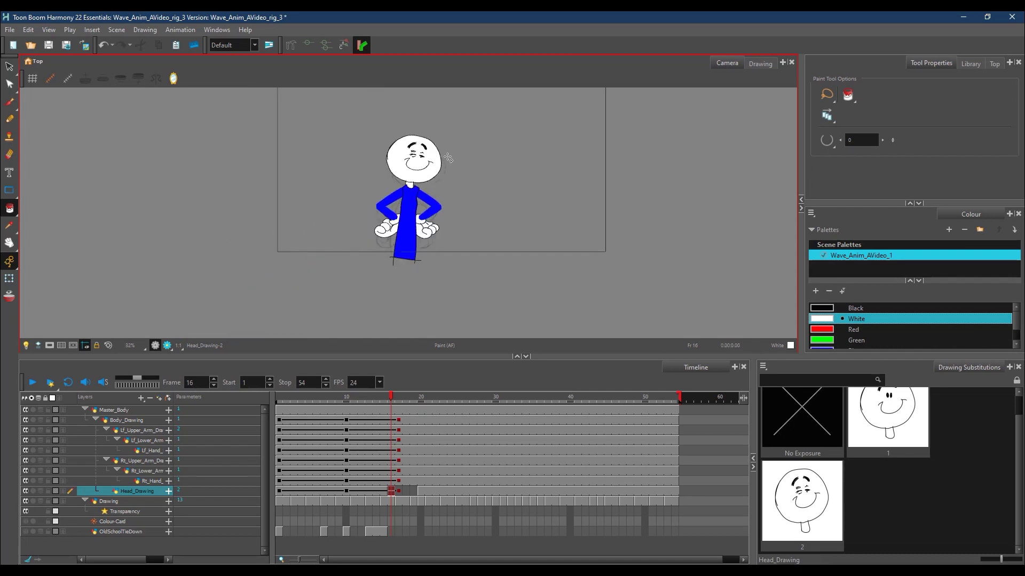
right_click(415, 495)
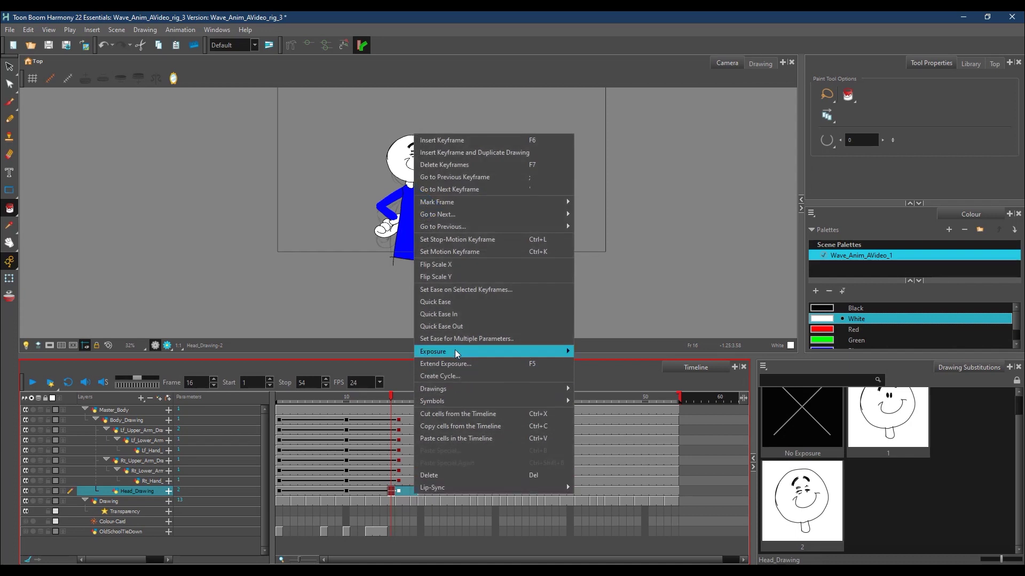
mouse_move(558, 351)
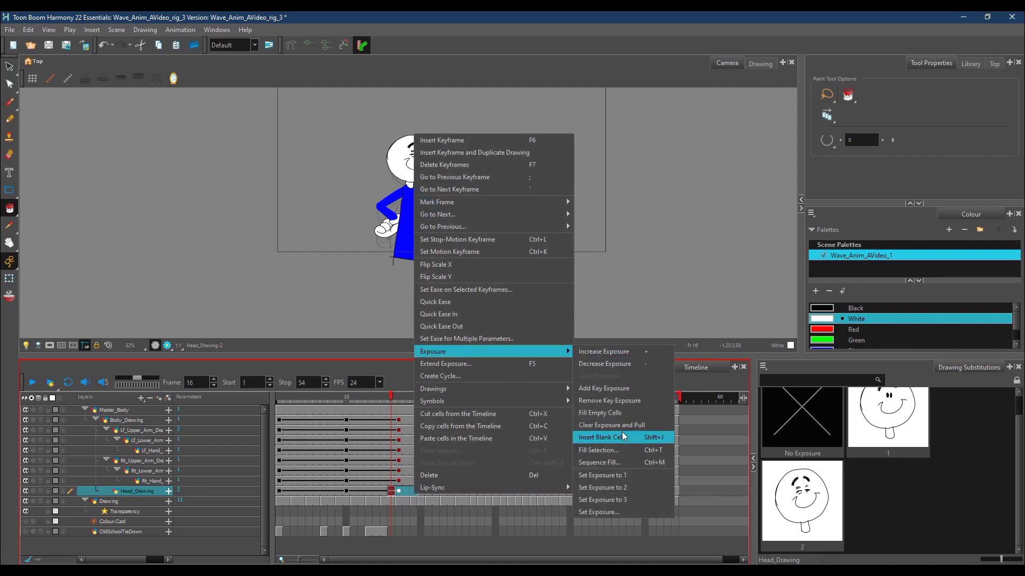
click(619, 414)
Step: Scrub the timeline back and forth across the closed-eye frames to check the blink, ending on frame 22
mouse_move(391, 399)
mouse_down()
mouse_move(360, 402)
mouse_move(438, 402)
mouse_move(358, 407)
mouse_move(445, 405)
mouse_move(398, 411)
mouse_up()
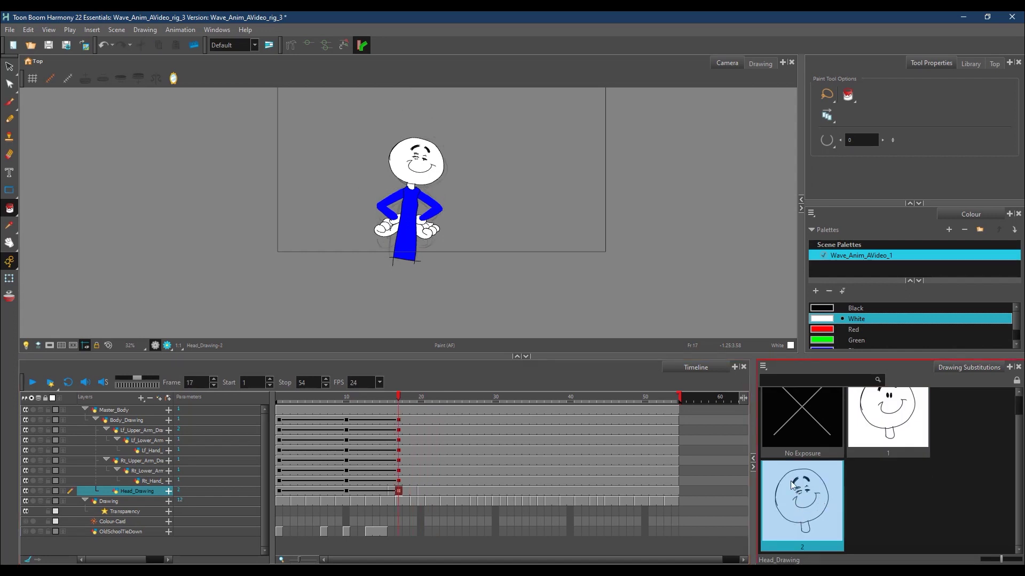
mouse_move(414, 398)
mouse_down()
mouse_move(400, 402)
mouse_move(489, 417)
mouse_move(325, 406)
mouse_move(436, 412)
mouse_move(379, 415)
mouse_move(401, 419)
mouse_move(388, 425)
mouse_move(431, 426)
mouse_move(348, 429)
mouse_up()
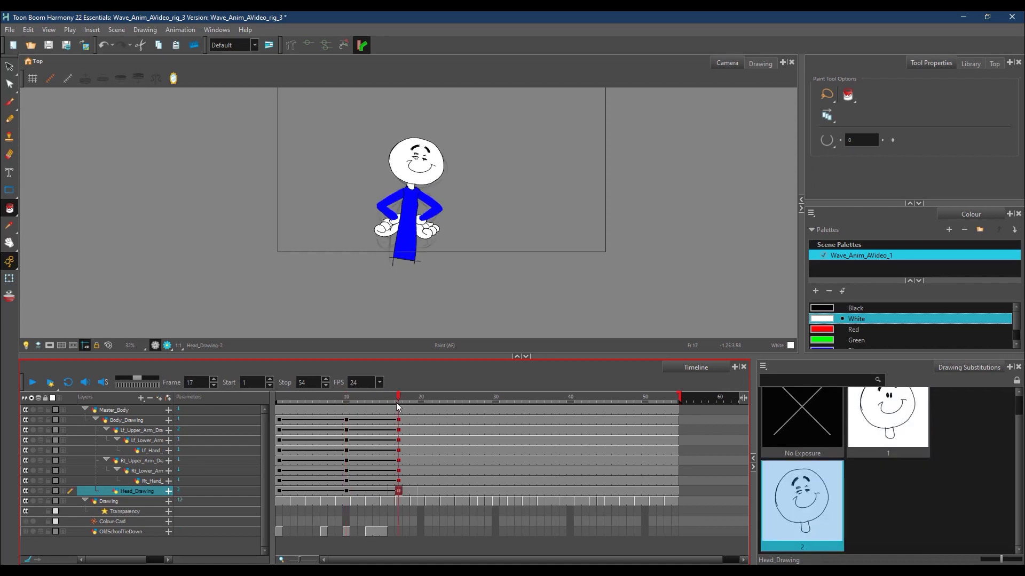
drag(397, 406, 393, 407)
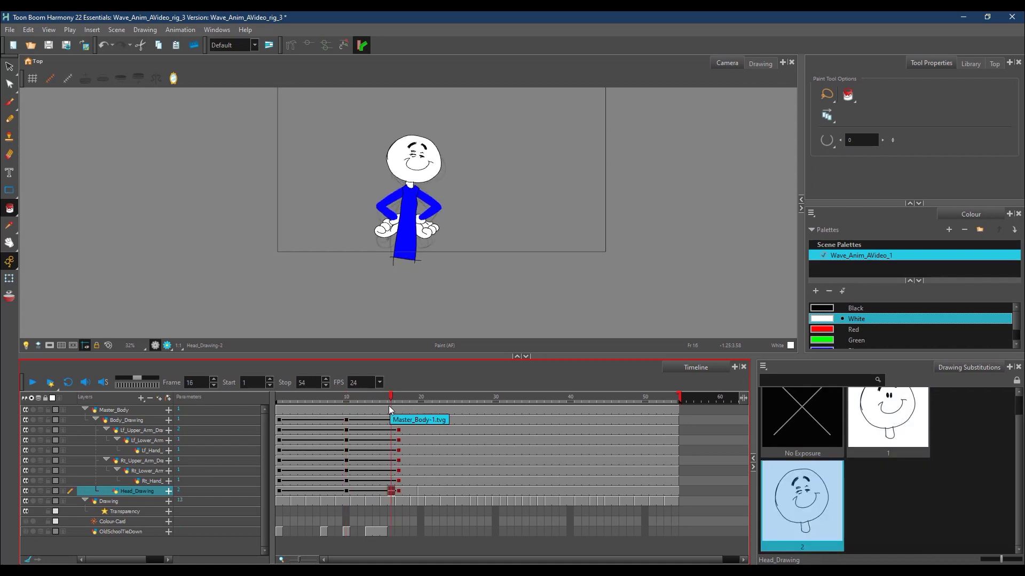
click(382, 405)
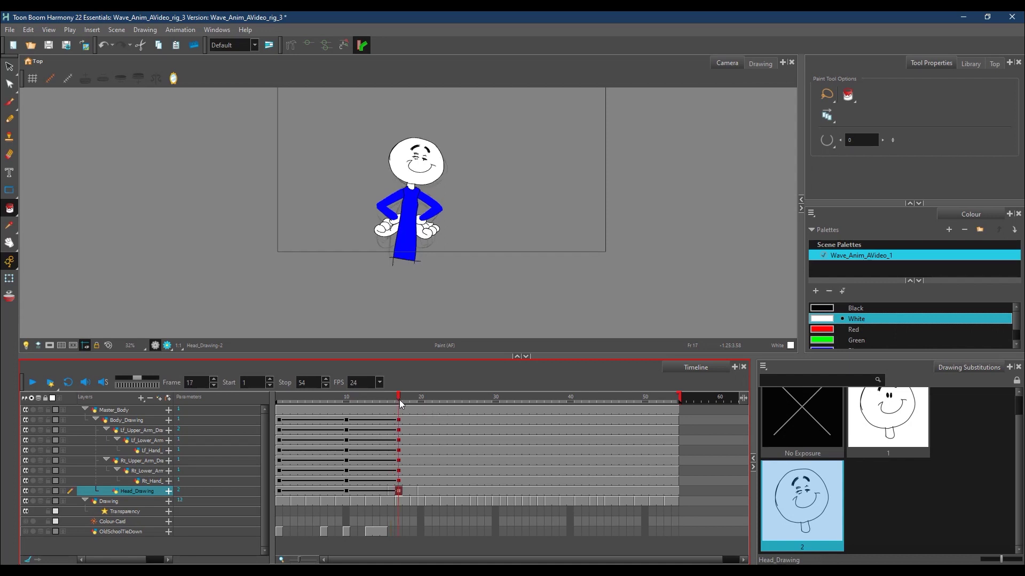
mouse_move(377, 405)
mouse_down()
mouse_move(431, 402)
mouse_move(354, 417)
mouse_move(446, 407)
mouse_move(422, 405)
mouse_up()
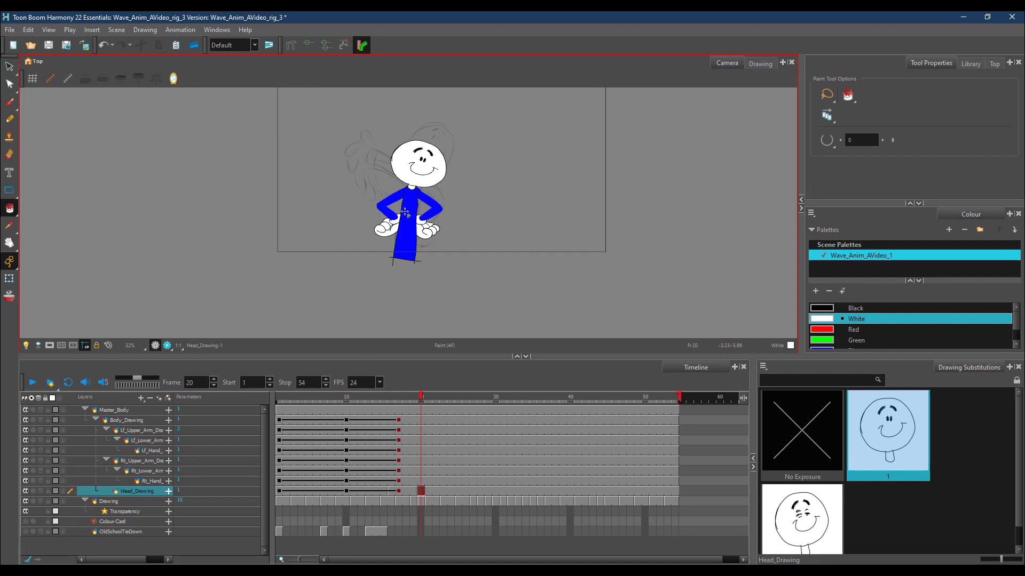
mouse_move(424, 398)
mouse_down()
mouse_move(446, 400)
mouse_move(437, 402)
mouse_up()
click(437, 481)
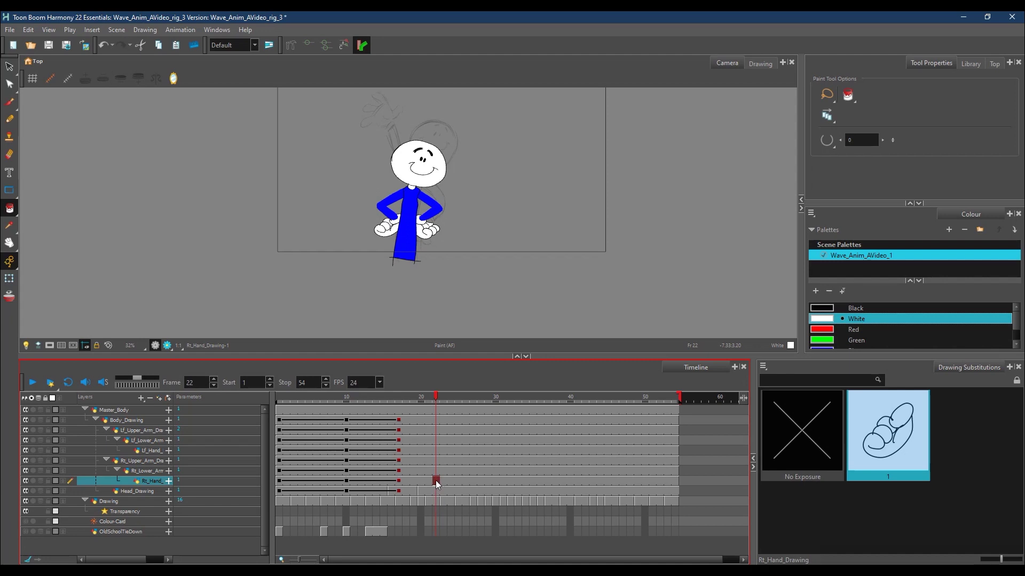
right_click(435, 483)
mouse_move(534, 340)
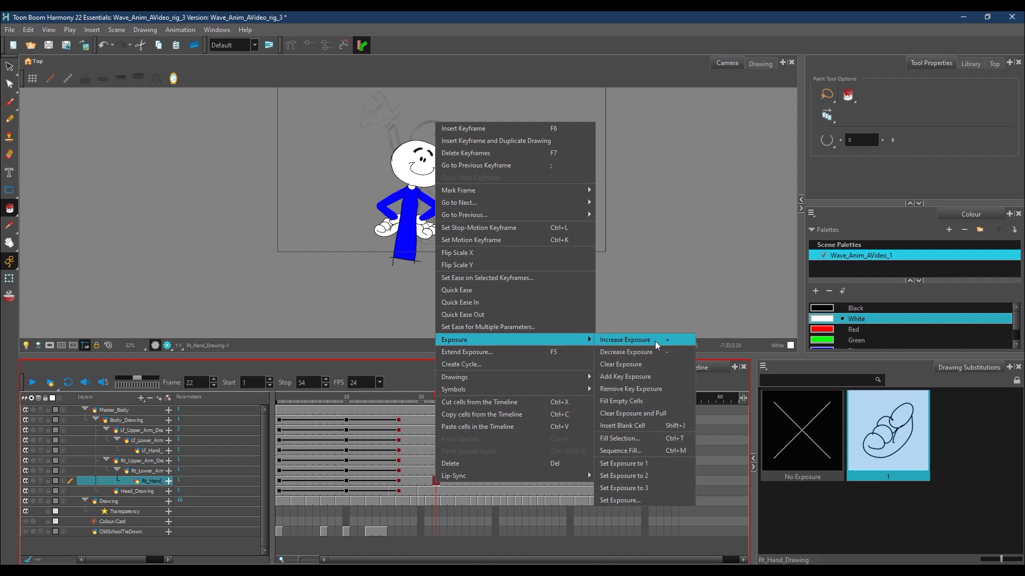
click(642, 424)
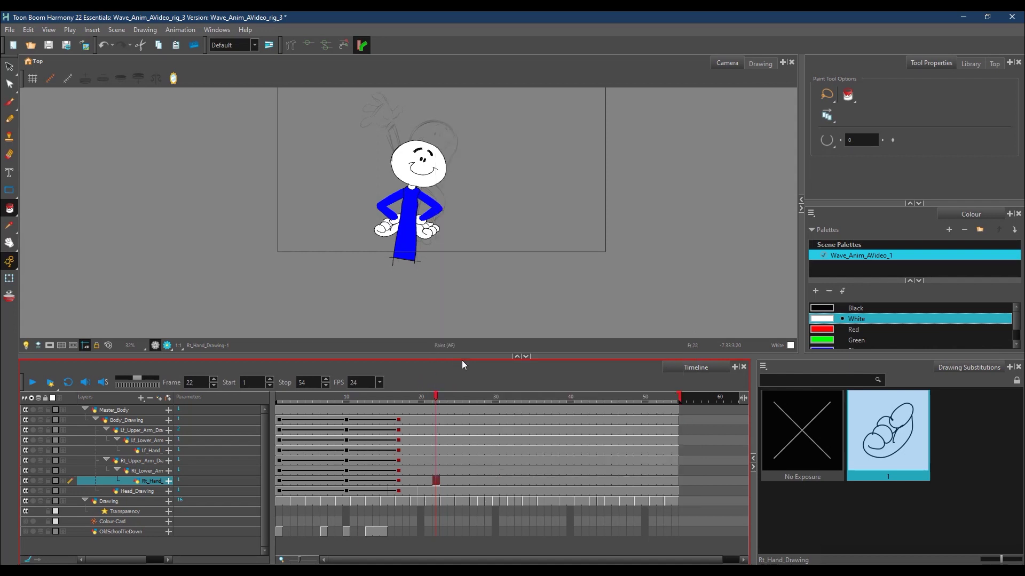
Step: Move the pivot of Body_Drawing to the base of the body on frame 22 and stretch the whole character upward
mouse_move(433, 401)
mouse_down()
mouse_move(414, 401)
mouse_move(445, 401)
mouse_move(434, 399)
mouse_up()
click(130, 420)
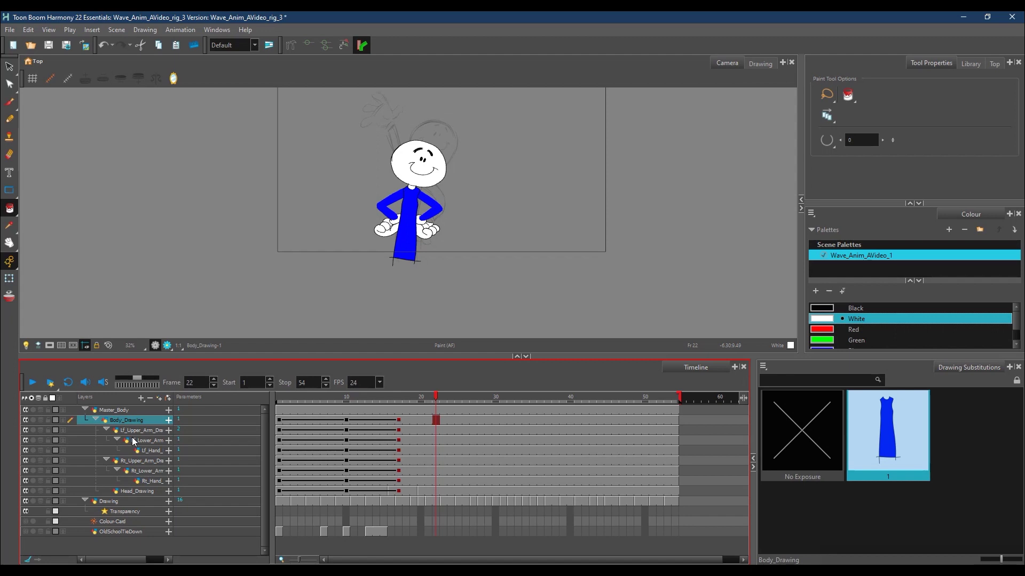
scroll(468, 295, up, 2)
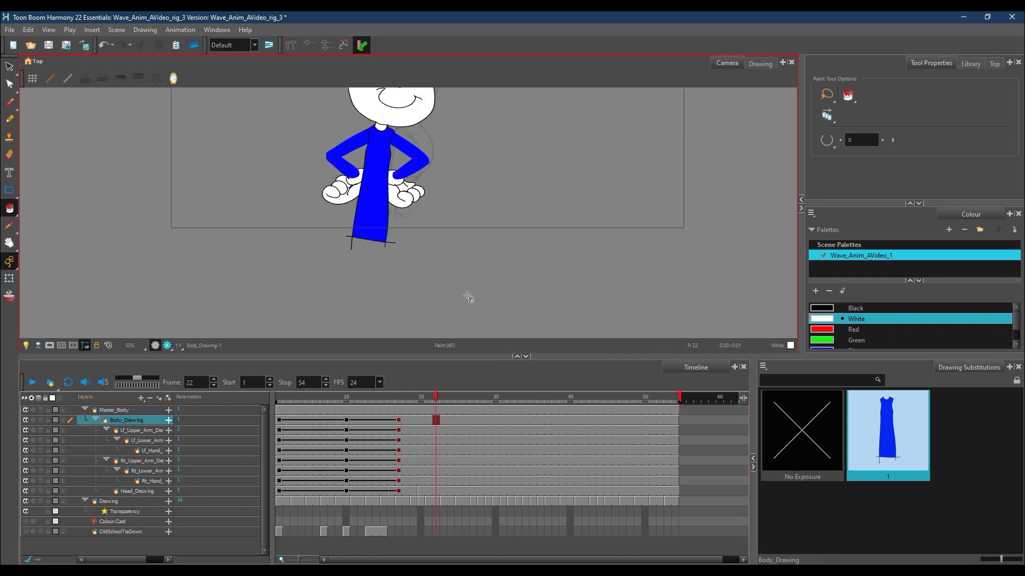
drag(487, 216, 500, 279)
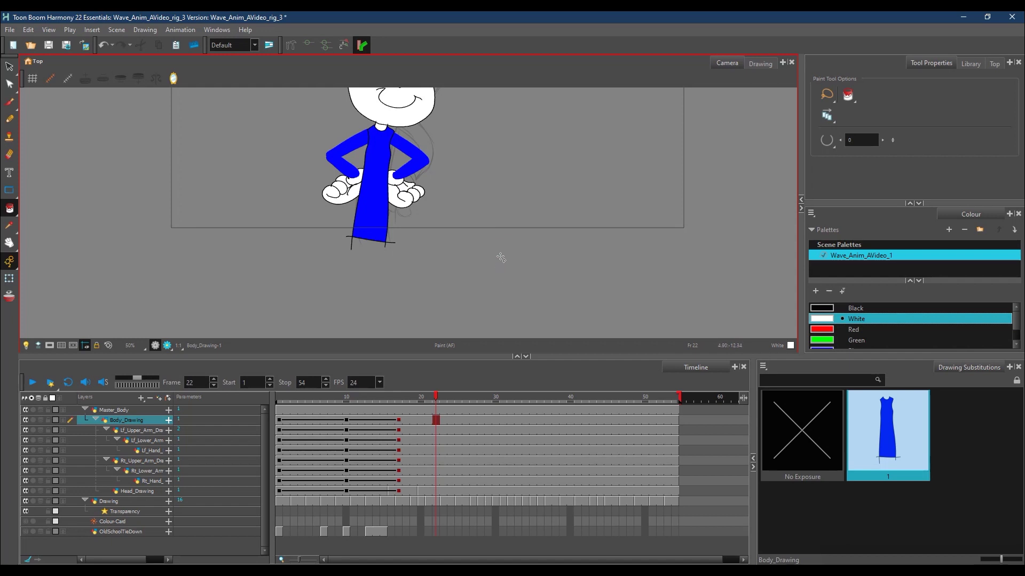
click(9, 243)
mouse_move(267, 219)
mouse_down()
mouse_move(283, 261)
mouse_move(279, 297)
mouse_up()
scroll(277, 295, down, 1)
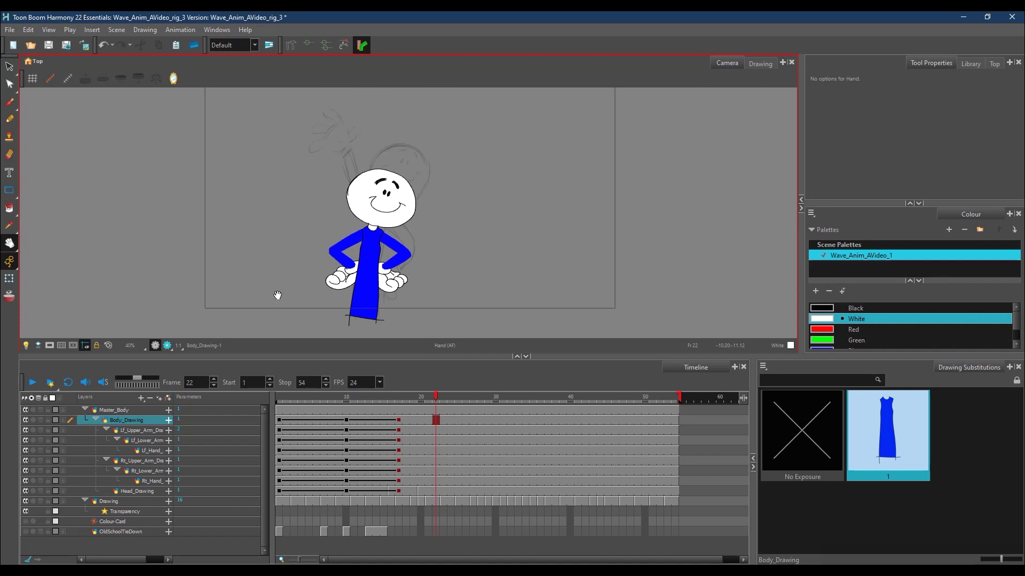
click(11, 122)
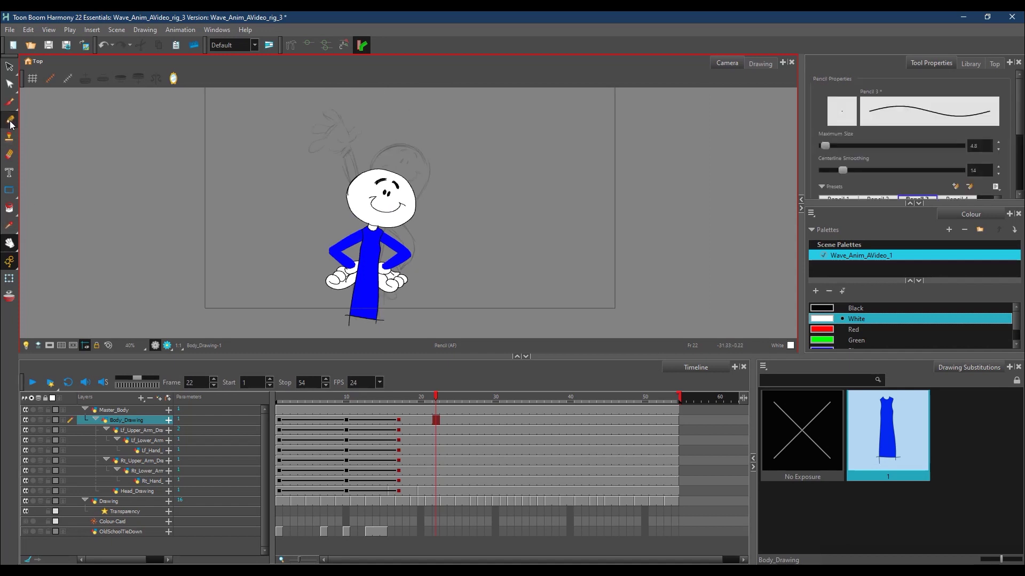
click(13, 283)
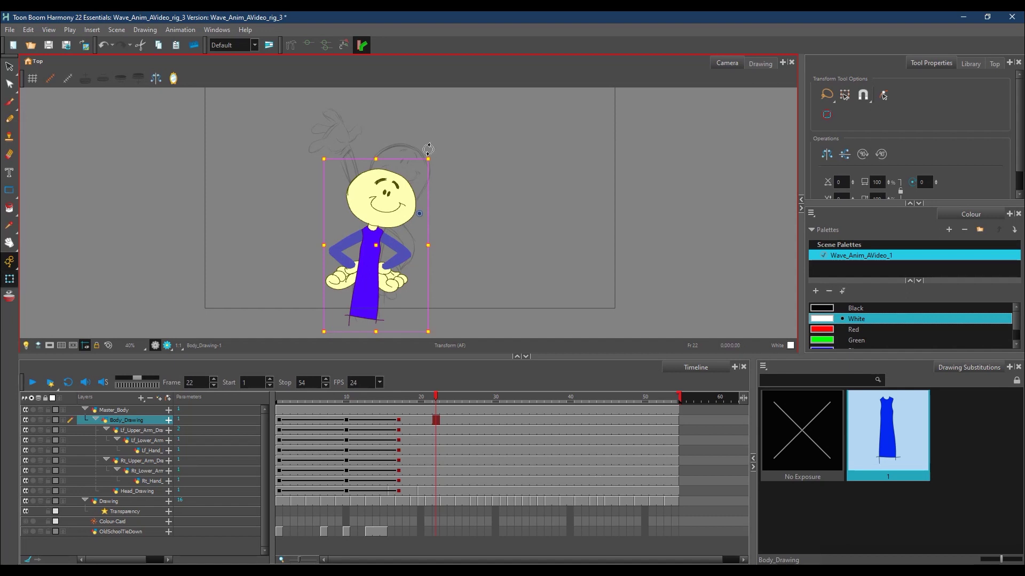
mouse_move(428, 159)
mouse_down()
mouse_move(443, 145)
mouse_move(364, 312)
mouse_up()
mouse_move(429, 159)
mouse_down()
mouse_move(430, 140)
mouse_move(379, 129)
mouse_move(382, 119)
mouse_up()
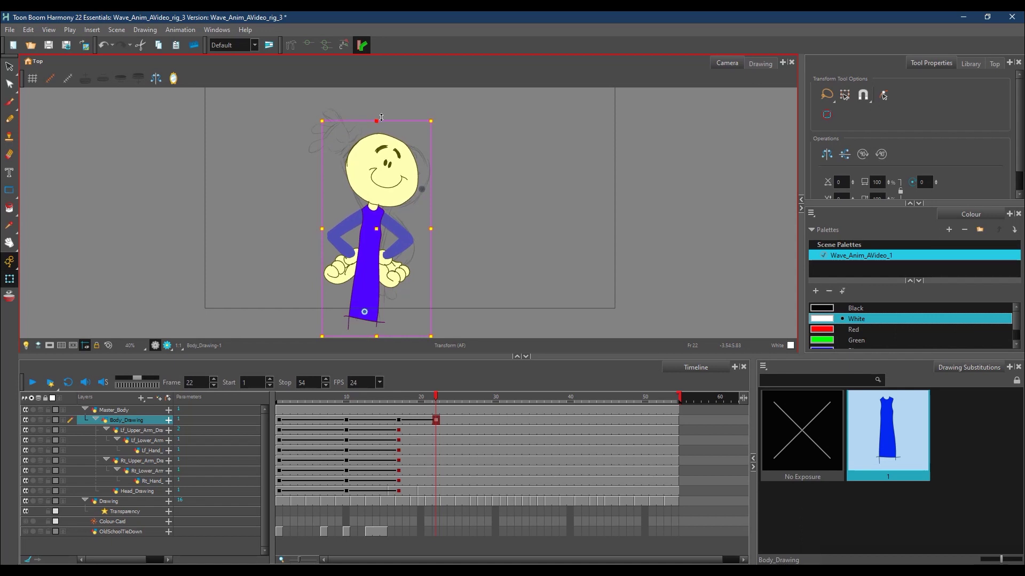
Step: Fine-tune the stretch of Body_Drawing on frame 22 and rotate it slightly clockwise about its base toward the onion-skin sketch
click(289, 400)
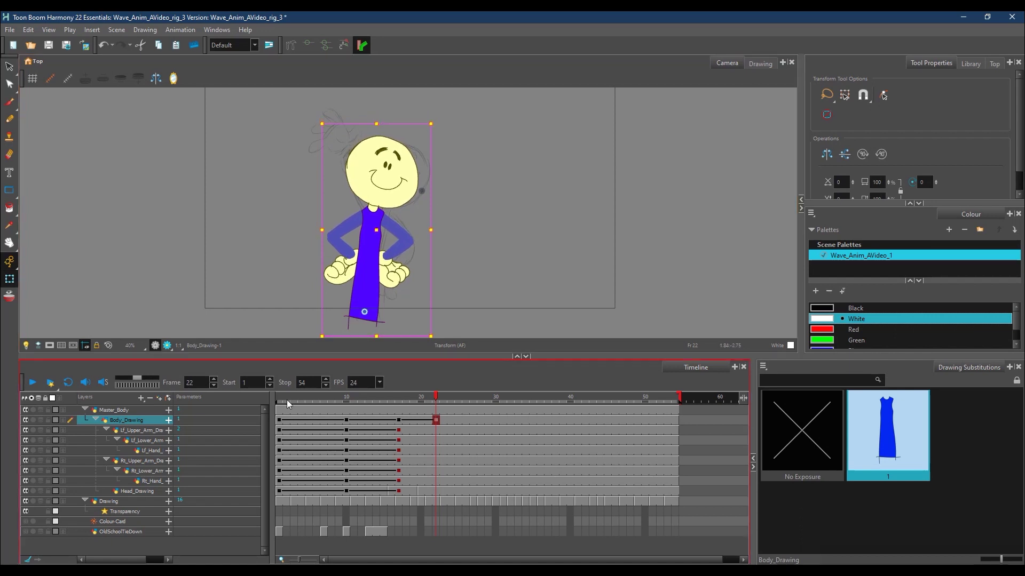
click(436, 402)
drag(431, 123, 428, 125)
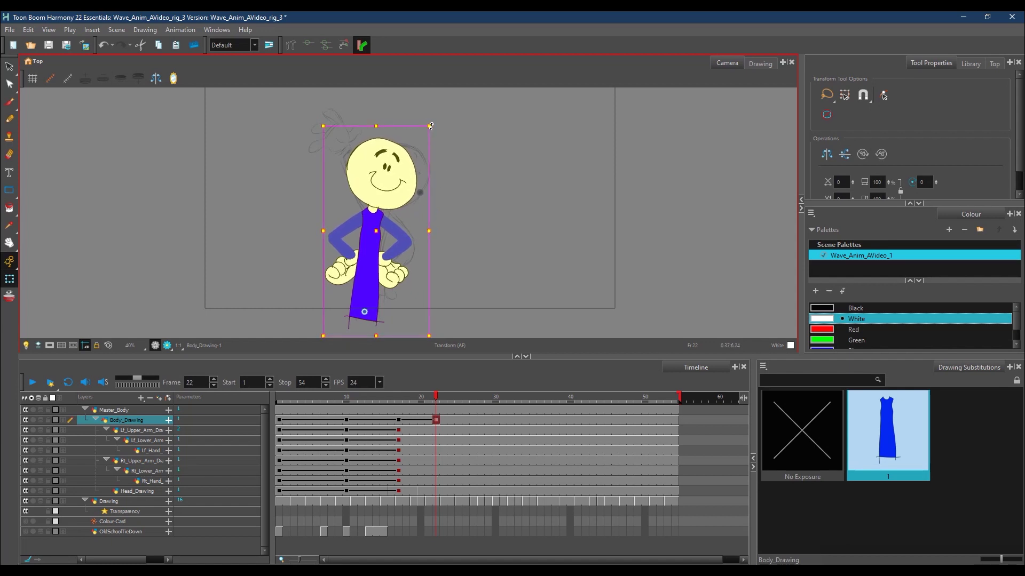
drag(428, 126, 432, 124)
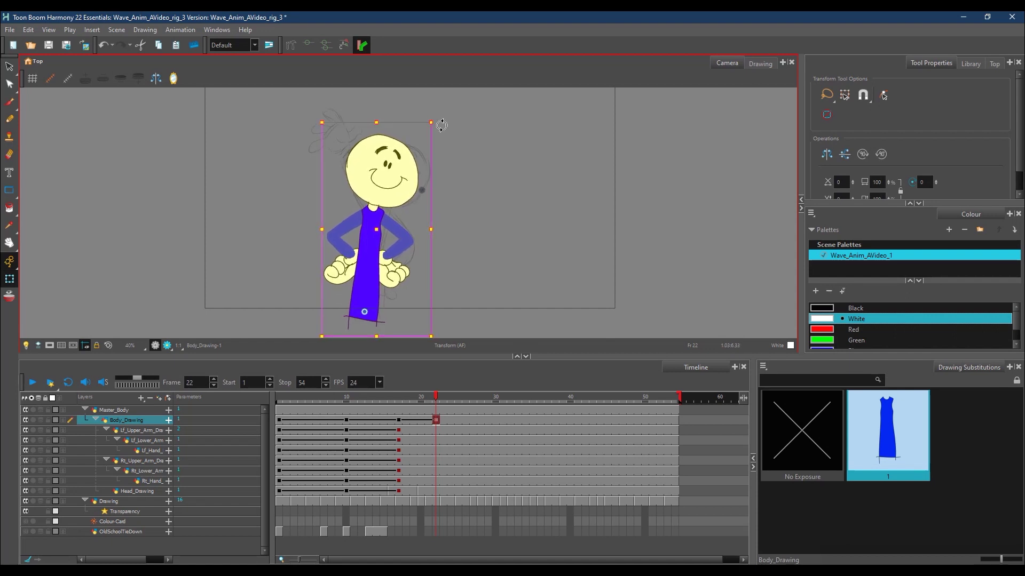
drag(435, 115, 458, 125)
Step: Move the pivot of Head_Drawing to the neck on frame 22, and rotate the head slightly clockwise and narrow it
click(143, 494)
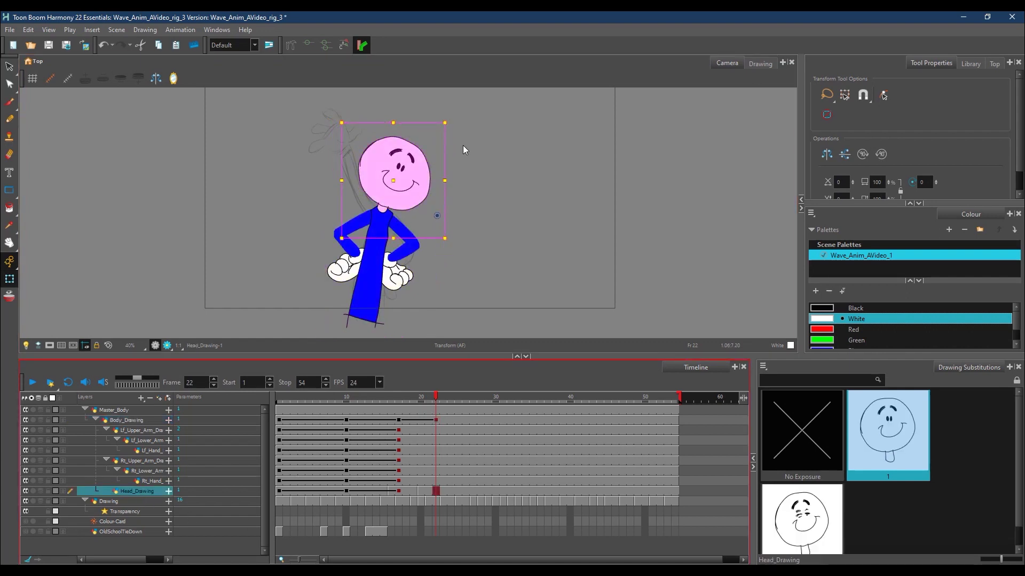
mouse_move(445, 121)
mouse_down()
mouse_move(464, 155)
mouse_move(453, 134)
mouse_up()
key(ctrl+z)
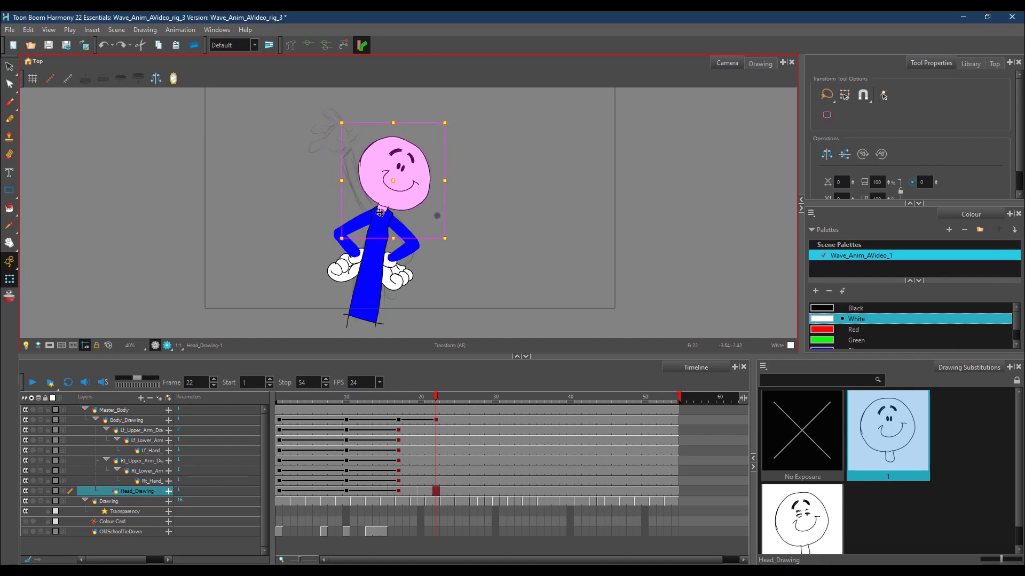
mouse_move(454, 118)
mouse_down()
mouse_move(464, 119)
mouse_move(454, 121)
mouse_up()
drag(446, 182, 440, 182)
drag(393, 237, 393, 235)
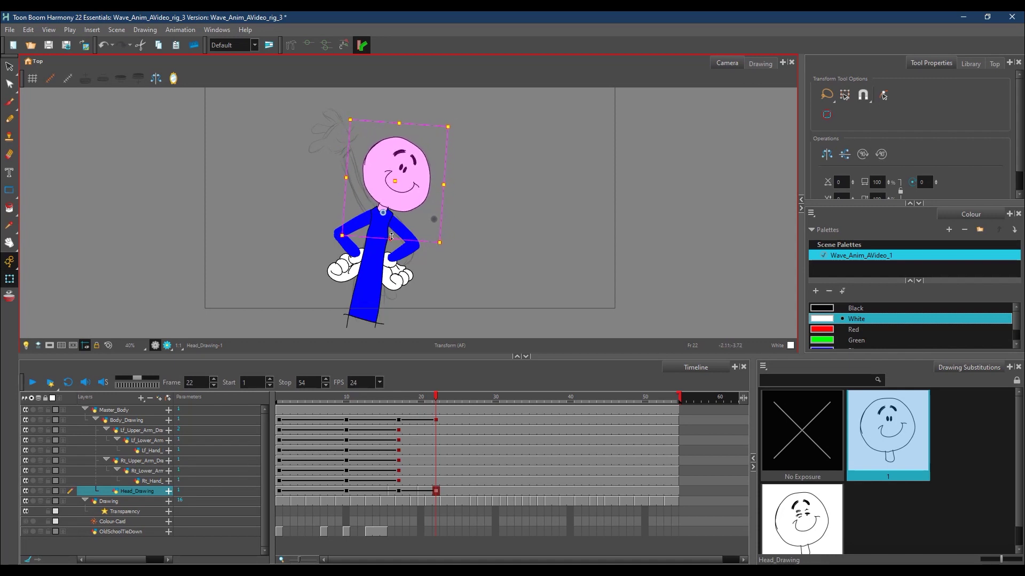
Step: Stretch the head slightly upward, tilt it a little further clockwise and raise it above the body on frame 22
drag(401, 122, 400, 121)
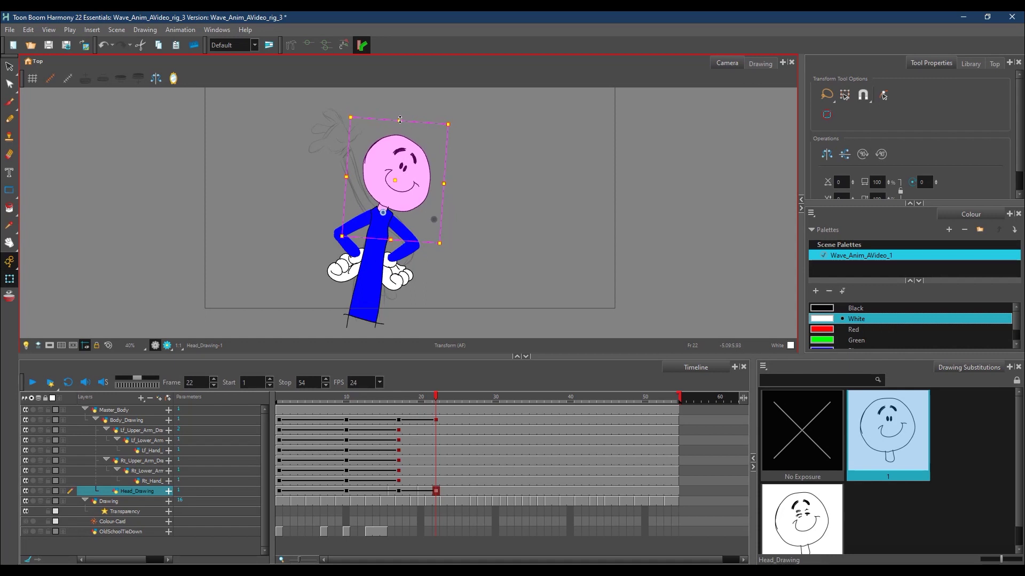
drag(447, 251, 446, 253)
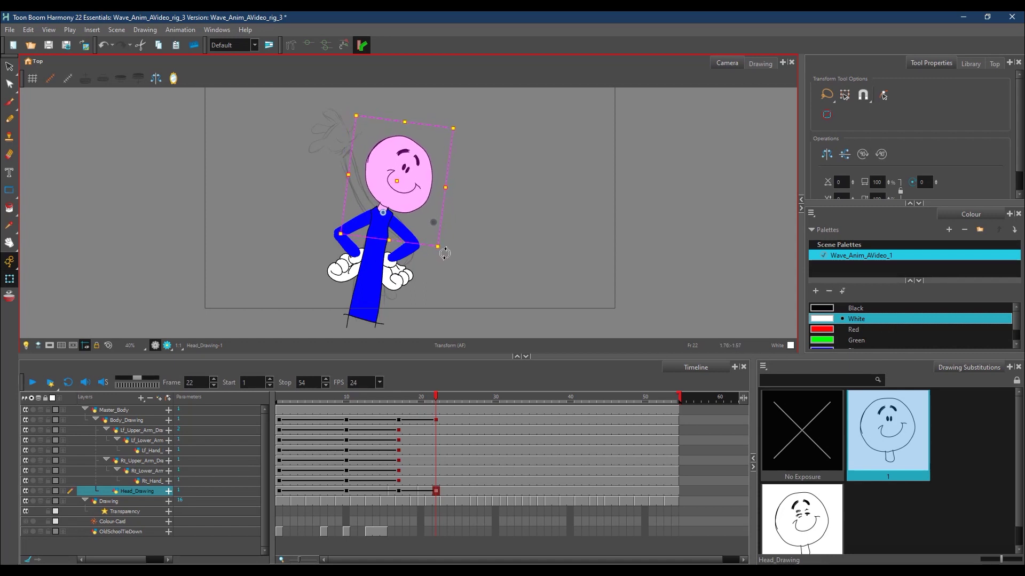
drag(402, 198, 403, 188)
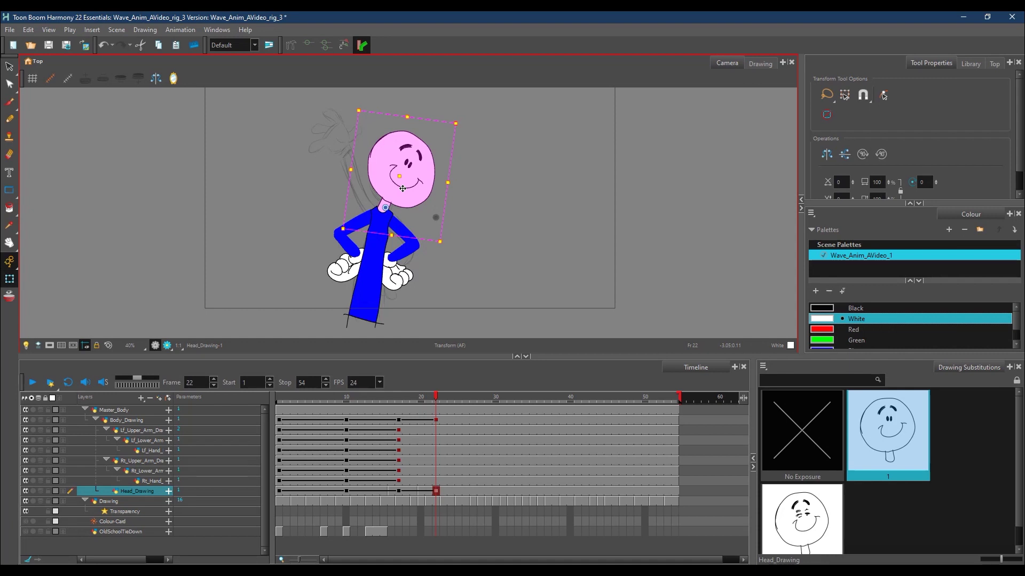
Step: Rotate the left upper arm with its forearm and hand slightly clockwise about the shoulder on frame 22
click(145, 430)
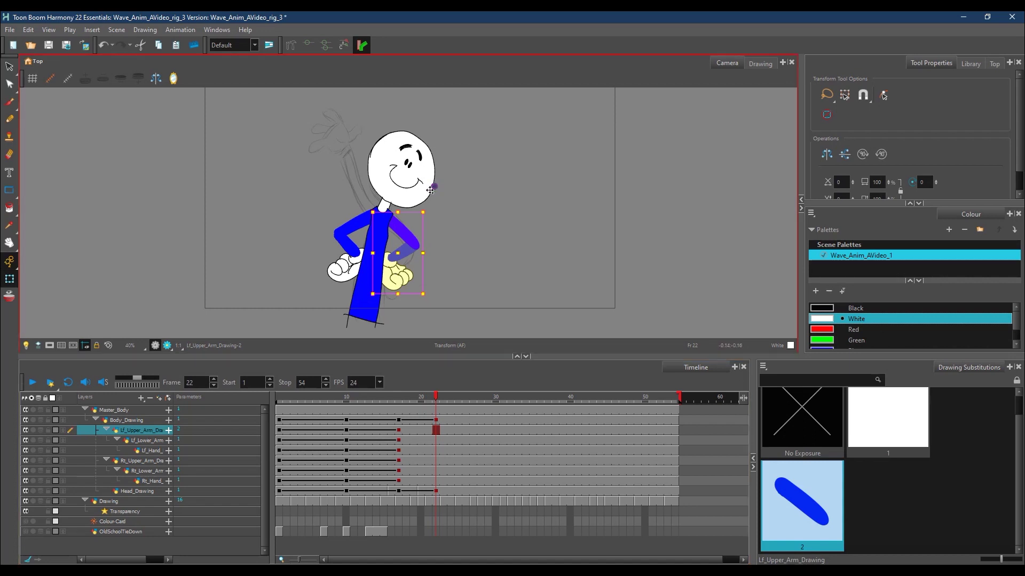
drag(426, 299, 416, 308)
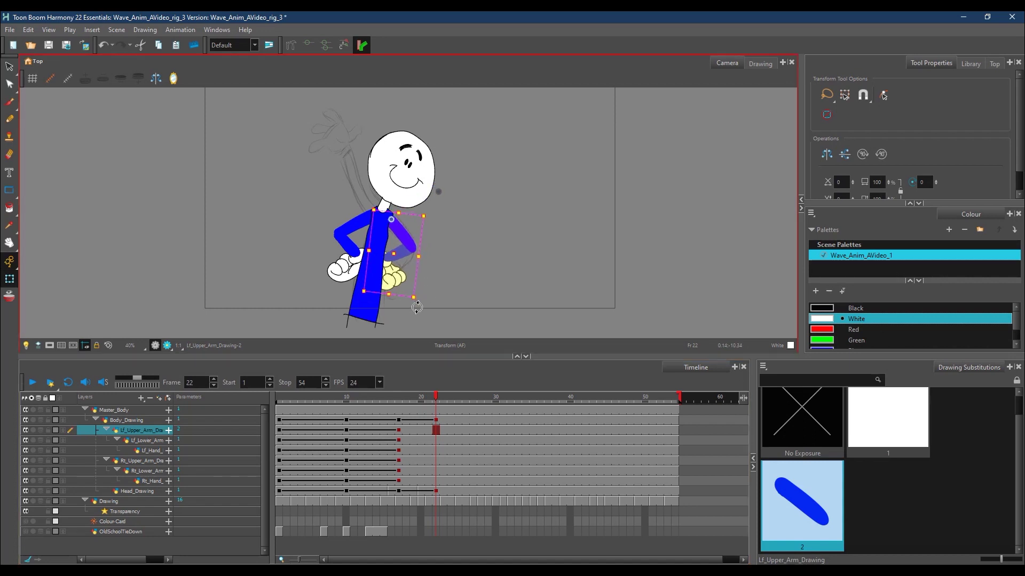
click(436, 441)
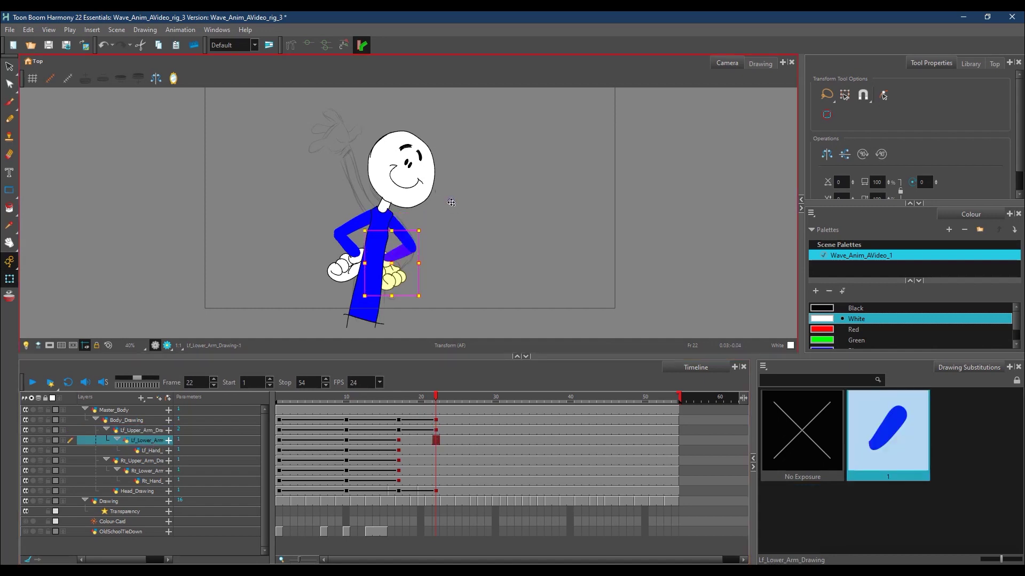
click(431, 229)
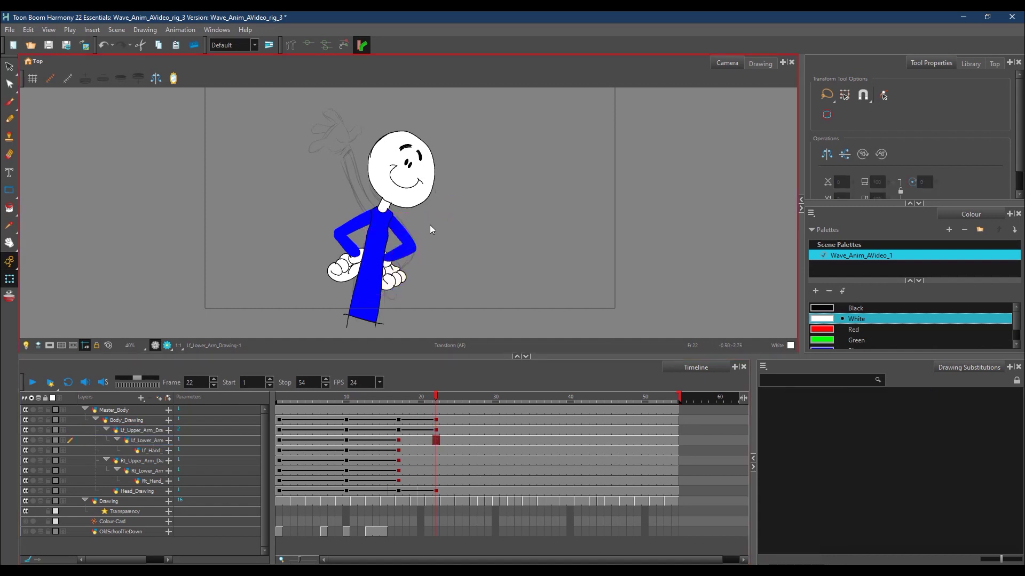
click(431, 223)
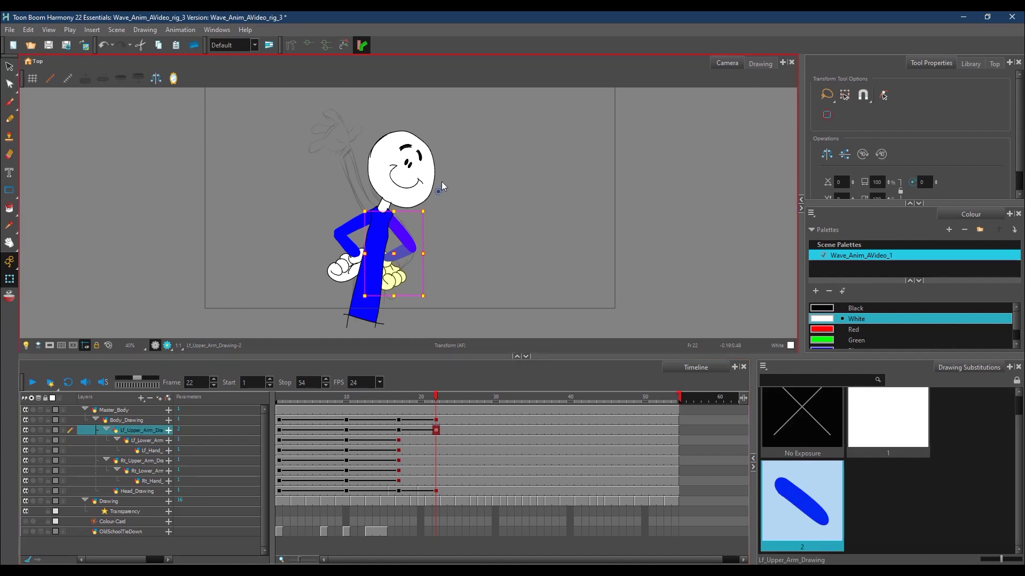
drag(431, 210, 460, 191)
Step: Rotate the left lower arm counterclockwise about the elbow and the left hand slightly clockwise about the wrist on frame 22
click(150, 442)
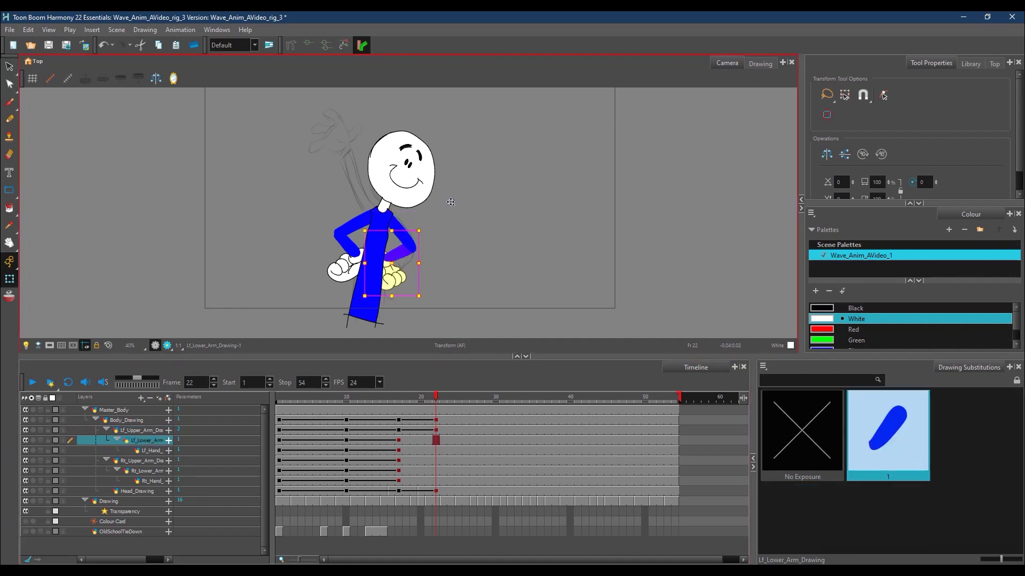
click(431, 229)
click(151, 440)
drag(430, 228, 430, 216)
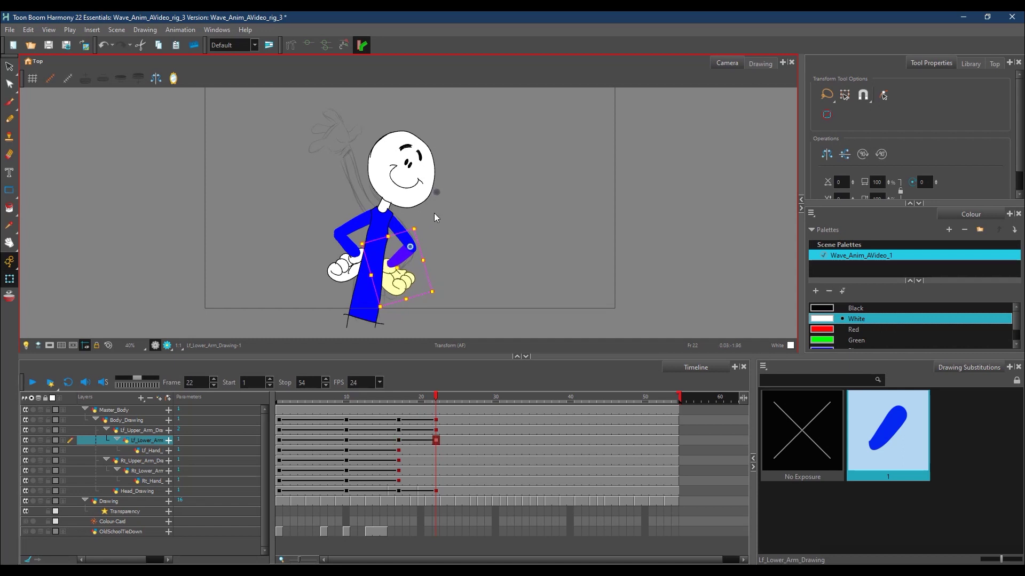
drag(380, 307, 378, 309)
click(150, 452)
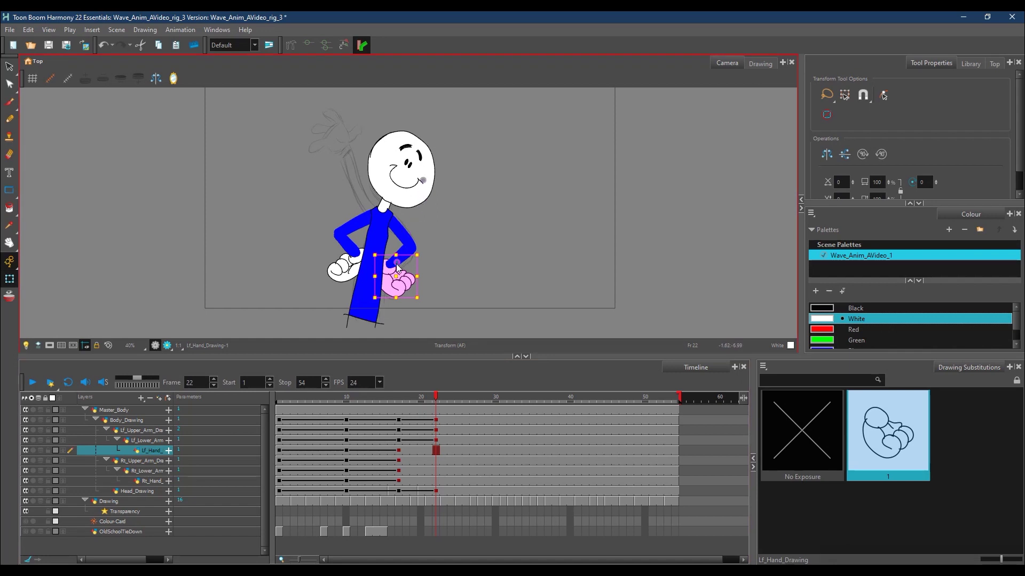
mouse_move(426, 309)
mouse_down()
mouse_move(423, 319)
mouse_move(424, 308)
mouse_up()
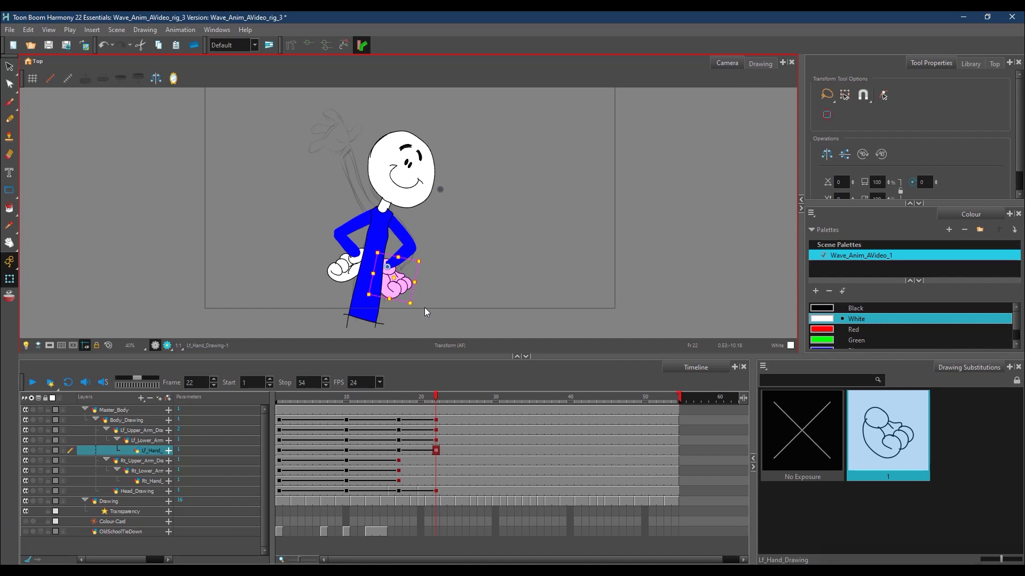
Step: Swing the right upper arm up about the shoulder and the lower arm upright about the elbow on frame 22, lengthening the forearm slightly
click(145, 461)
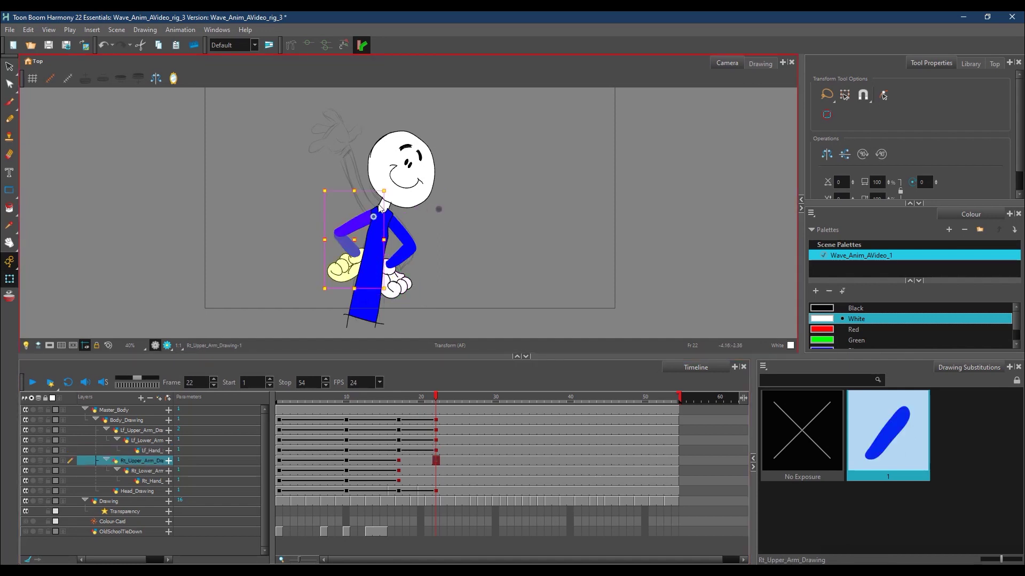
drag(393, 190, 404, 236)
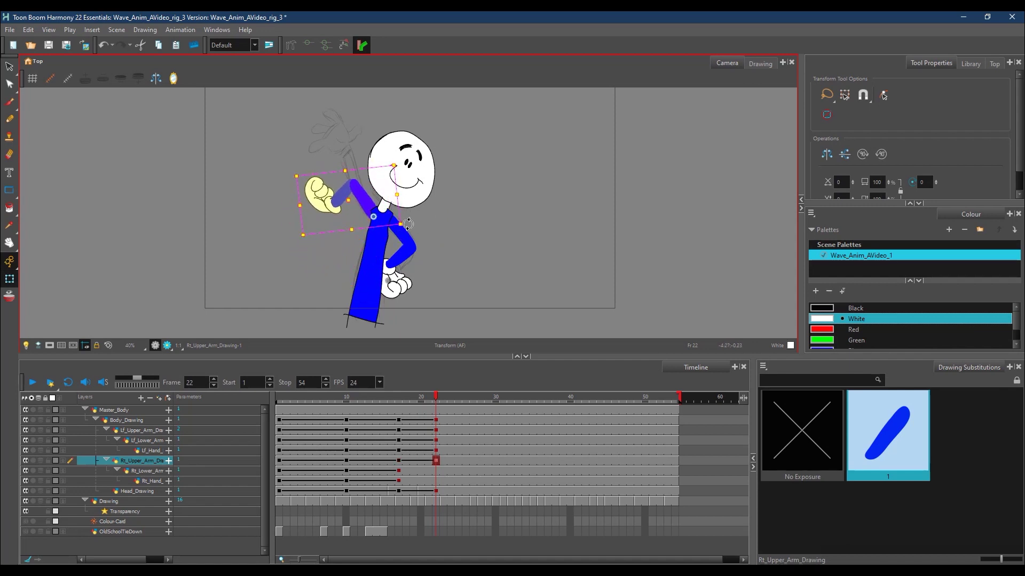
click(145, 472)
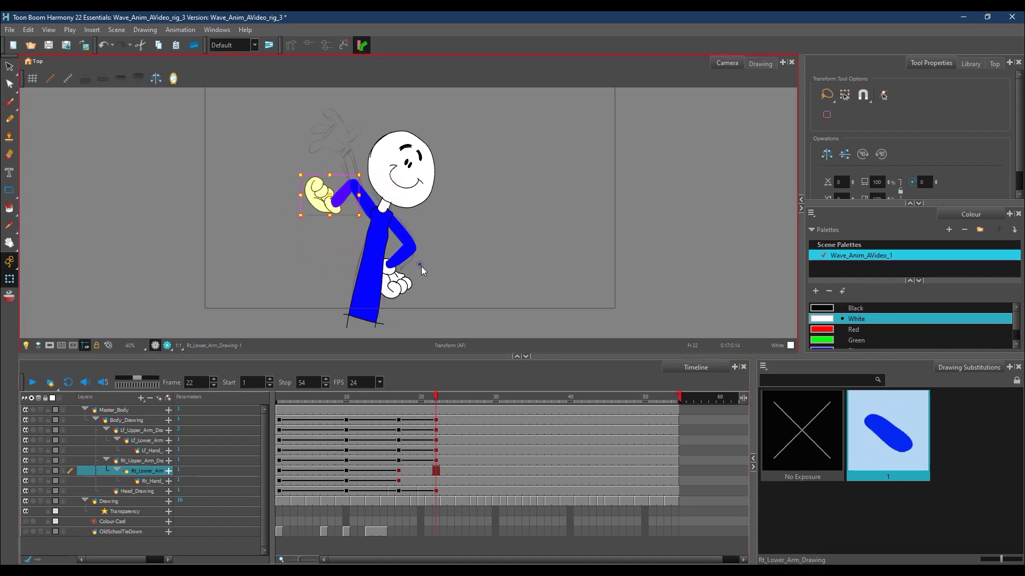
drag(364, 219, 75, 96)
mouse_move(359, 128)
mouse_down()
mouse_move(356, 107)
mouse_move(408, 140)
mouse_move(359, 191)
mouse_move(373, 209)
mouse_up()
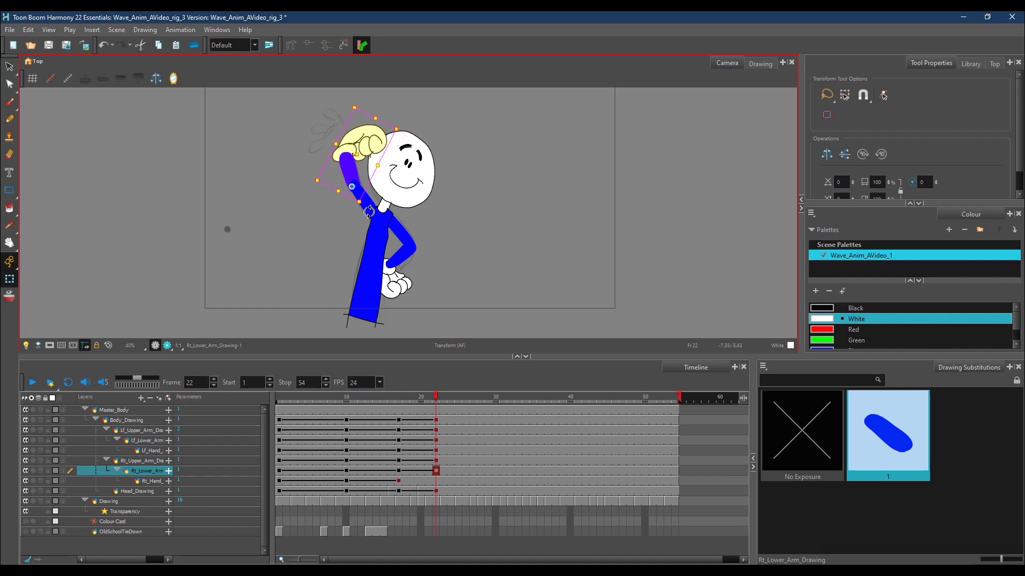
drag(354, 104, 358, 94)
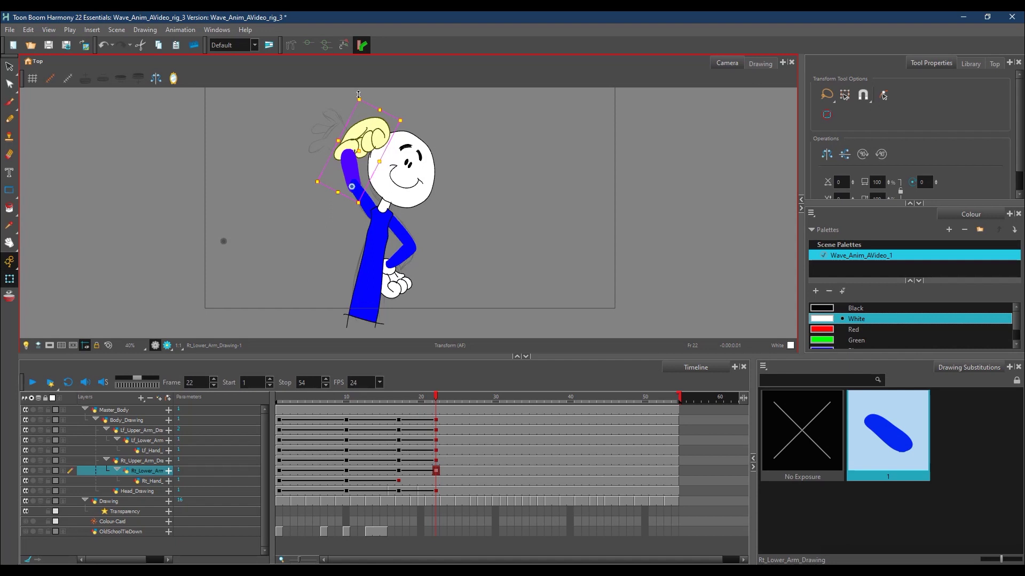
Step: Move the right hand's pivot to the wrist and rotate the hand counterclockwise until it points up like the sketched wave on frame 22
click(152, 481)
click(219, 225)
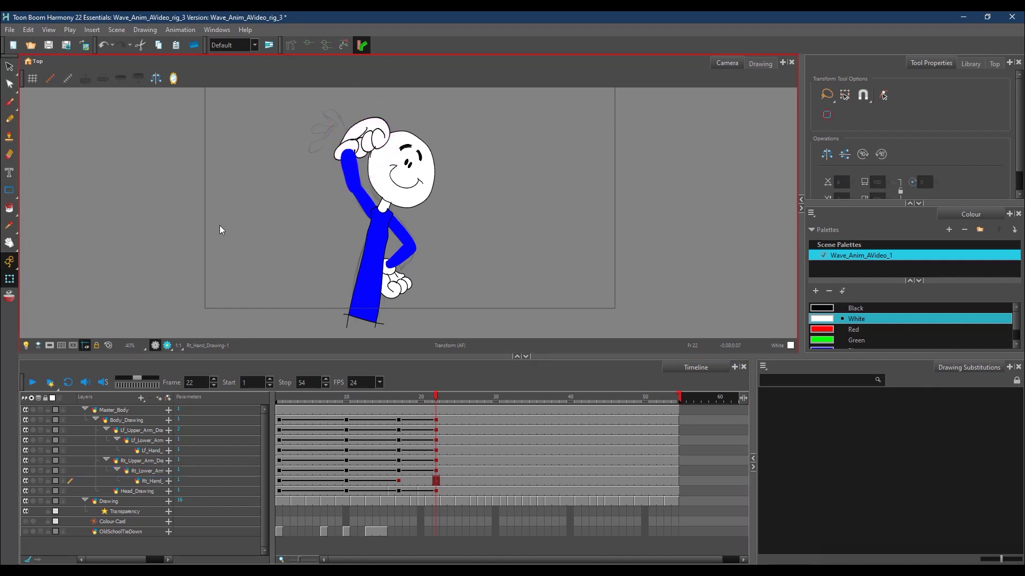
click(145, 481)
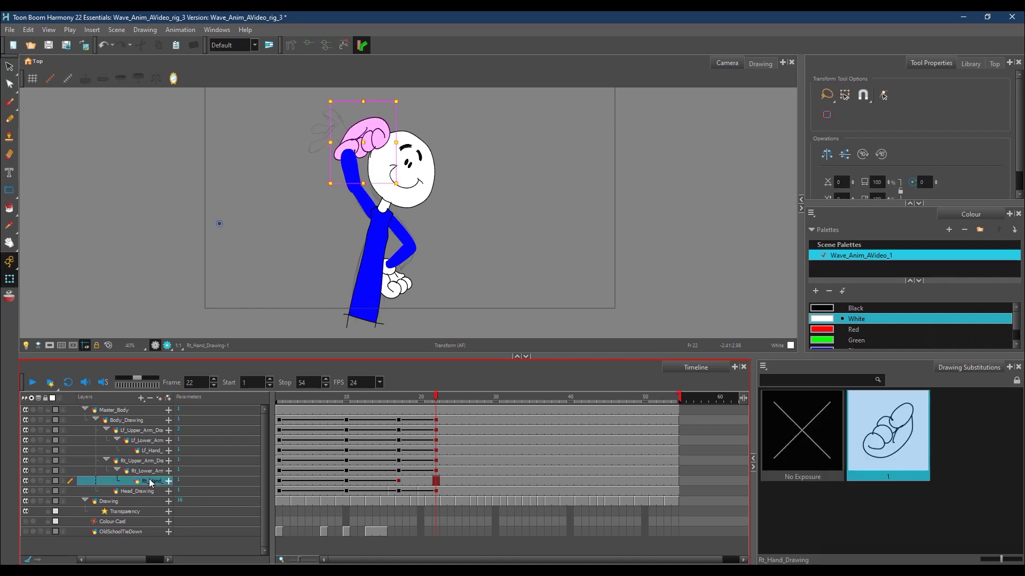
drag(318, 171, 347, 150)
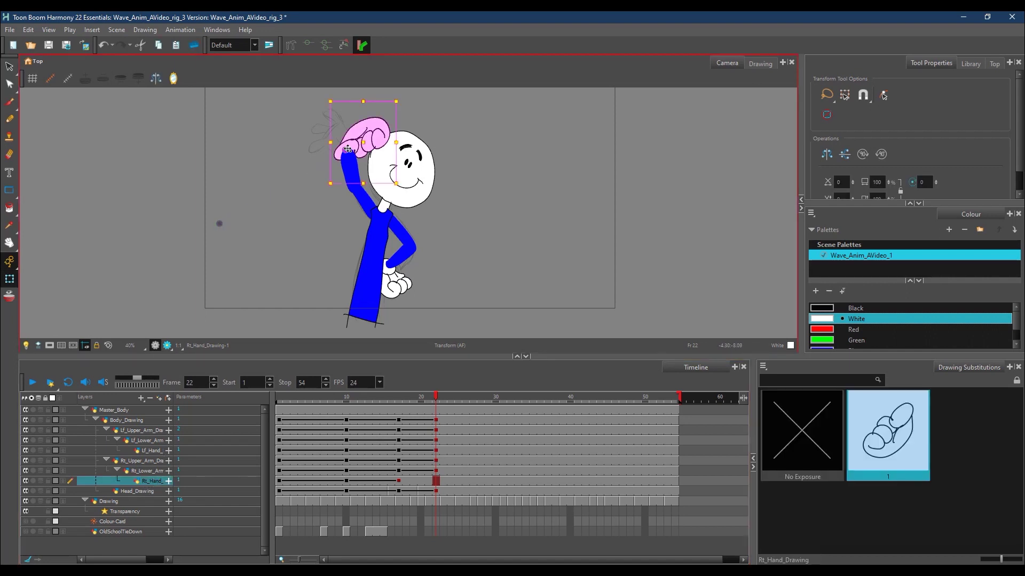
drag(403, 192, 407, 187)
drag(383, 127, 368, 126)
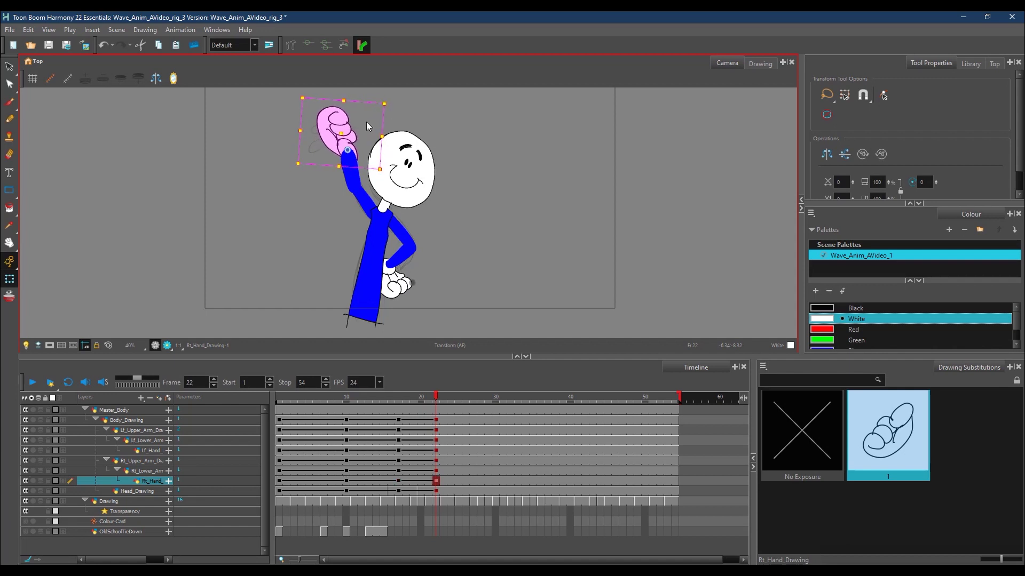
Step: Add a key exposure to the Rt_Hand_Drawing cell on frame 22
click(437, 482)
click(9, 119)
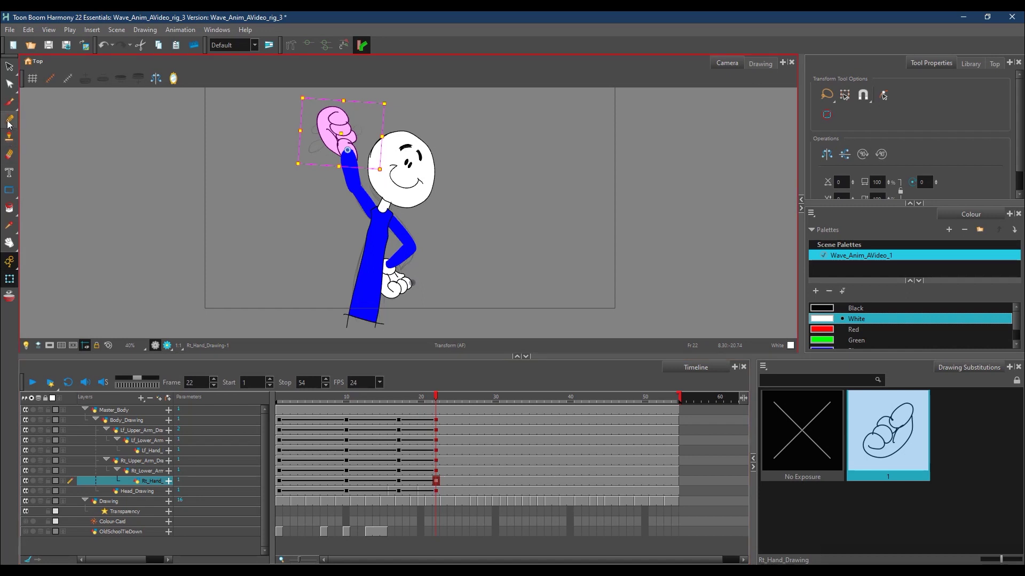
click(9, 66)
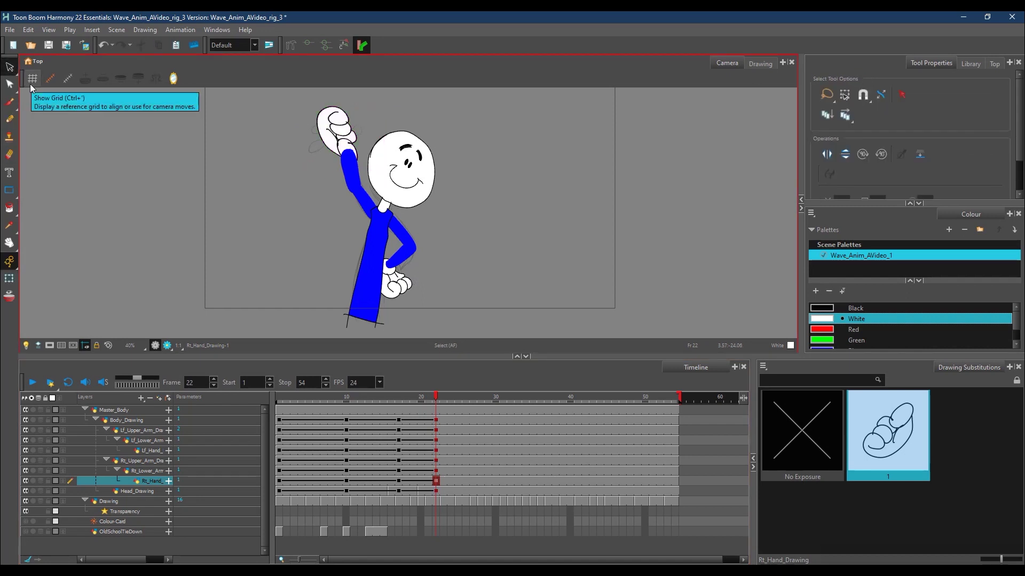
click(439, 480)
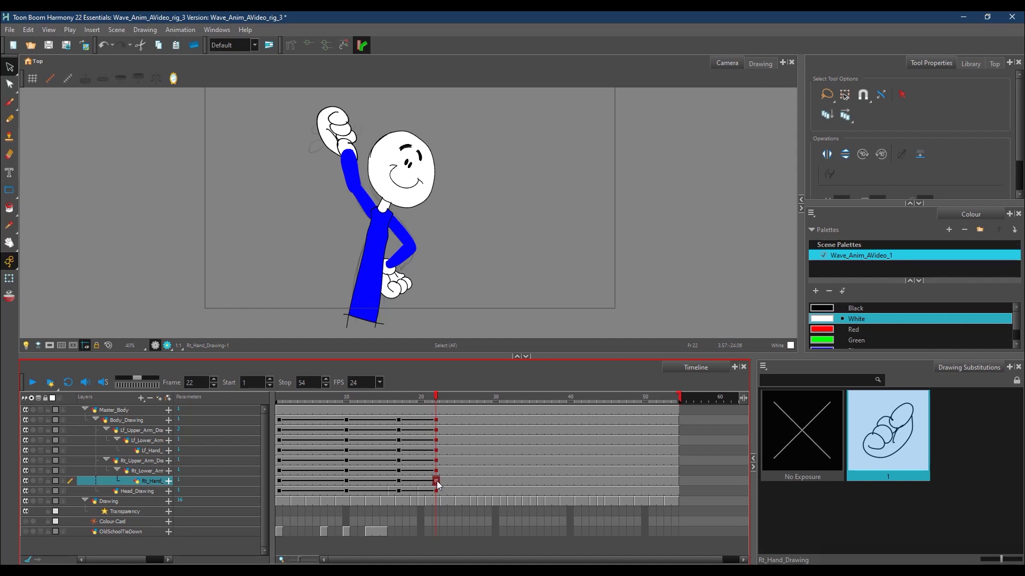
right_click(437, 482)
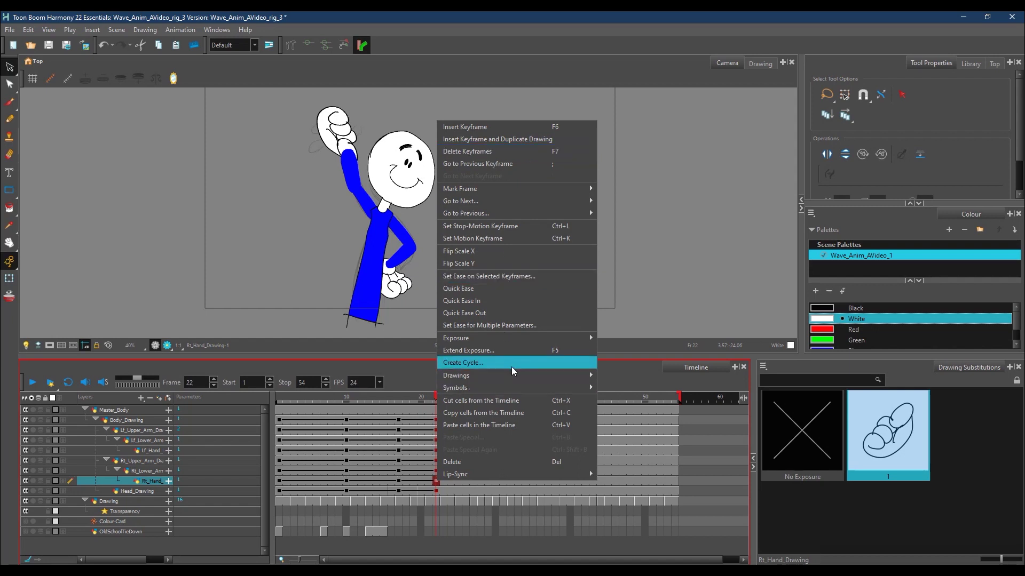
mouse_move(507, 340)
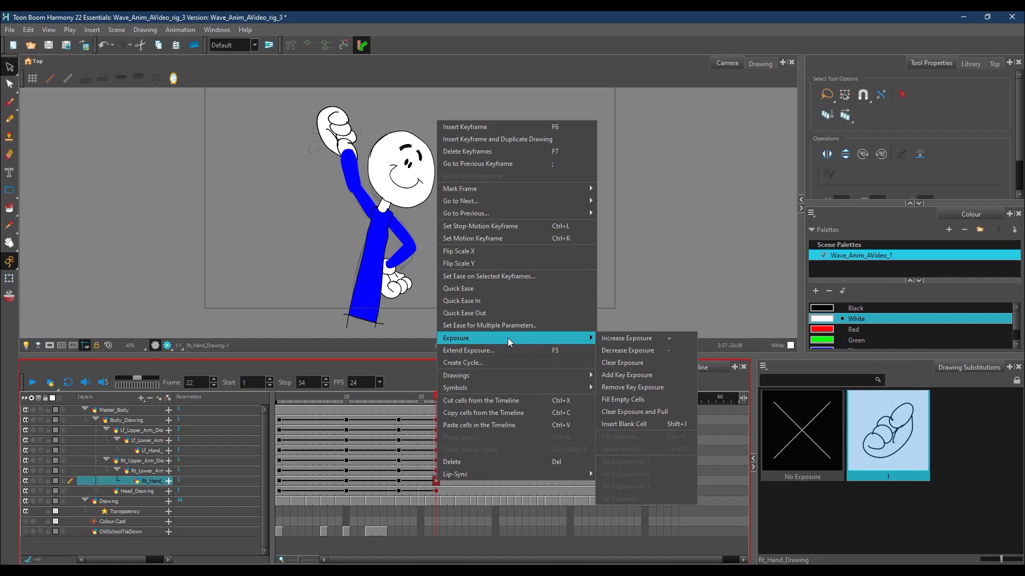
click(655, 376)
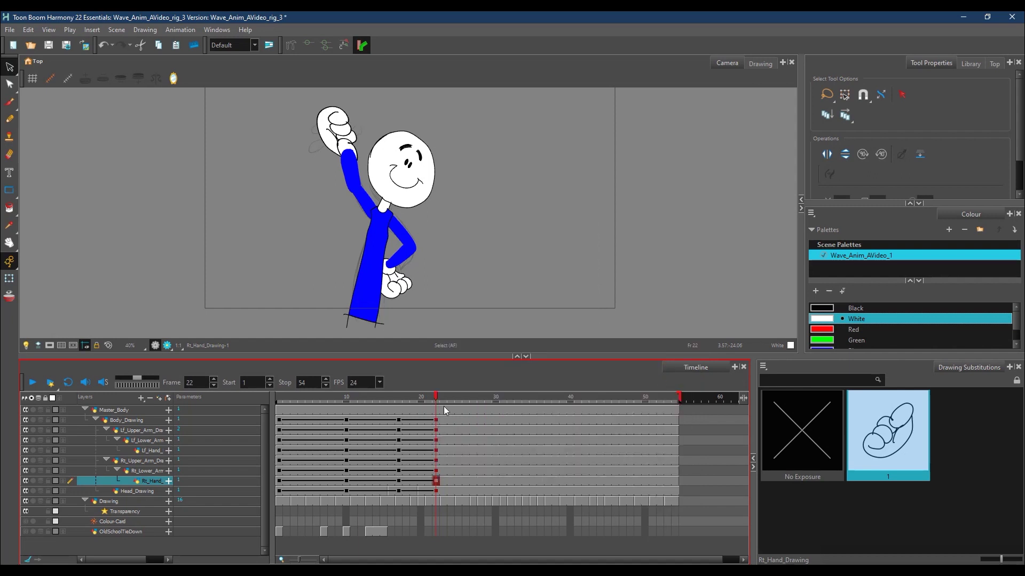
mouse_move(436, 401)
mouse_down()
mouse_move(423, 400)
mouse_move(443, 400)
mouse_move(433, 401)
mouse_up()
click(624, 480)
click(442, 487)
click(439, 483)
click(919, 488)
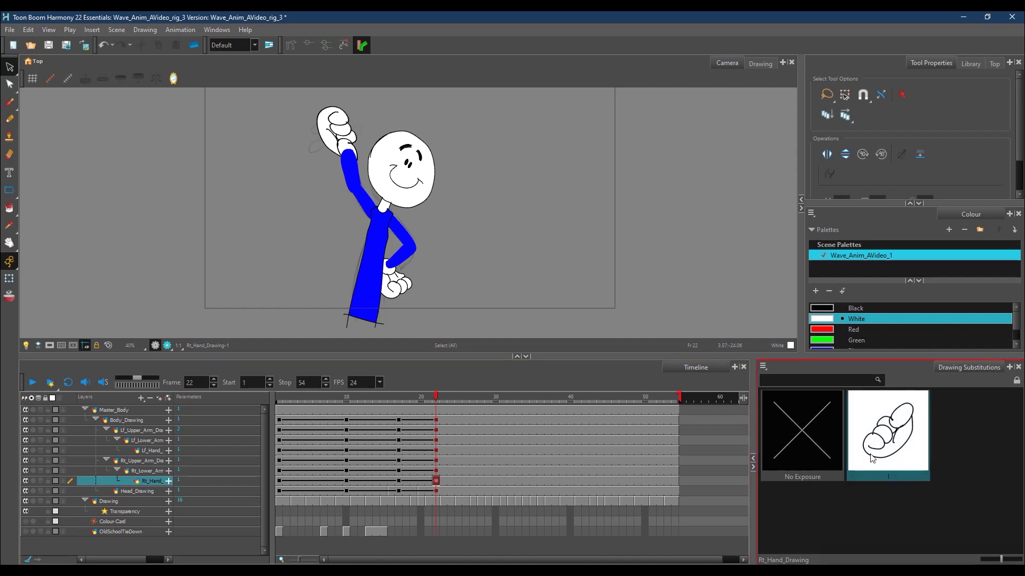
click(532, 488)
click(468, 483)
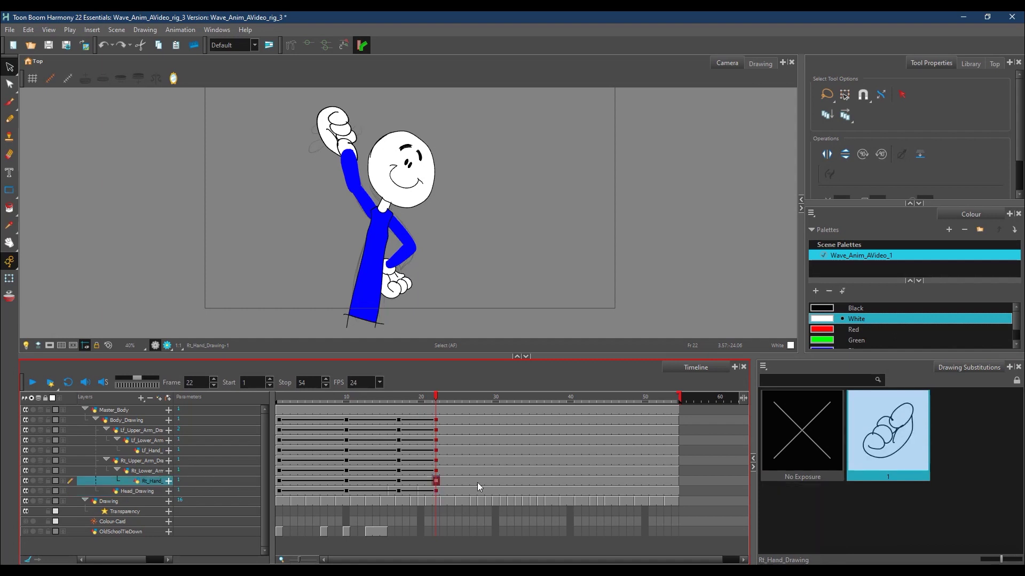
Step: Add a key exposure to the Rt_Hand_Drawing cell on frame 22 and clear the hand's exposure from that frame on
right_click(433, 481)
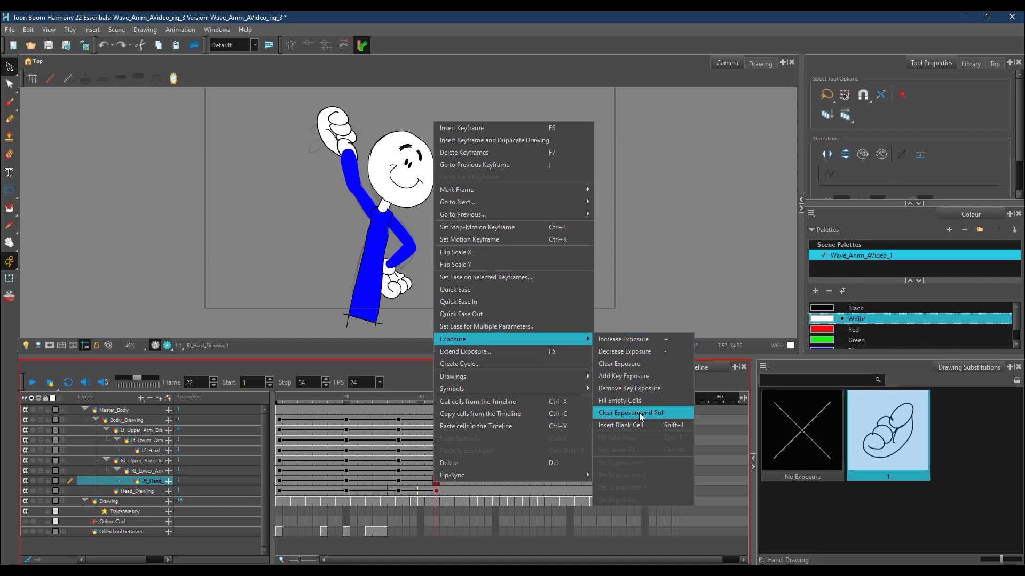
click(639, 377)
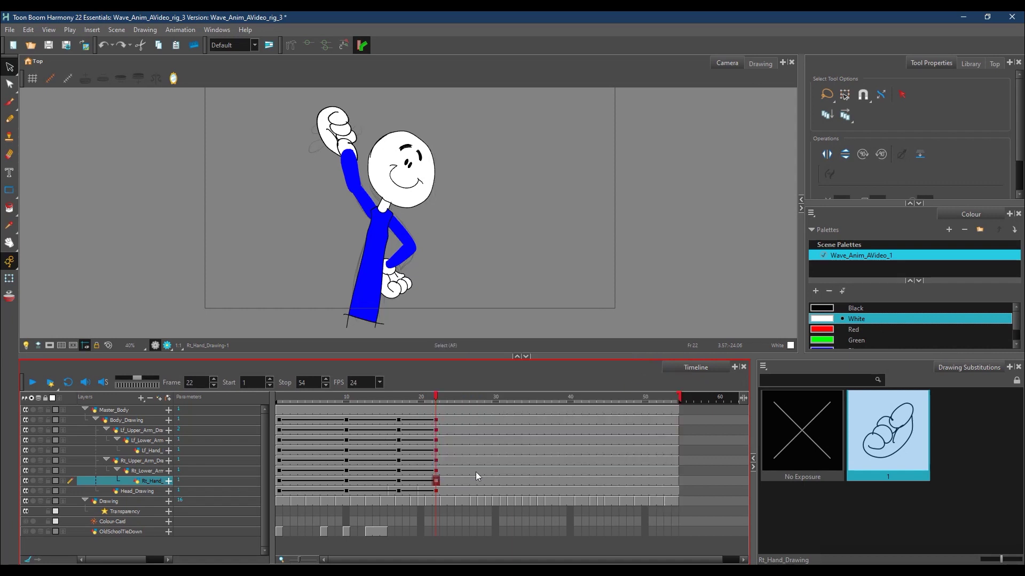
right_click(438, 479)
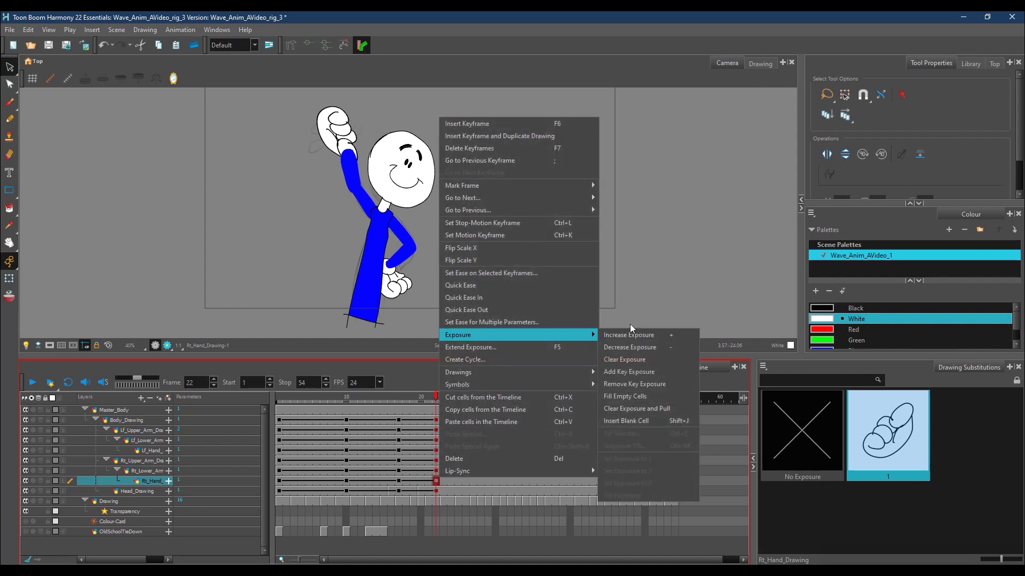
click(640, 363)
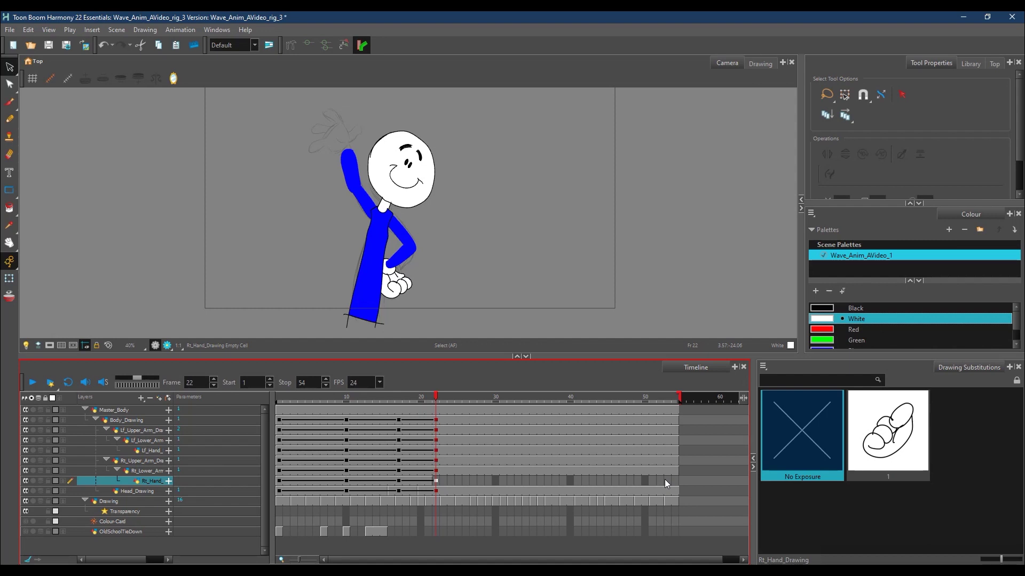
Step: Trace the sketched open waving hand with the Pencil in Black on Rt_Hand_Drawing at frame 22, closing the outline at the wrist
click(10, 120)
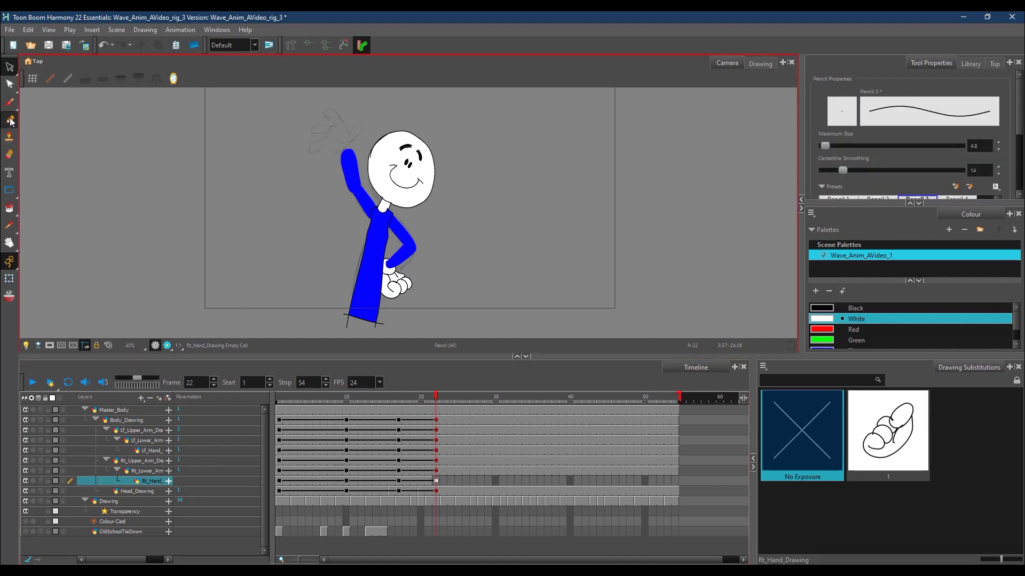
drag(330, 108, 333, 123)
key(ctrl+z)
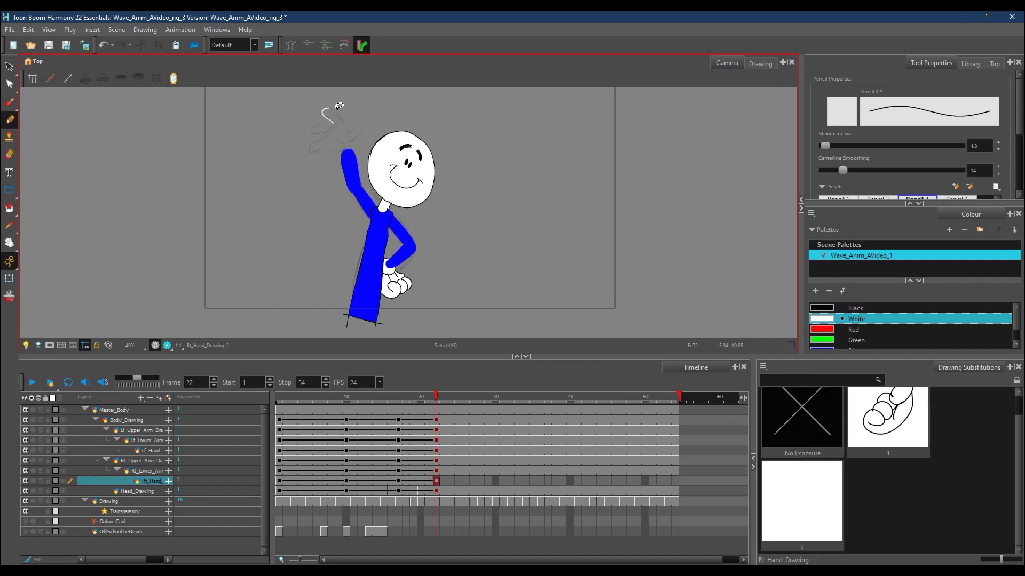
click(866, 308)
mouse_move(329, 110)
mouse_down()
mouse_move(332, 121)
mouse_move(311, 133)
mouse_move(327, 138)
mouse_move(309, 147)
mouse_move(346, 151)
mouse_up()
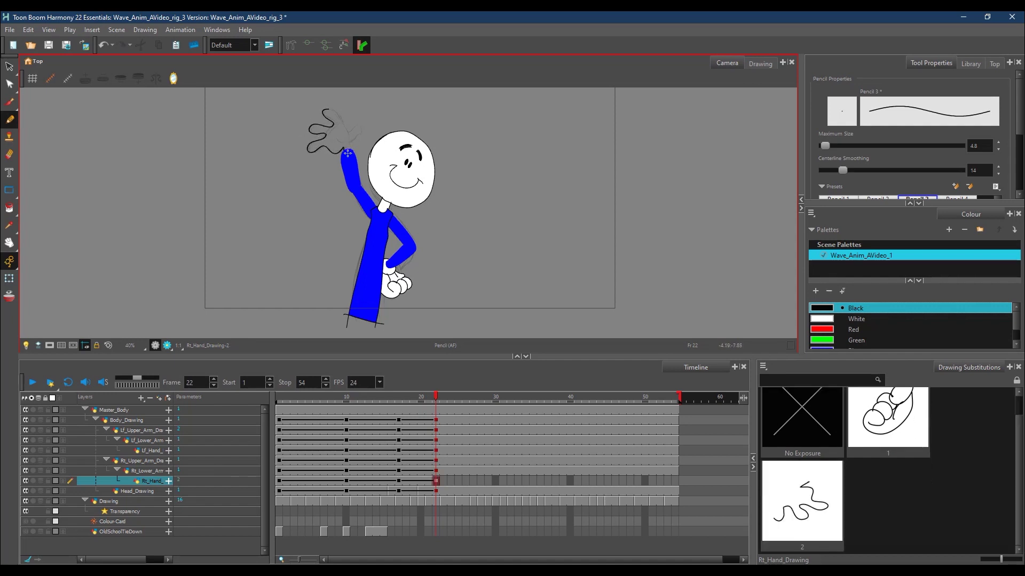
mouse_move(348, 145)
mouse_down()
mouse_move(360, 131)
mouse_move(349, 132)
mouse_up()
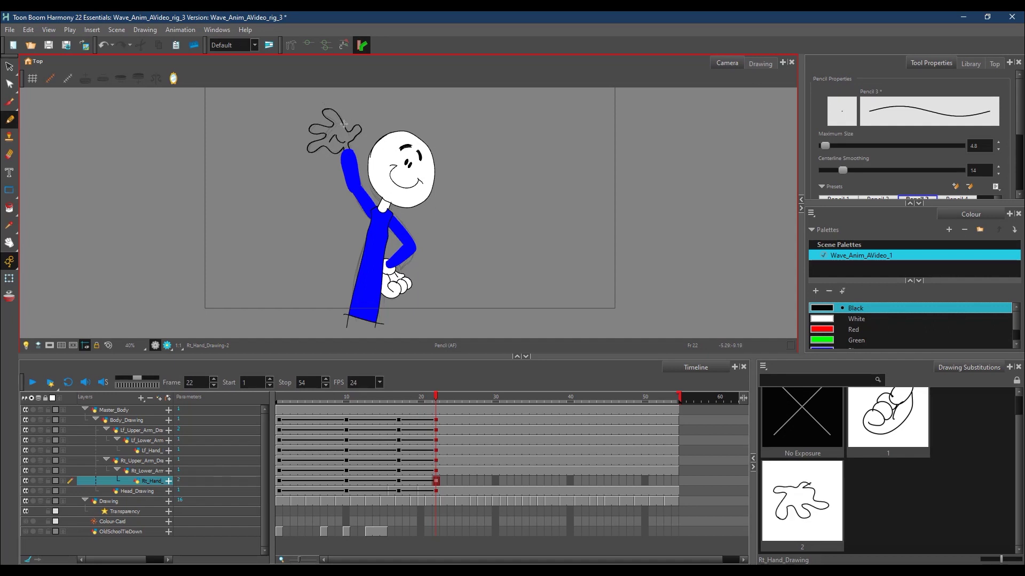
Step: Paint the palm and fingers of the new waving hand White on frame 22
click(9, 208)
click(868, 319)
click(339, 121)
click(327, 143)
click(358, 134)
click(328, 136)
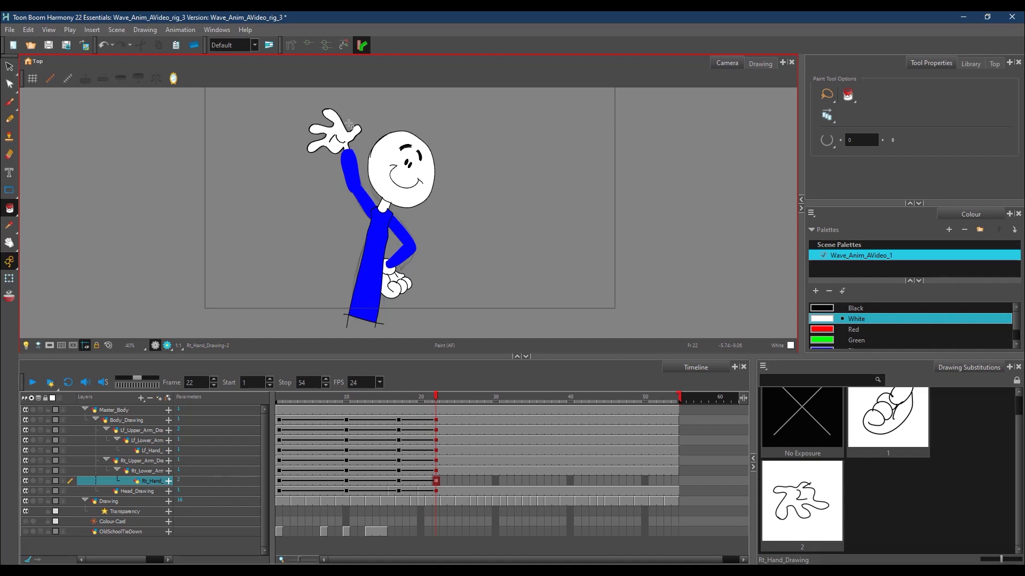
Step: Fill the empty Rt_Hand_Drawing cells from frame 22 to frame 54 with the waving hand drawing
click(443, 401)
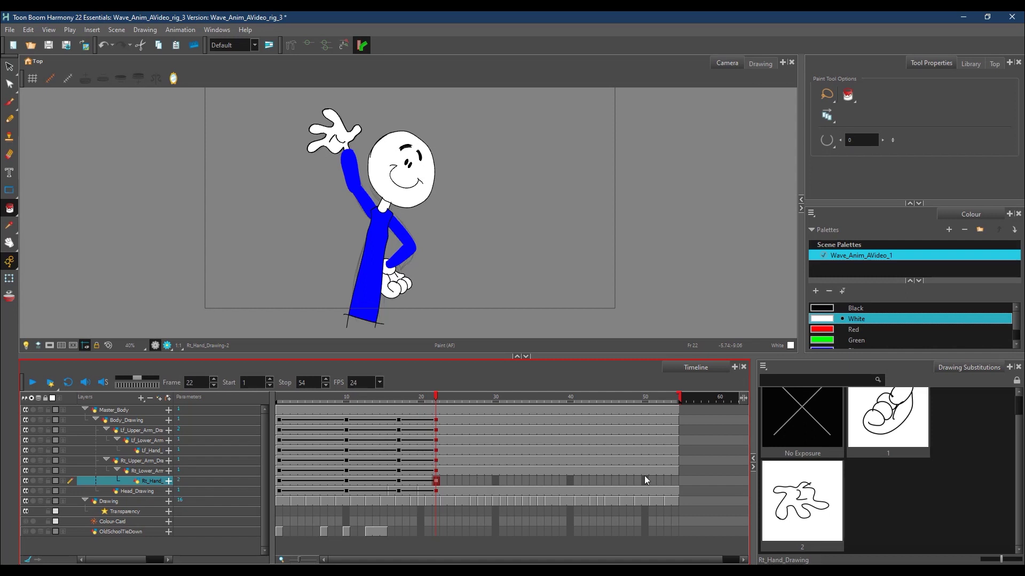
shift+click(675, 481)
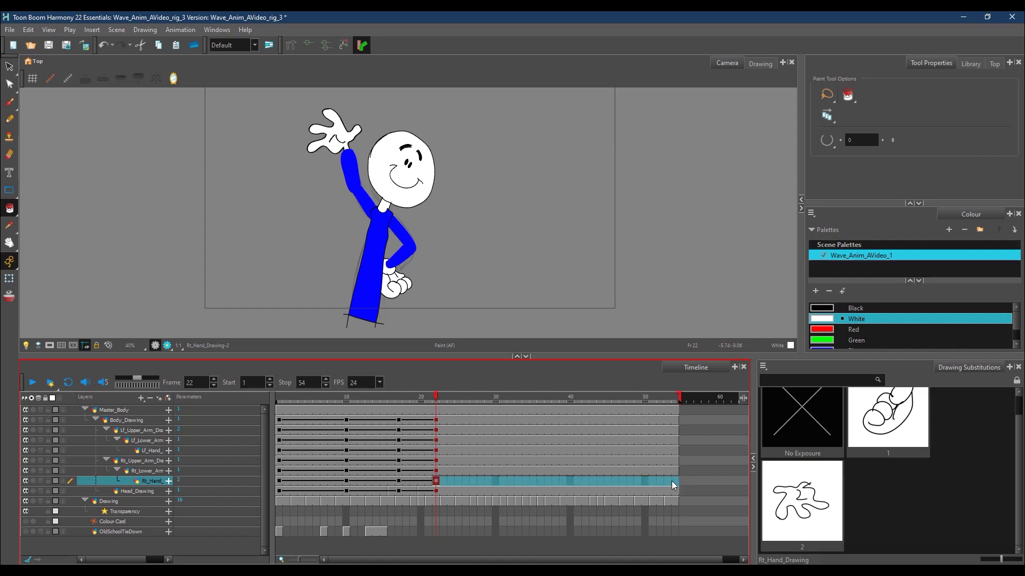
right_click(674, 478)
mouse_move(724, 334)
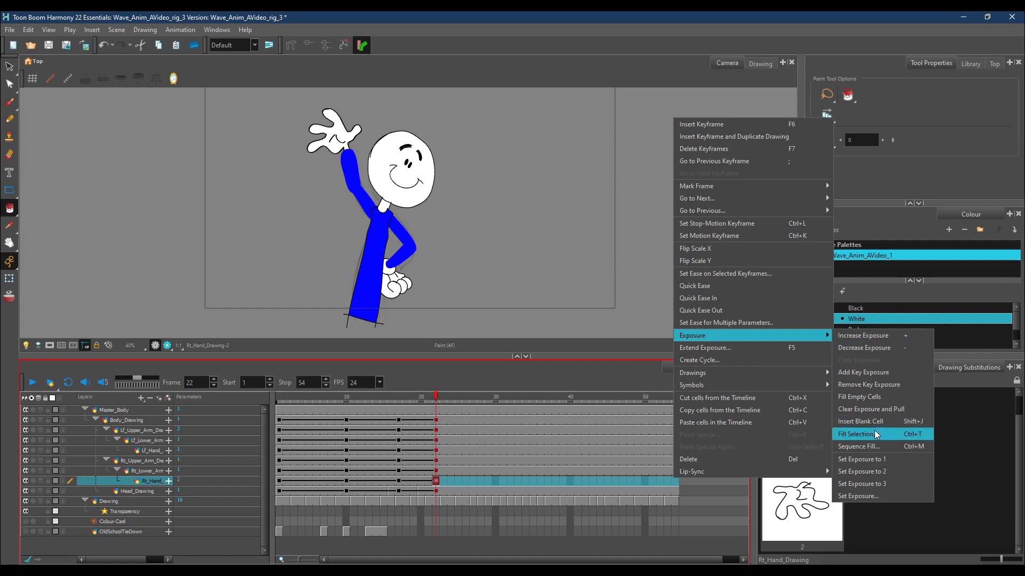
click(870, 397)
Step: Scrub through the frames between 17 and 22 to check the in-between positions of the right arm and hand
drag(435, 397, 396, 416)
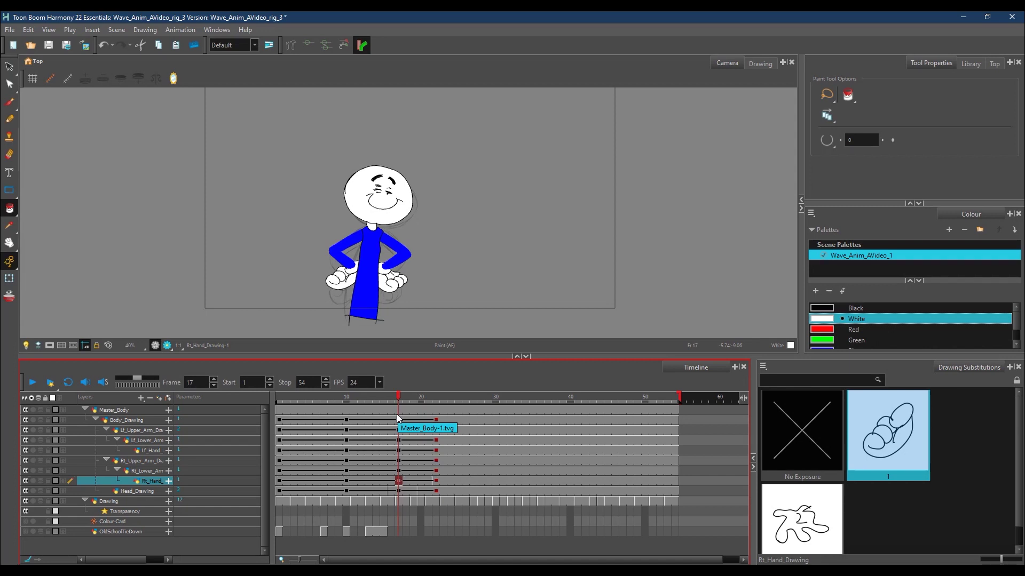
click(404, 396)
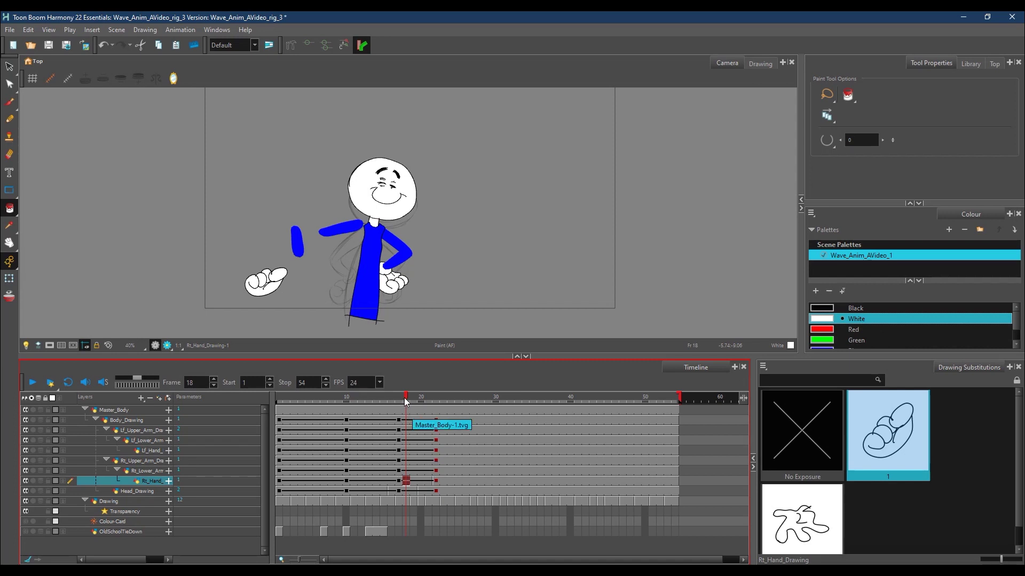
click(418, 398)
drag(418, 398, 405, 430)
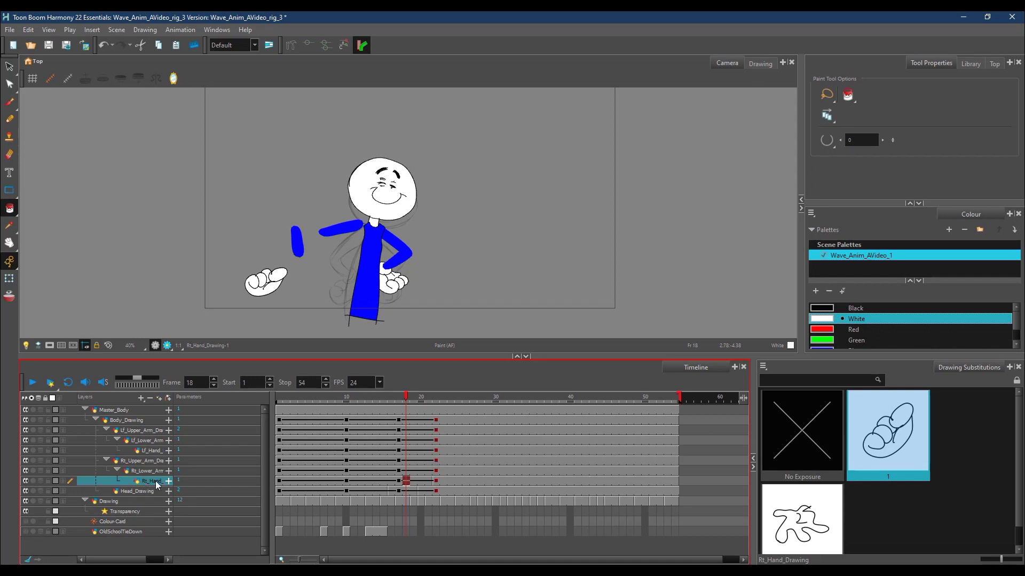
click(436, 480)
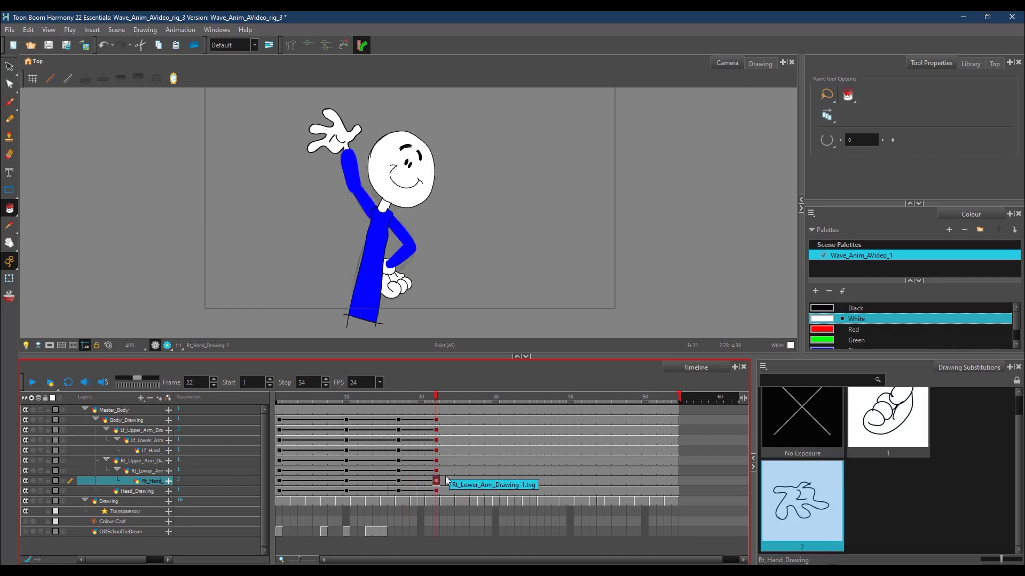
key(Delete)
key(ctrl+z)
Step: Move the right lower arm with its hand back onto the end of the upper arm on frame 18, with the pivot at the elbow
click(405, 480)
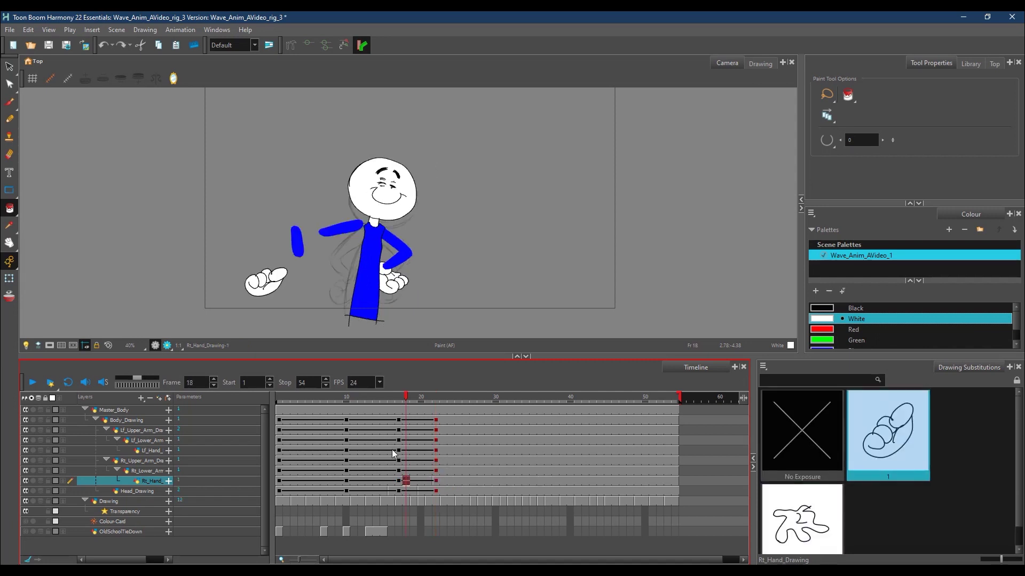
click(144, 471)
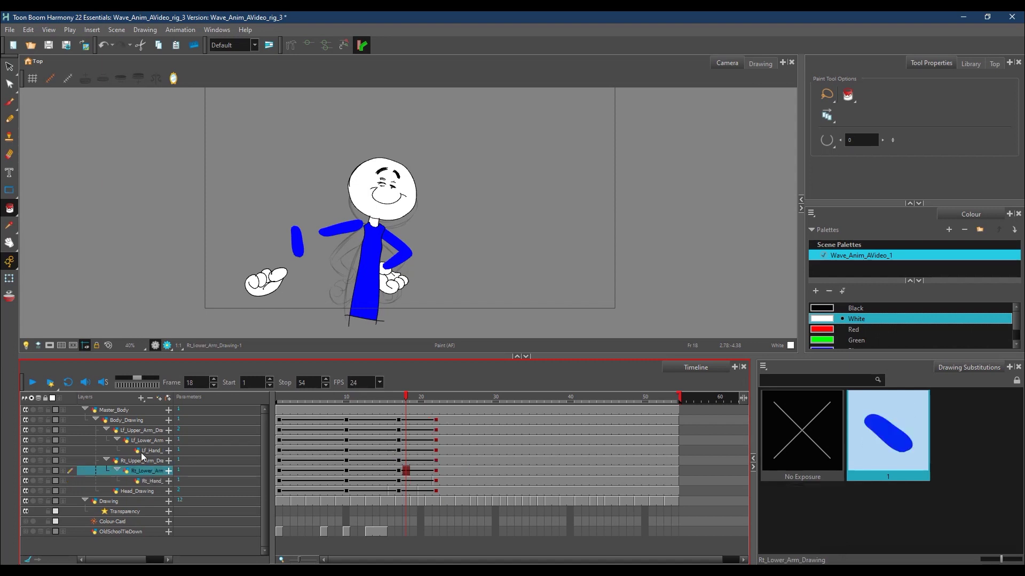
click(9, 278)
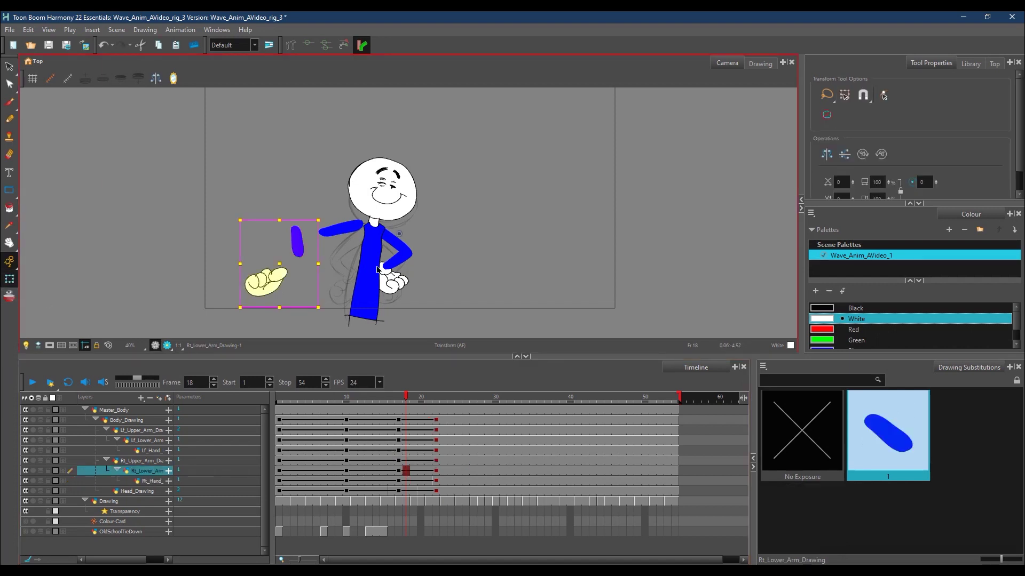
click(399, 233)
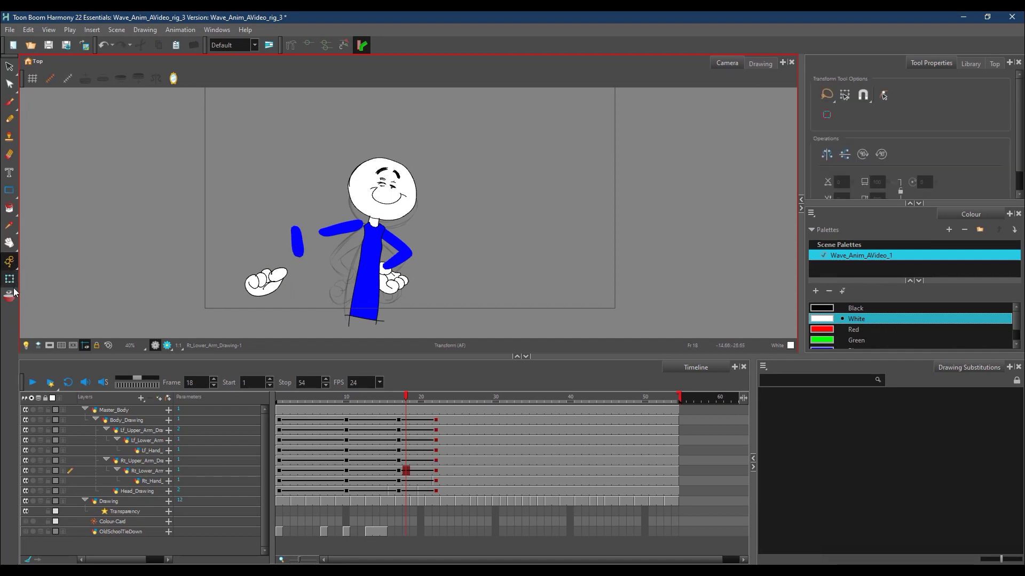
click(297, 241)
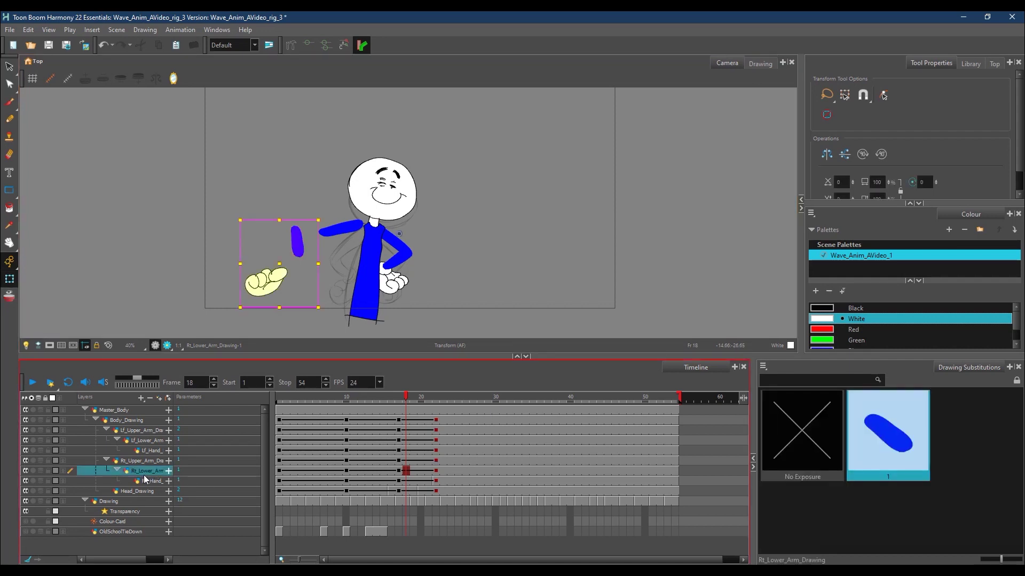
drag(399, 233, 329, 251)
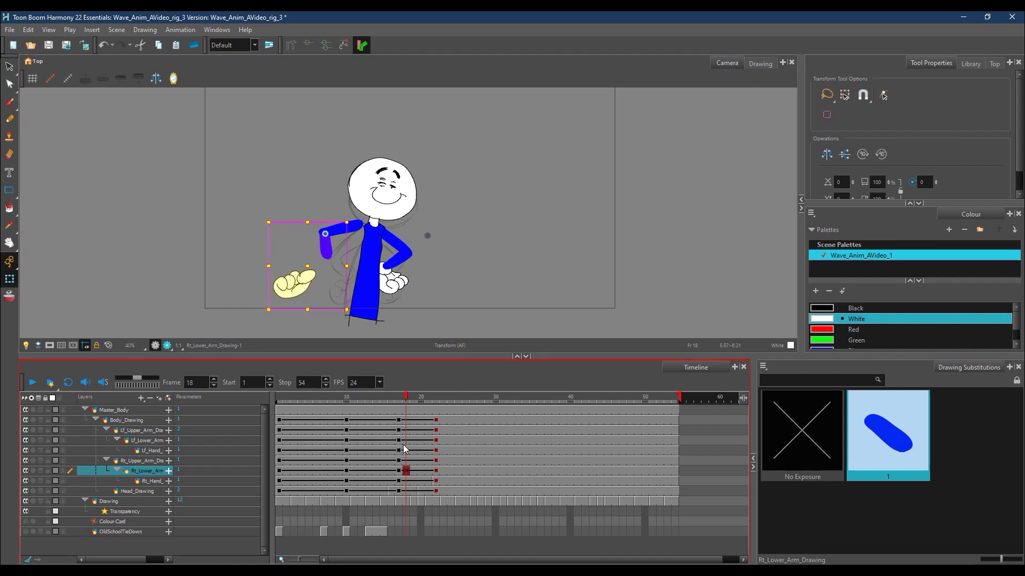
Step: Attach the right hand to the wrist on frame 18 and rotate it counterclockwise about the wrist until the fingers point down
click(153, 481)
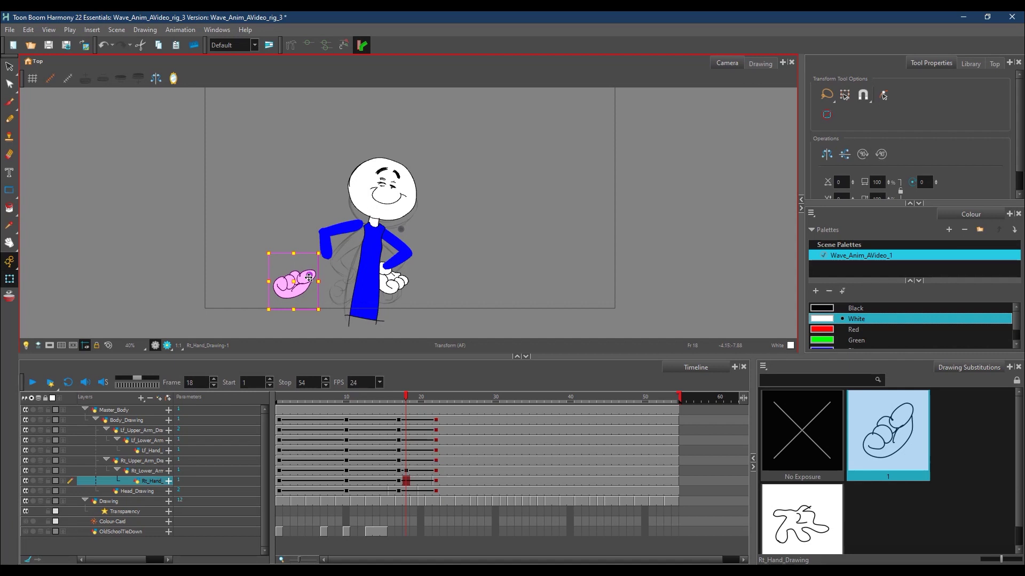
click(328, 269)
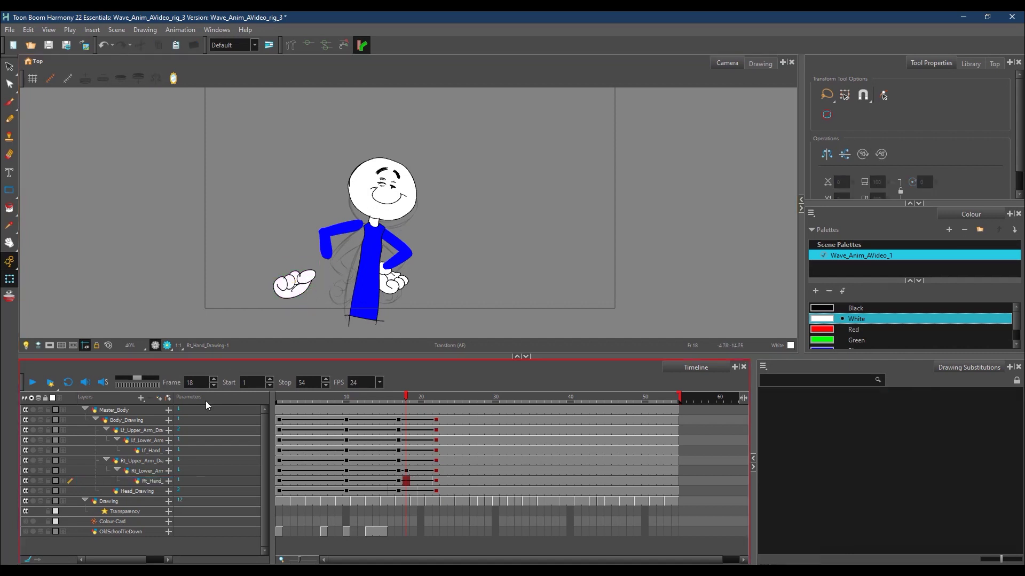
click(150, 482)
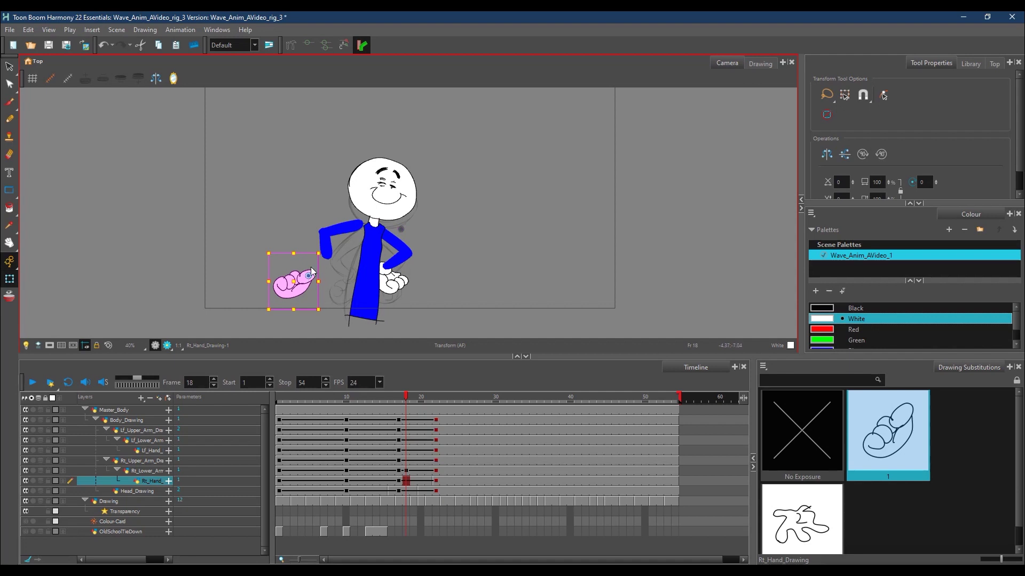
drag(300, 290, 354, 248)
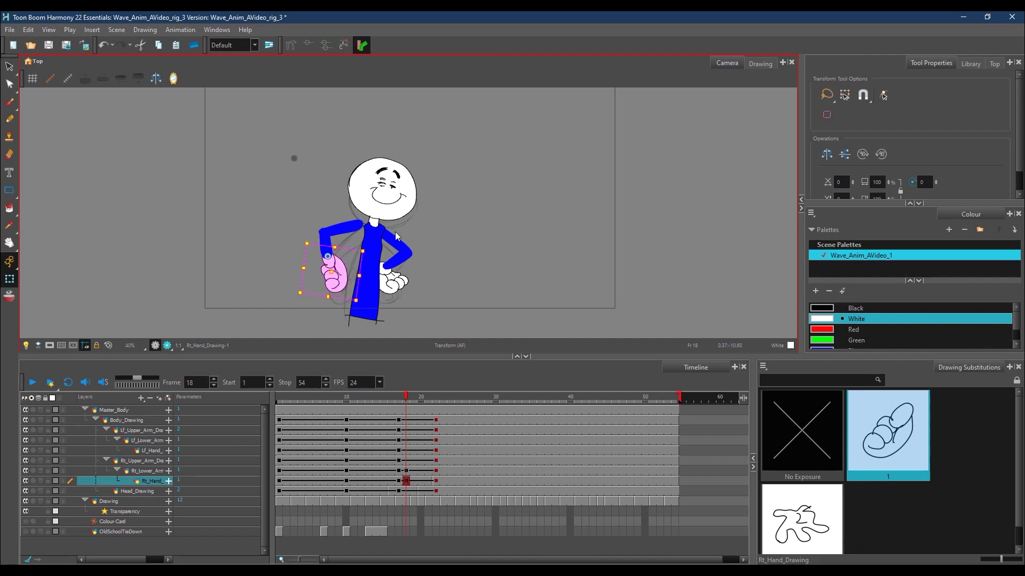
Step: Rotate the right upper arm slightly counterclockwise about the shoulder on frame 18, bringing the hand in toward the hip like the sketch
click(405, 460)
click(149, 461)
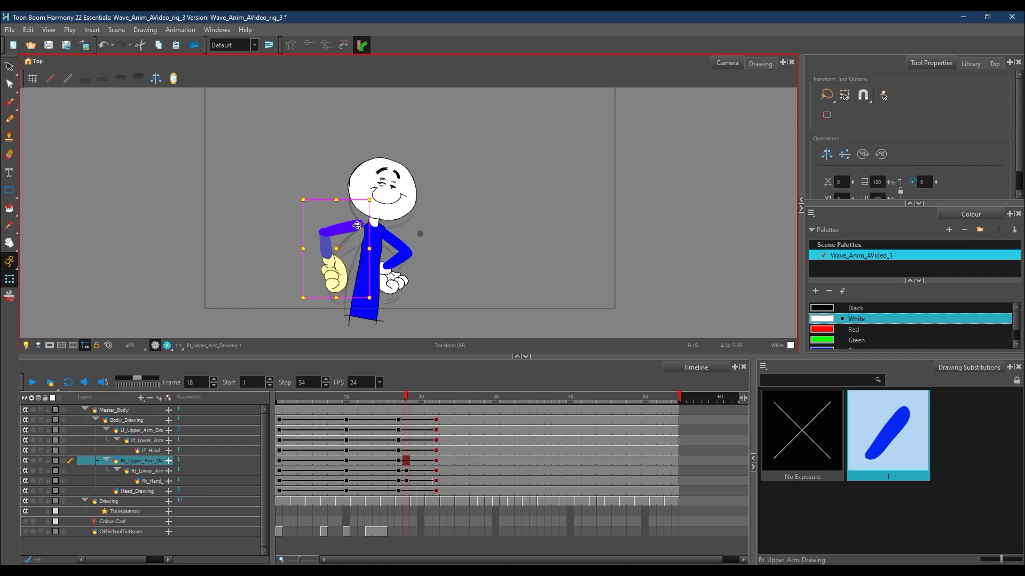
click(359, 257)
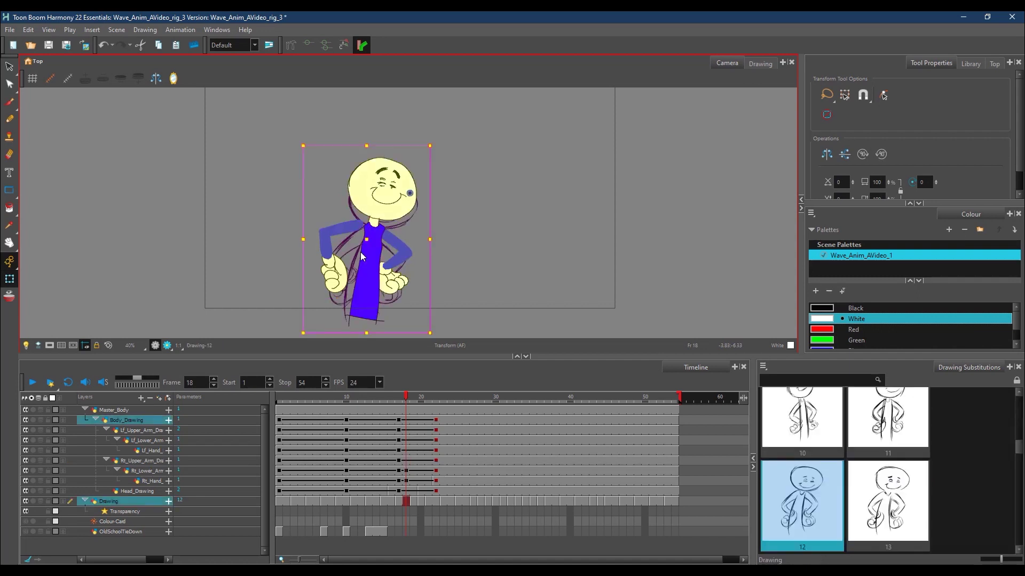
click(131, 501)
click(145, 460)
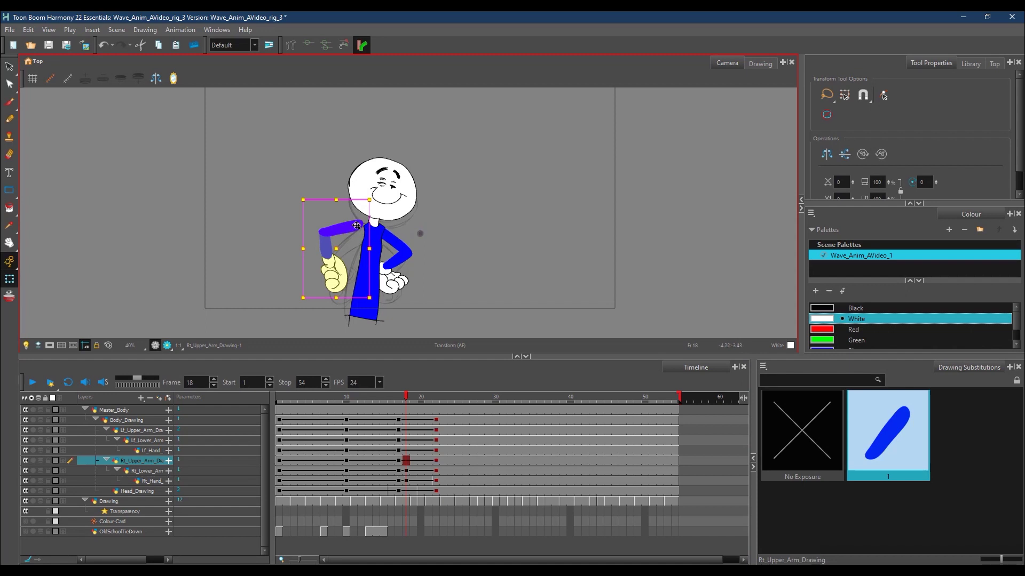
drag(375, 307, 403, 293)
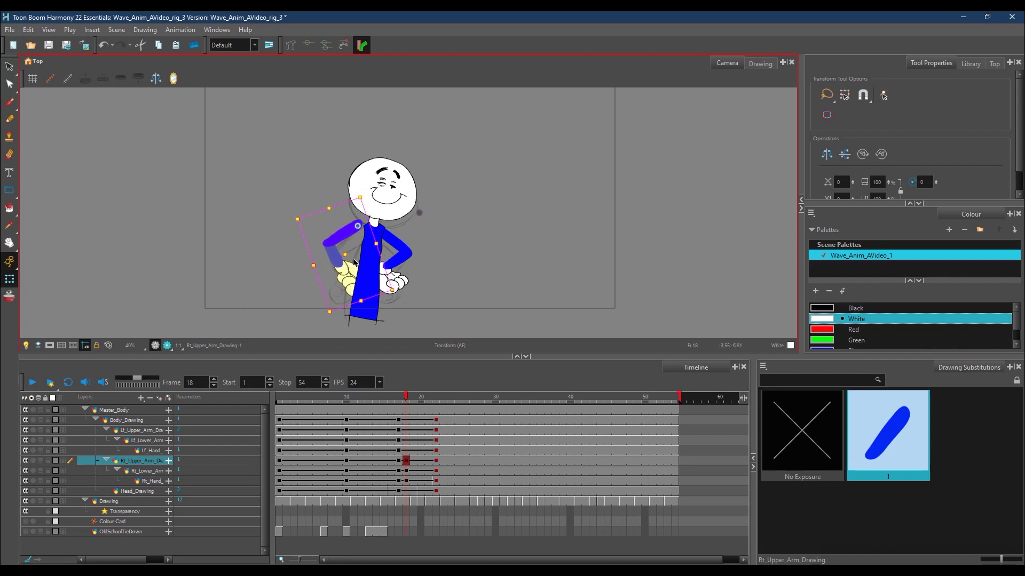
click(353, 264)
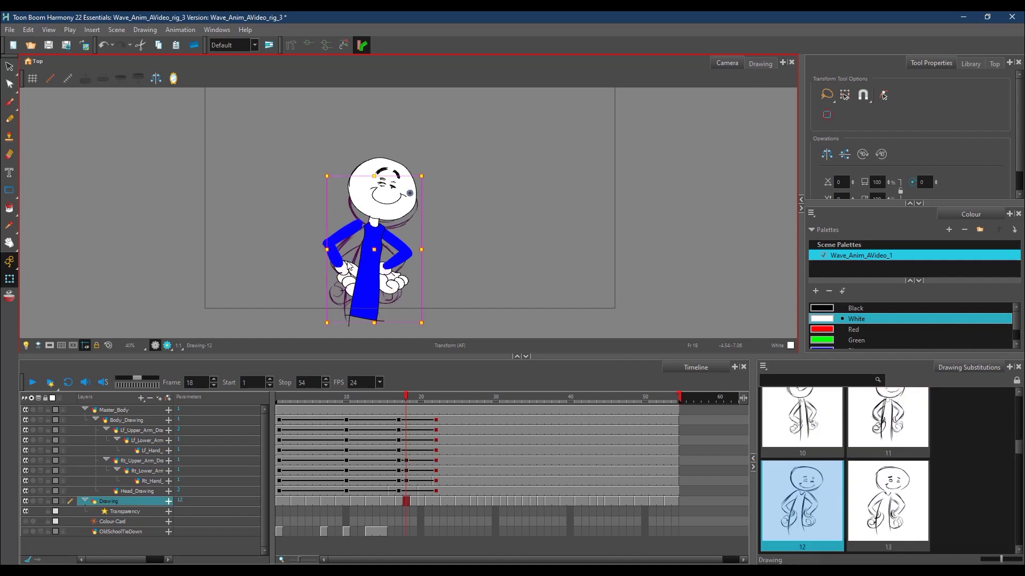
click(145, 462)
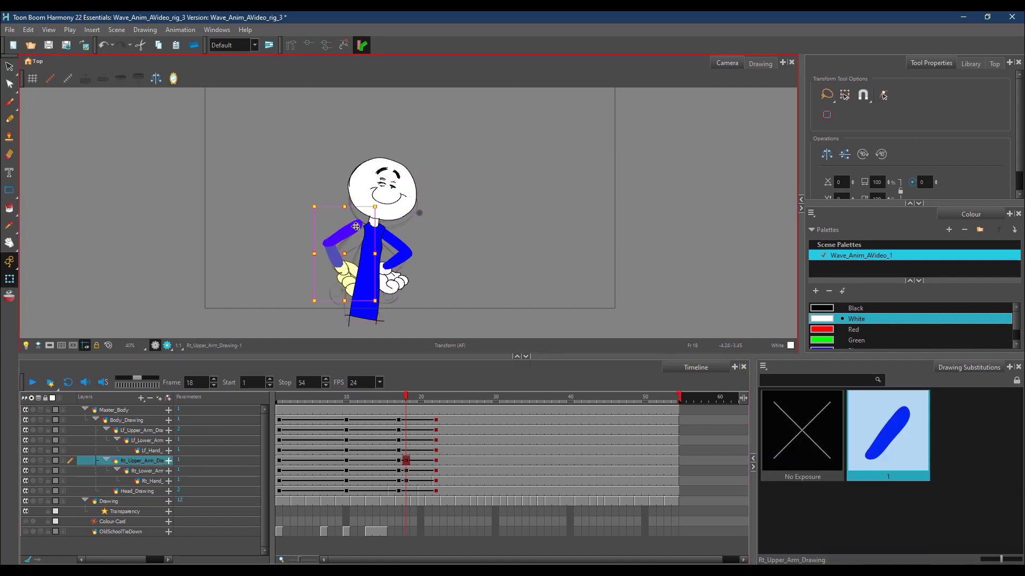
drag(347, 237, 353, 245)
Step: Move the right upper arm onto the shoulder on frame 19, place its pivot at the shoulder, and rotate it counterclockwise to match the sketch
drag(411, 400, 412, 399)
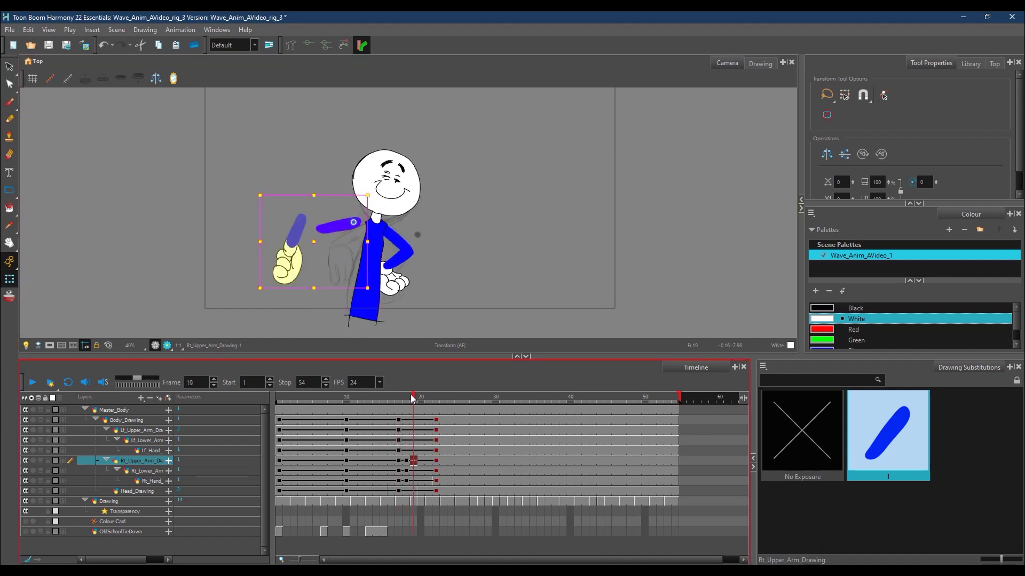
click(343, 246)
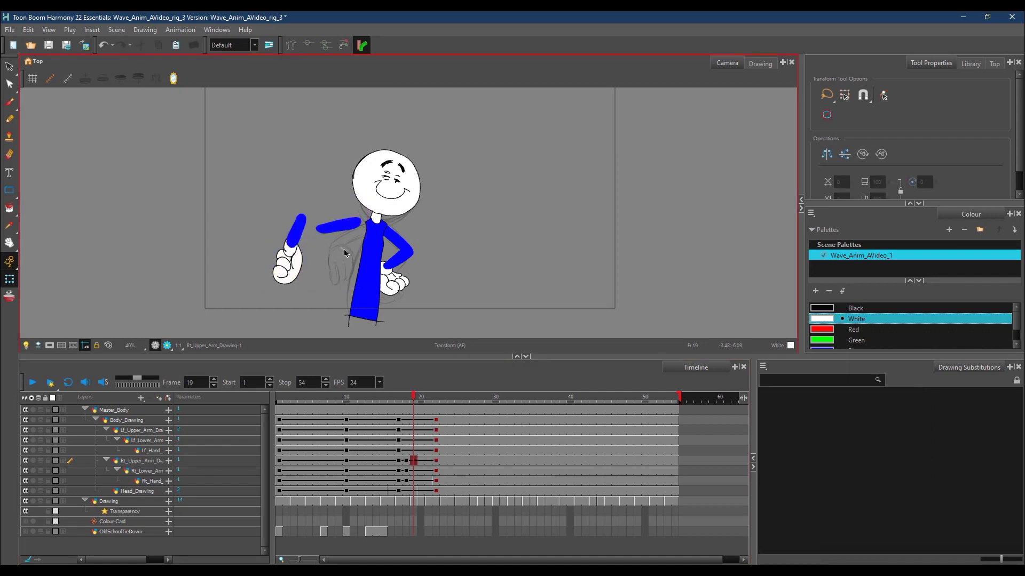
click(129, 461)
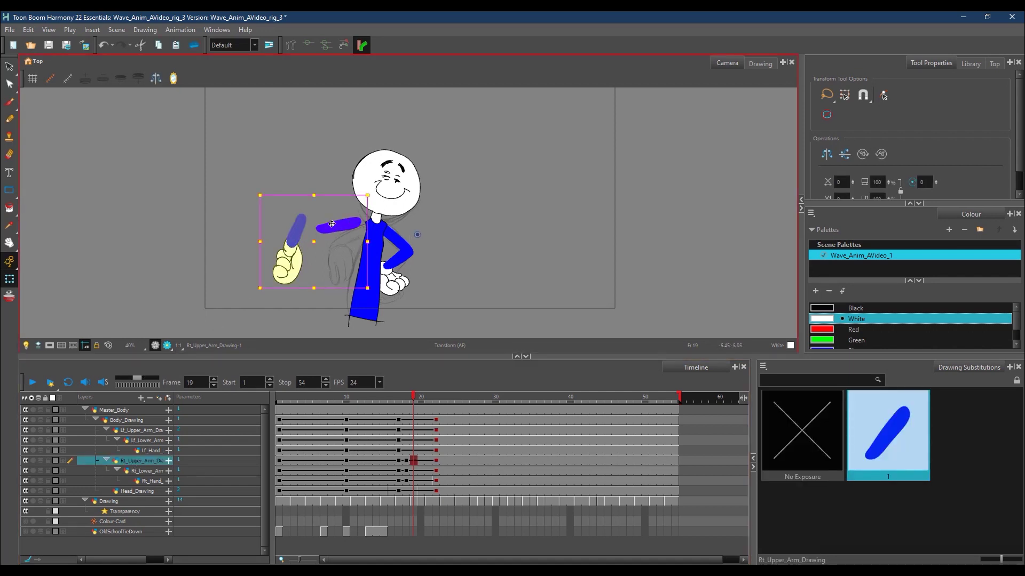
drag(341, 229, 351, 237)
drag(427, 244, 367, 232)
drag(387, 302, 400, 296)
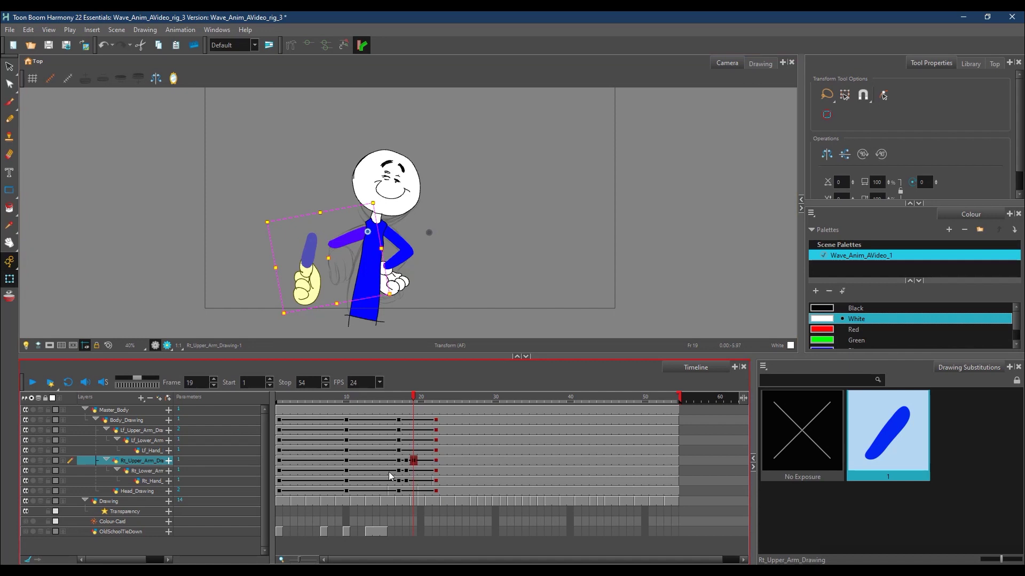
Step: Attach the right lower arm with its hand to the elbow on frame 19 and rotate it counterclockwise about the elbow toward the hip
click(146, 471)
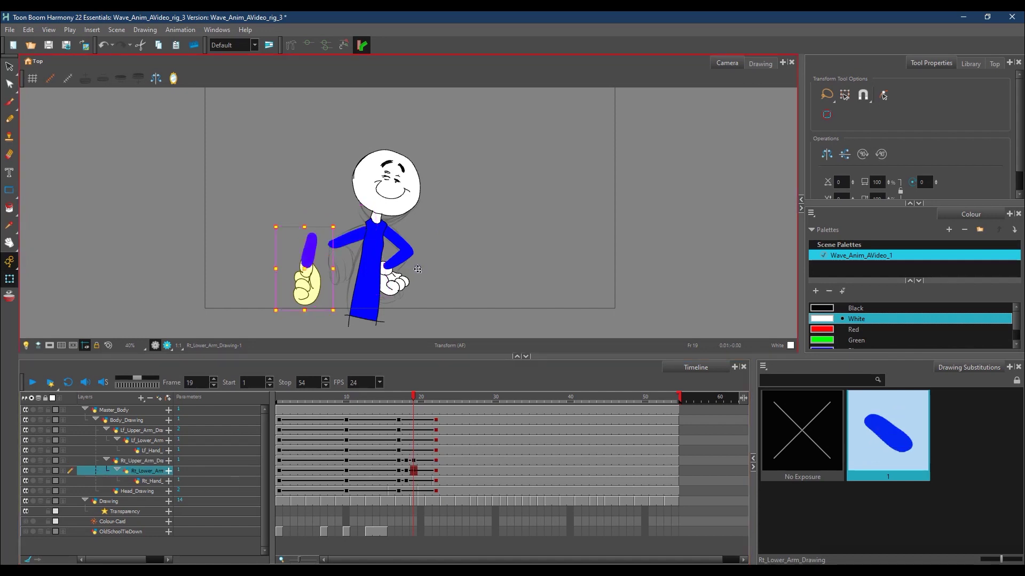
drag(311, 258, 332, 266)
drag(358, 322, 390, 305)
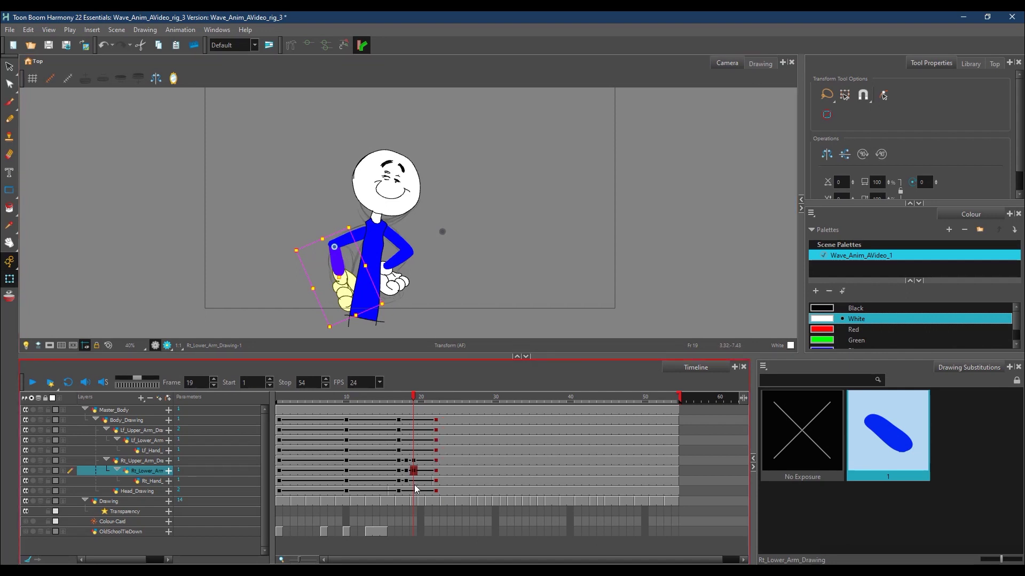
Step: Nudge the right hand slightly upward on frame 19 so it sits against the wrist
click(155, 481)
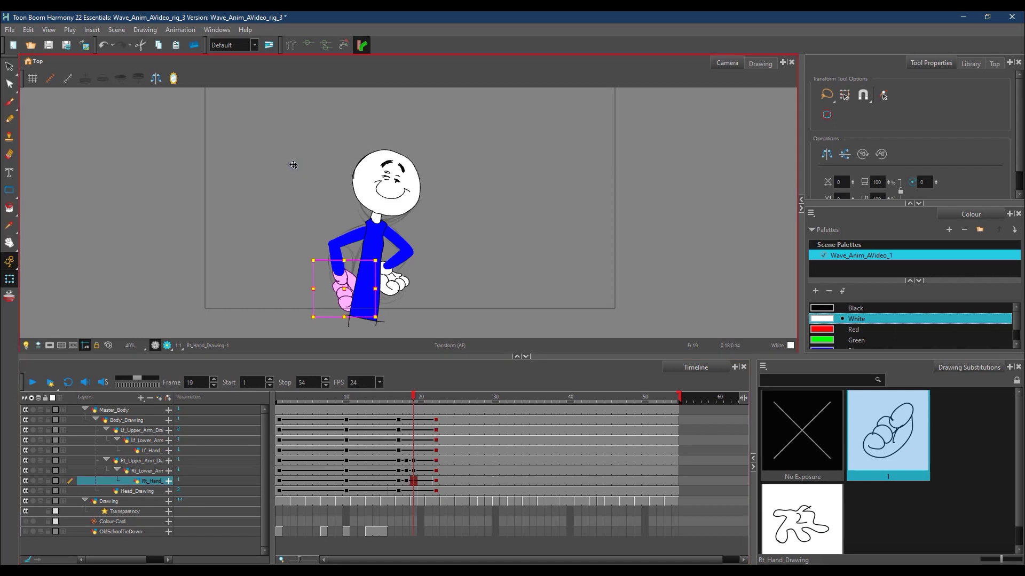
click(358, 292)
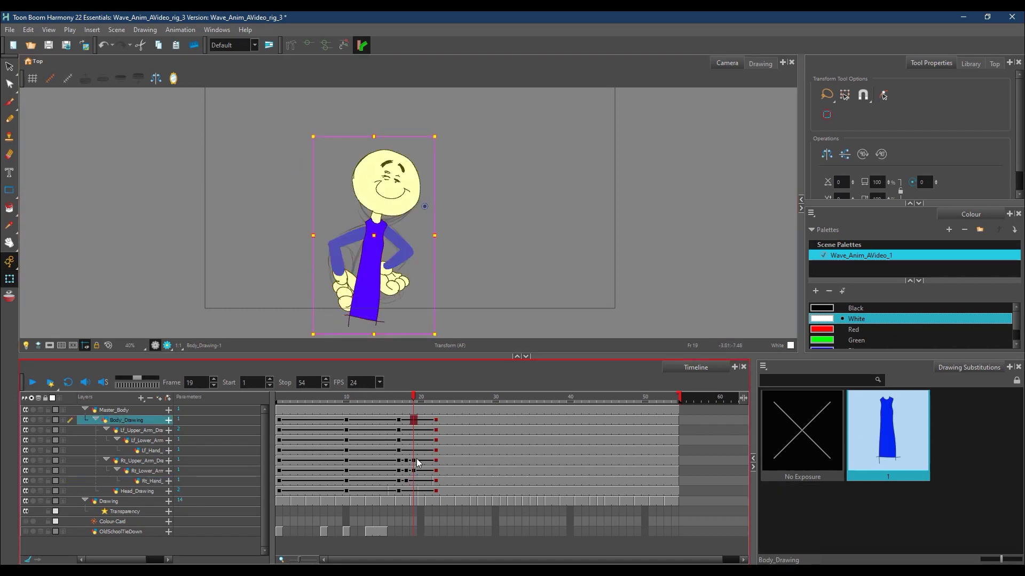
click(412, 480)
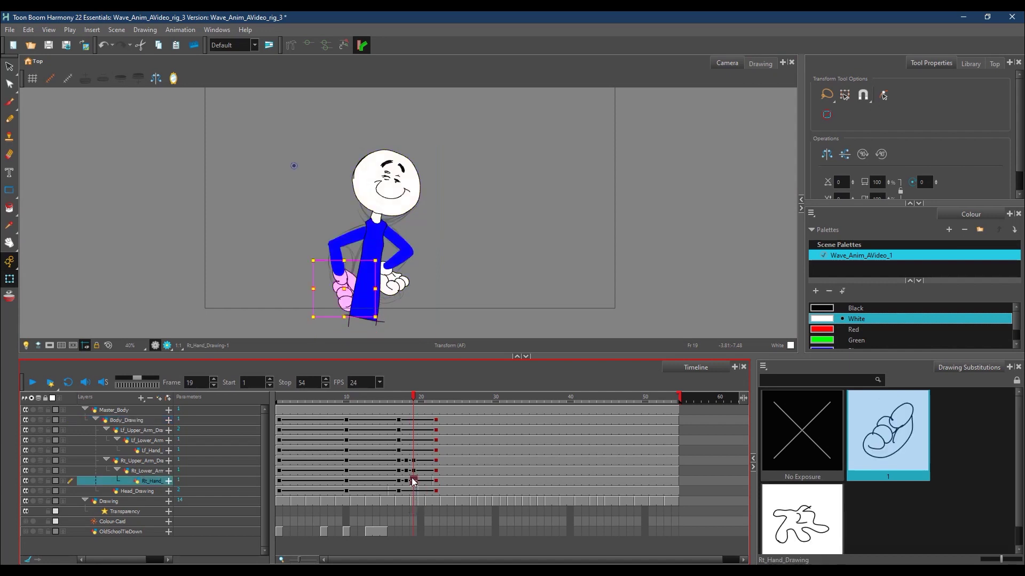
mouse_move(416, 403)
mouse_down()
mouse_move(423, 396)
mouse_move(389, 405)
mouse_move(441, 401)
mouse_move(420, 402)
mouse_up()
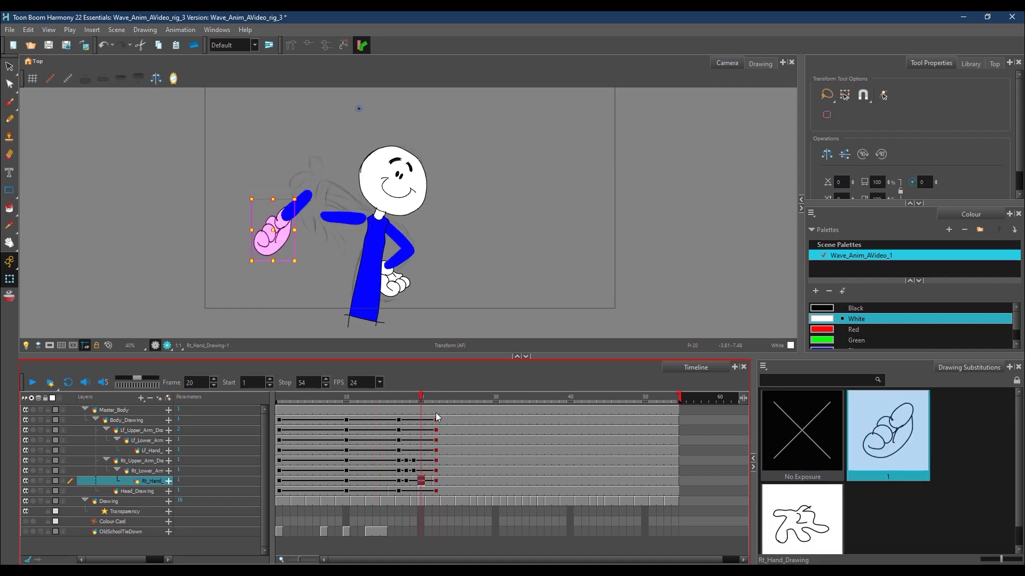
key(comma)
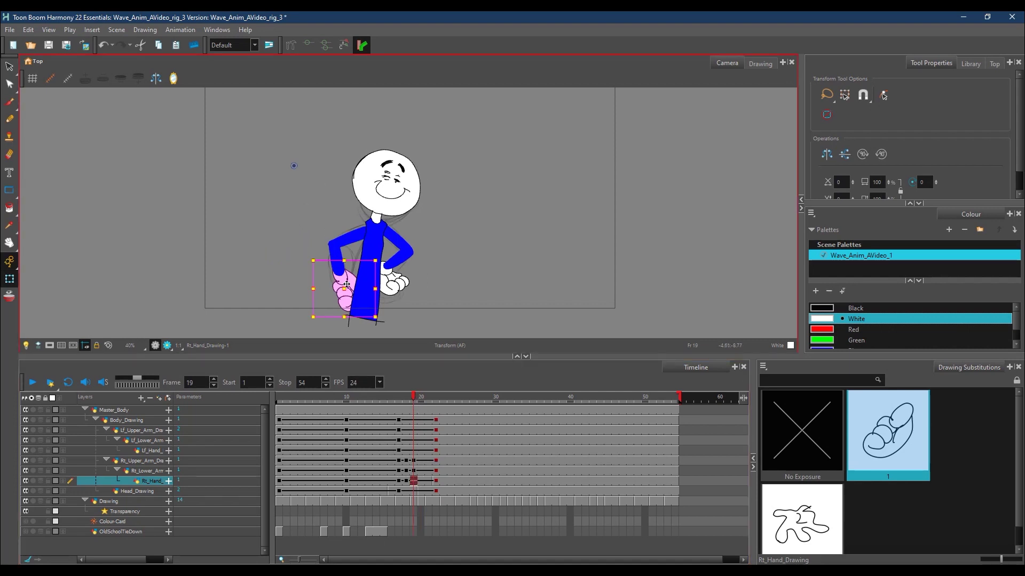
drag(346, 283, 345, 280)
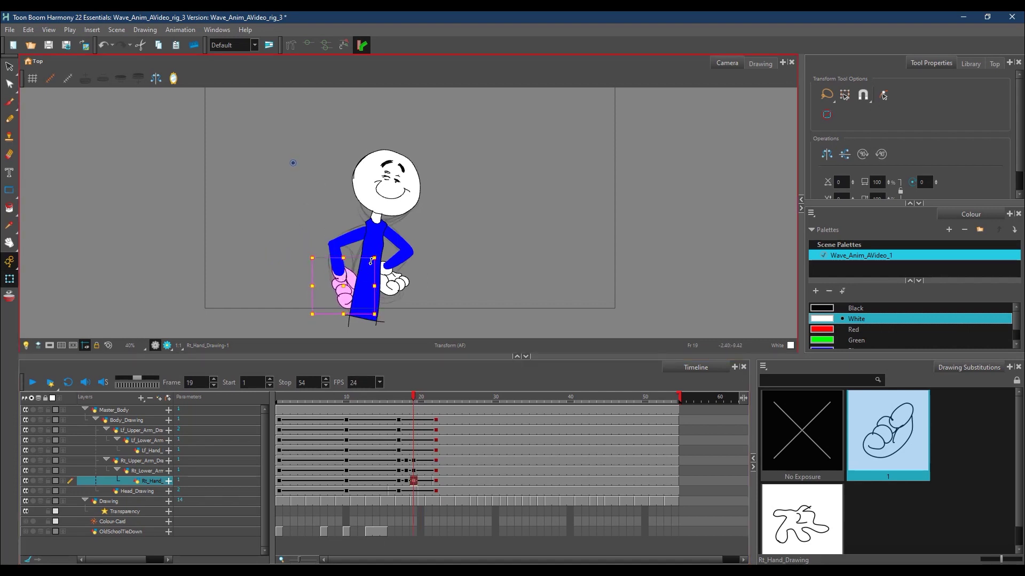
Step: Move the right upper arm onto the shoulder on frame 20 and rotate it clockwise about the shoulder to raise the elbow
click(421, 399)
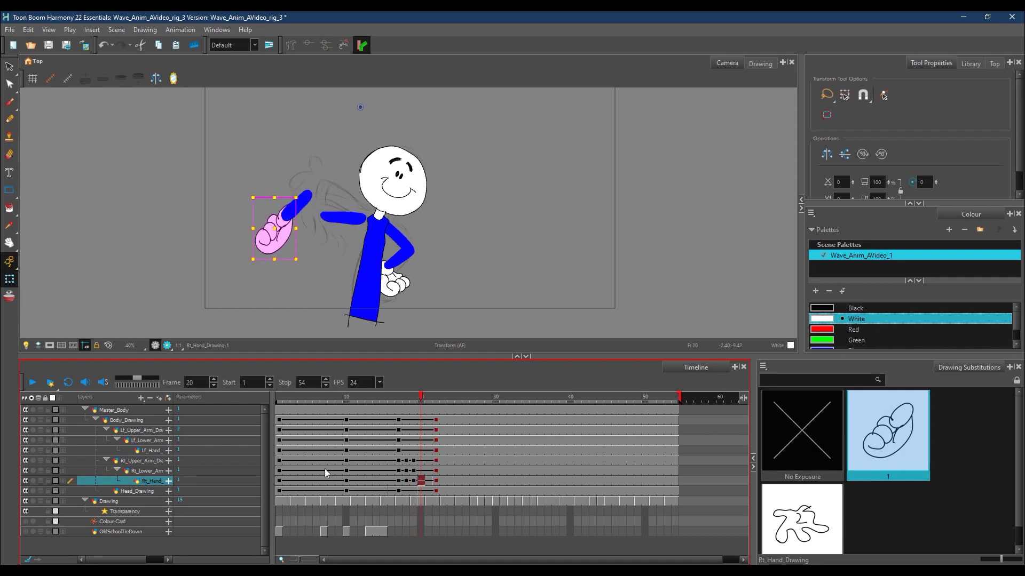
click(143, 460)
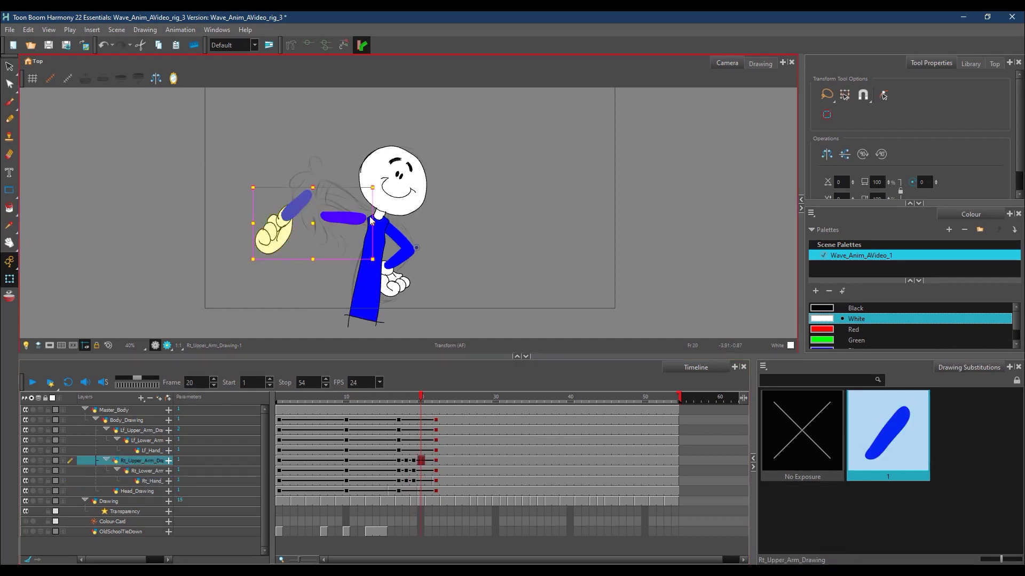
drag(352, 219, 357, 226)
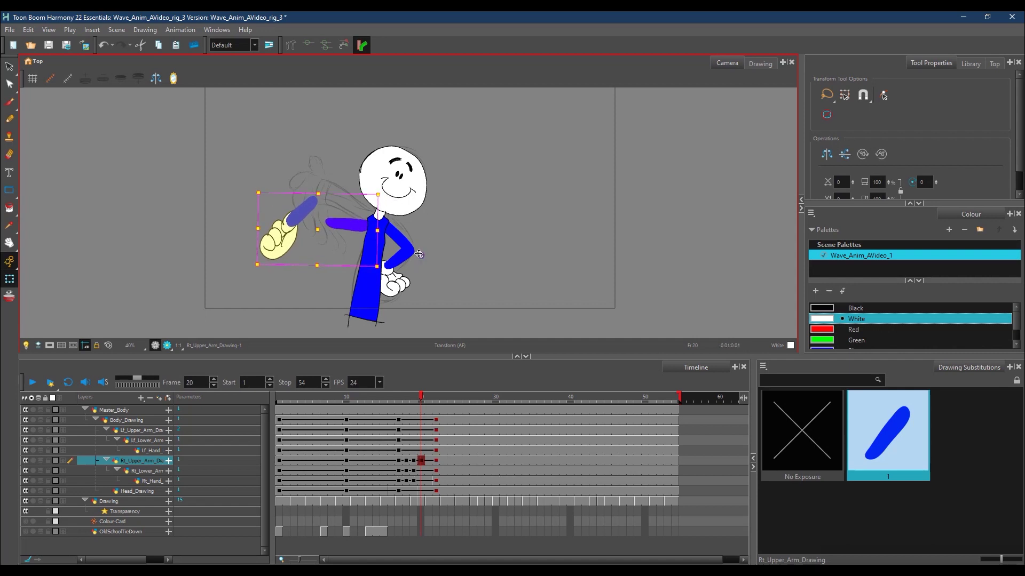
drag(386, 187, 398, 200)
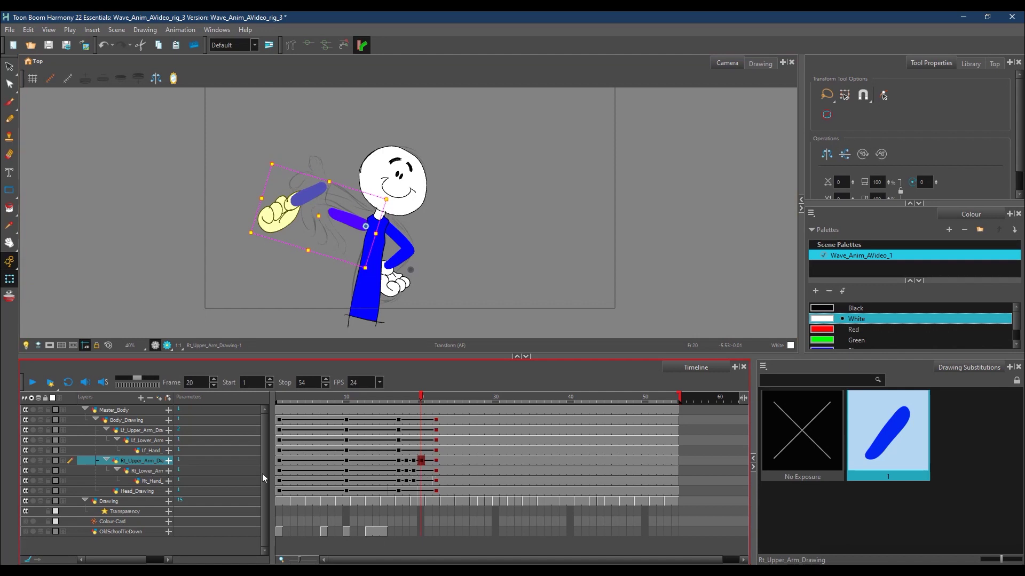
Step: Attach the right lower arm at the elbow on frame 20, rotated clockwise nearly in line with the upper arm, and tilt the hand slightly counterclockwise
click(150, 470)
drag(314, 194, 365, 201)
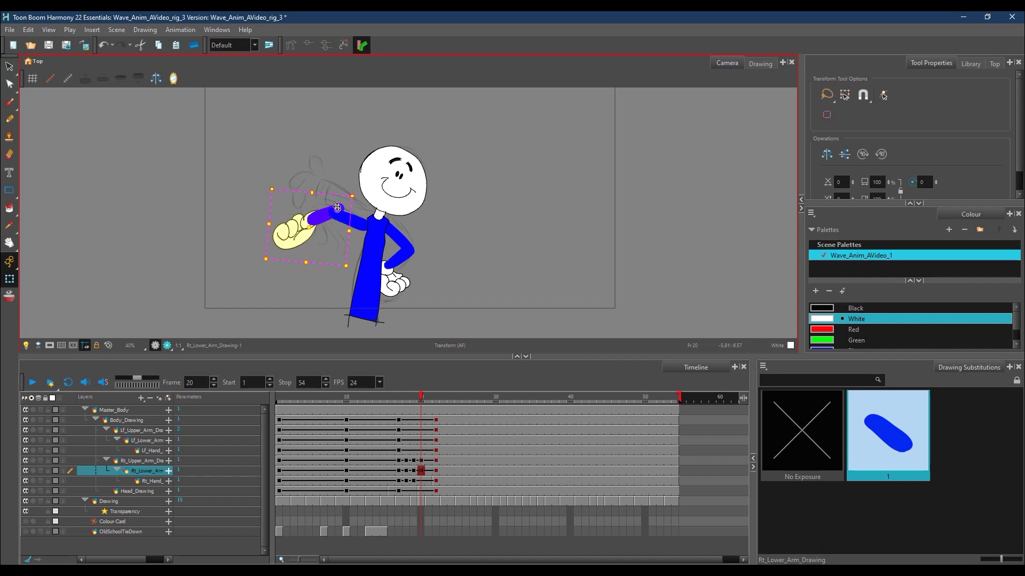
drag(322, 218, 317, 223)
drag(362, 199, 382, 212)
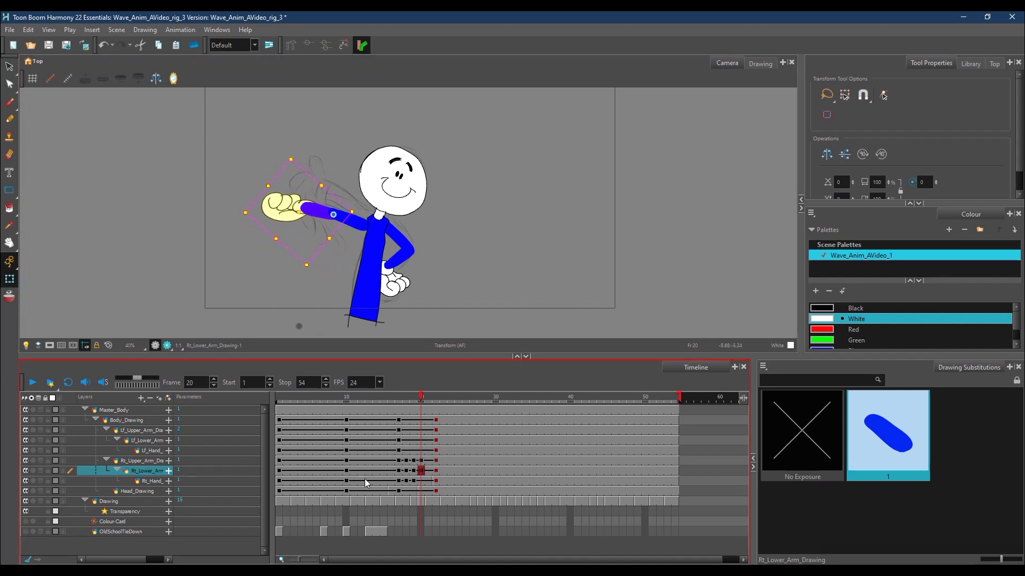
click(421, 481)
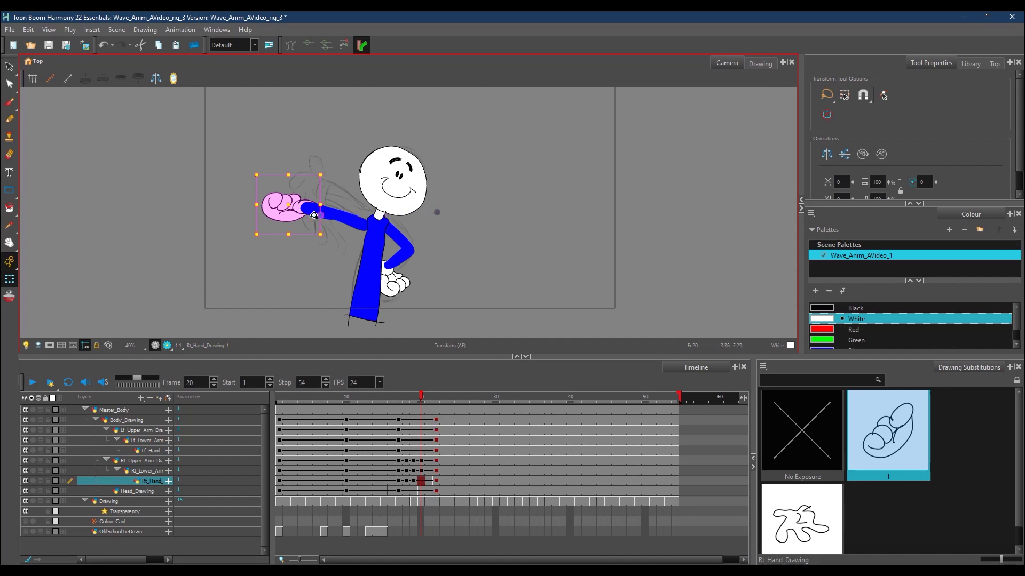
mouse_move(285, 221)
mouse_down()
mouse_move(331, 242)
mouse_move(340, 229)
mouse_up()
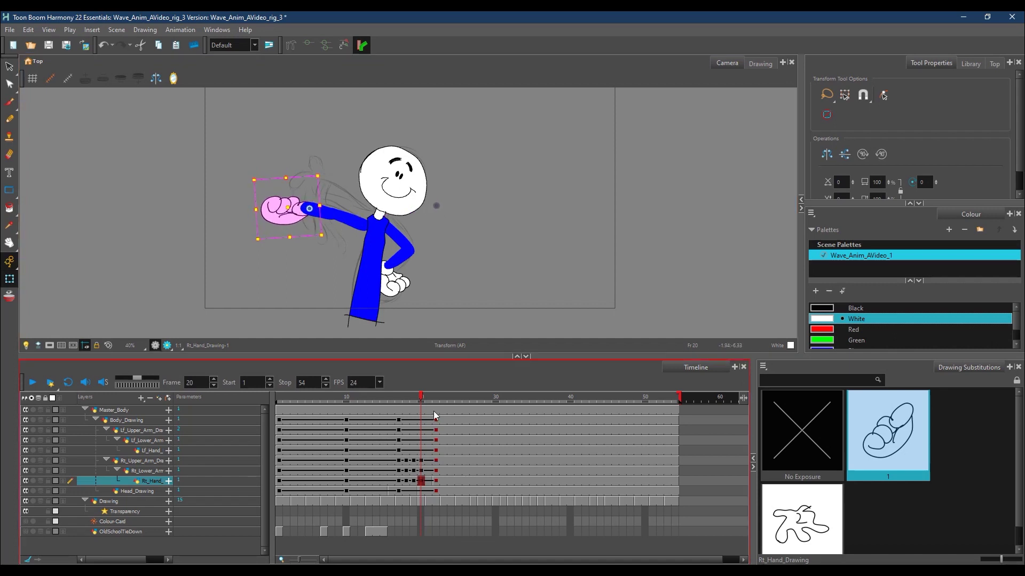
Step: Play the animation from frame 1 and scrub through frames 20 to 25 to check the right arm's motion into the wave
mouse_move(430, 397)
mouse_down()
mouse_move(434, 387)
mouse_move(445, 399)
mouse_move(278, 405)
mouse_move(478, 414)
mouse_move(343, 415)
mouse_move(441, 418)
mouse_move(254, 433)
mouse_up()
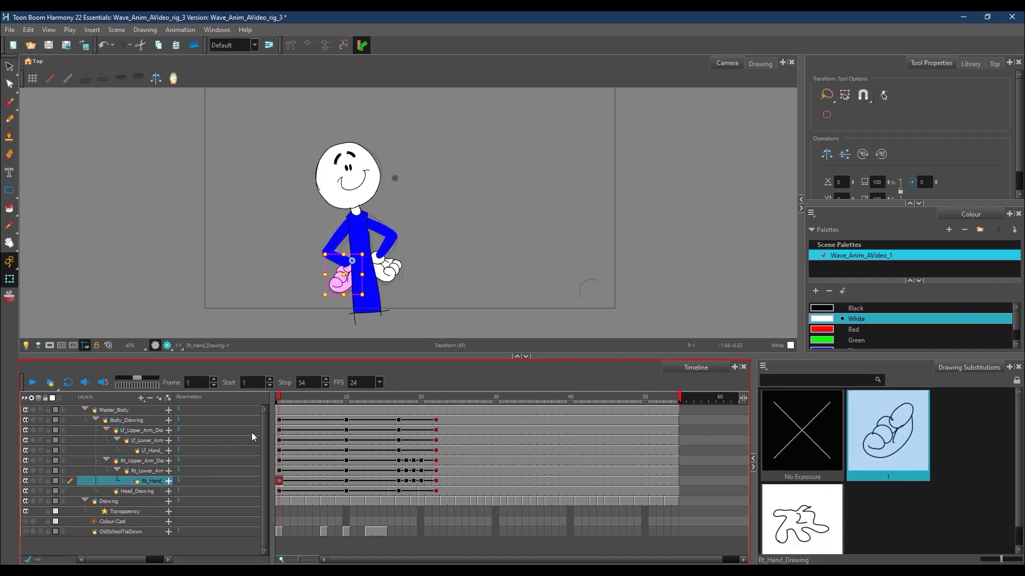
click(33, 387)
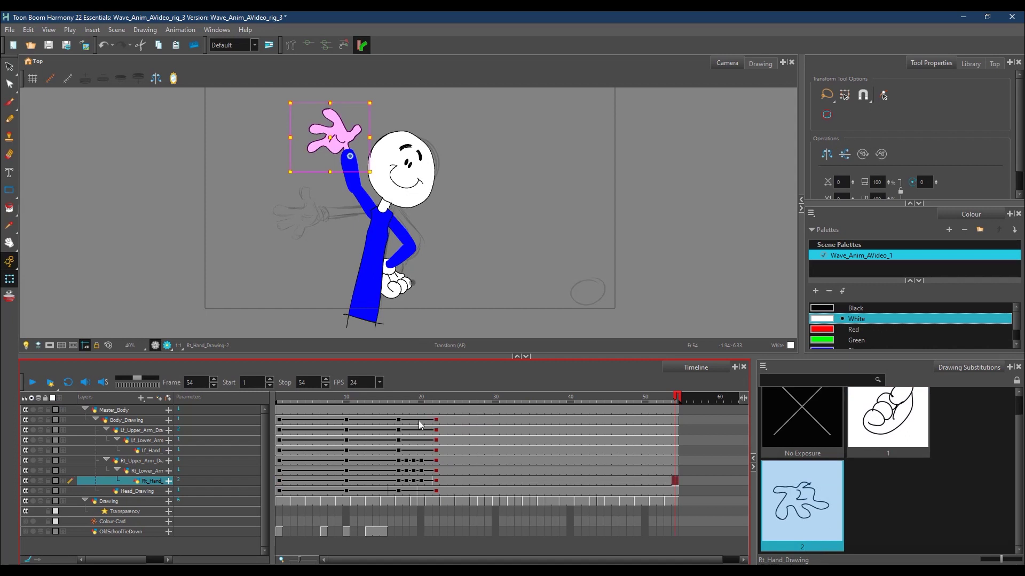
click(34, 382)
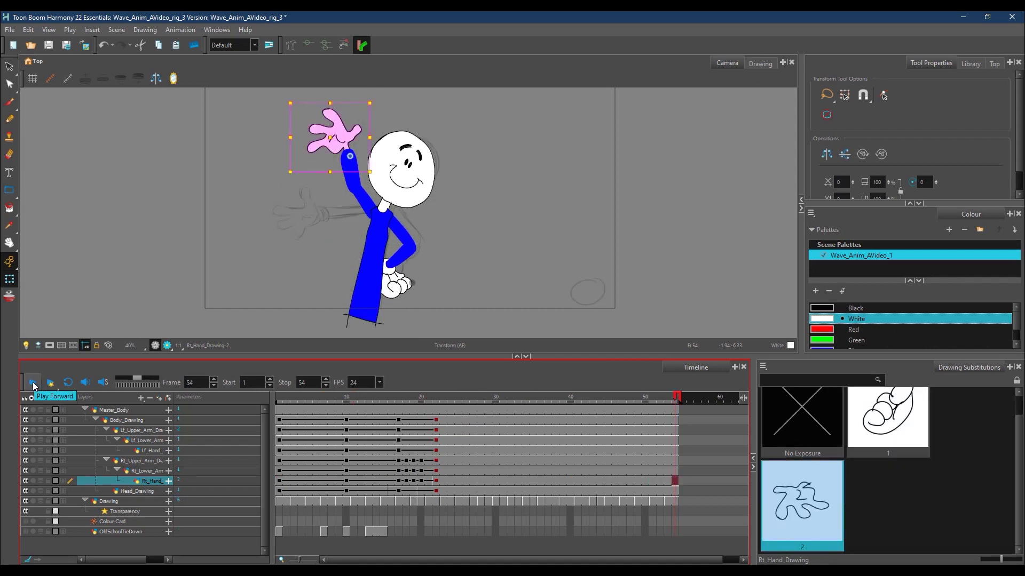
mouse_move(299, 396)
mouse_down()
mouse_move(286, 398)
mouse_move(455, 385)
mouse_up()
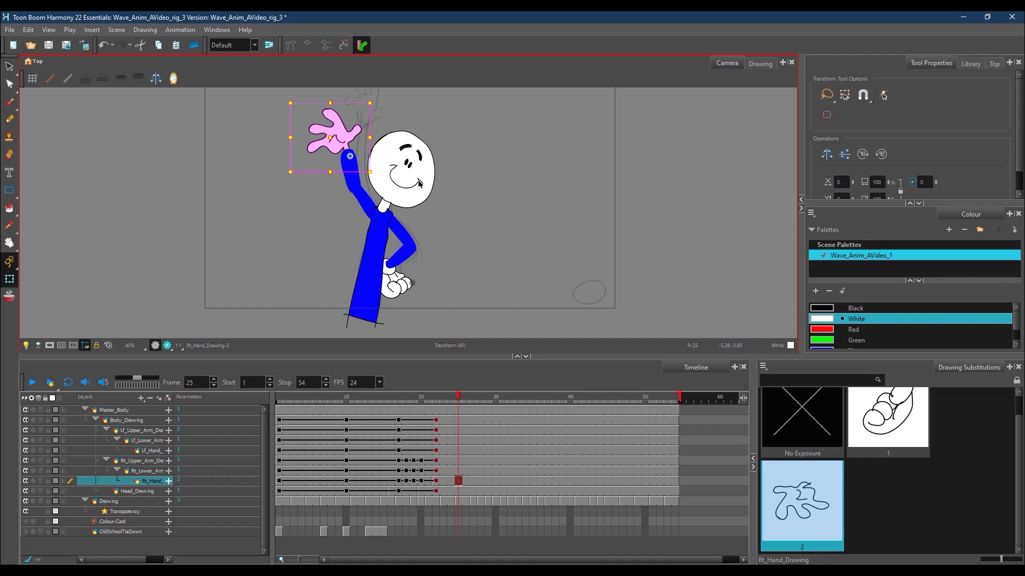
mouse_move(433, 398)
mouse_down()
mouse_move(300, 403)
mouse_move(449, 387)
mouse_move(299, 404)
mouse_move(472, 382)
mouse_move(418, 379)
mouse_up()
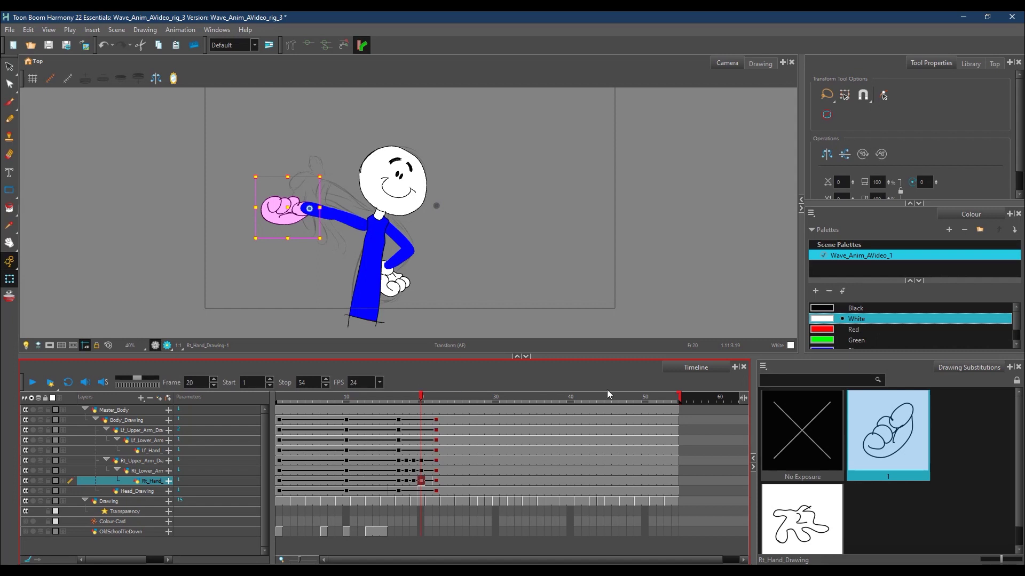
mouse_move(419, 396)
mouse_down()
mouse_move(286, 413)
mouse_move(432, 395)
mouse_up()
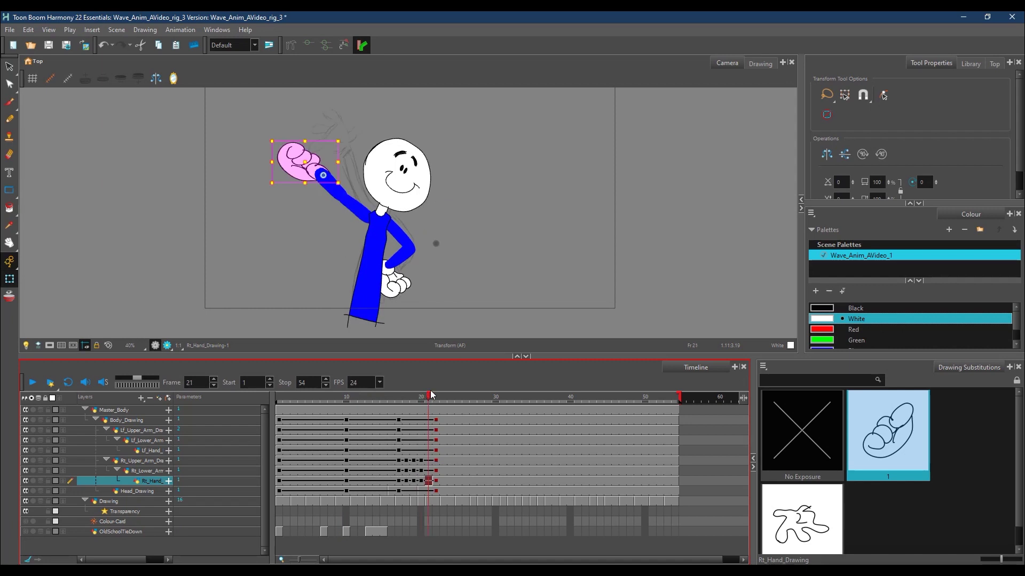